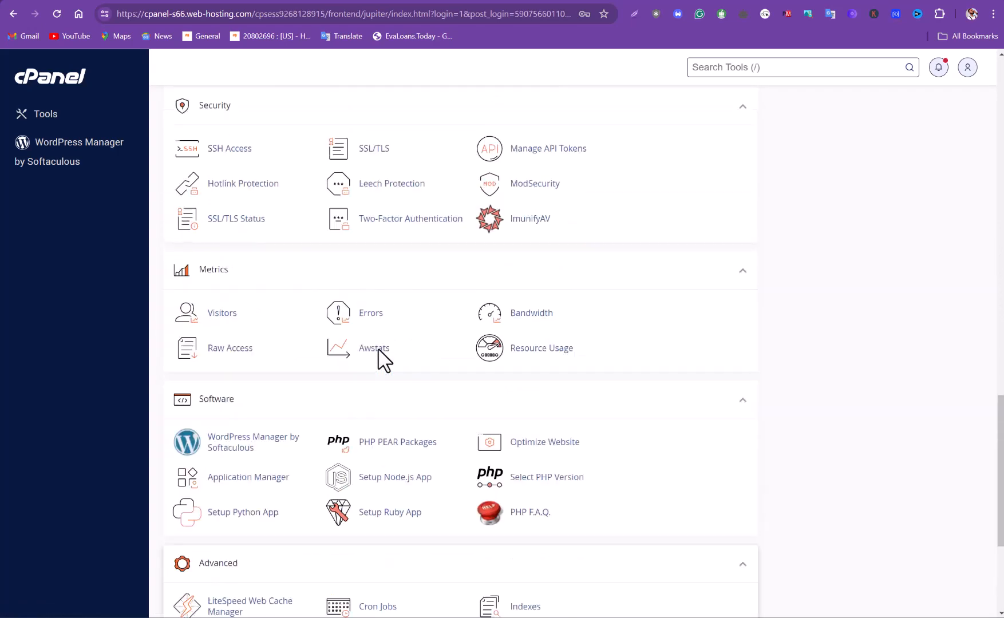
Open the Softaculous Apps Installer from the cPanel tools.
scroll(380, 352, "up", 9)
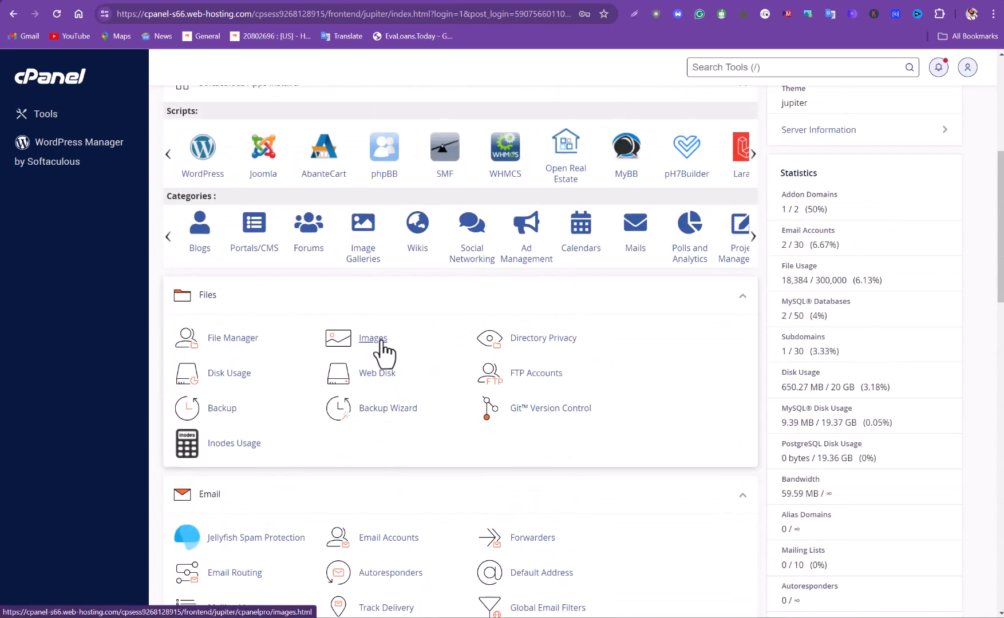
scroll(381, 346, "up", 6)
scroll(355, 351, "up", 1)
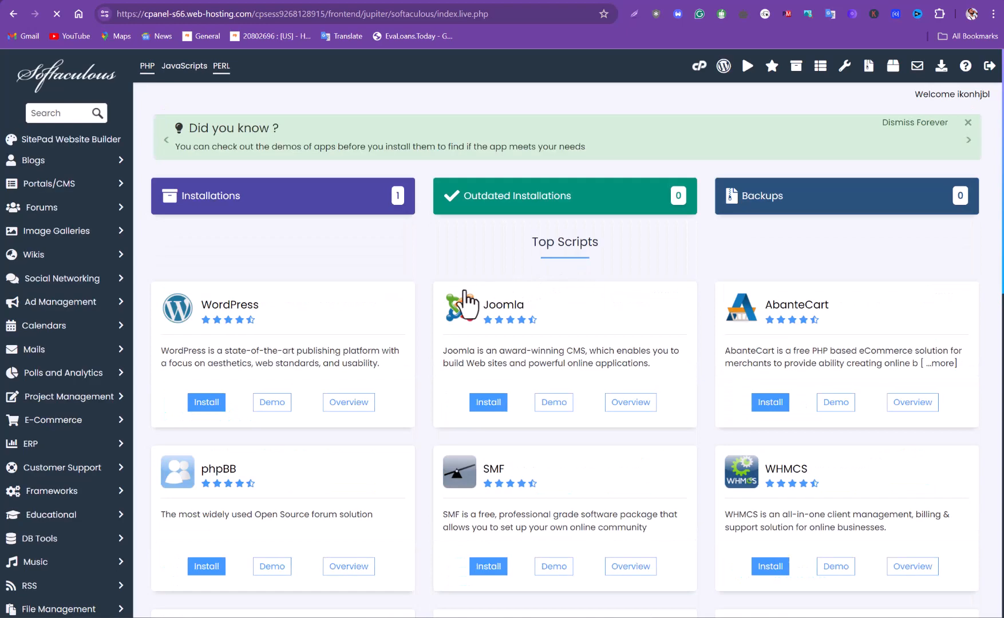
Look through the Top Scripts available for installation in Softaculous.
scroll(465, 301, "down", 2)
scroll(465, 309, "down", 5)
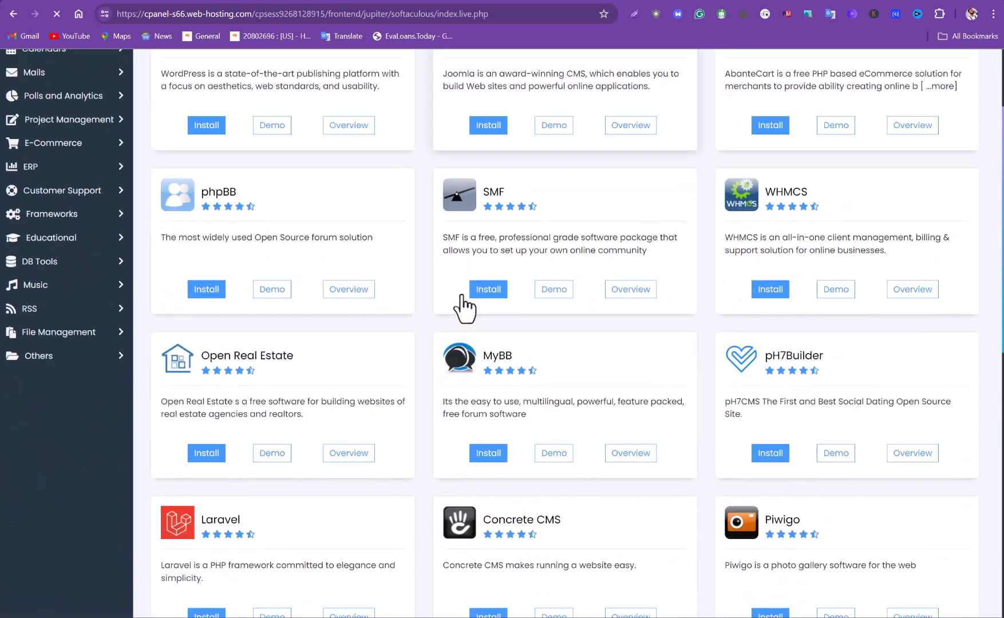
scroll(423, 336, "down", 6)
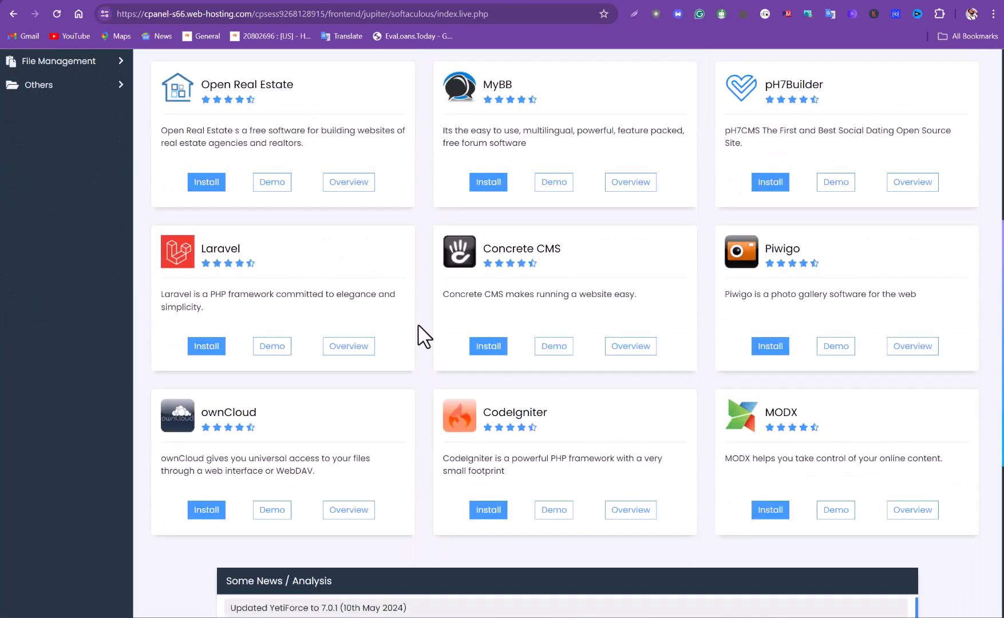
scroll(427, 337, "up", 7)
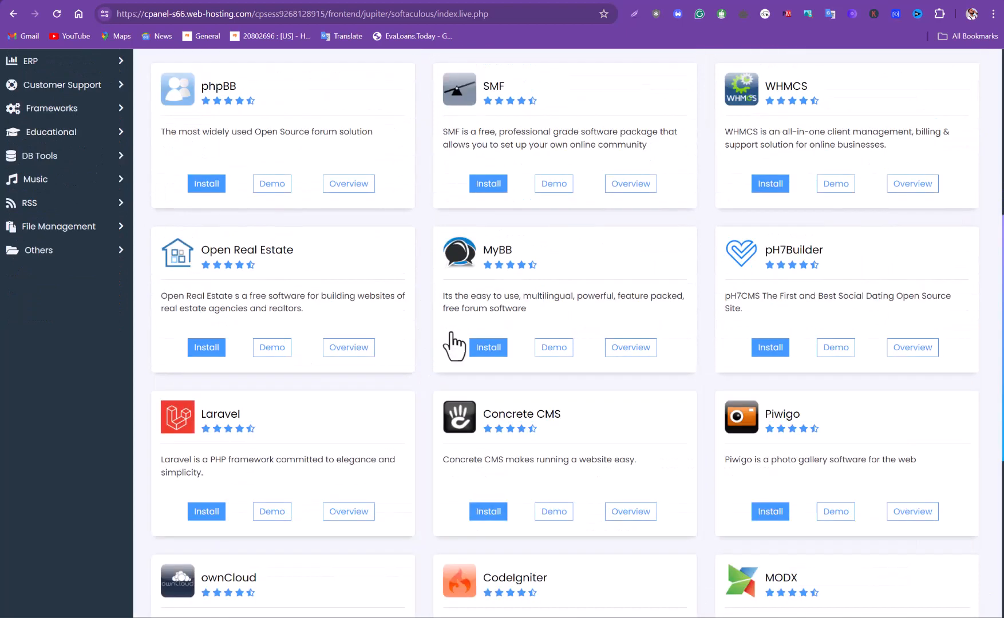
scroll(486, 325, "up", 7)
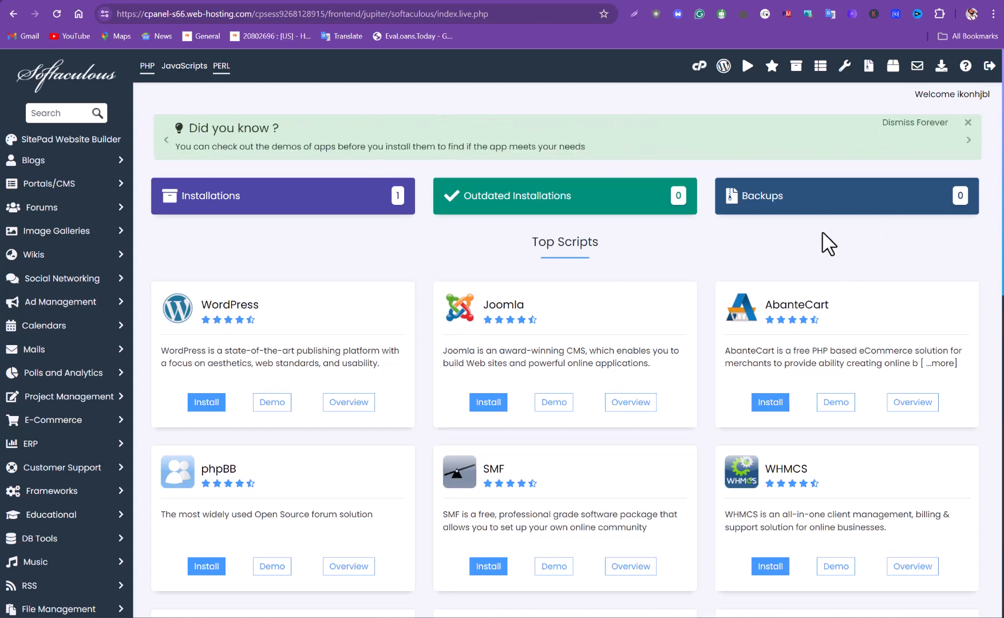
scroll(621, 391, "down", 7)
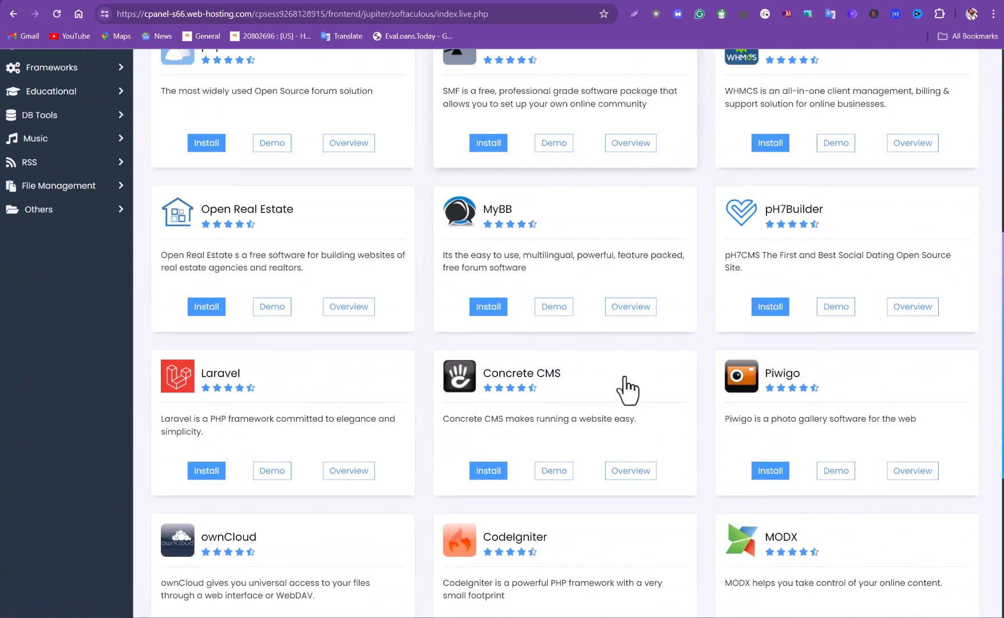
scroll(598, 399, "down", 6)
scroll(596, 406, "up", 8)
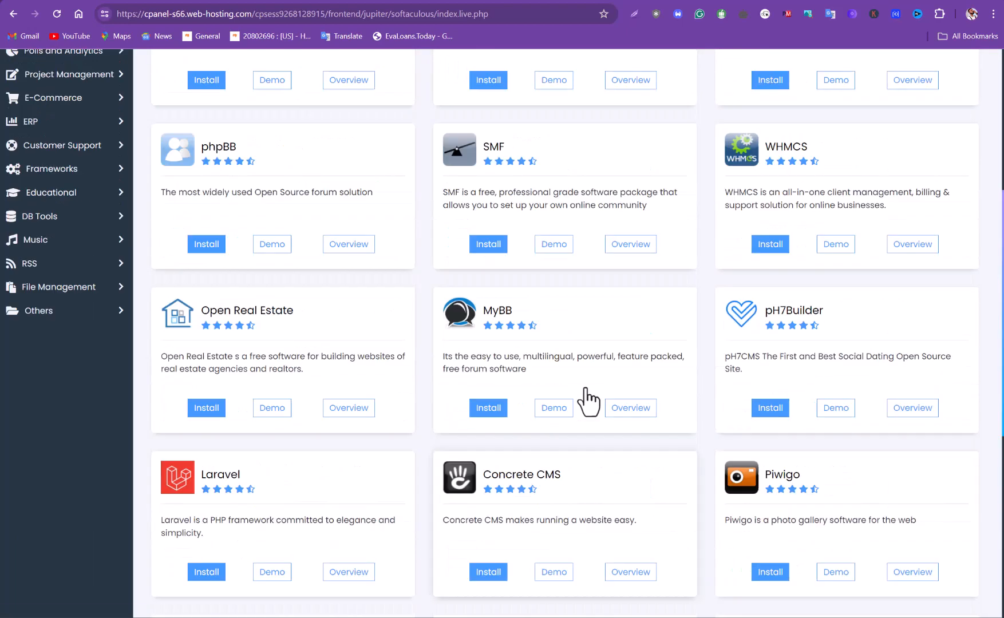
scroll(592, 389, "up", 5)
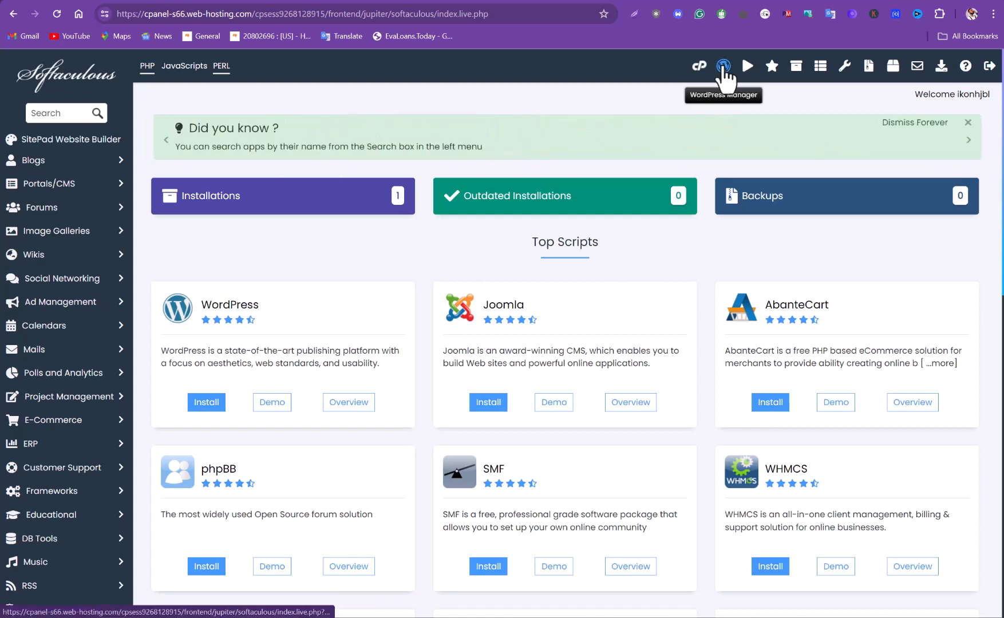
Go to WordPress Management and open the installation form for a fresh copy of WordPress.
left_click(724, 66)
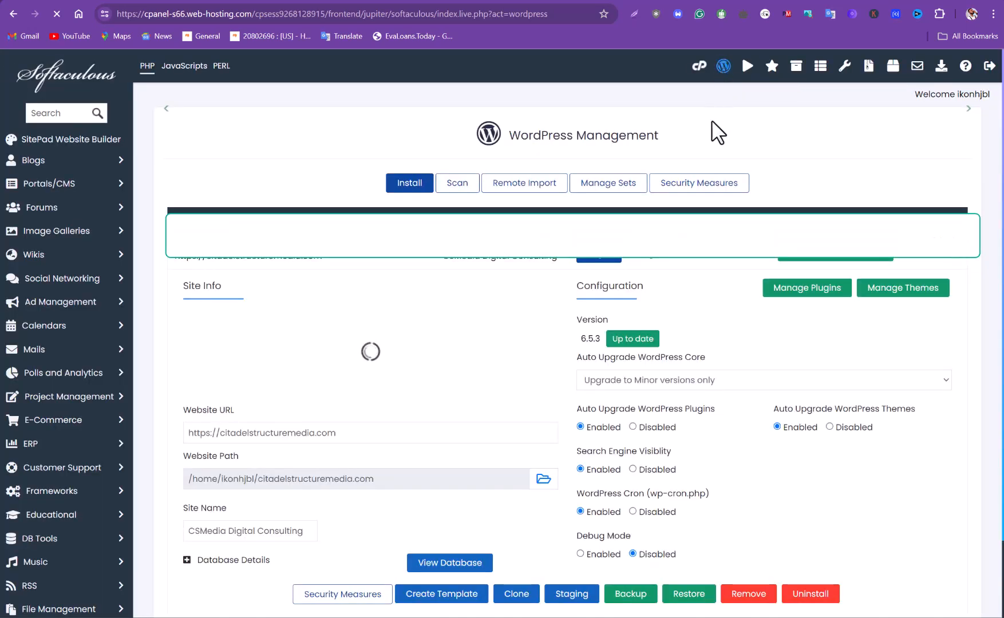
scroll(711, 122, "down", 2)
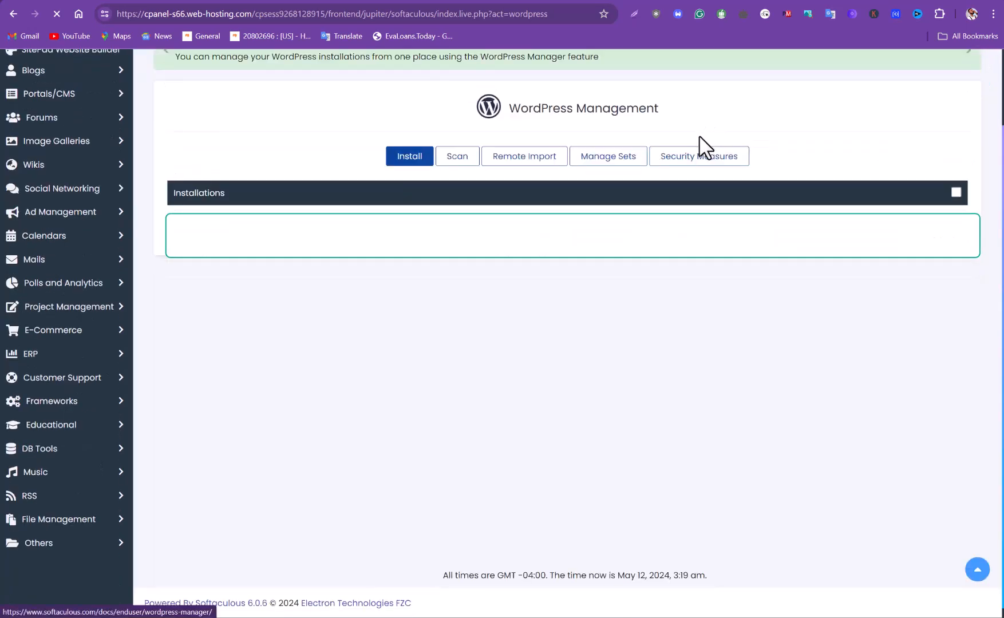
scroll(712, 303, "down", 2)
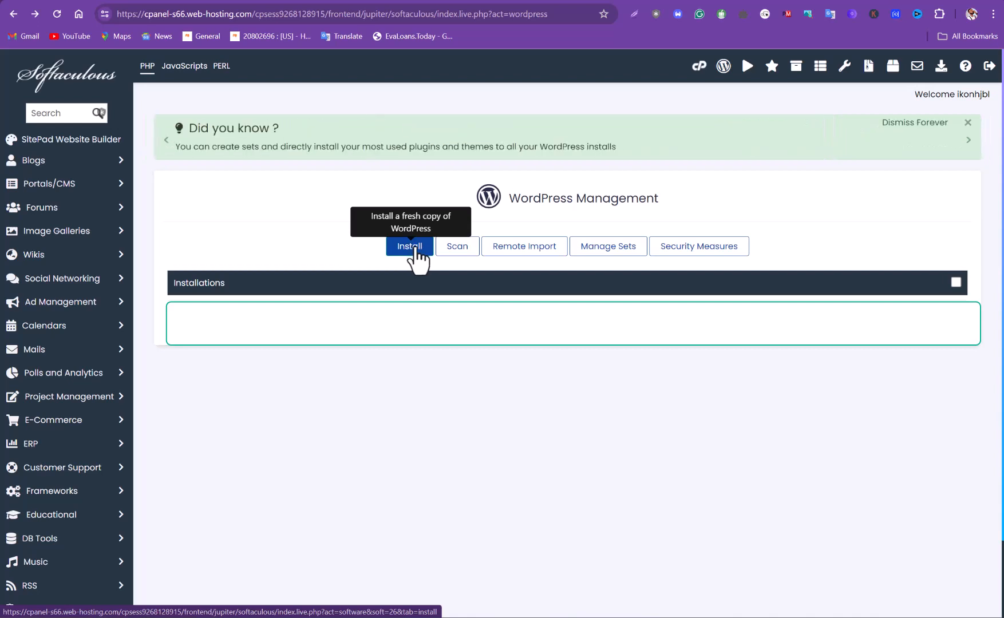
left_click(412, 254)
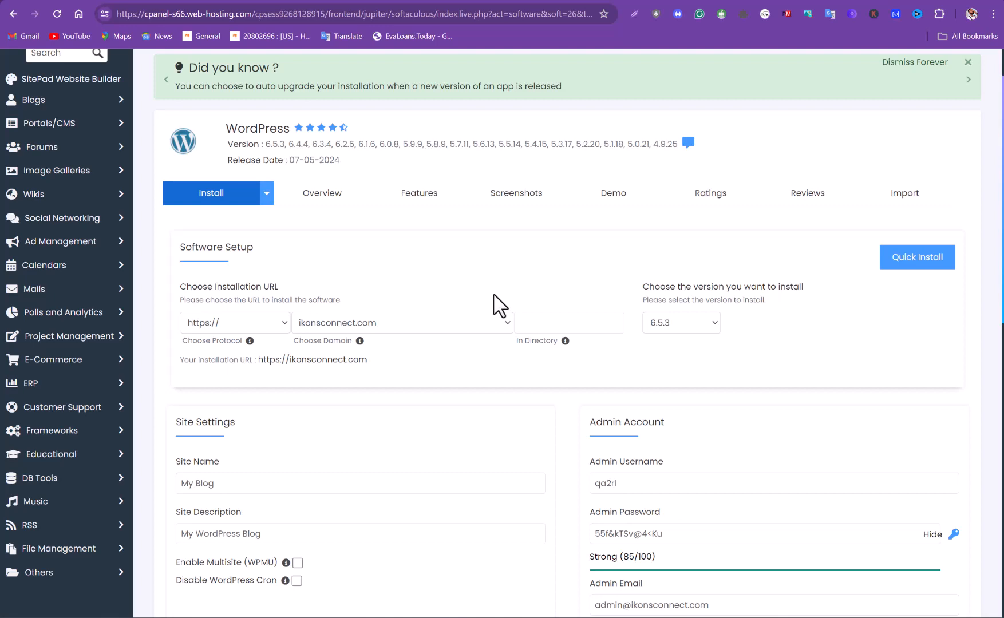
Choose ikonsconnect.com as the installation domain and install WordPress with the preset site, plugin and version options.
scroll(527, 300, "down", 6)
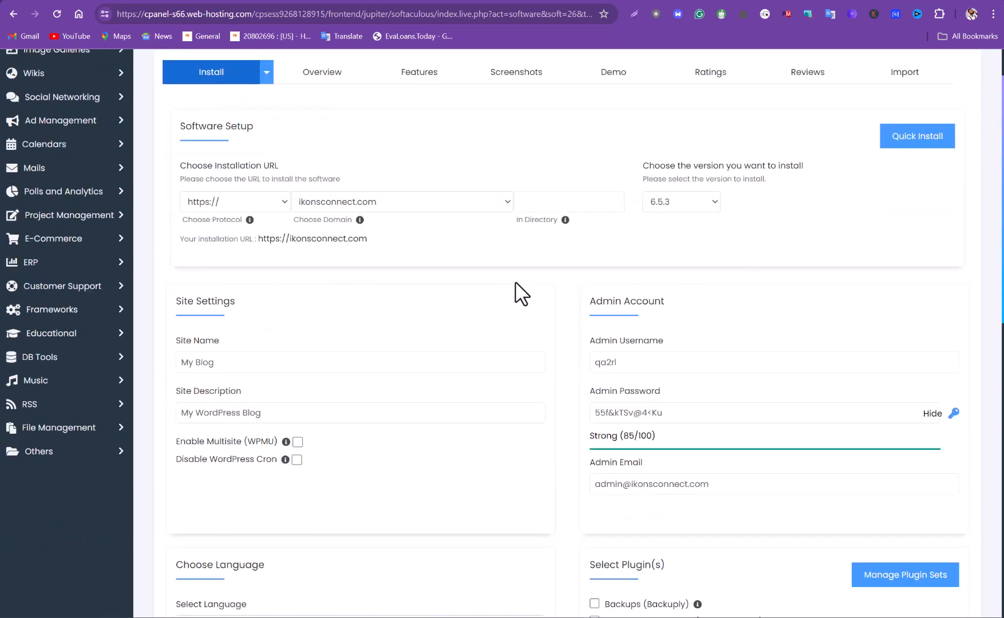
scroll(518, 291, "up", 5)
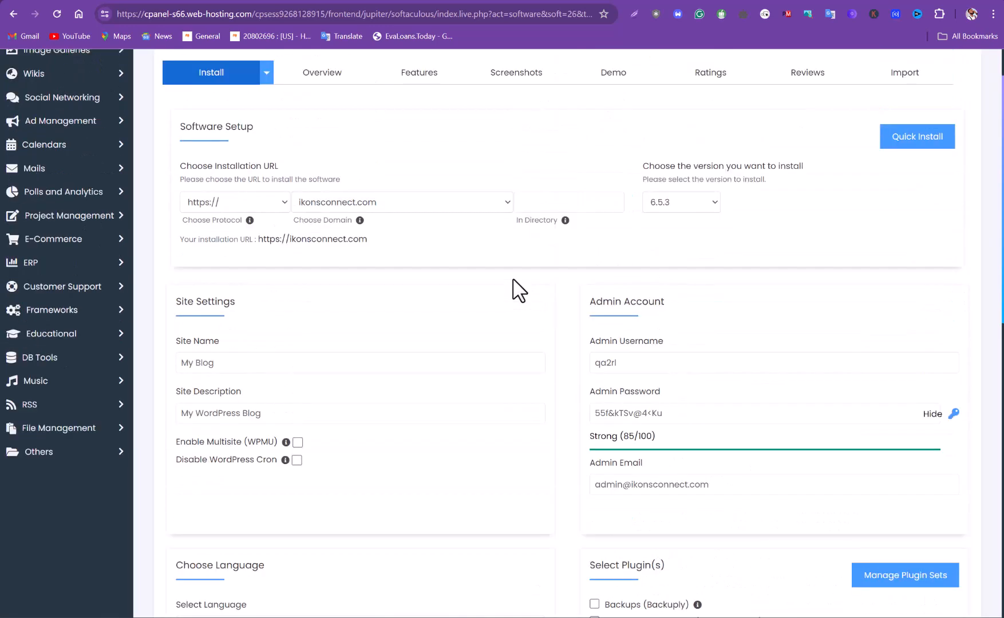
left_click(343, 263)
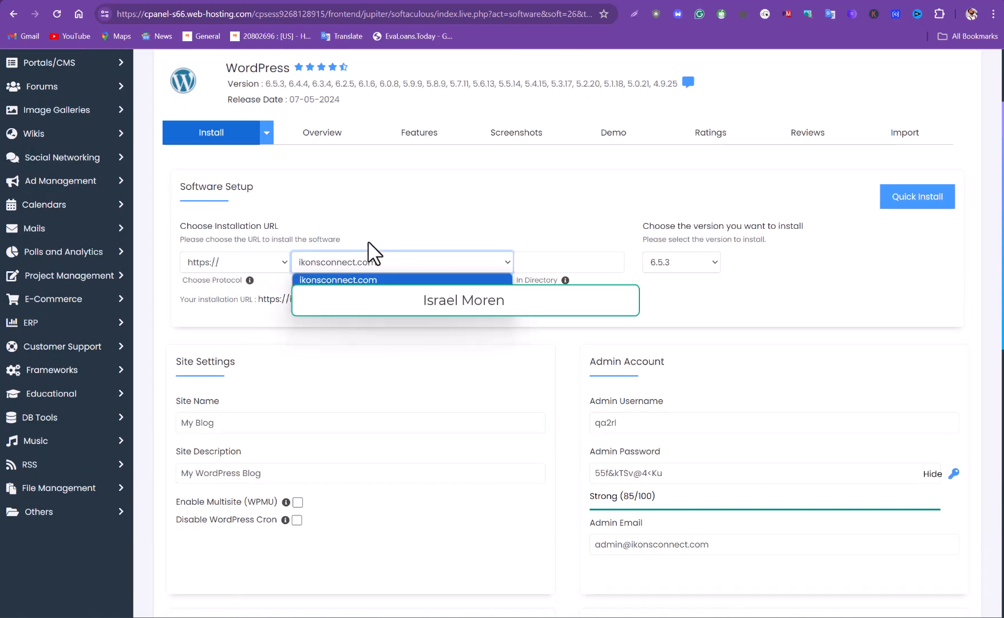
scroll(375, 255, "up", 1)
left_click(378, 281)
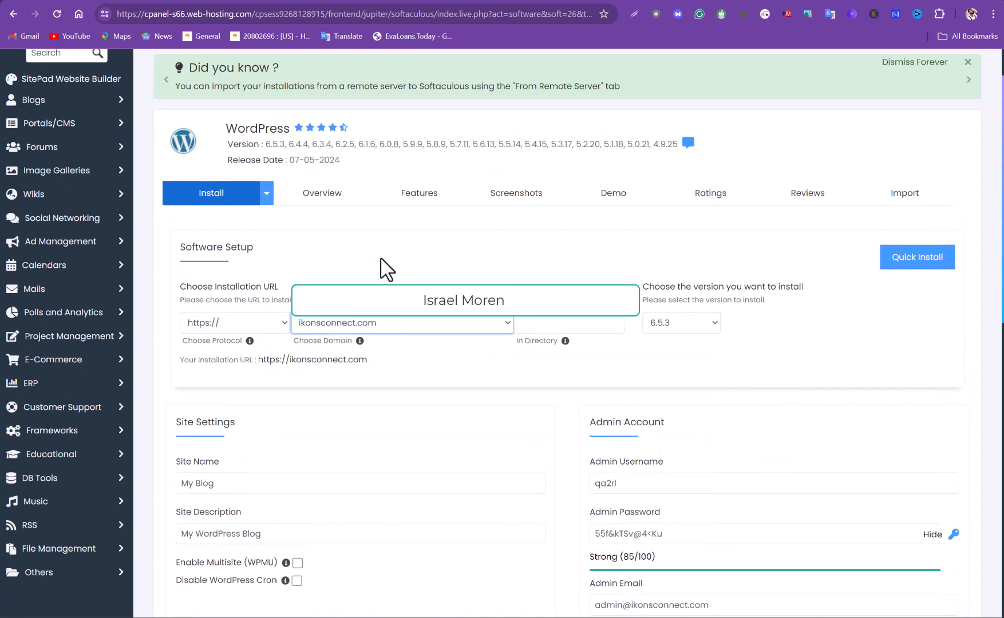
scroll(380, 261, "up", 1)
scroll(384, 274, "down", 3)
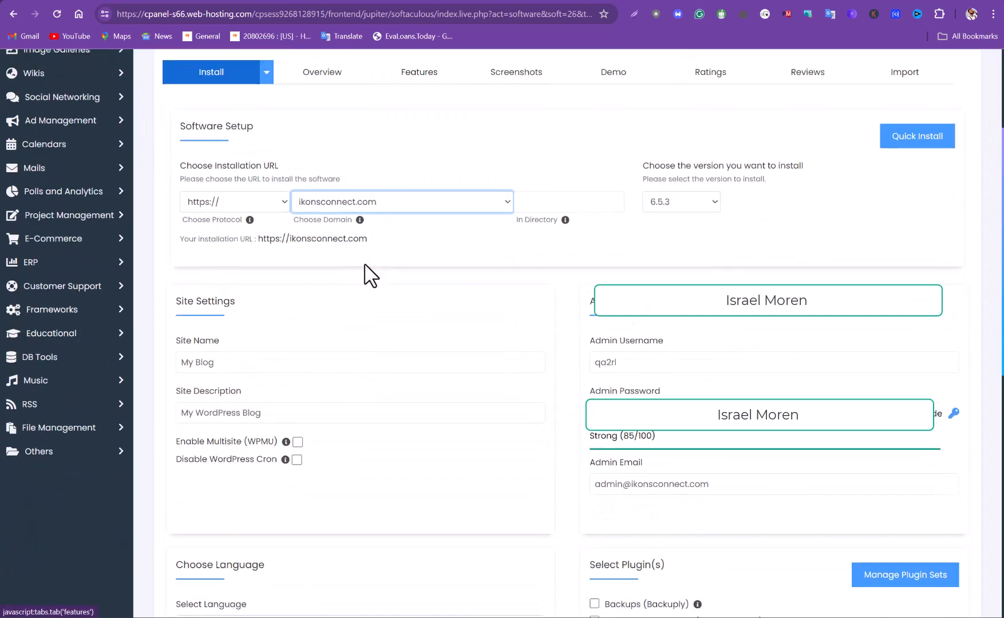
left_click(378, 203)
left_click(377, 203)
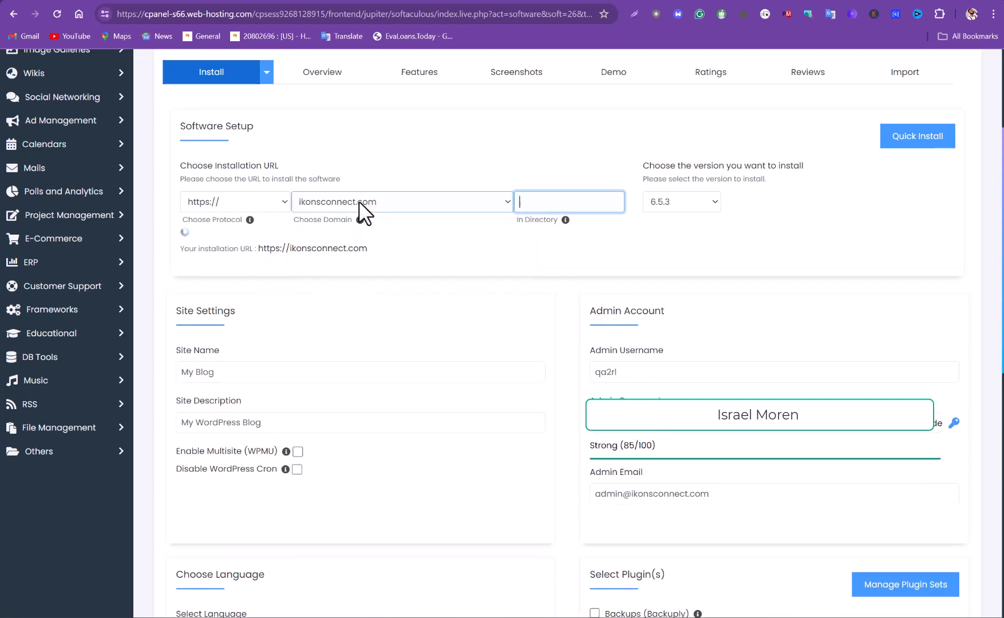
scroll(633, 136, "down", 10)
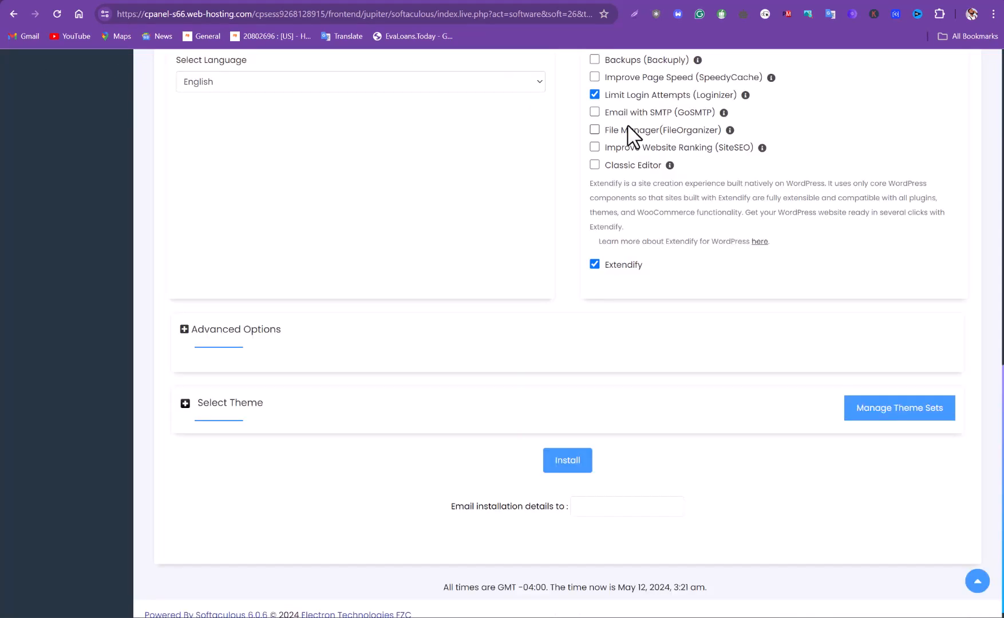
left_click(571, 468)
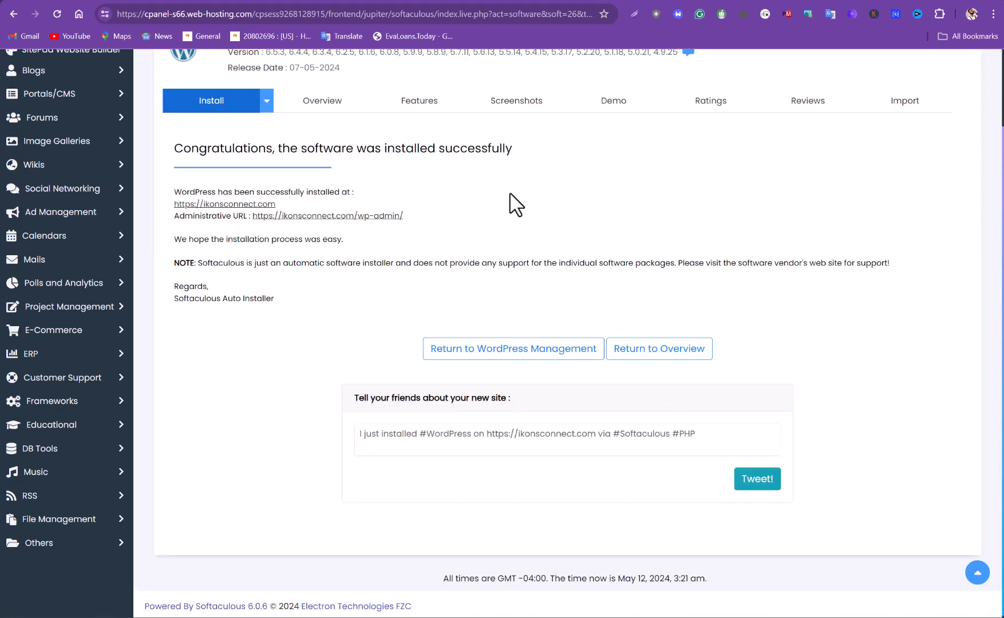
Check the WordPress screenshots and overview pages and the installation result message with its site and administrative URLs.
scroll(518, 163, "up", 2)
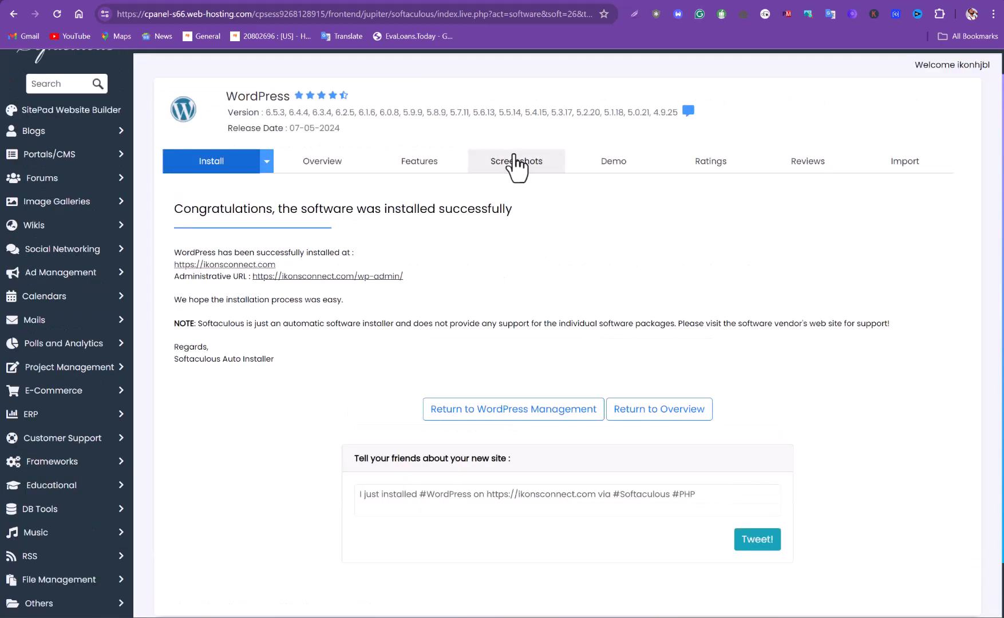
left_click(519, 163)
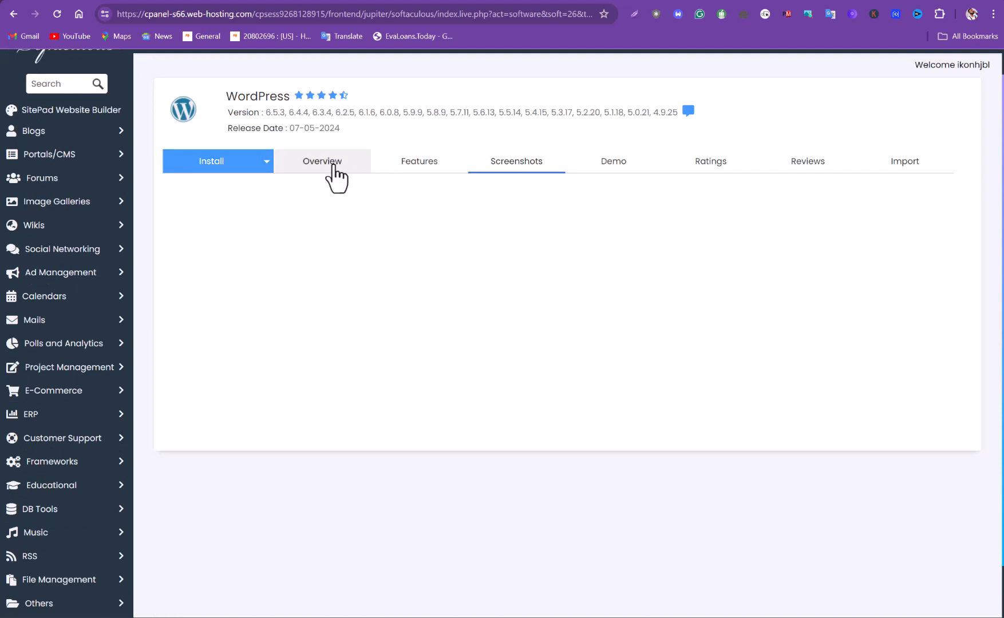
left_click(333, 167)
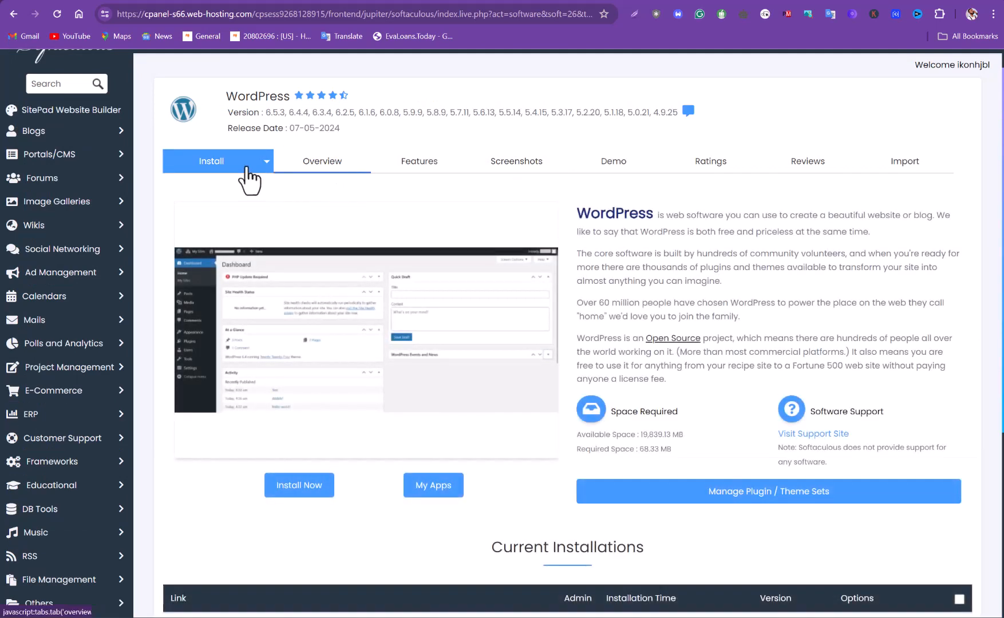
left_click(249, 169)
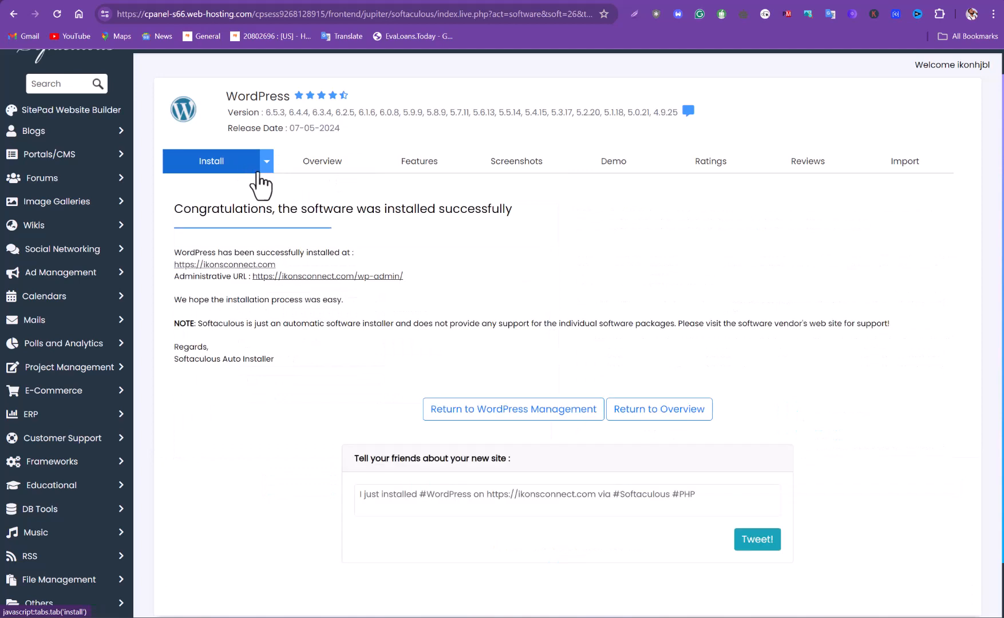
left_click_drag(521, 212, 289, 210)
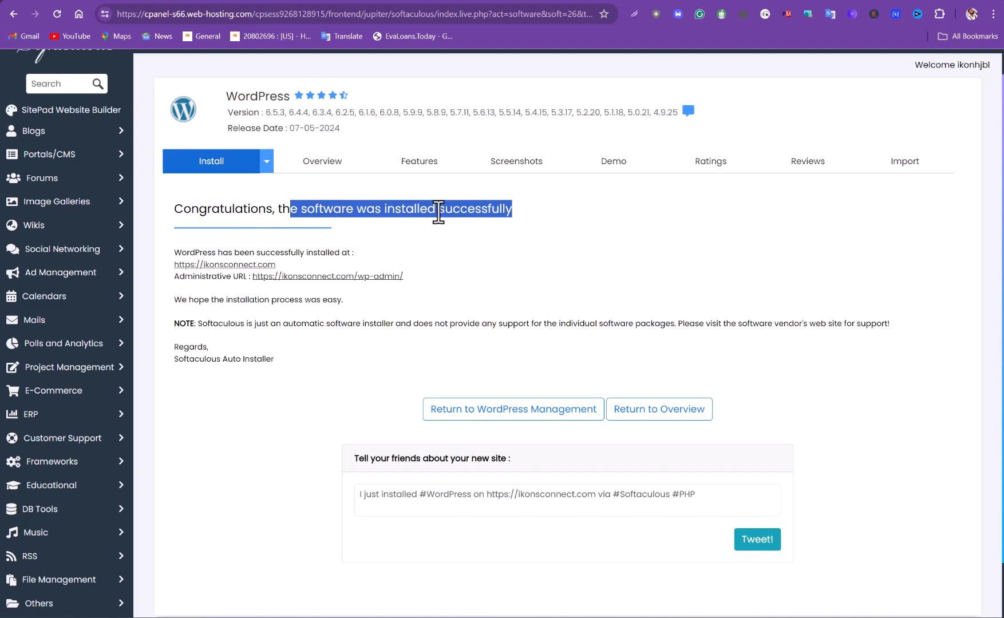
scroll(444, 213, "down", 2)
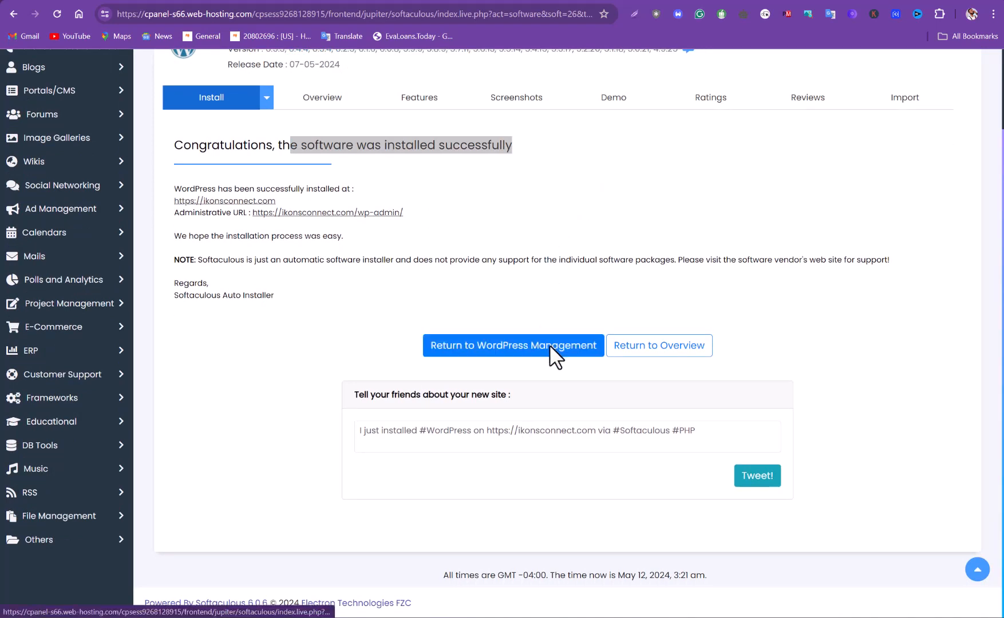
Return to WordPress Management and log in to the WordPress admin of the ikonsconnect.com site.
left_click(509, 347)
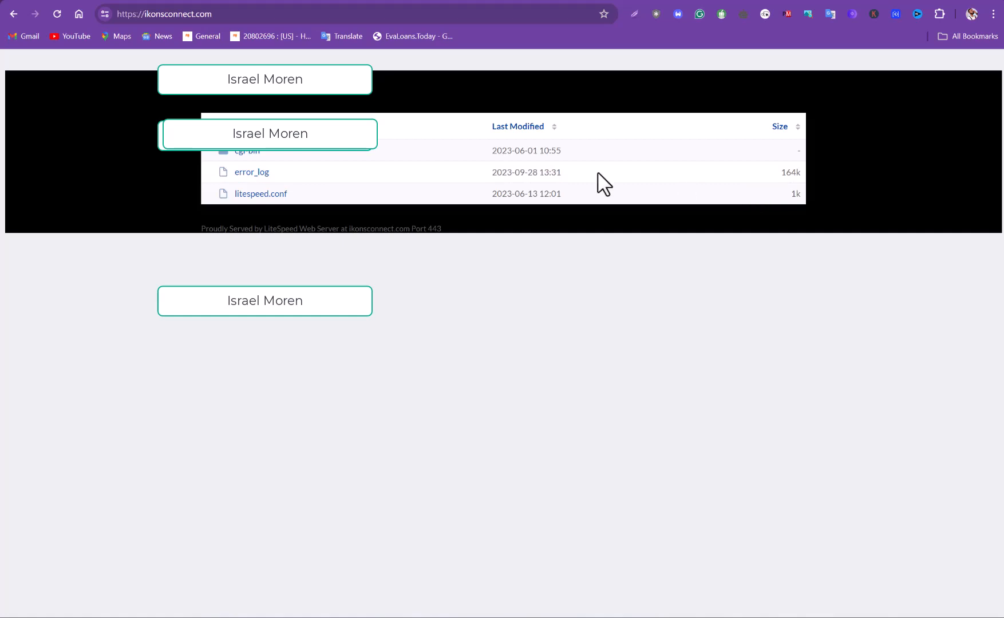
left_click(664, 1)
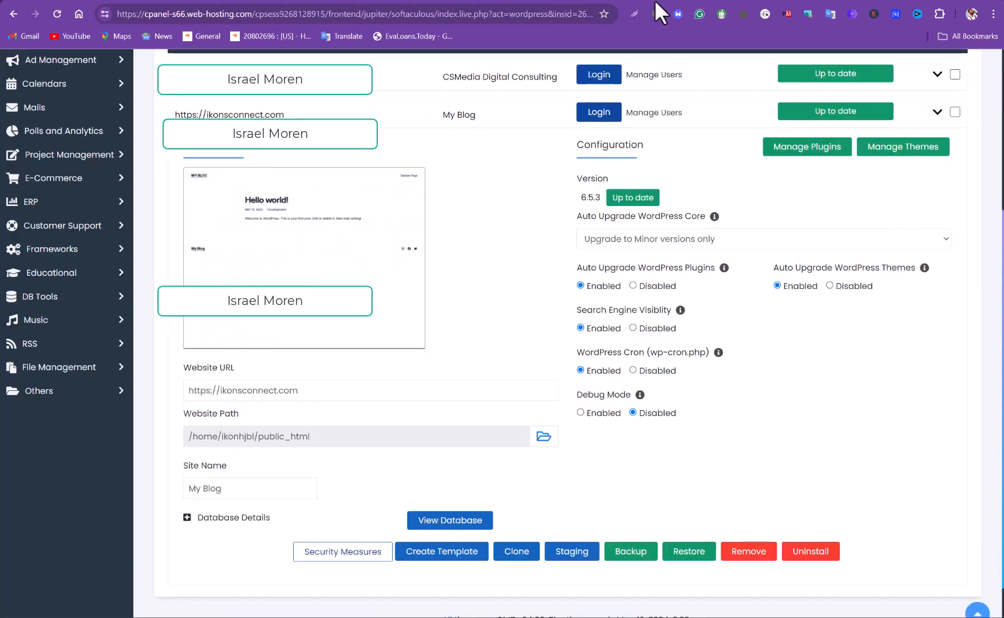
left_click(598, 113)
left_click(598, 113)
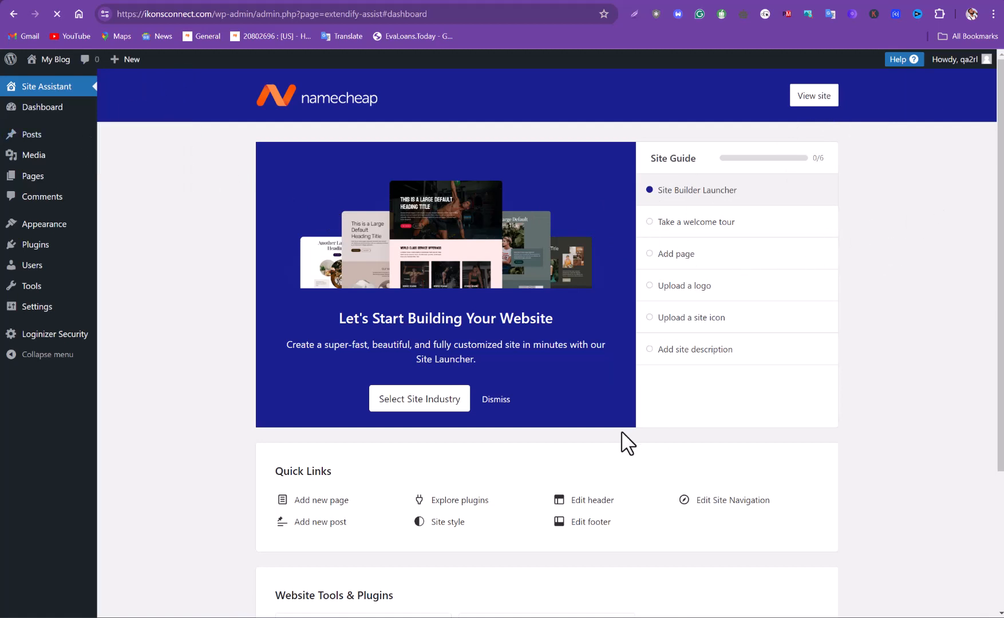
scroll(299, 397, "down", 1)
scroll(186, 336, "down", 4)
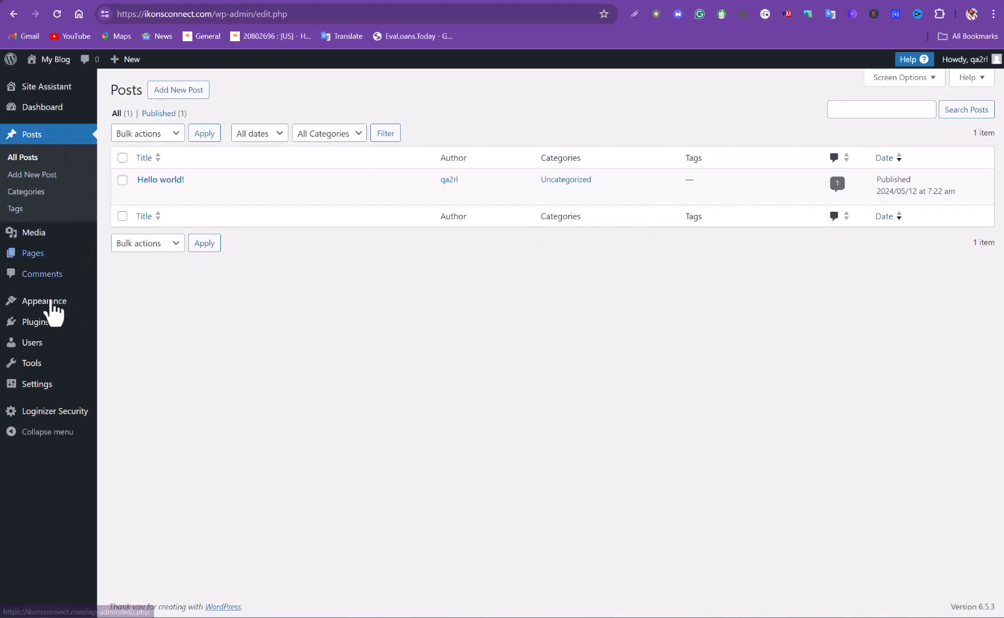
Open the site's theme management, start adding a new theme and browse the popular themes.
mouse_move(49, 302)
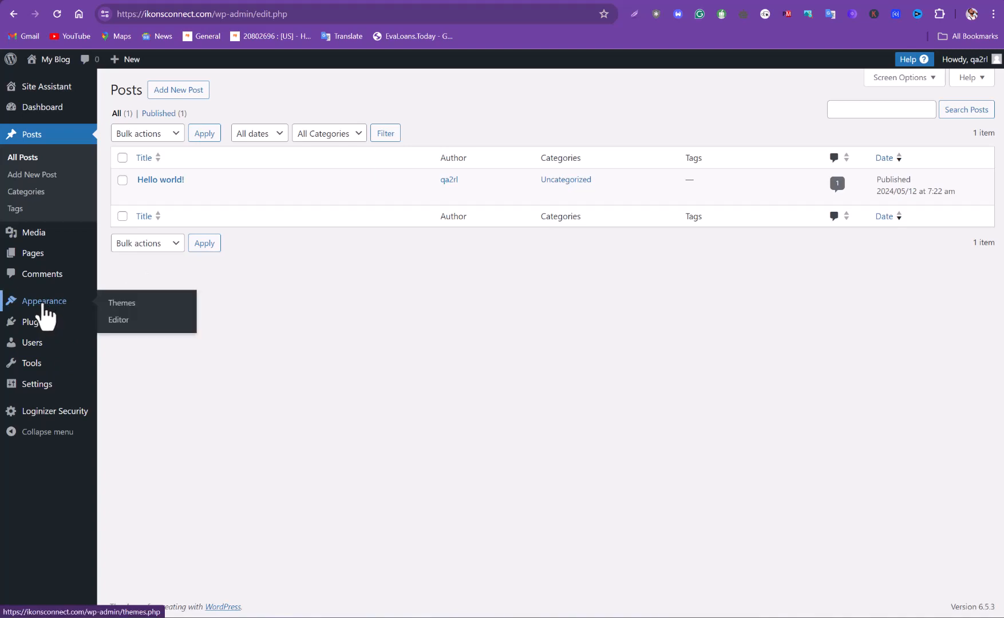
left_click(129, 308)
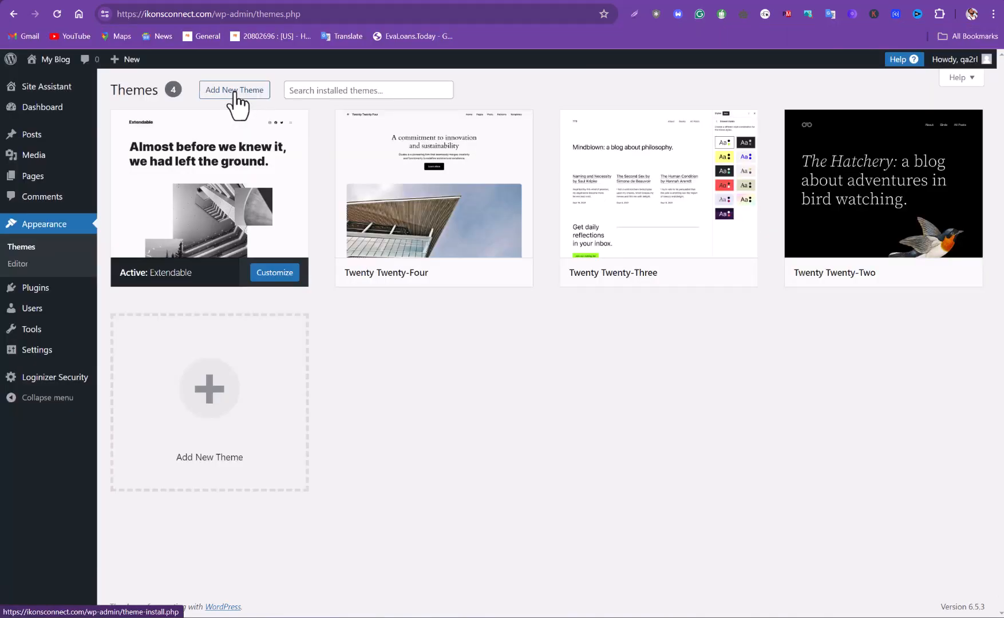
left_click(236, 92)
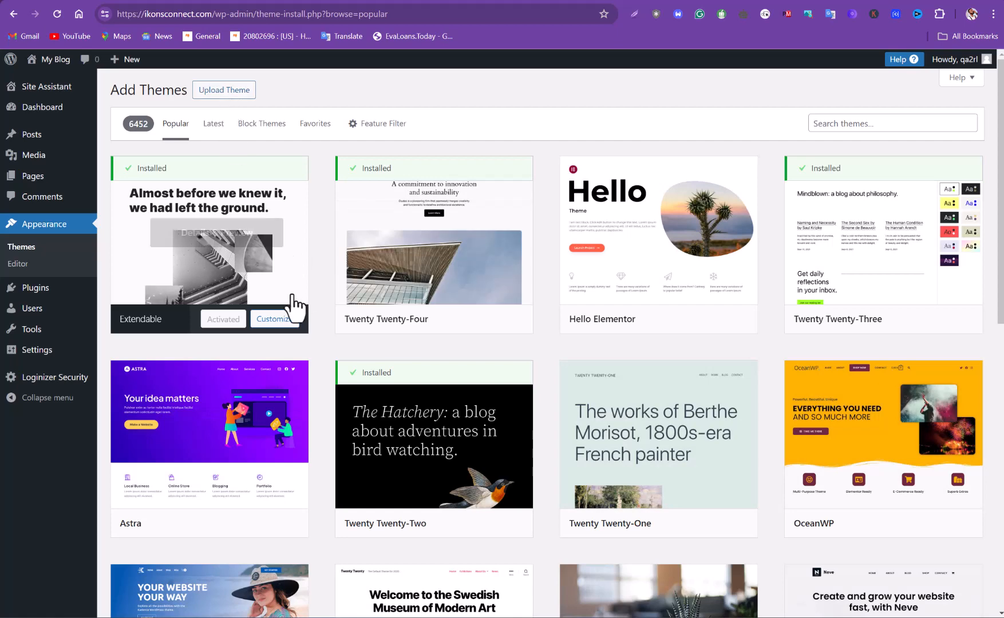
scroll(294, 307, "down", 5)
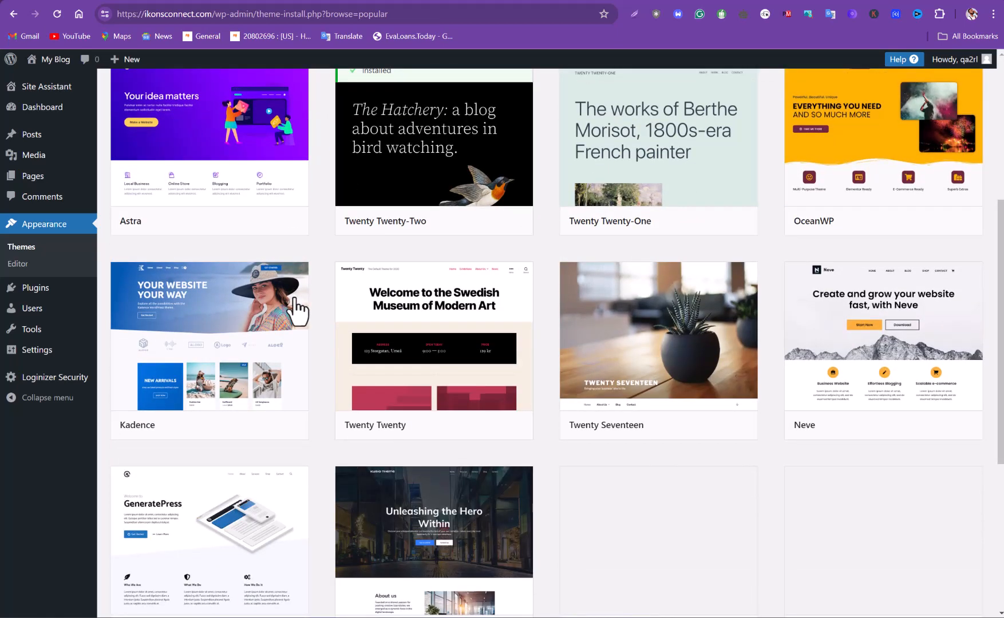
Open the upload form for adding a theme from a .zip file.
mouse_move(295, 297)
scroll(295, 297, "up", 5)
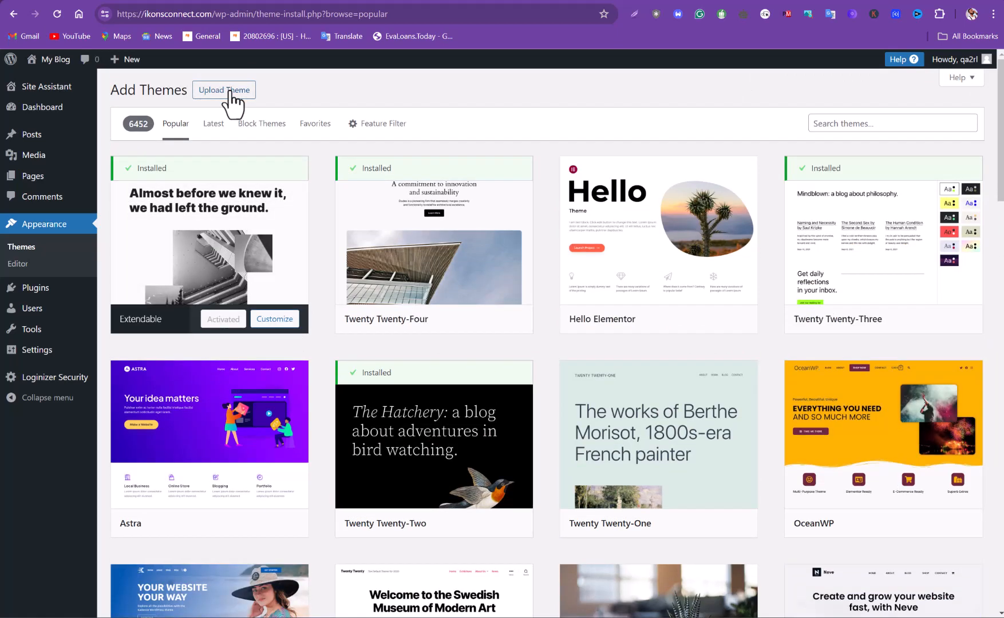
left_click(229, 92)
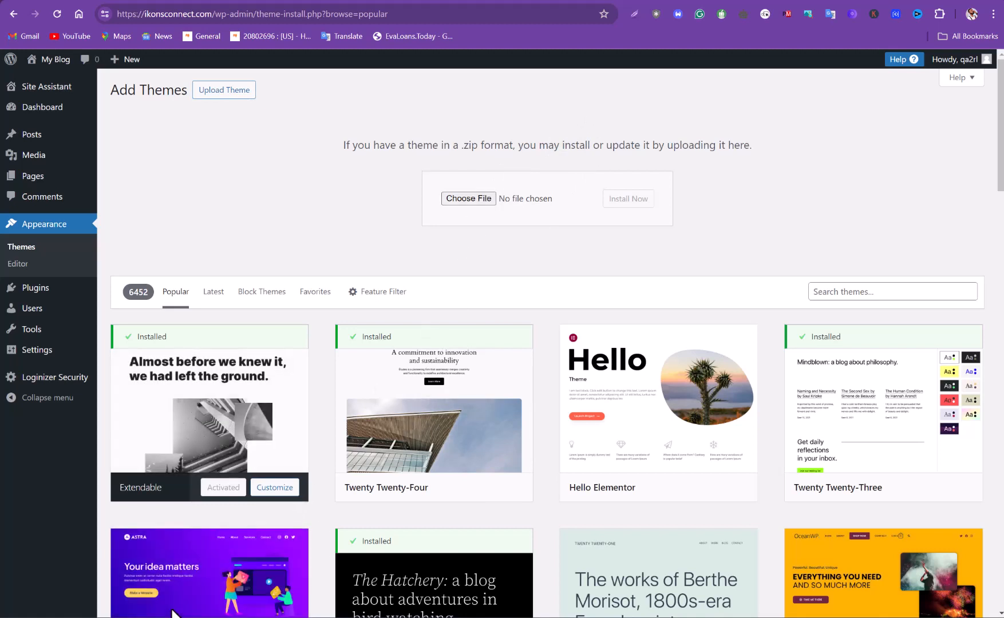
Switch to the desktop, open the phlox-pro archive and examine its contents.
left_click(941, 1)
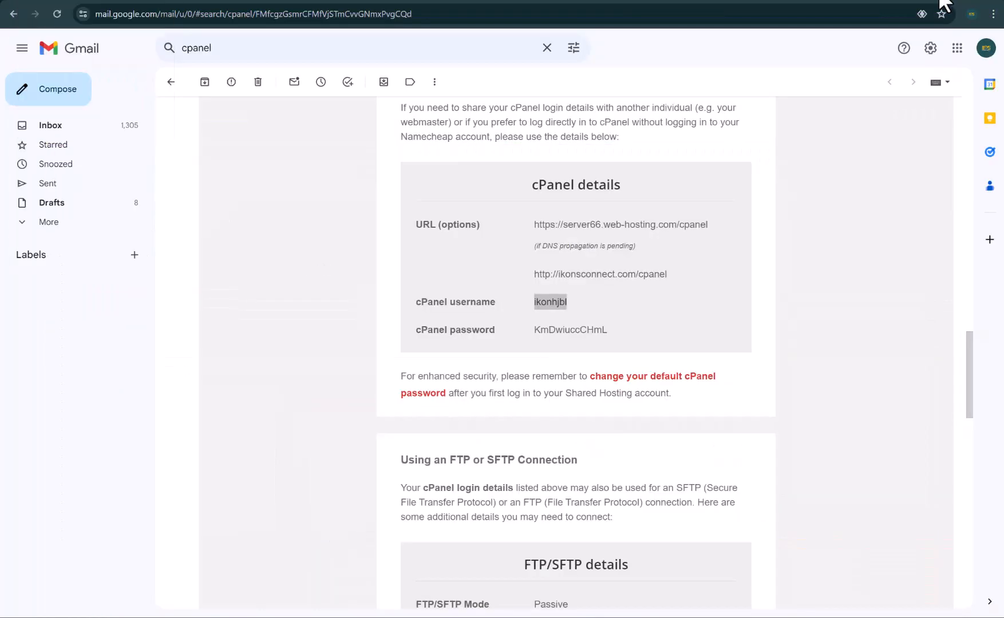
left_click(943, 3)
left_click(941, 2)
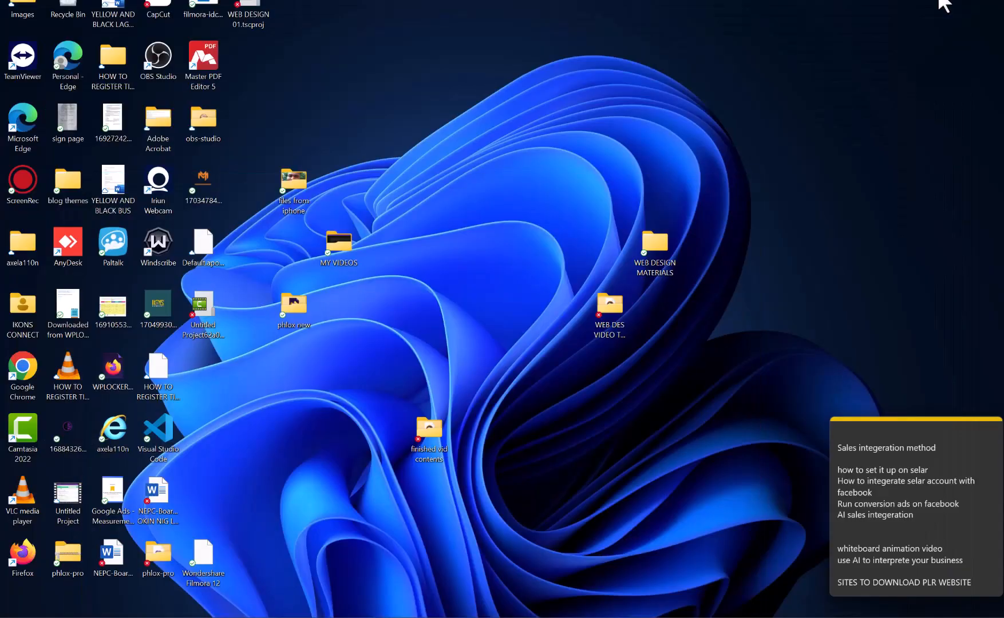
double_click(70, 553)
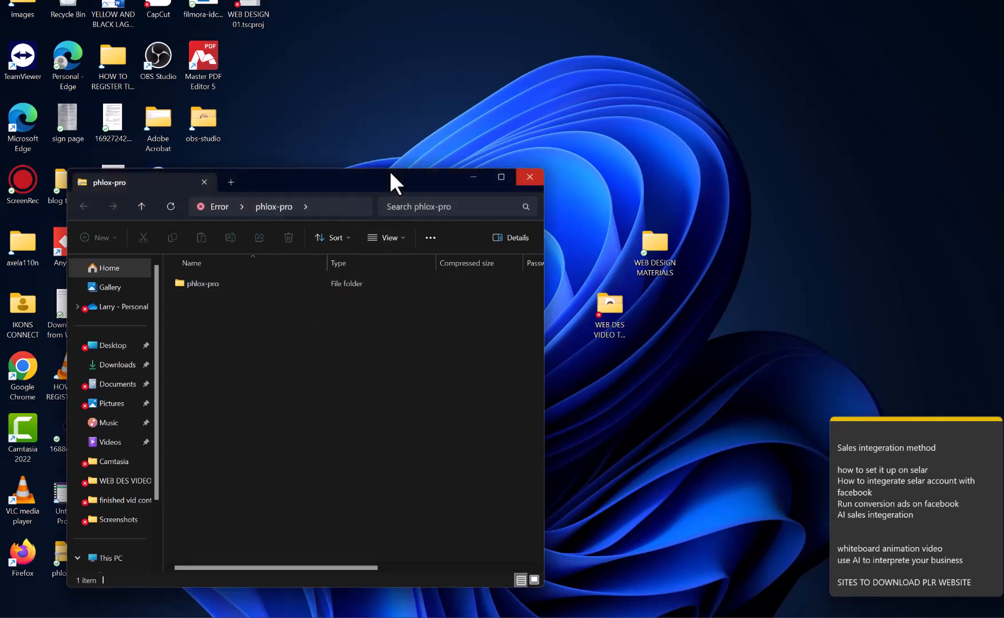
left_click_drag(340, 175, 510, 77)
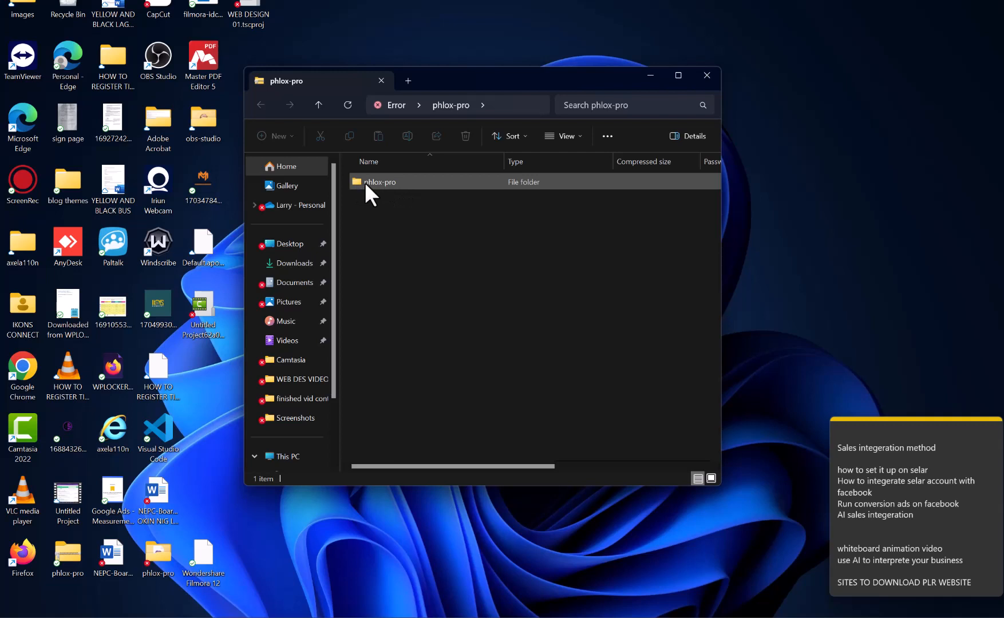
Review the WinRAR extraction options for the phlox-pro archive on the desktop without extracting it.
left_click(65, 551)
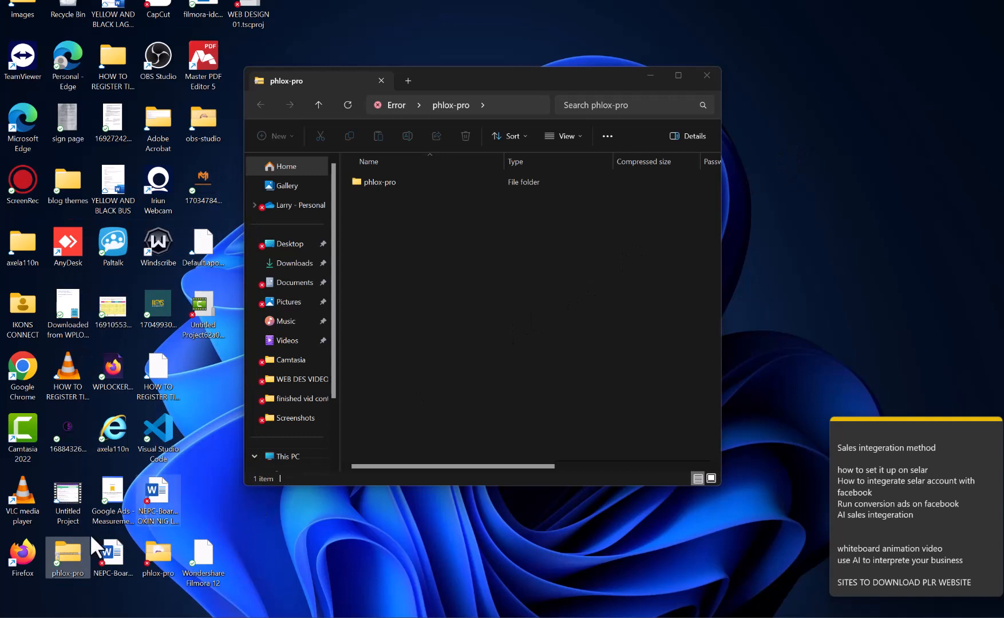
right_click(66, 558)
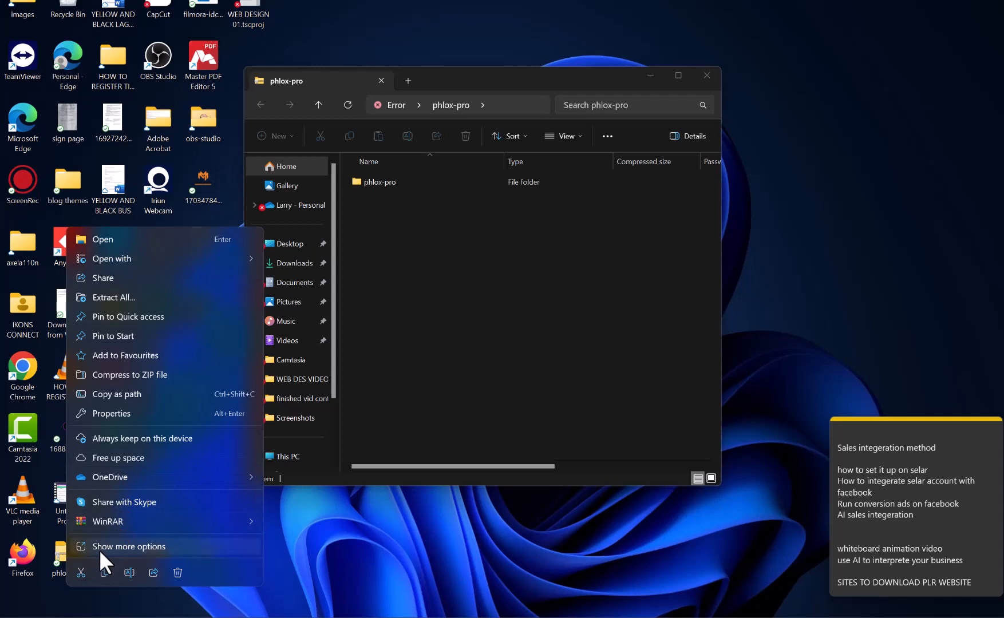
mouse_move(118, 522)
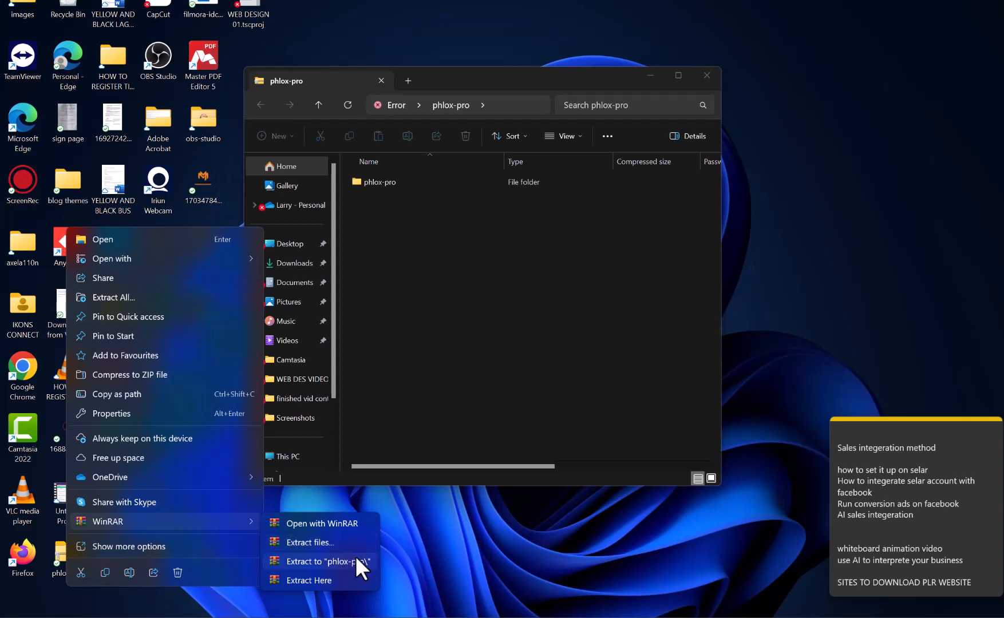
left_click(434, 537)
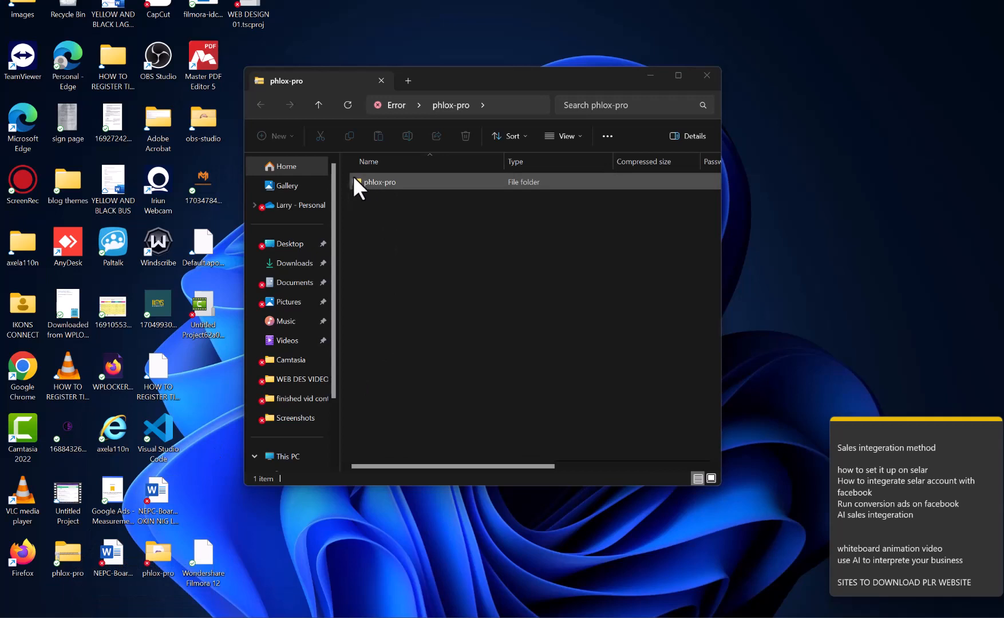
left_click(67, 557)
mouse_move(63, 561)
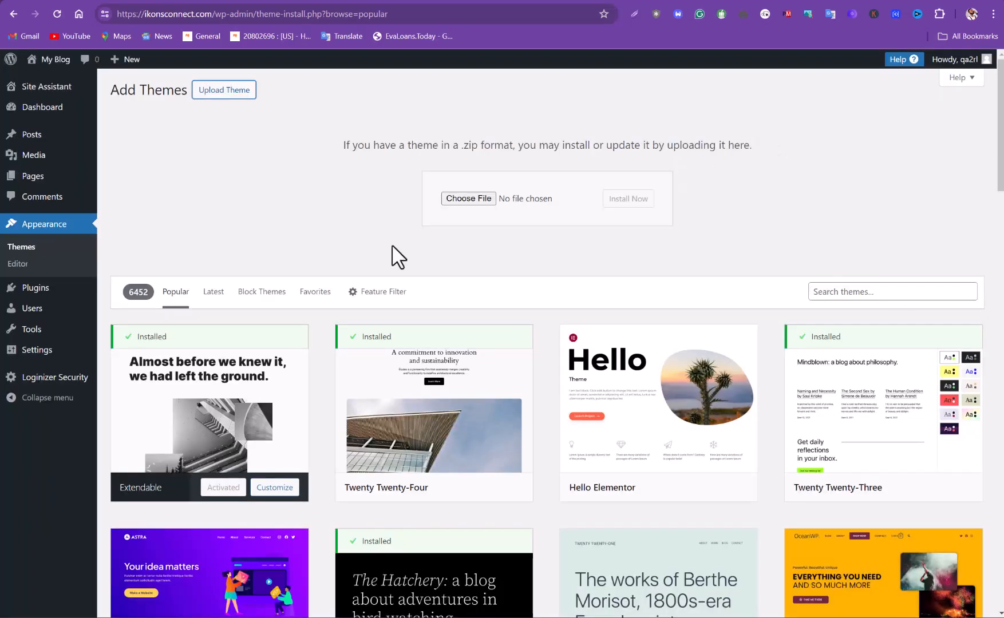
Back in the browser, choose phlox-pro.zip from the Desktop folder as the theme file and install it.
left_click(471, 199)
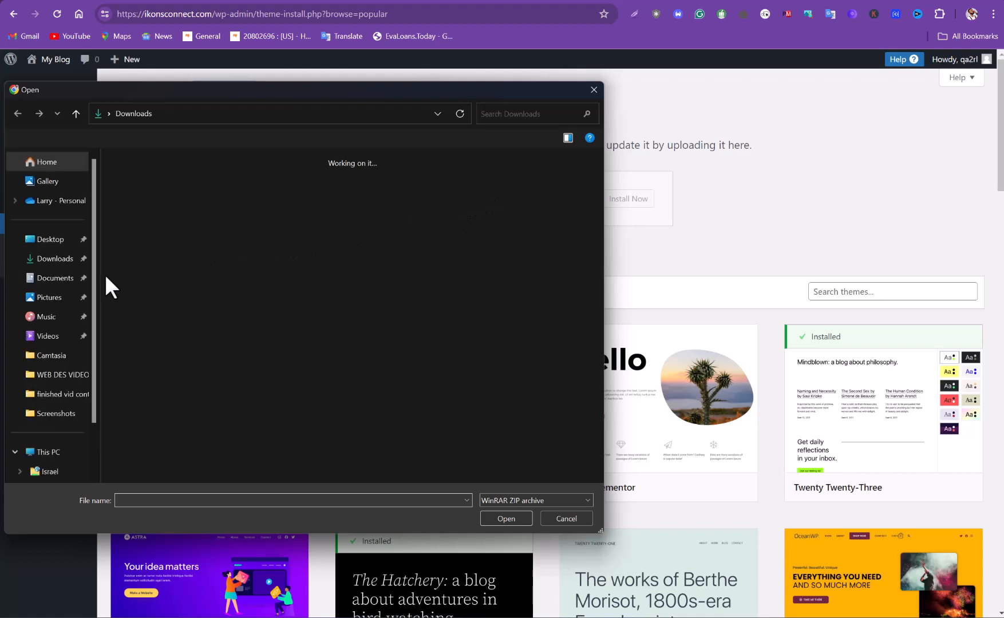
left_click(63, 243)
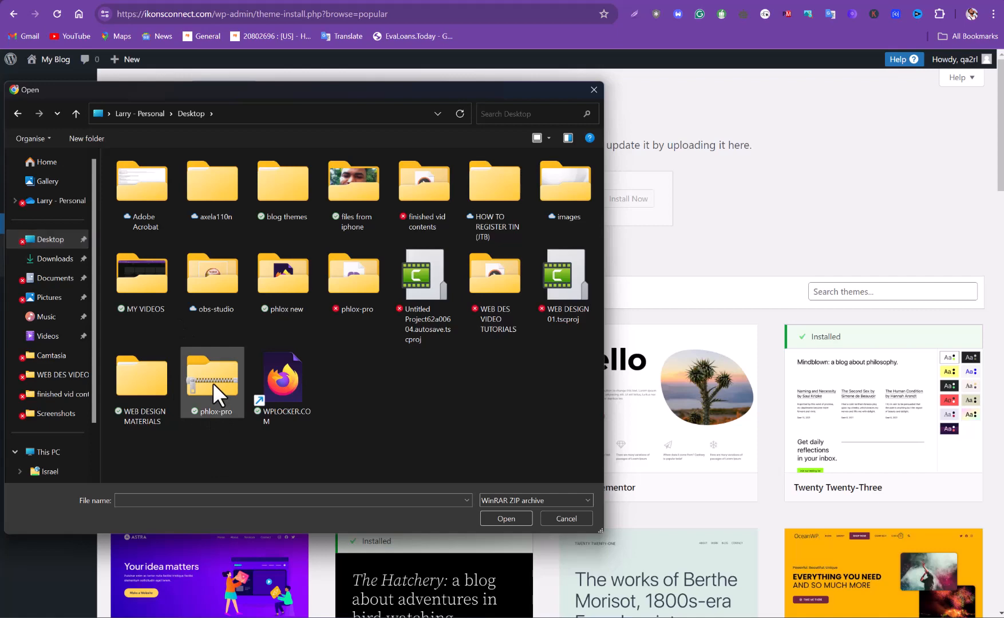
left_click(213, 383)
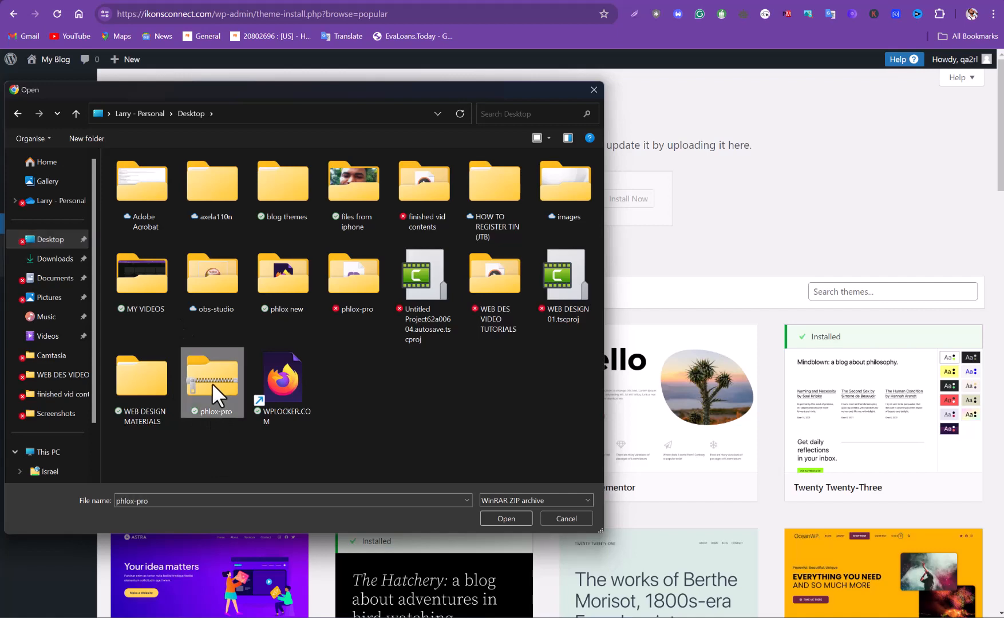
left_click(506, 519)
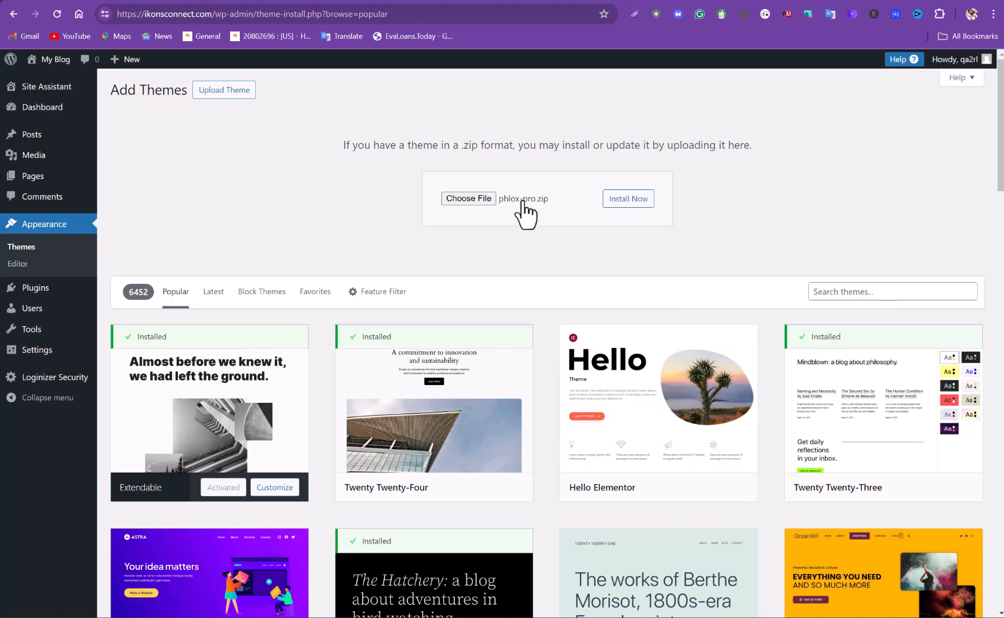
left_click(628, 200)
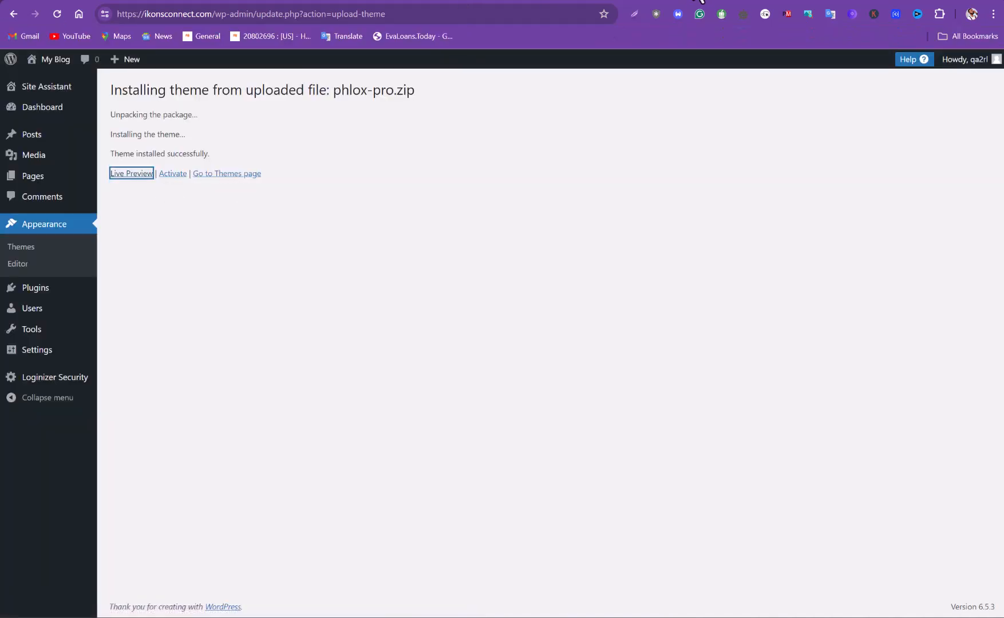
key("Return")
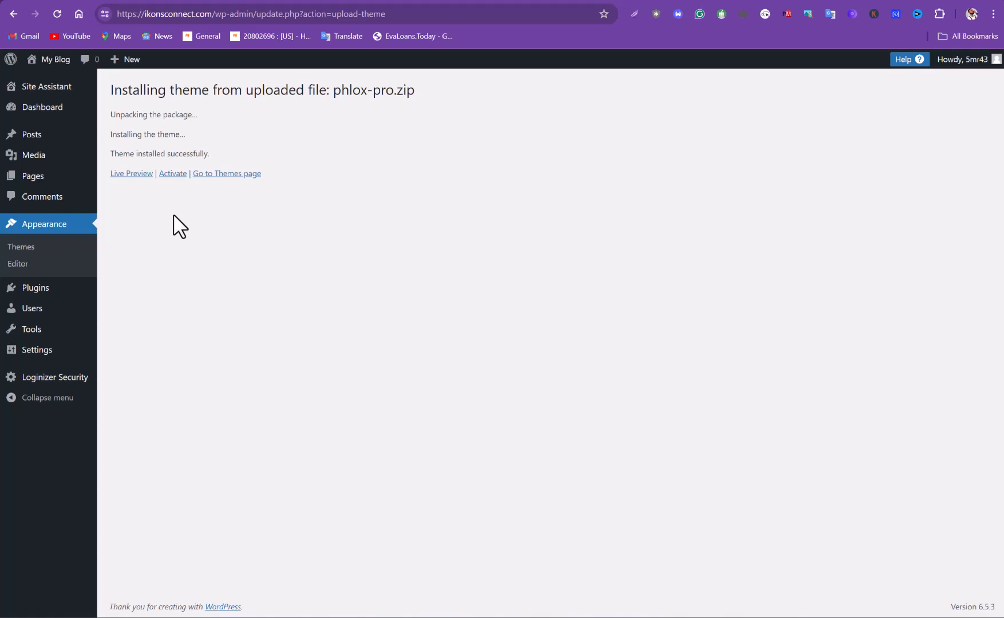
Check the installation result for phlox-pro.zip and activate the Phlox Pro theme.
left_click_drag(110, 90, 436, 103)
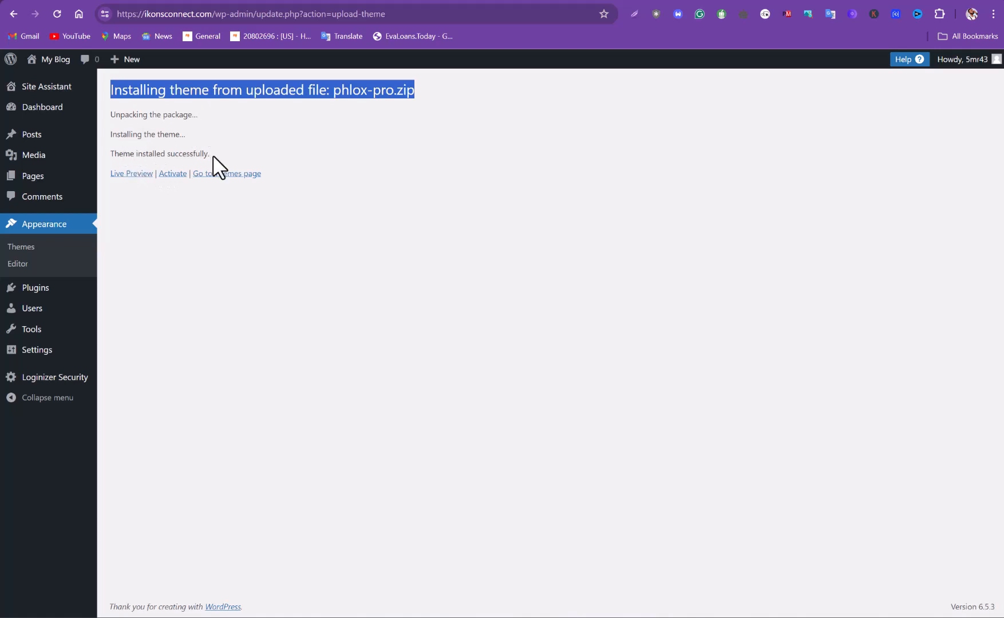
left_click_drag(211, 155, 109, 156)
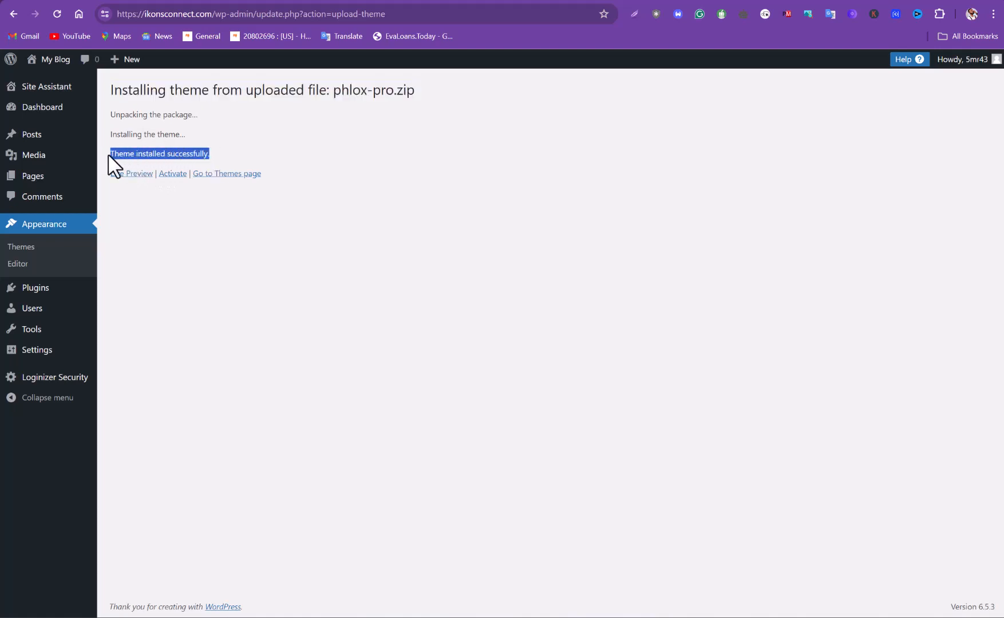
left_click(237, 152)
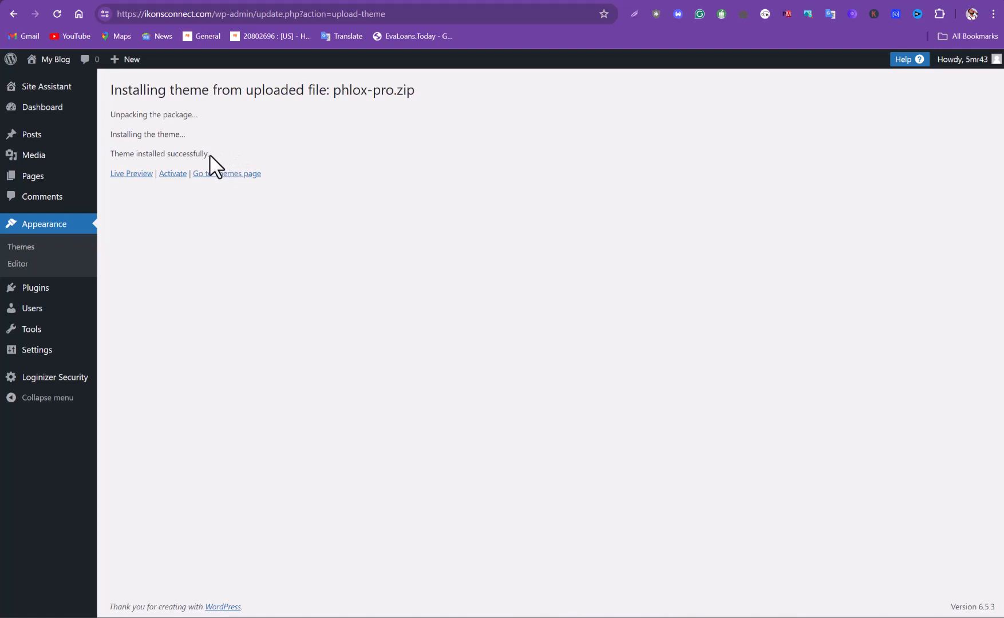
left_click(170, 175)
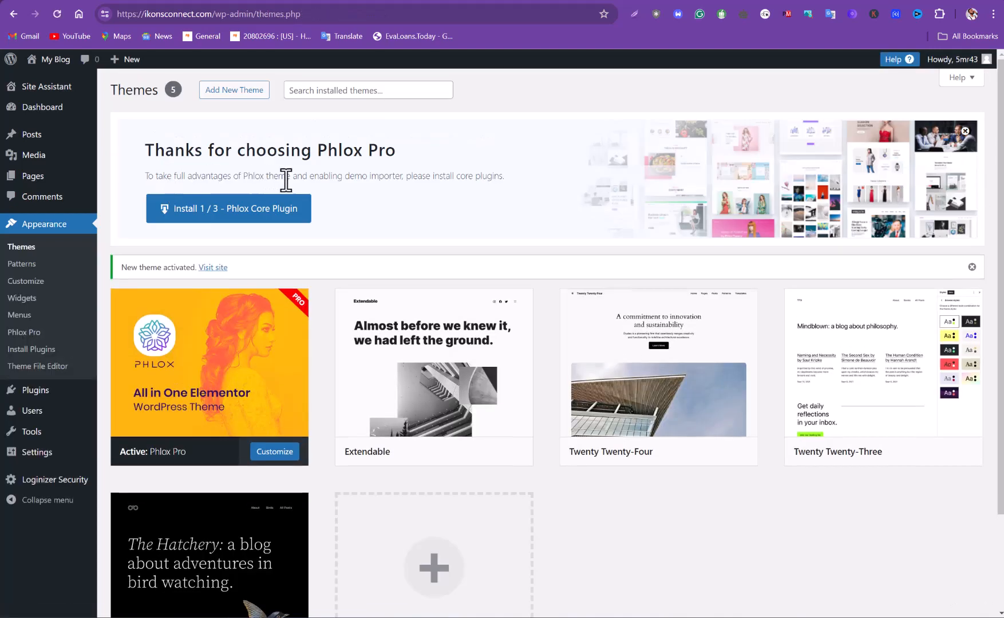
Install the core plugins requested by the Phlox Pro theme, beginning with the Phlox Core Plugin.
scroll(285, 179, "down", 2)
scroll(291, 202, "up", 2)
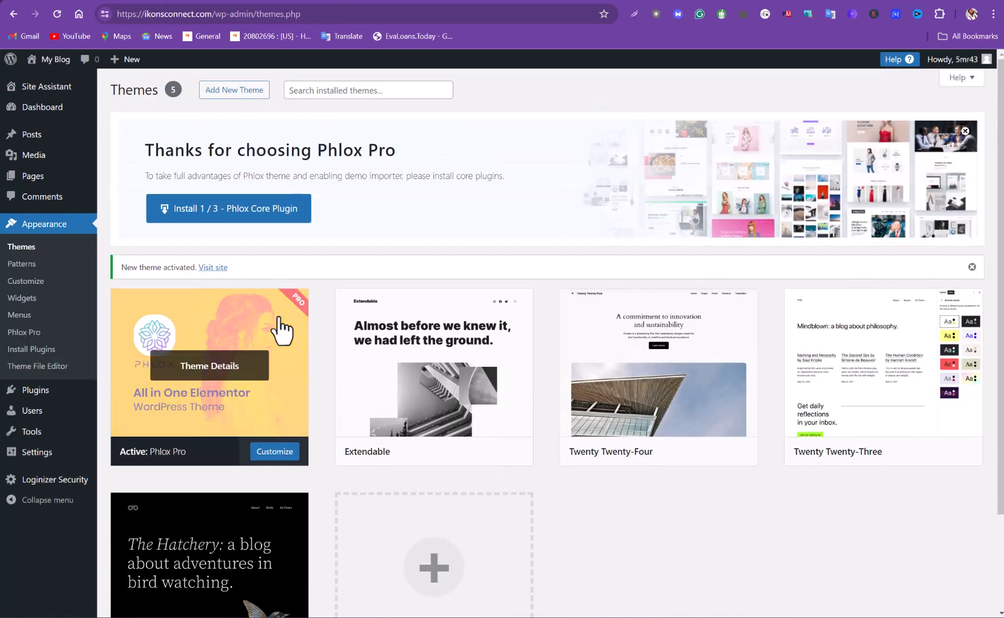
left_click(238, 213)
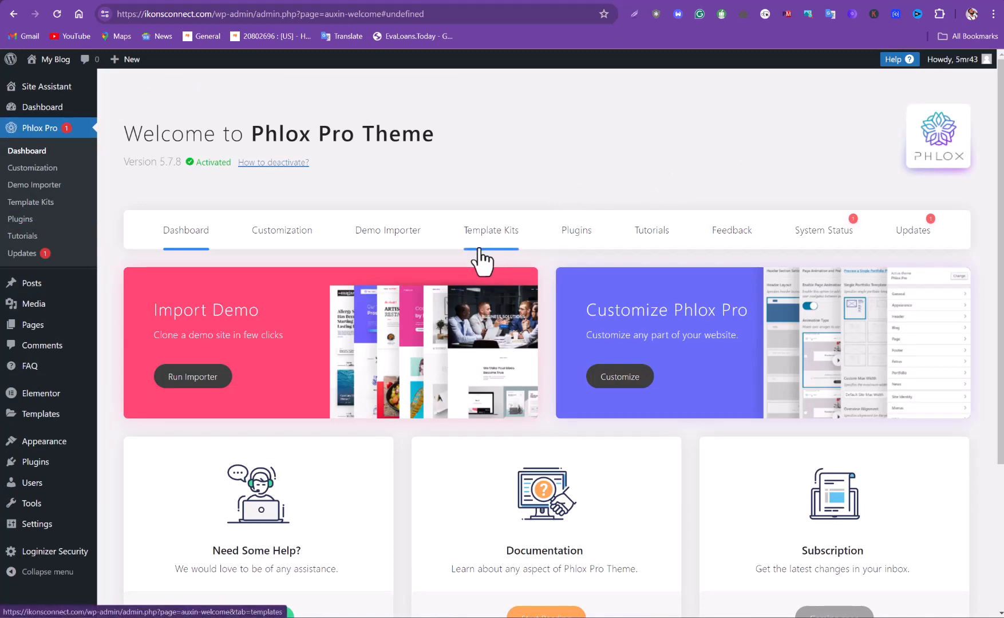
Look over the Phlox Pro welcome page, open its Customization page briefly and return to the Phlox Pro dashboard.
scroll(477, 255, "down", 4)
scroll(475, 253, "up", 4)
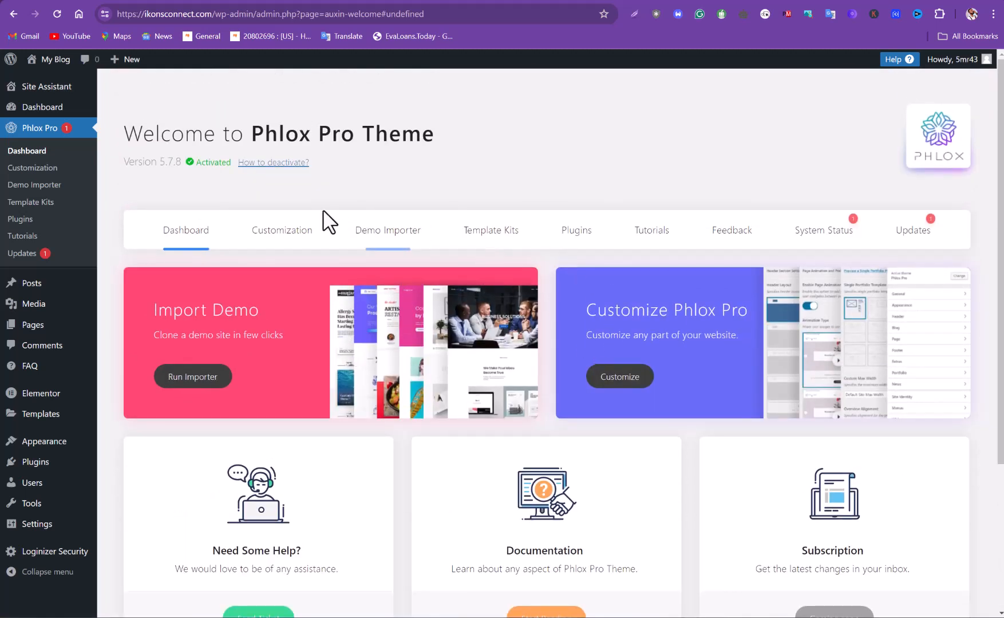
left_click(293, 240)
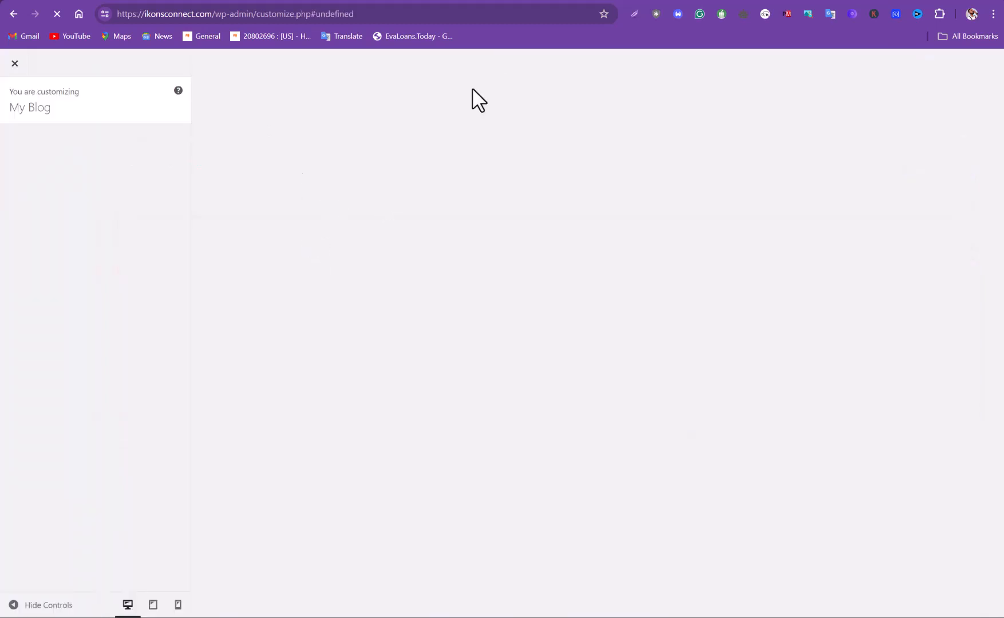
left_click(531, 0)
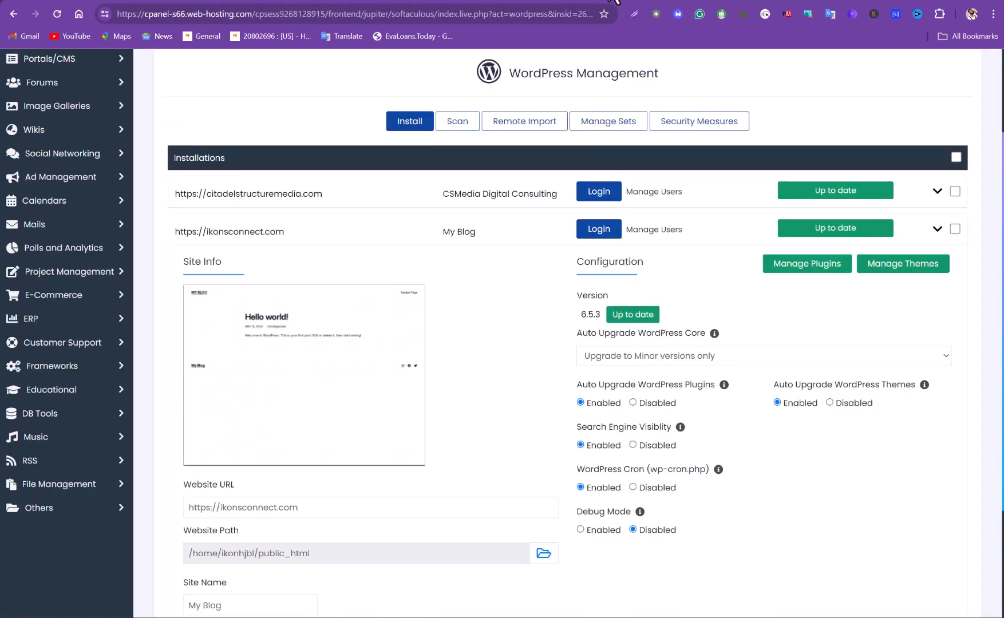
left_click(615, 1)
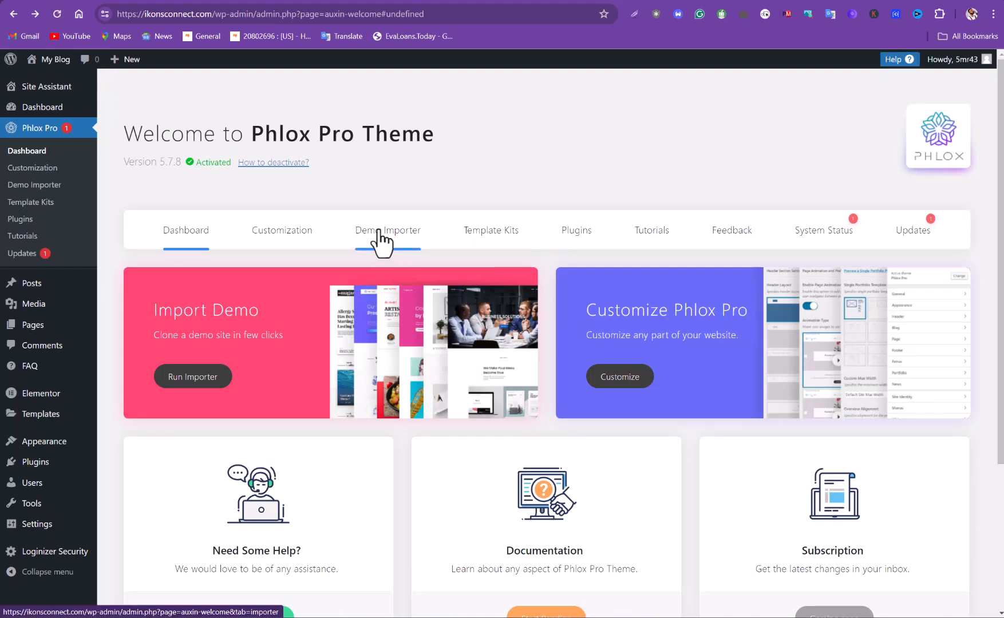
Open the Phlox Pro Demo Importer and browse the full collection of demo templates.
scroll(379, 232, "down", 1)
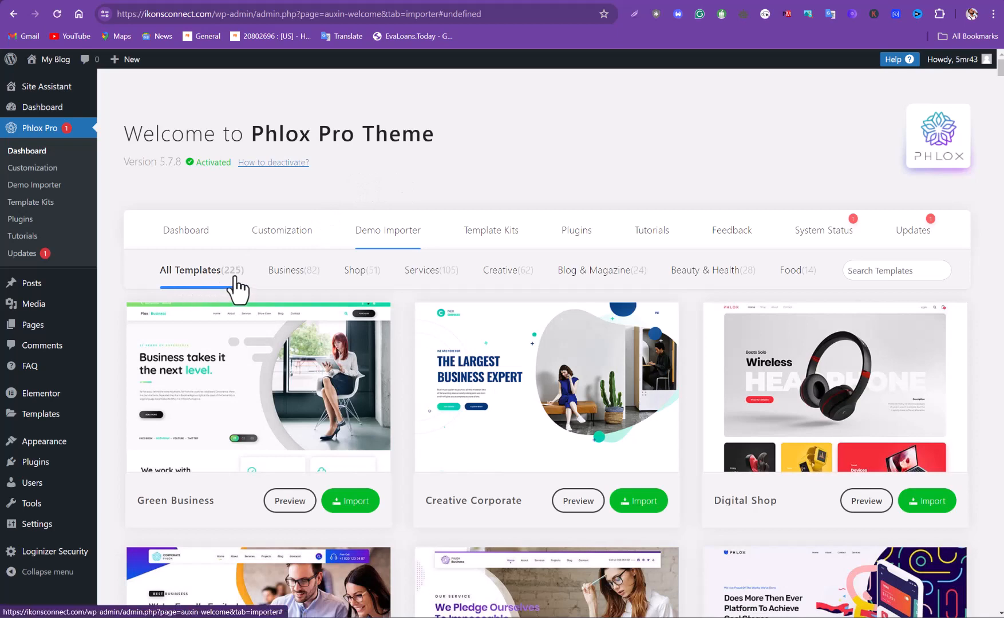
scroll(235, 278, "down", 1)
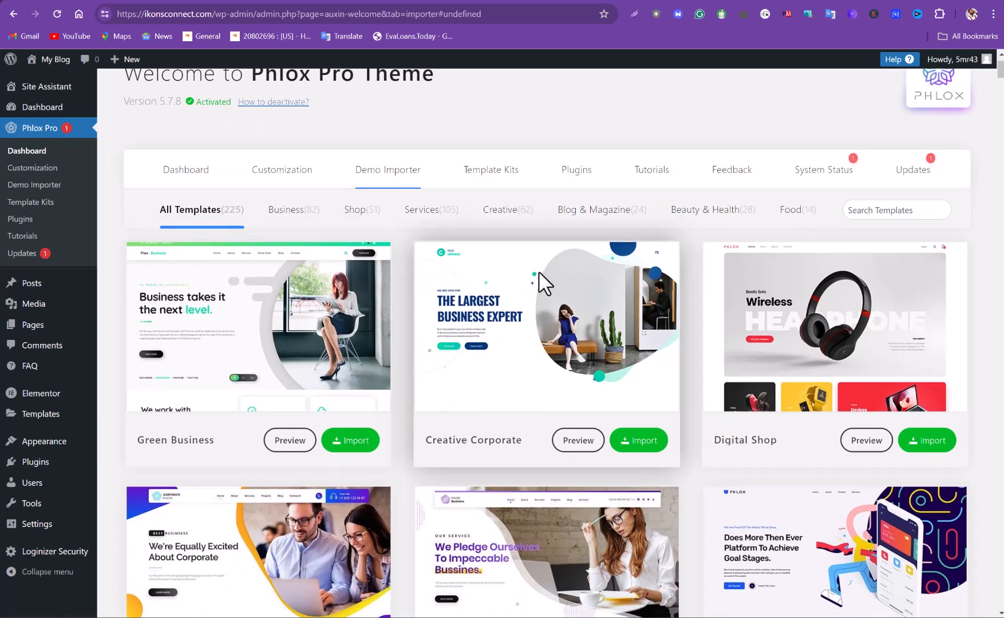
scroll(550, 289, "down", 6)
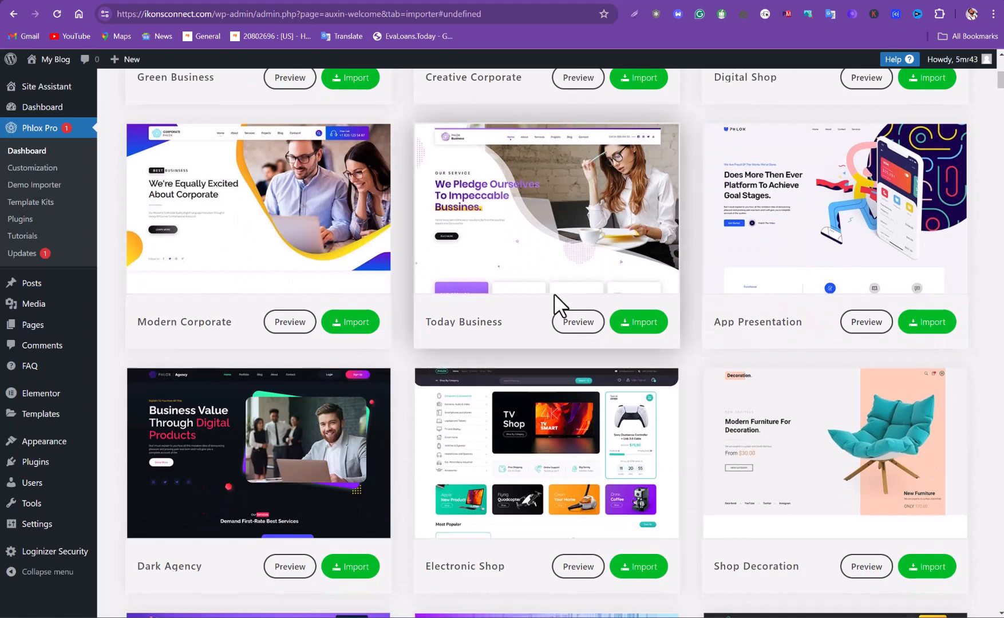
scroll(558, 303, "up", 4)
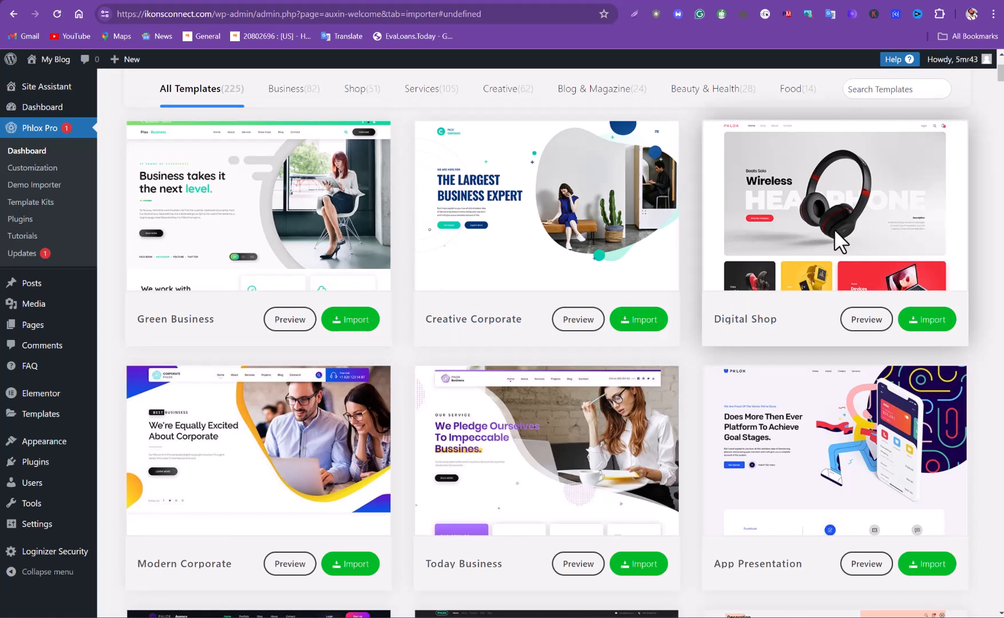
scroll(833, 231, "down", 3)
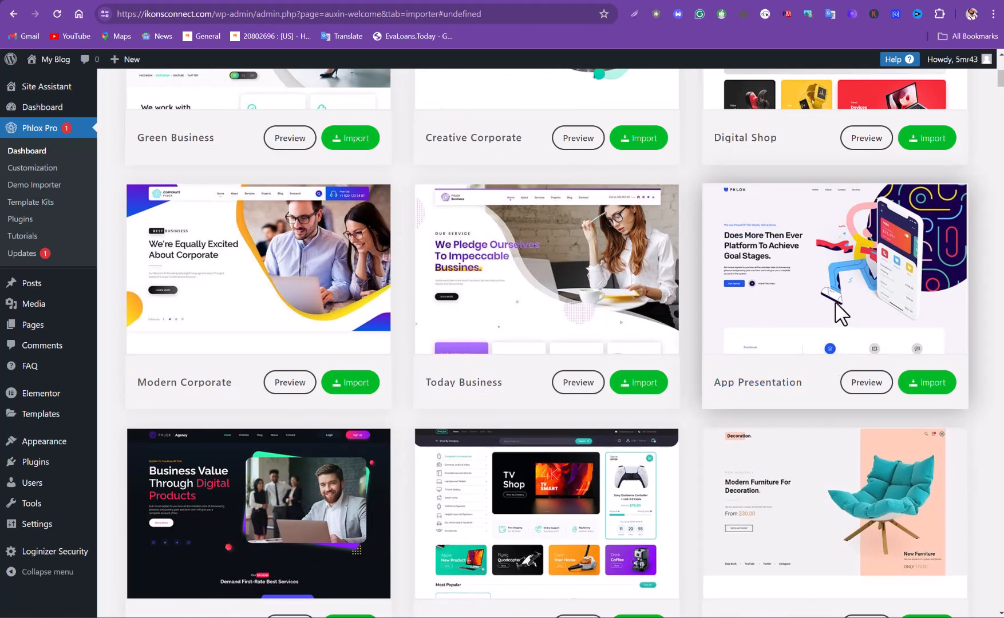
scroll(819, 321, "down", 1)
scroll(762, 358, "down", 1)
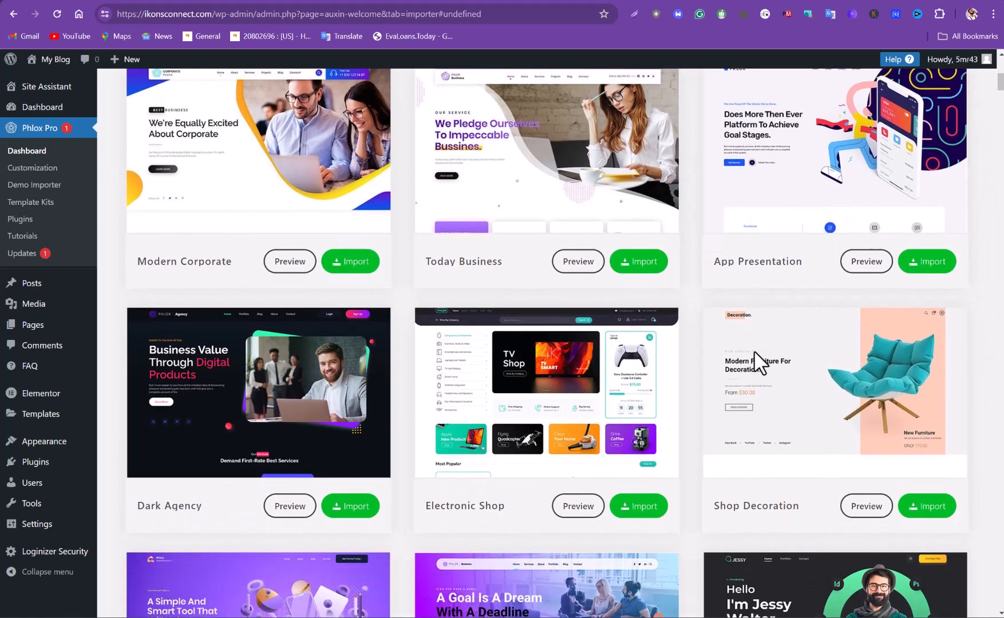
scroll(639, 395, "down", 4)
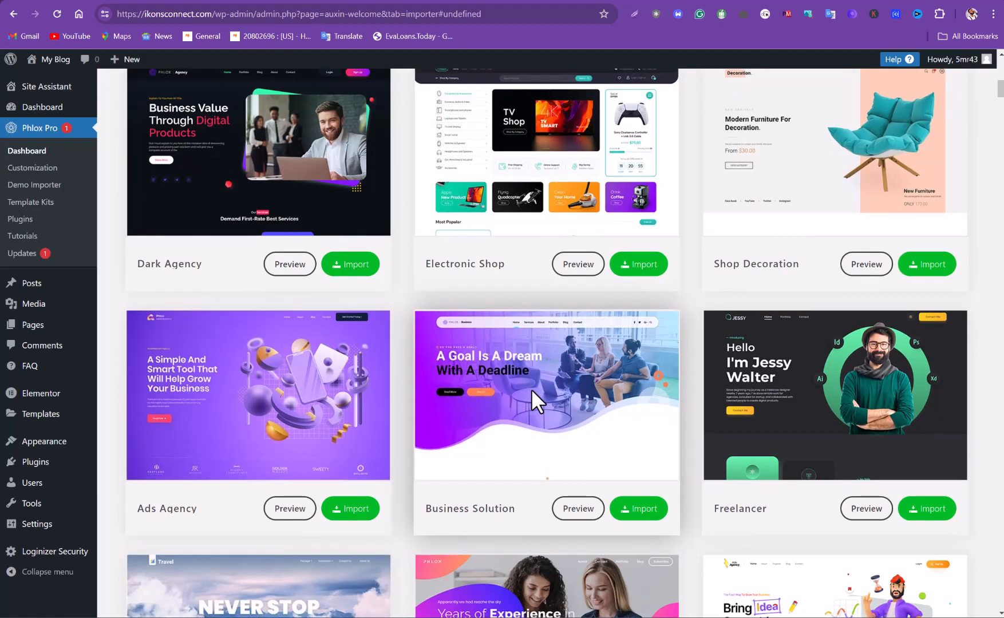
scroll(533, 388, "down", 8)
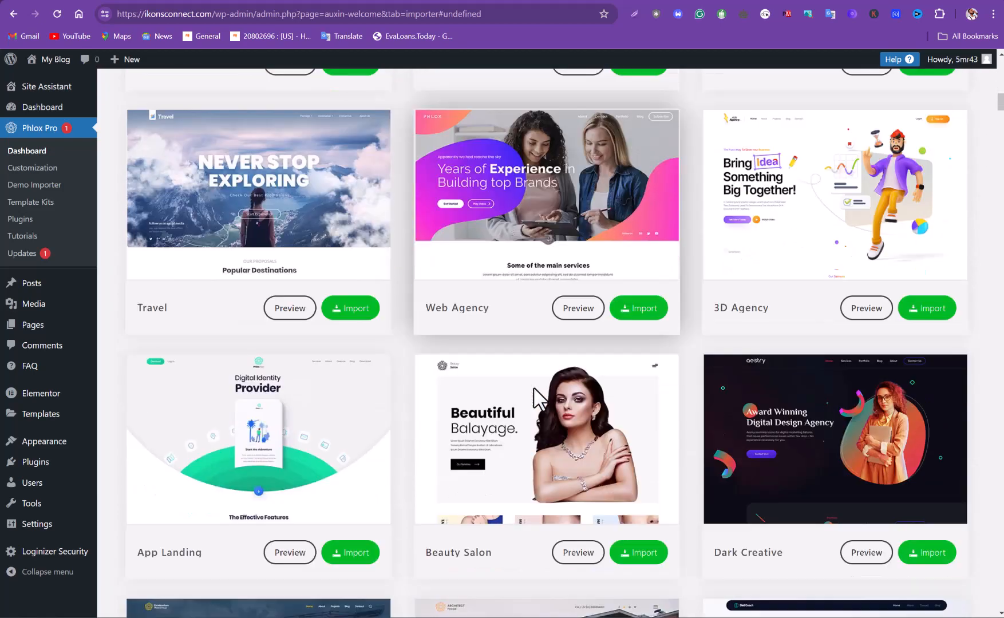
Look through the demo templates from the Construction and Architect designs down to the row with Business Agency, Digital Marketing and Developer.
scroll(534, 385, "down", 9)
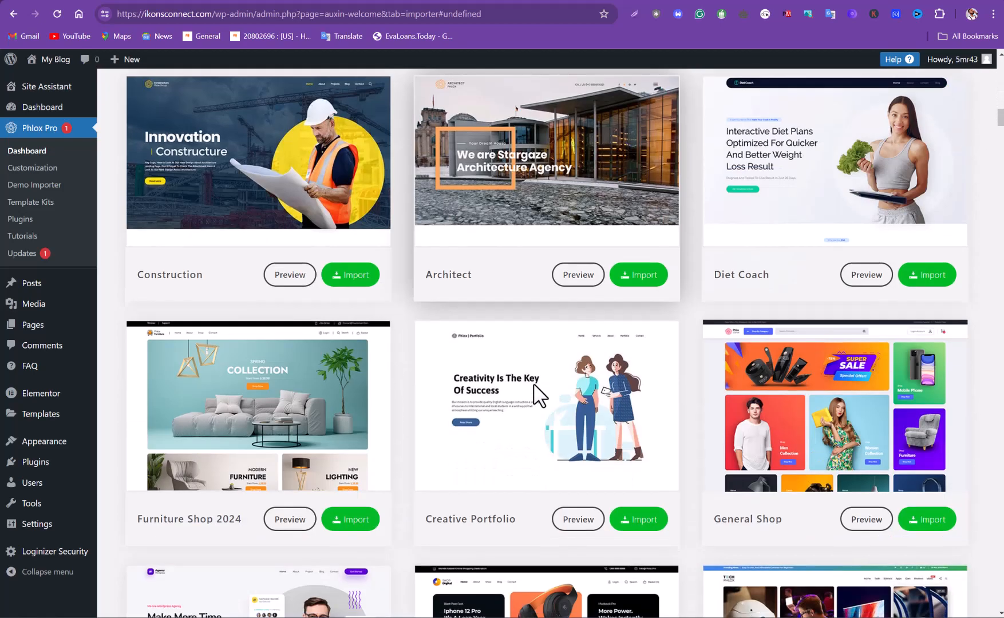
scroll(540, 395, "down", 5)
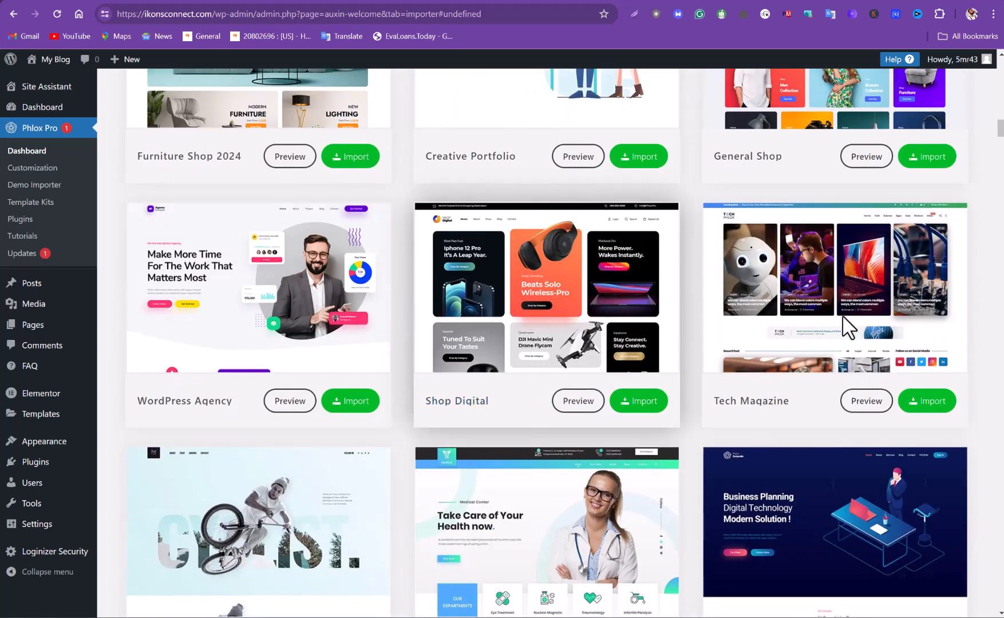
scroll(327, 337, "down", 2)
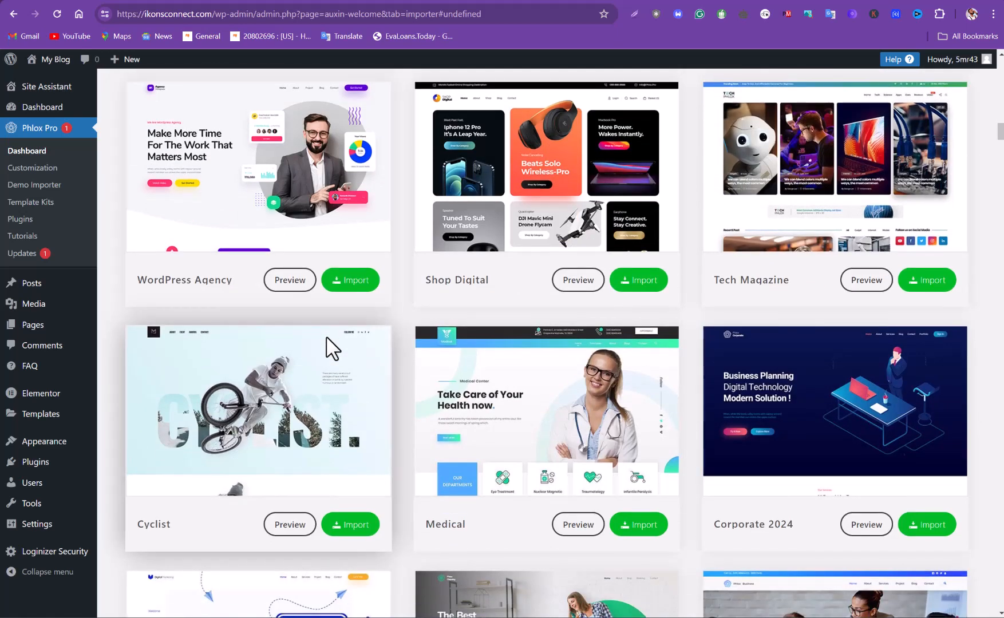
scroll(337, 361, "down", 6)
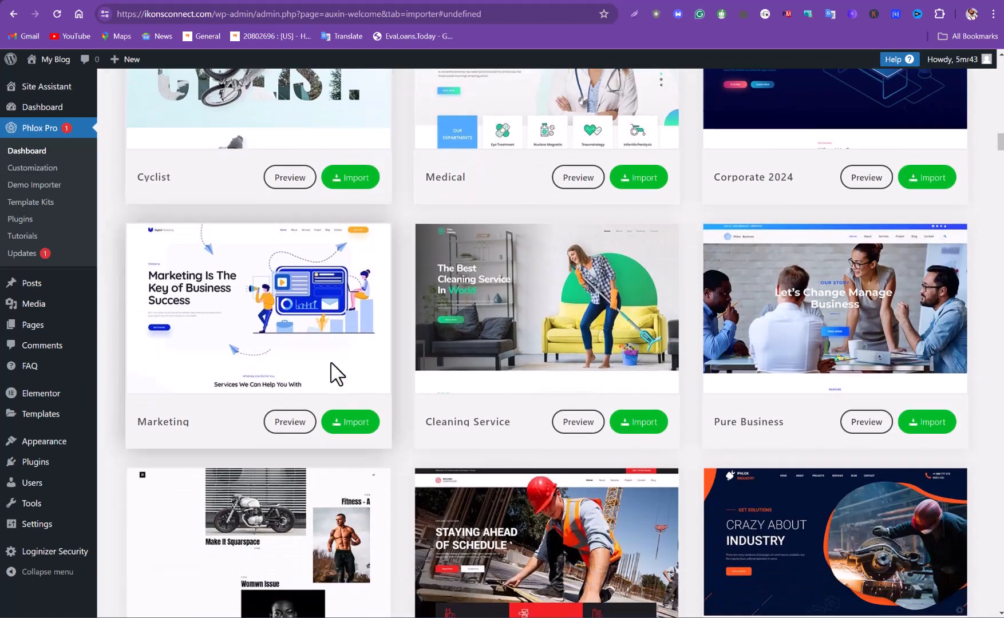
scroll(341, 369, "down", 7)
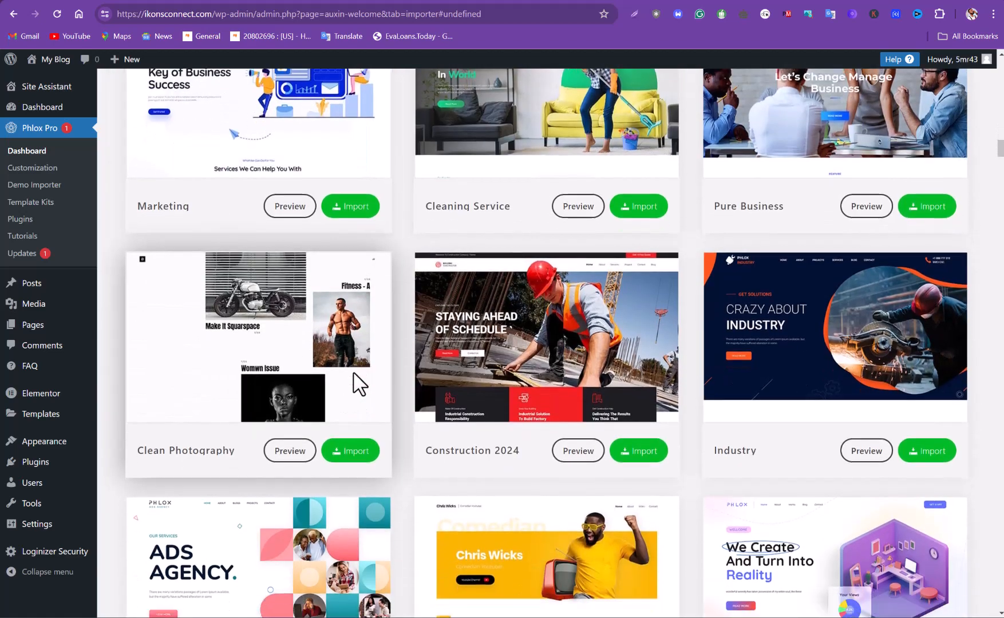
scroll(630, 334, "down", 4)
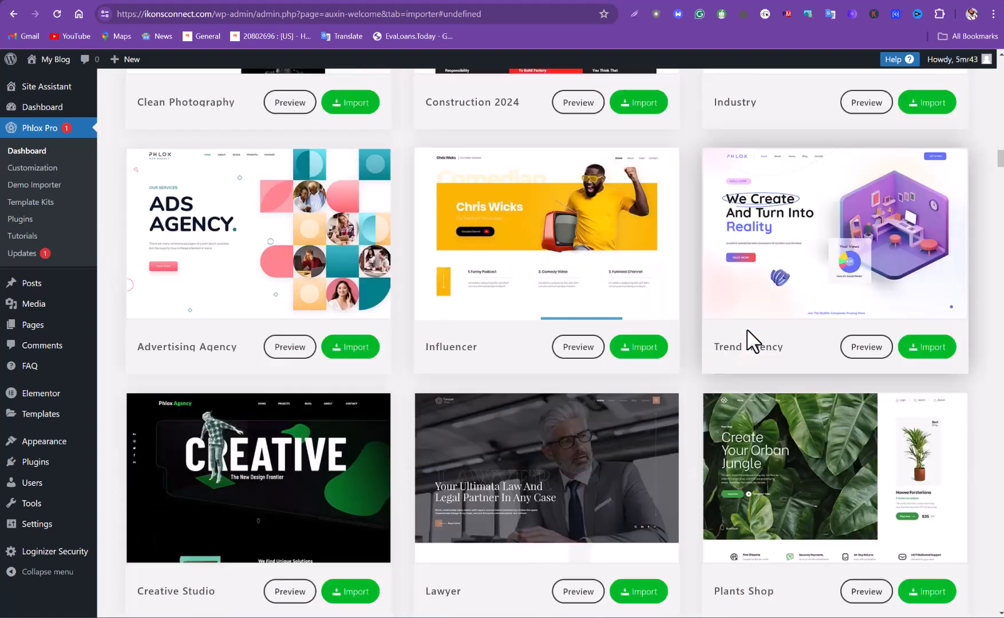
scroll(349, 383, "down", 6)
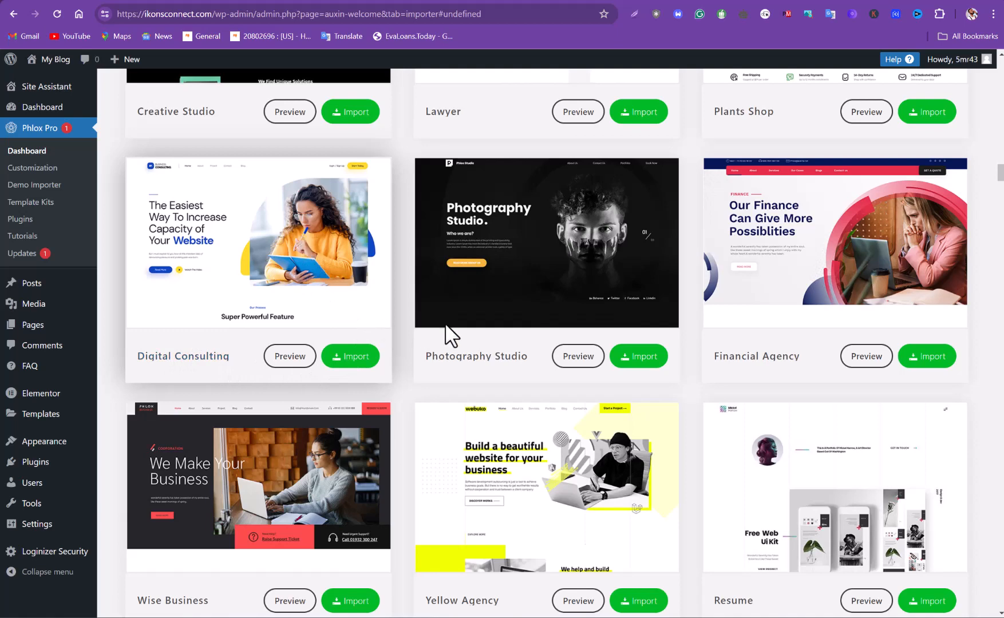
scroll(452, 336, "down", 7)
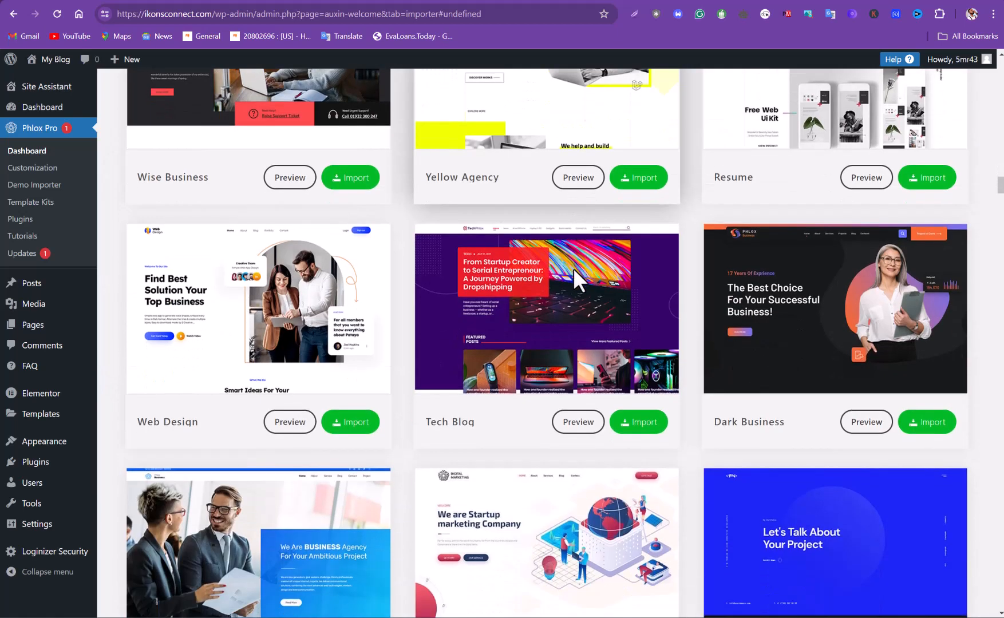
scroll(603, 275, "down", 2)
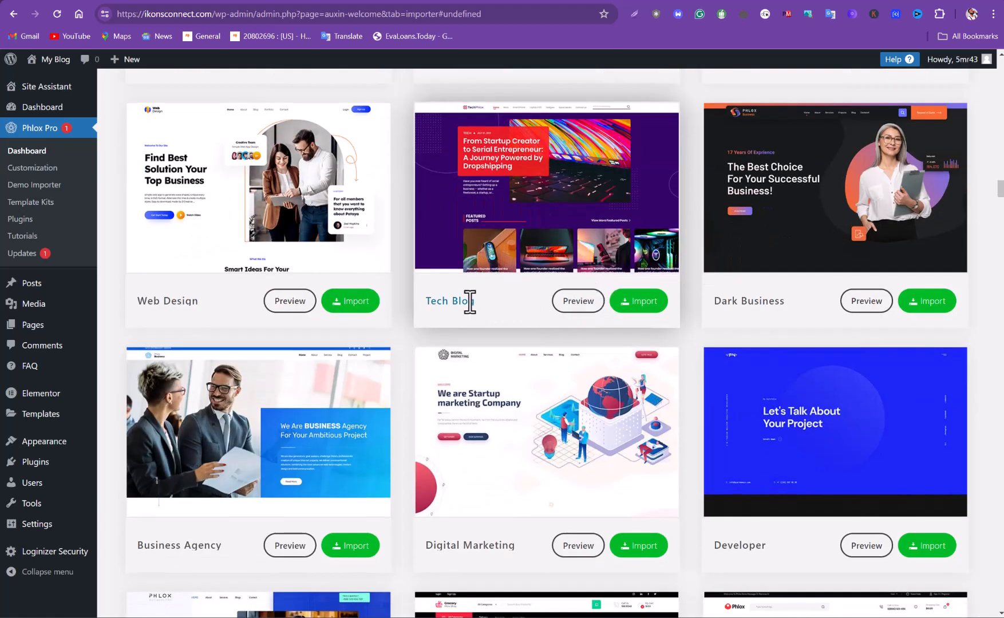
scroll(470, 304, "down", 6)
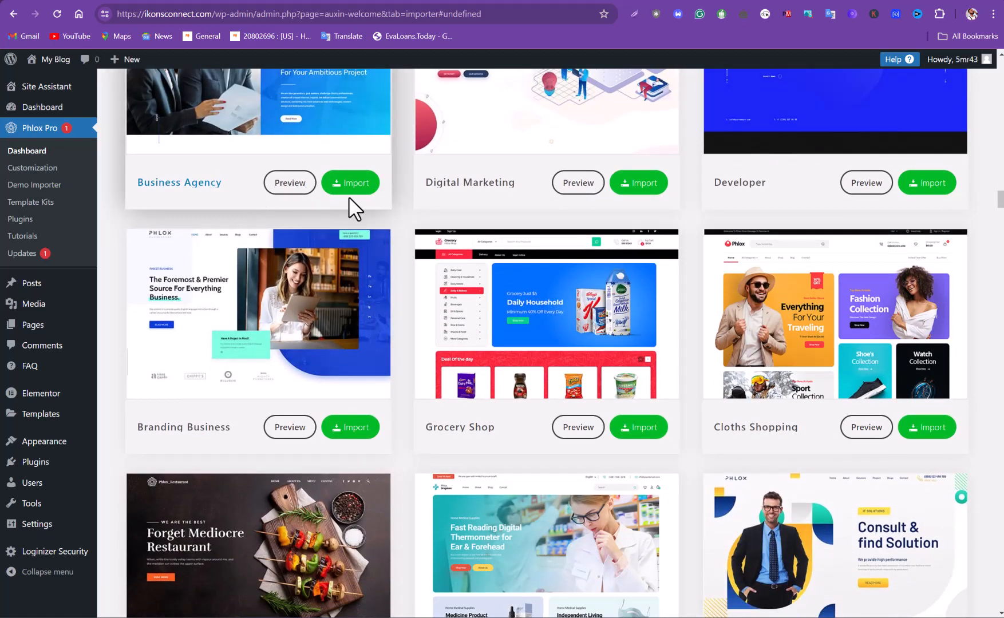
scroll(528, 182, "up", 1)
scroll(534, 193, "up", 1)
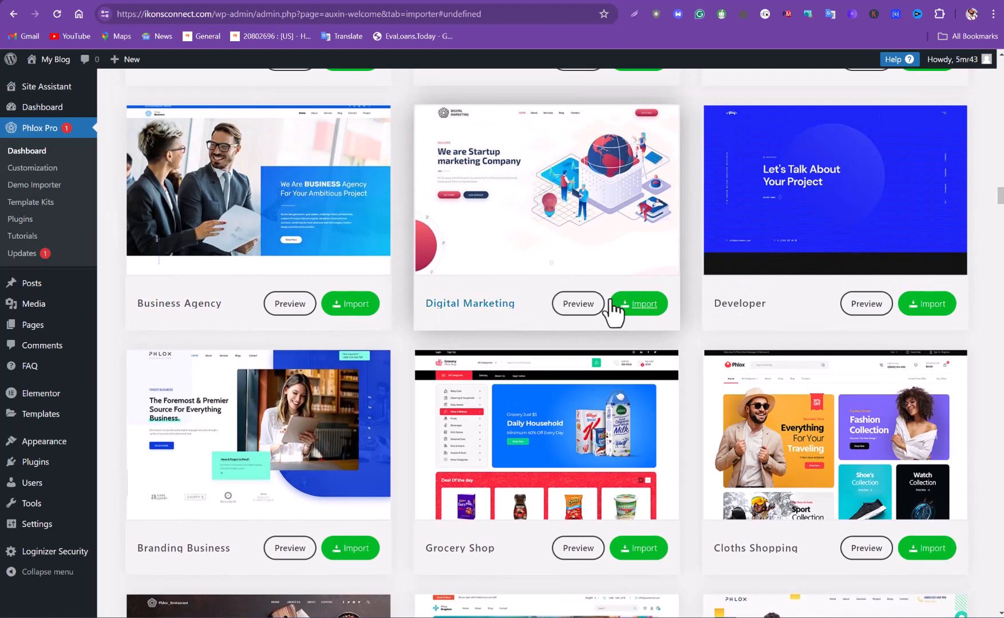
Review the shop, restaurant, charity and business demos, from Branding Business and Grocery Shop down to Custom Print, Business and Investment.
scroll(799, 295, "down", 2)
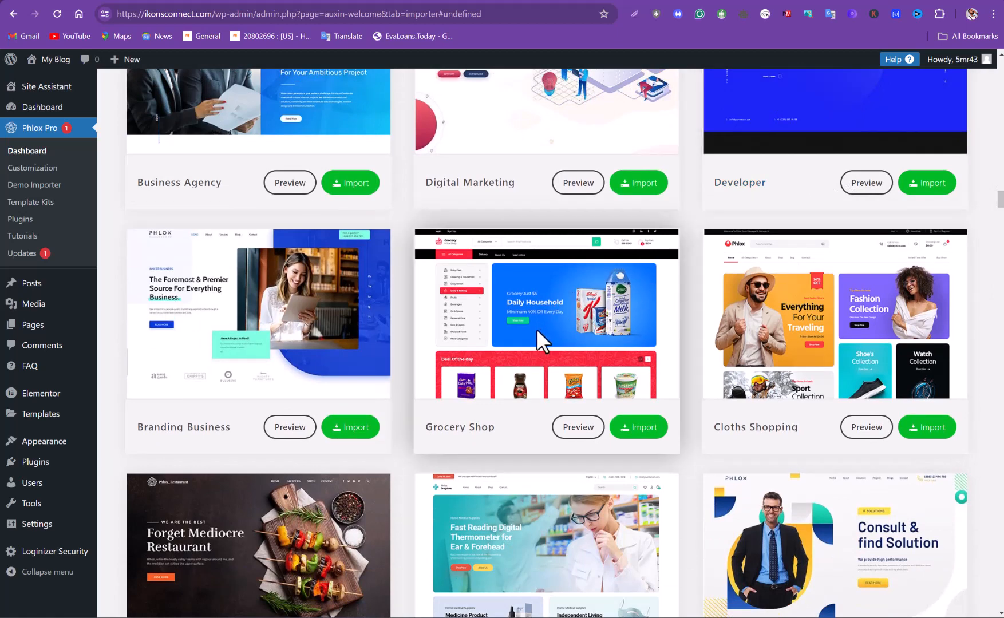
scroll(507, 332, "down", 1)
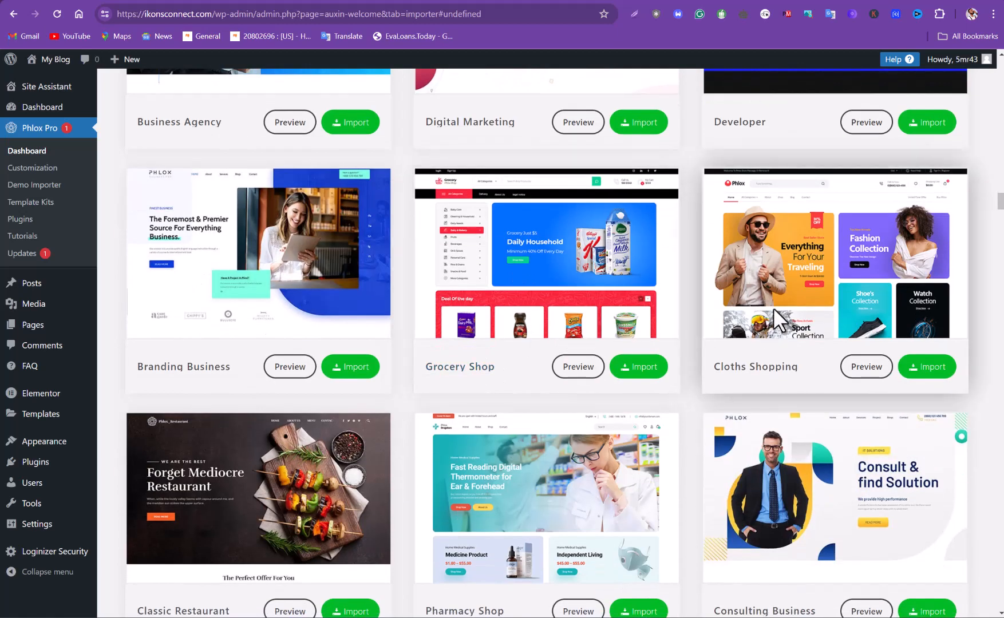
scroll(848, 318, "down", 2)
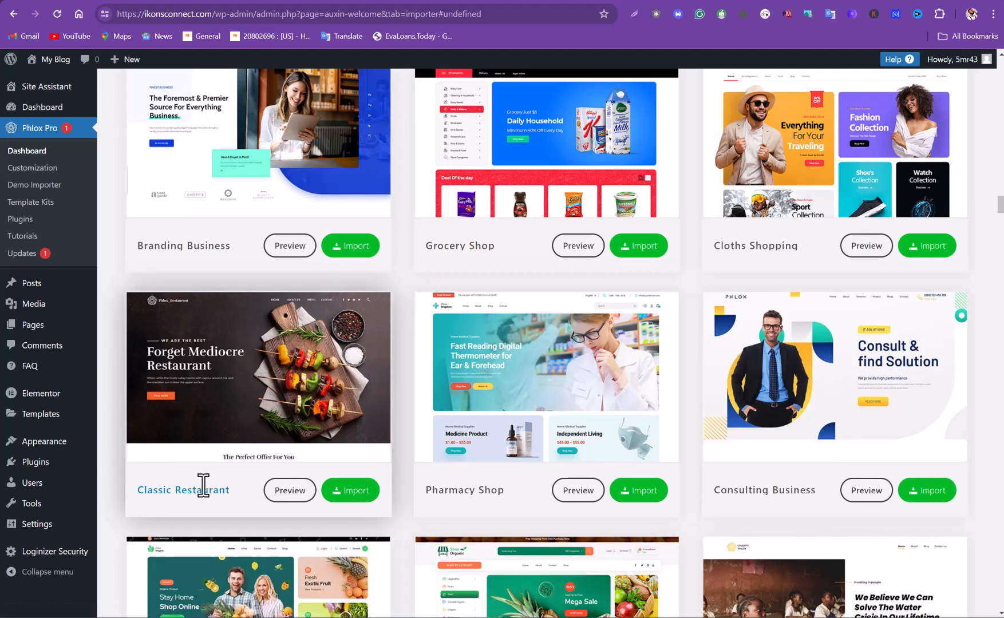
scroll(312, 444, "down", 2)
scroll(527, 362, "down", 2)
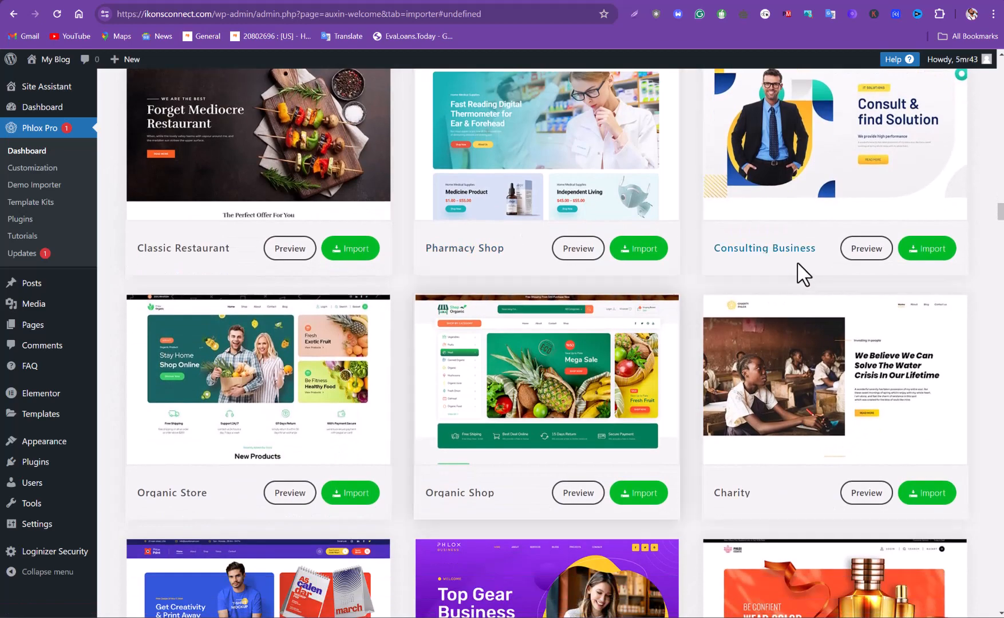
scroll(767, 266, "down", 3)
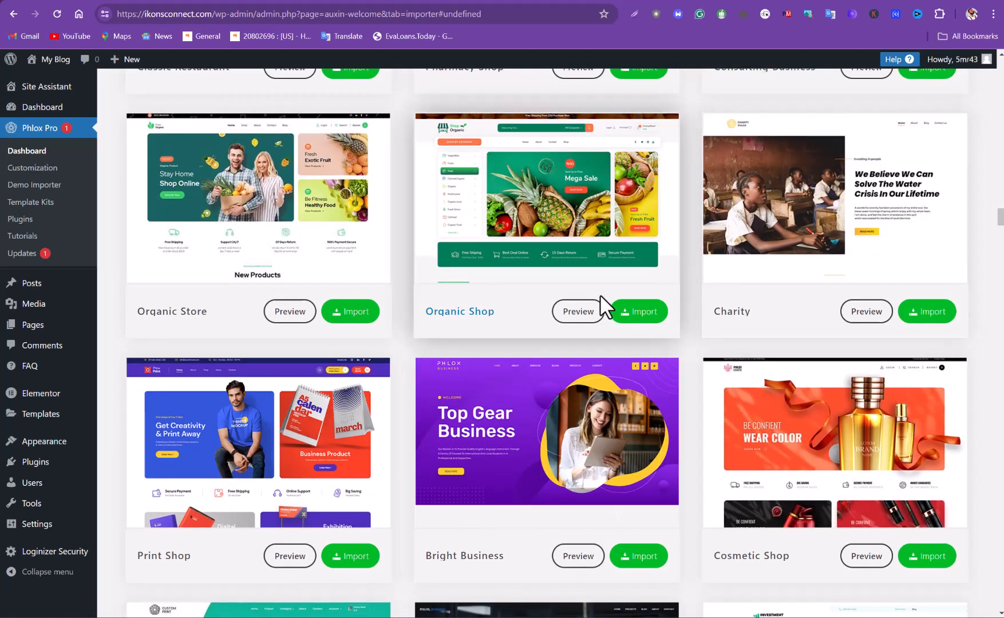
scroll(599, 290, "up", 2)
scroll(597, 289, "up", 1)
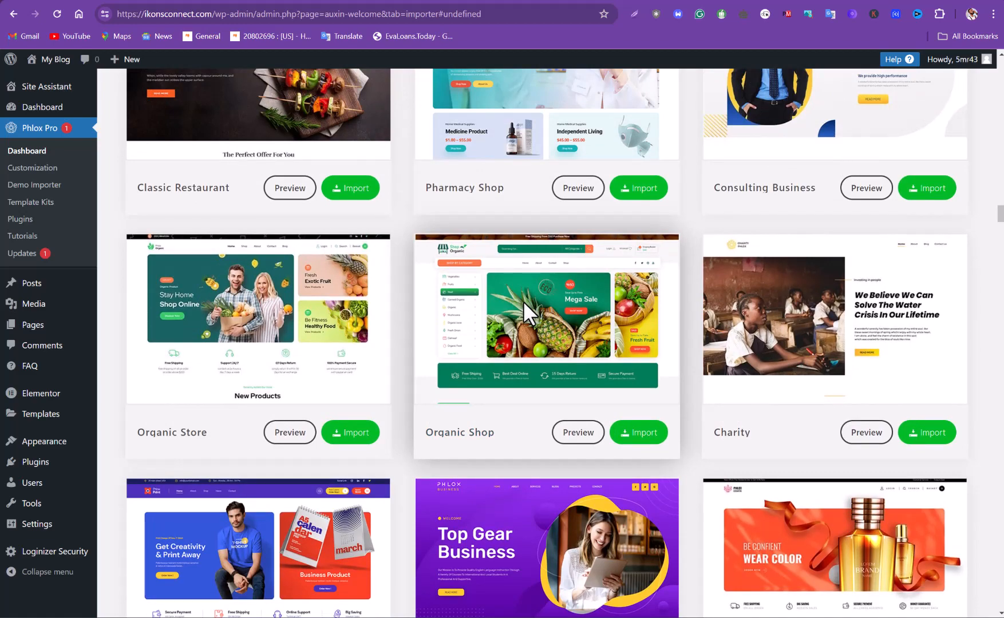
scroll(523, 301, "down", 4)
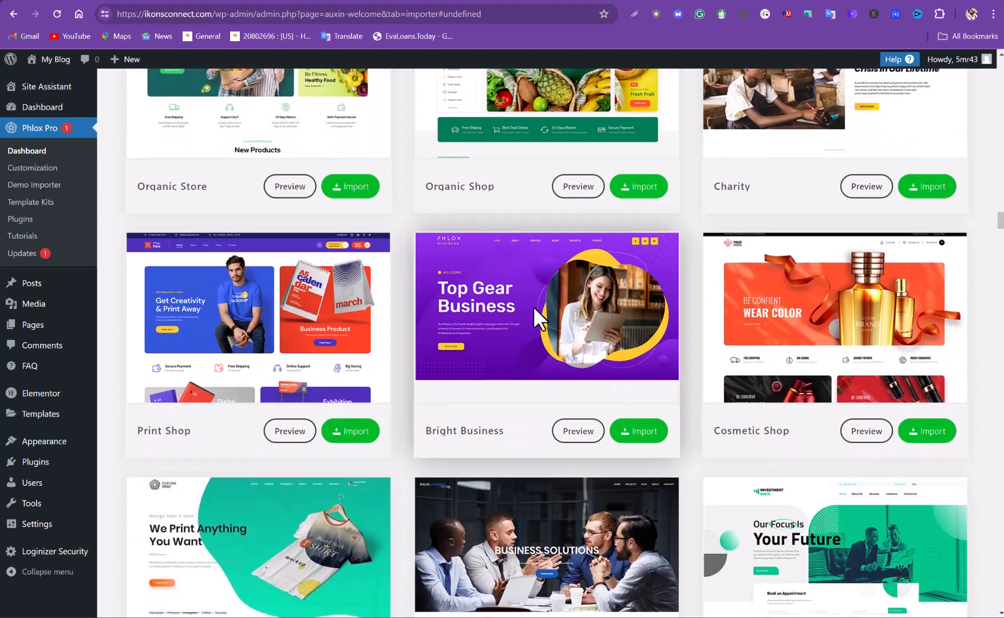
scroll(532, 305, "down", 4)
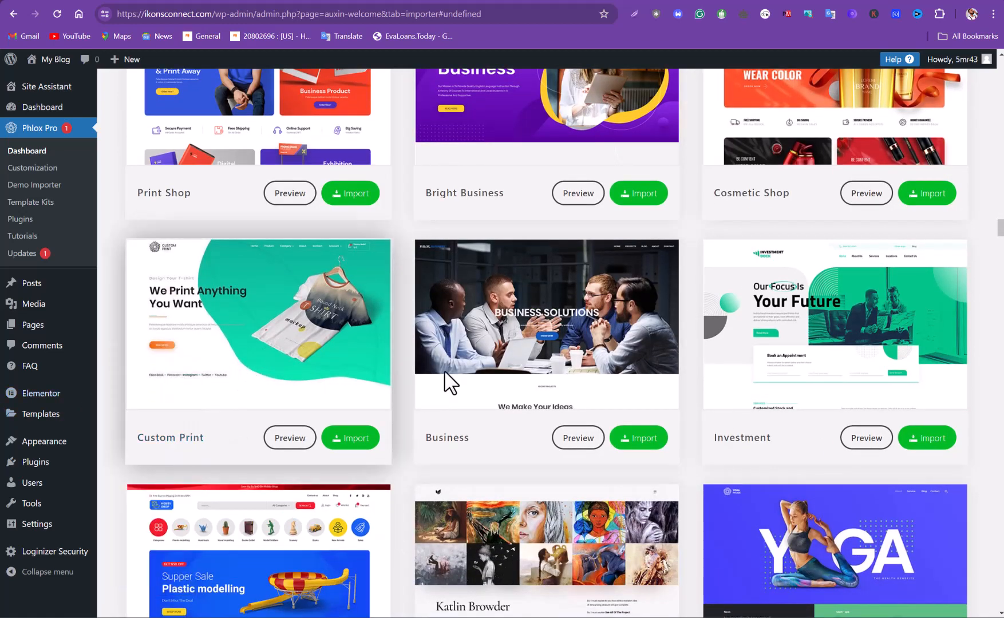
scroll(538, 376, "down", 3)
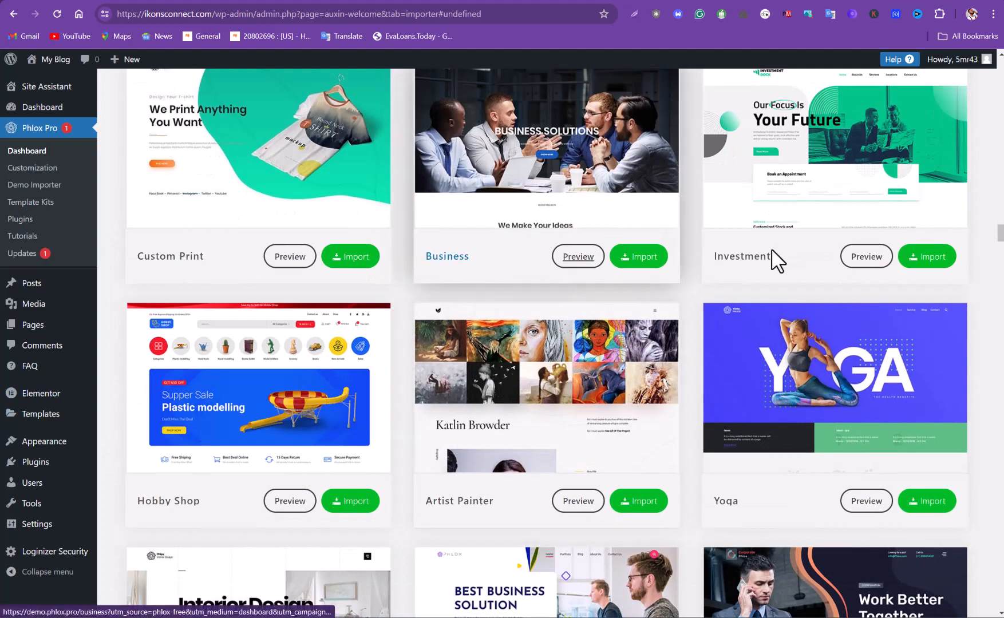
scroll(792, 236, "up", 1)
scroll(798, 248, "up", 1)
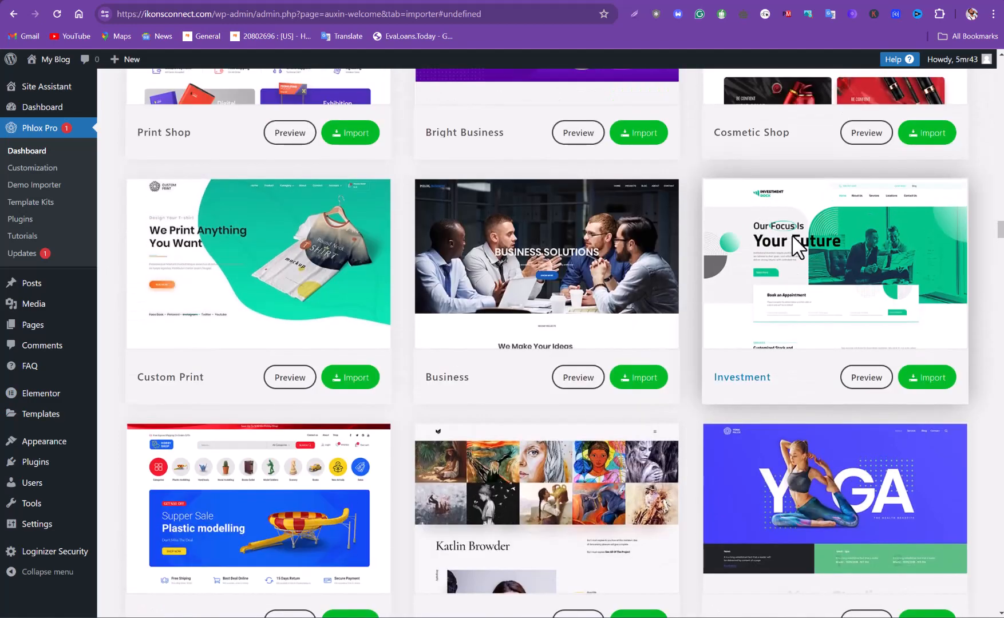
Examine the remaining demo designs from Hobby Shop and Artist Painter down to Mobile App Landing, Design Agency and Cryptocurrency.
scroll(800, 245, "down", 4)
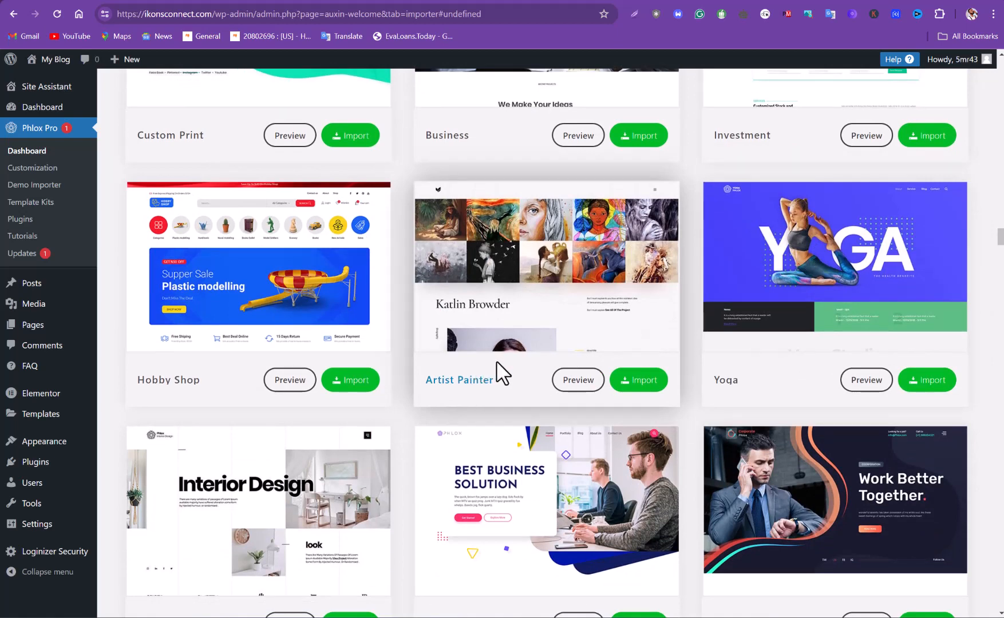
scroll(503, 370, "down", 2)
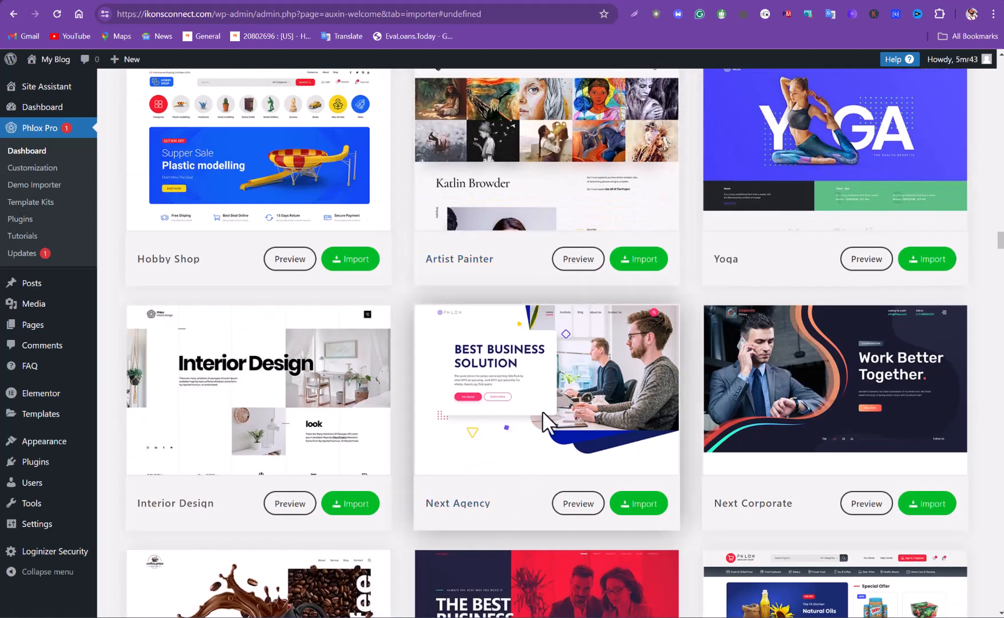
scroll(574, 395, "down", 1)
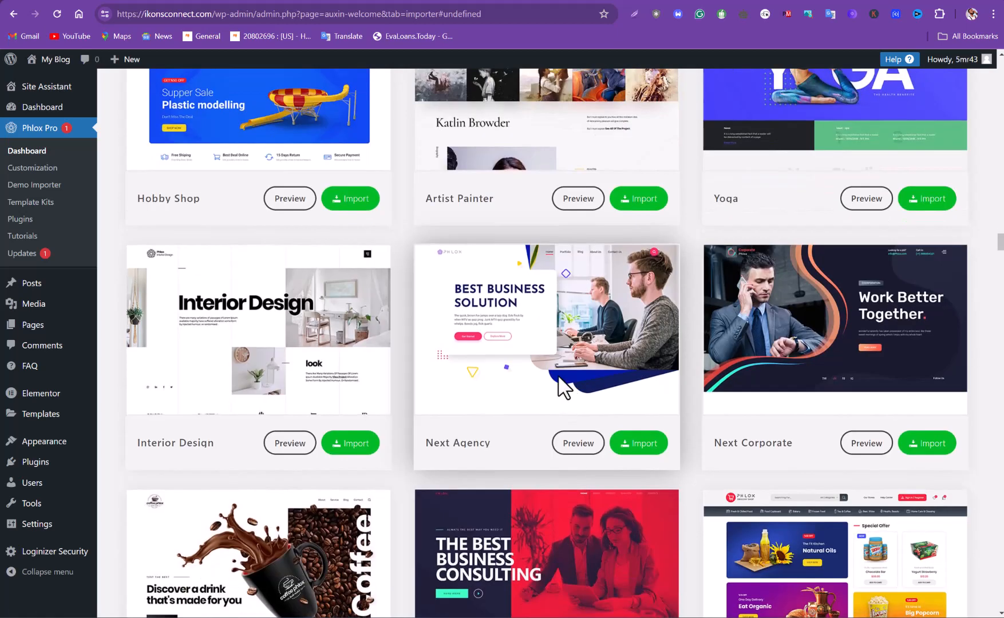
scroll(559, 384, "down", 3)
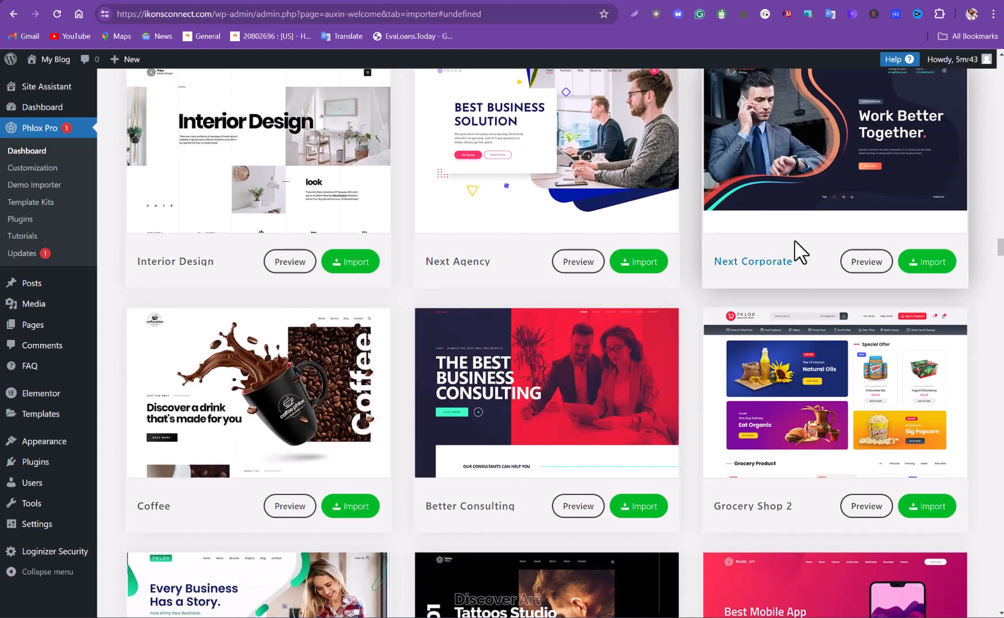
scroll(723, 313, "down", 2)
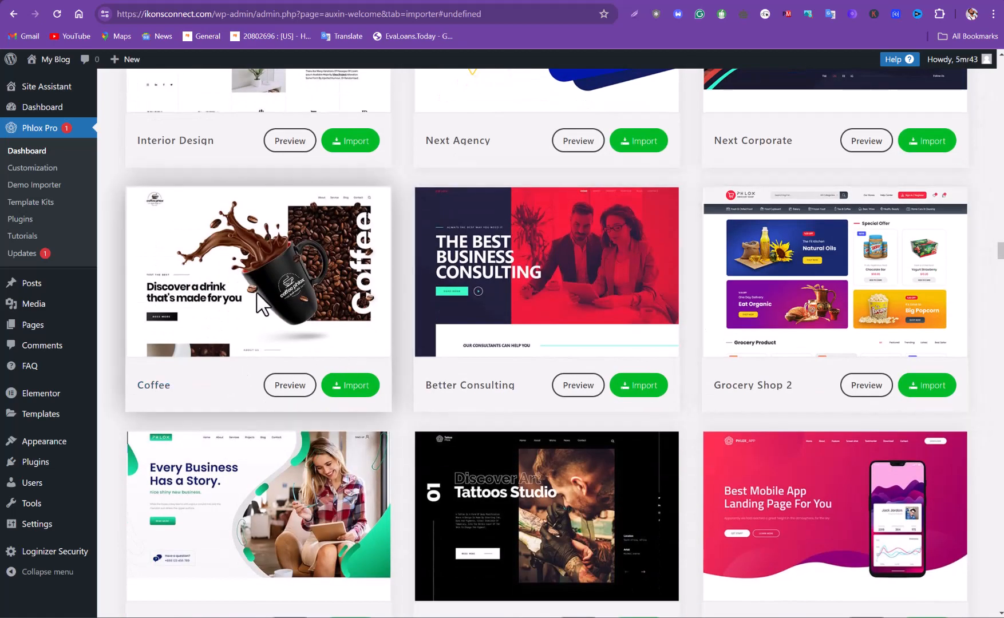
scroll(279, 366, "down", 5)
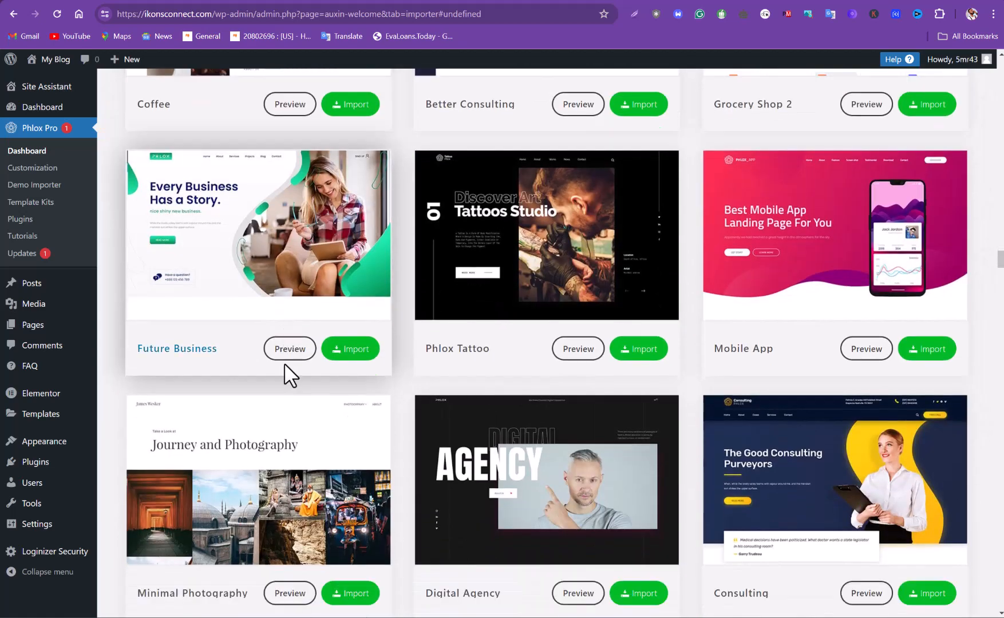
scroll(286, 367, "down", 4)
scroll(284, 375, "down", 10)
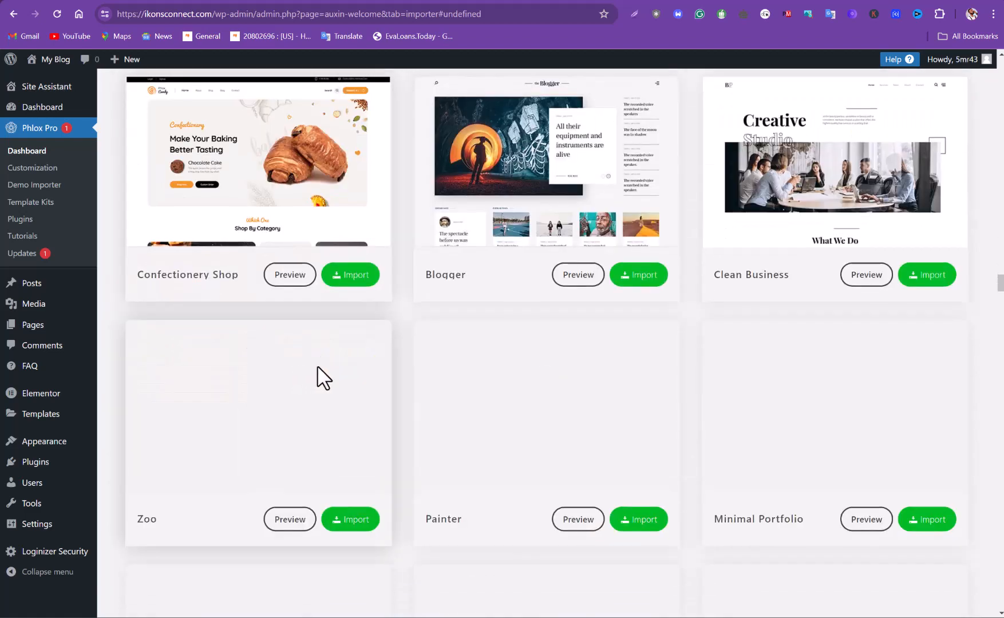
scroll(320, 369, "down", 1)
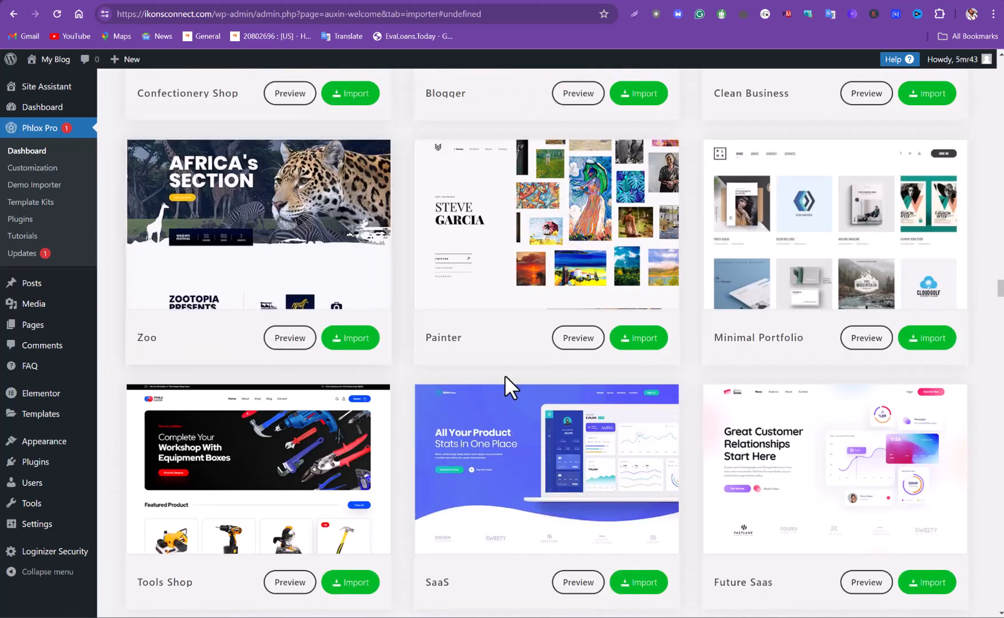
scroll(504, 375, "down", 5)
scroll(506, 377, "down", 5)
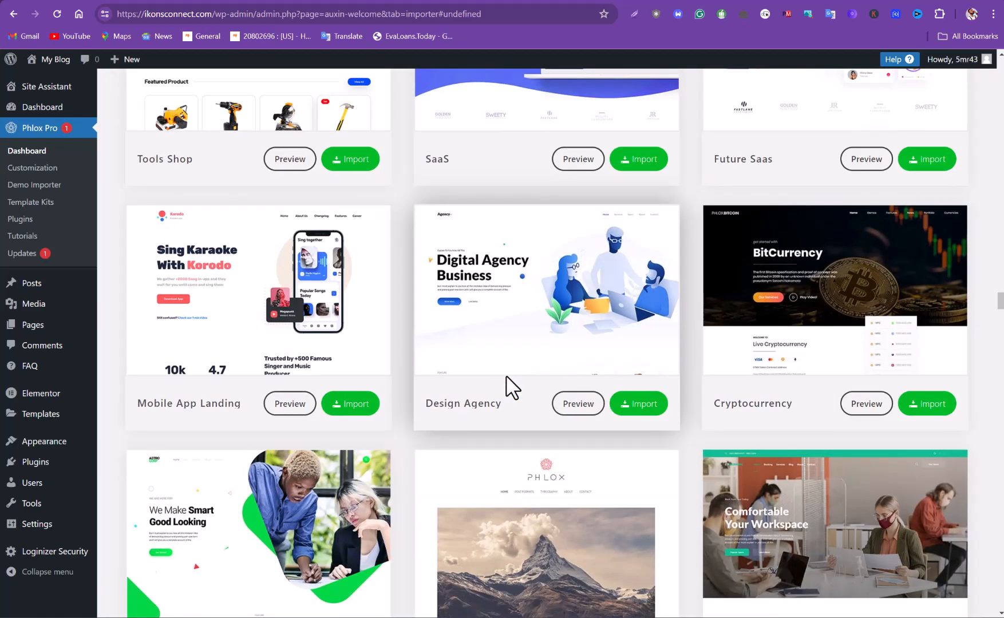
Go back through the demo collection to find the Business Agency and Digital Marketing templates again.
scroll(505, 375, "up", 1)
scroll(587, 381, "up", 17)
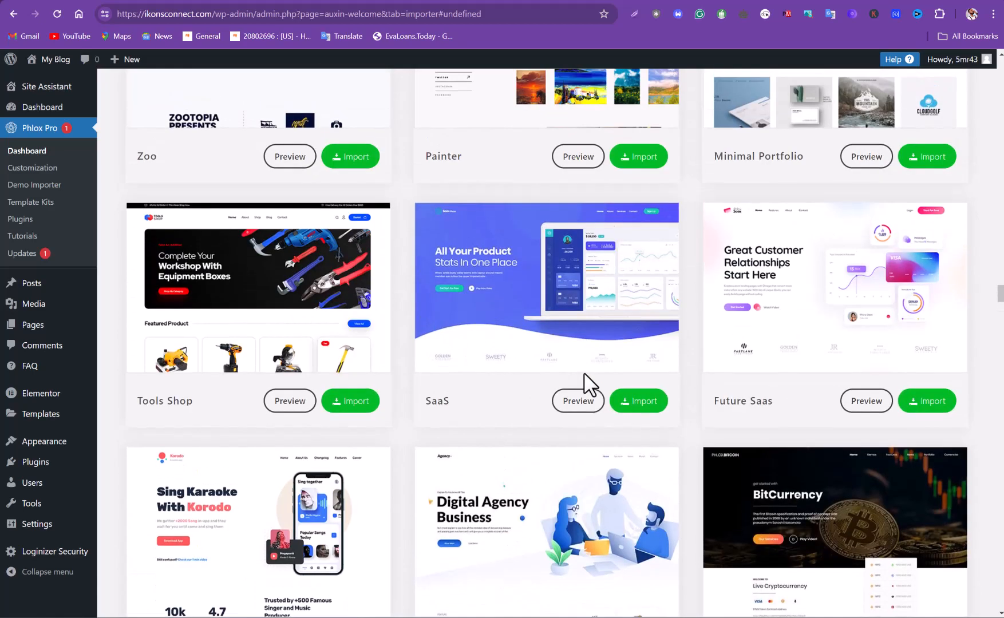
scroll(585, 372, "up", 16)
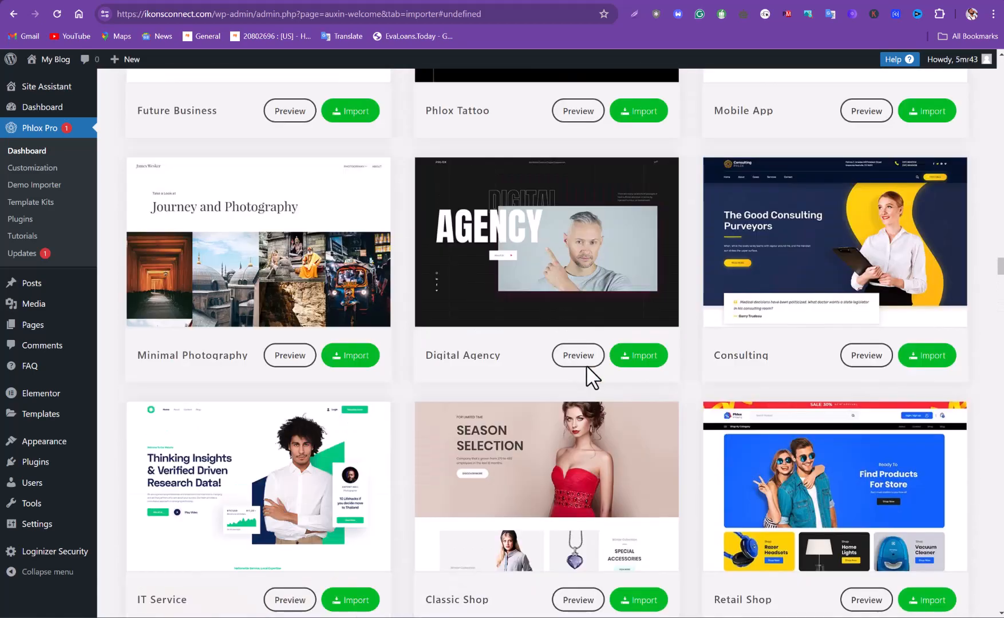
scroll(587, 366, "up", 10)
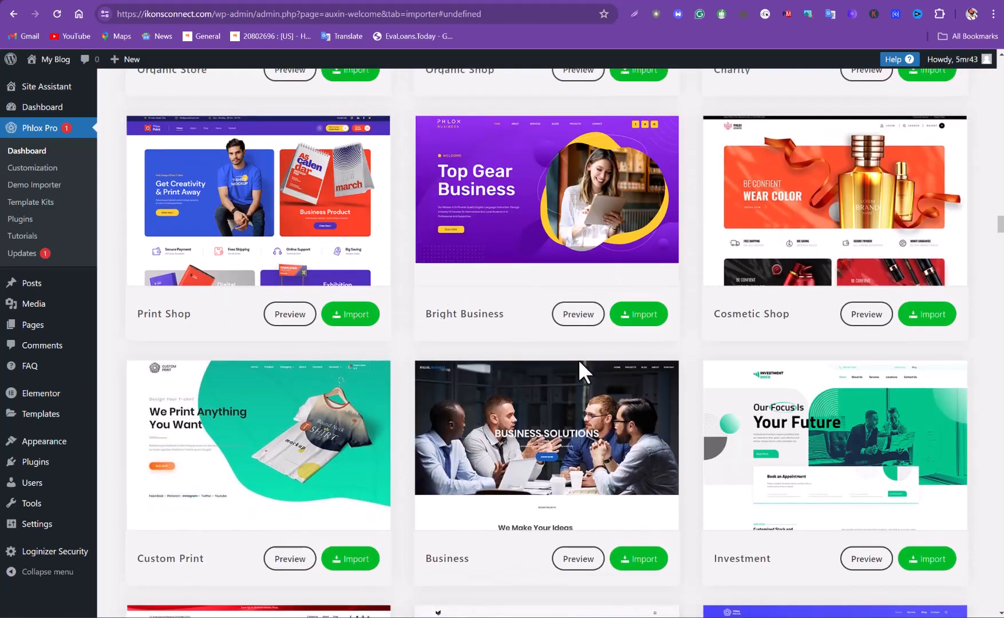
scroll(580, 361, "up", 10)
scroll(581, 372, "up", 16)
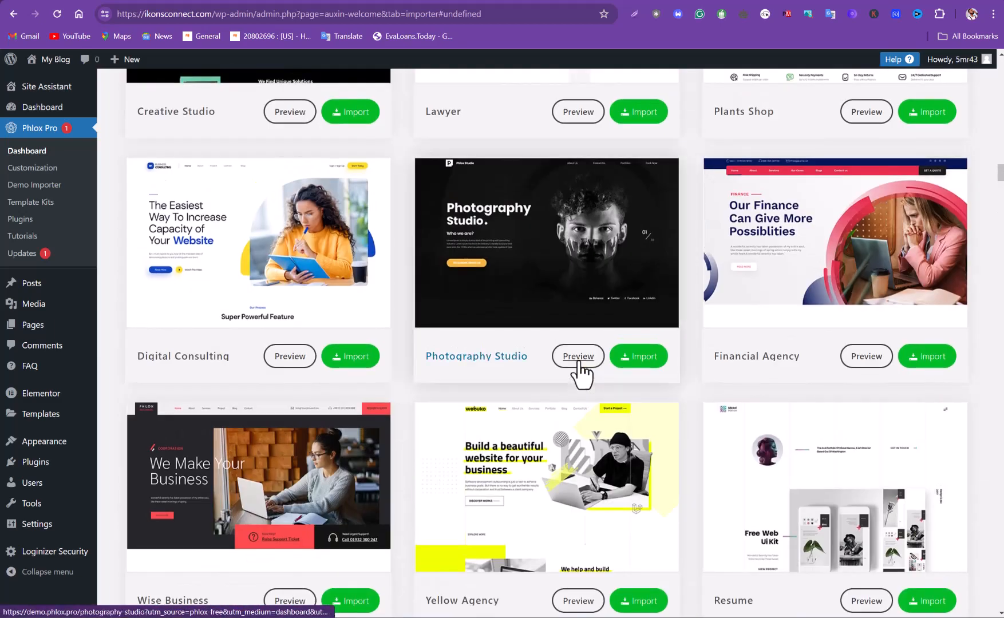
scroll(581, 366, "down", 6)
scroll(583, 375, "down", 3)
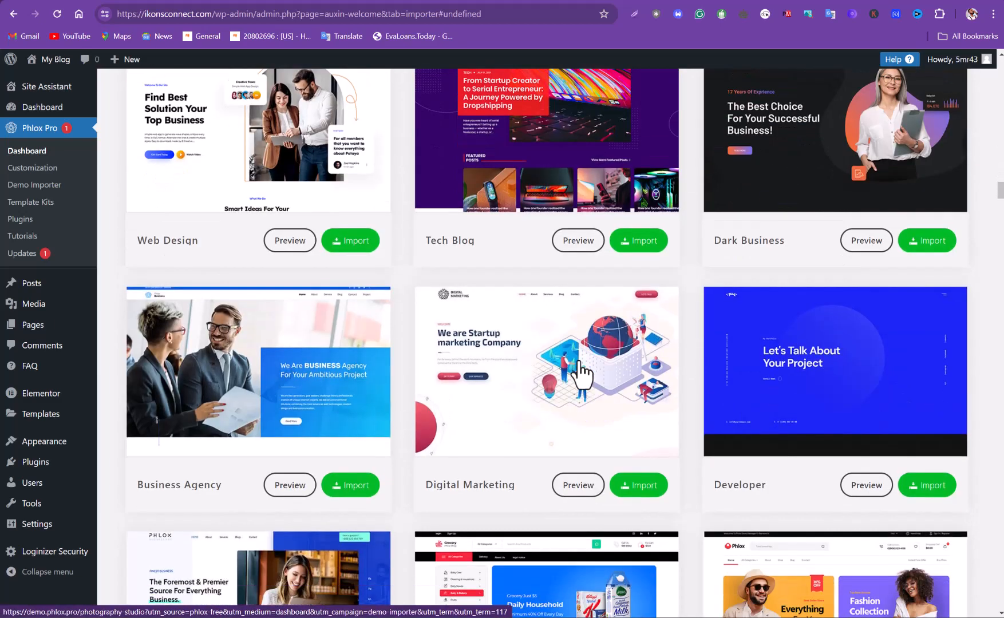
Compare the demo templates once more, between the Creative Studio and Lawyer designs and the Organic Shop and Charity ones.
scroll(577, 361, "down", 9)
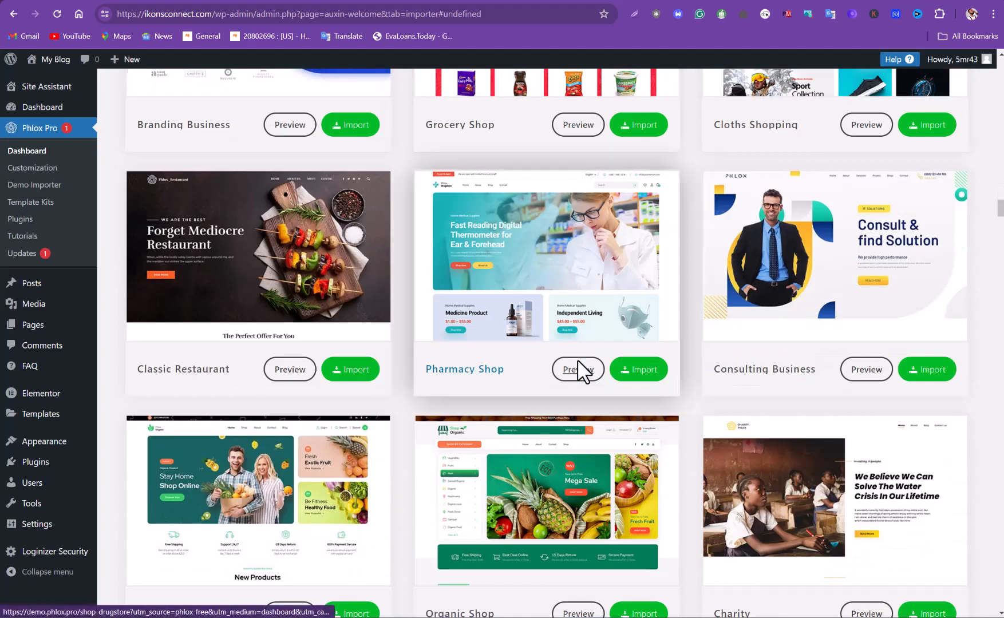
scroll(578, 361, "down", 3)
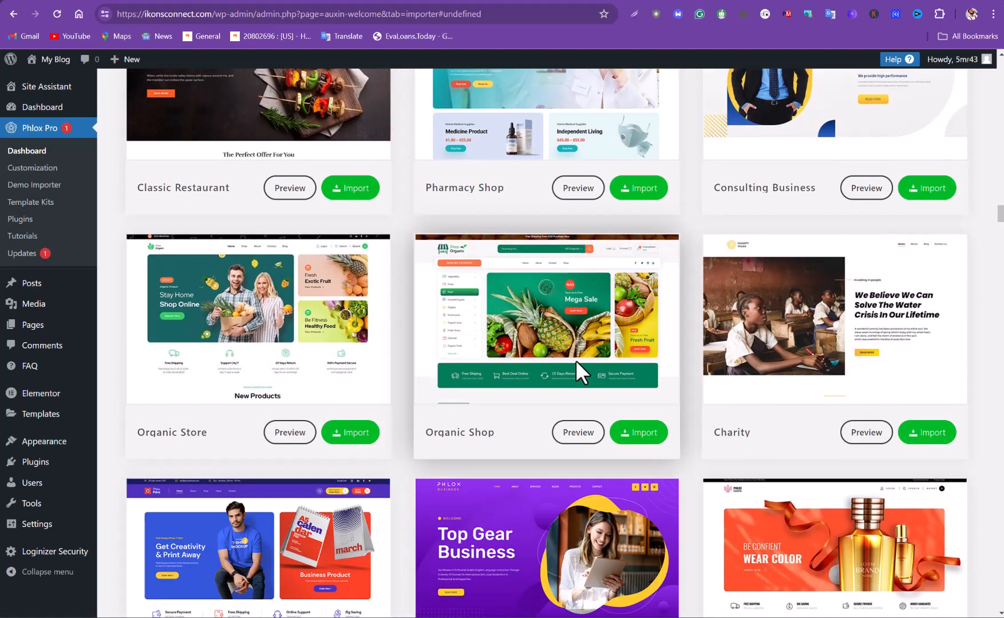
scroll(575, 360, "up", 9)
scroll(575, 360, "up", 8)
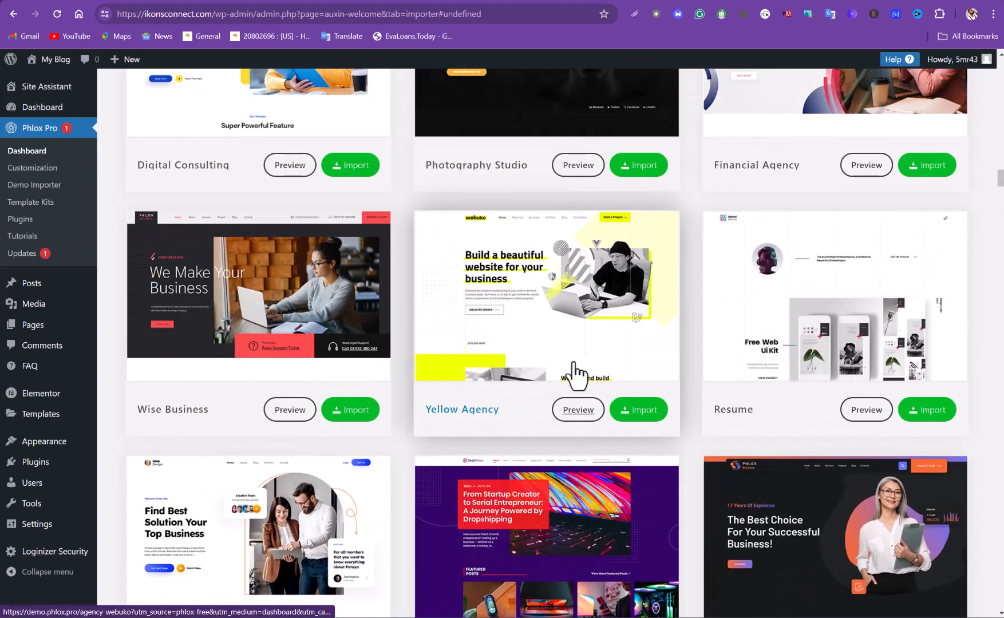
scroll(578, 374, "up", 4)
scroll(572, 366, "up", 3)
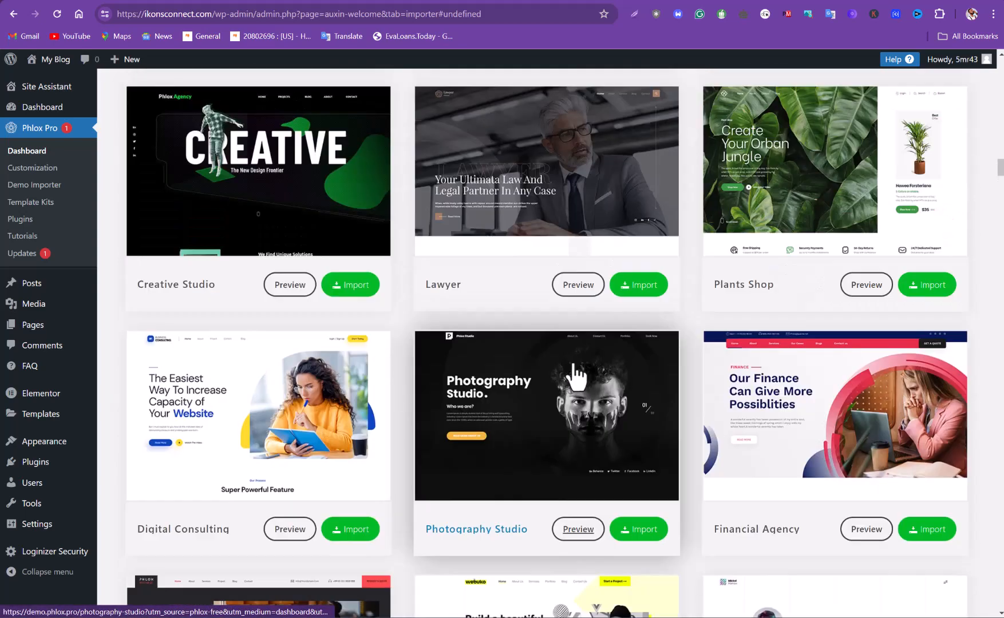
scroll(571, 363, "down", 4)
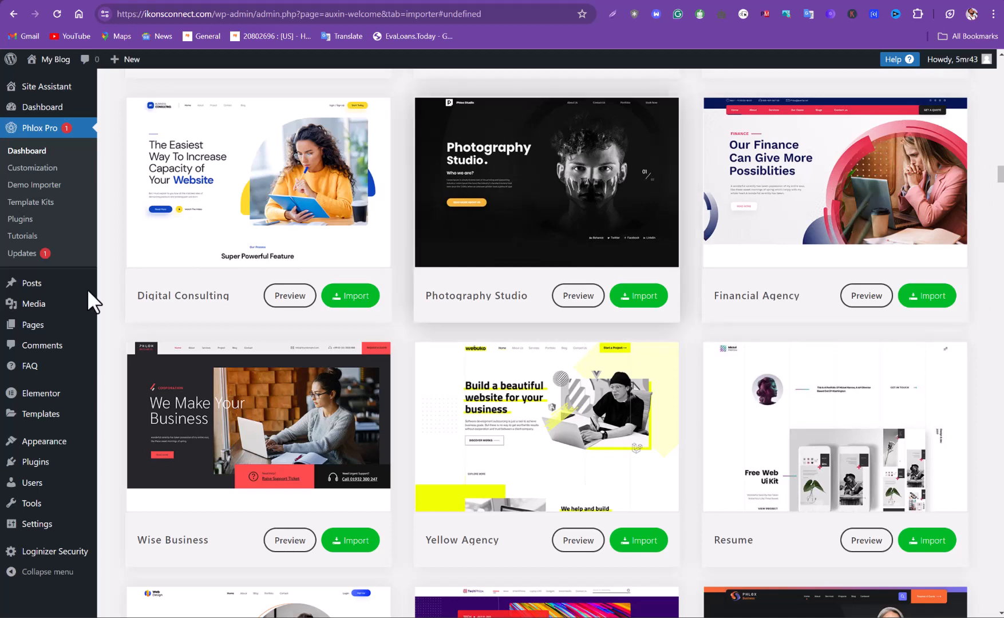
Open the form for adding a new plugin from an uploaded zip file.
mouse_move(44, 287)
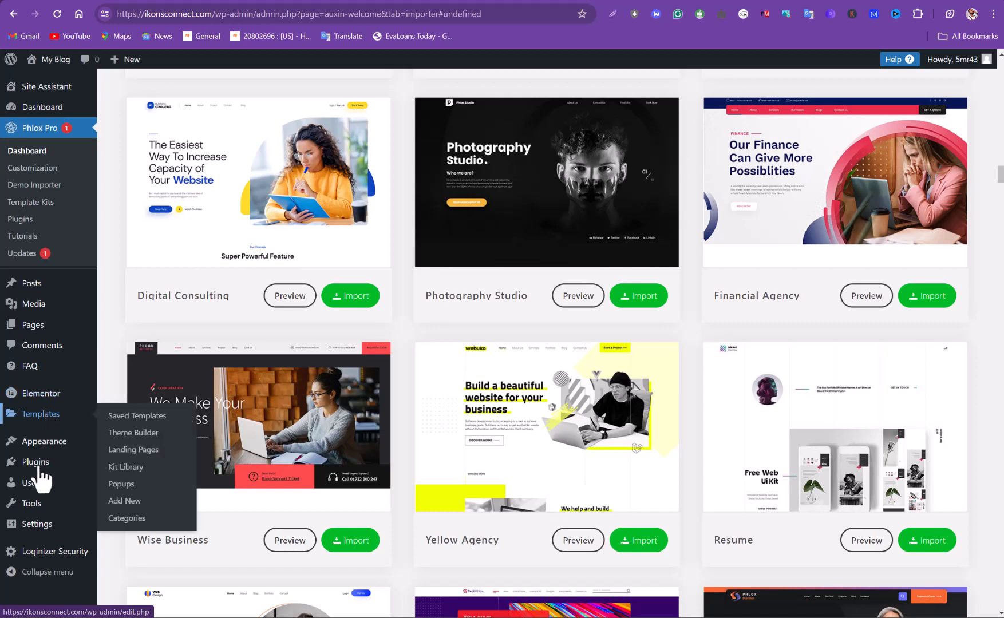
mouse_move(40, 465)
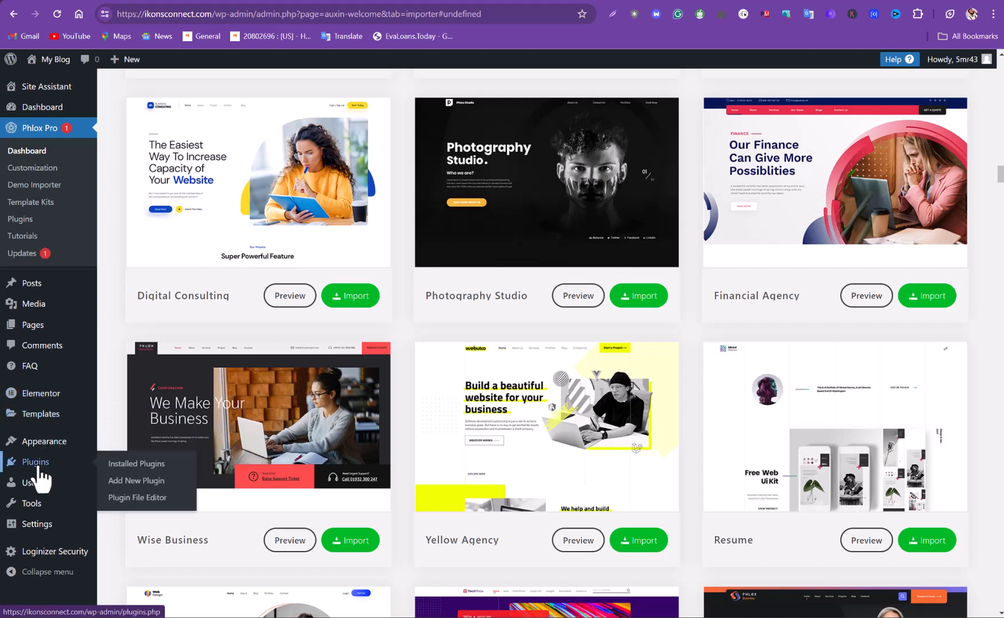
left_click(132, 484)
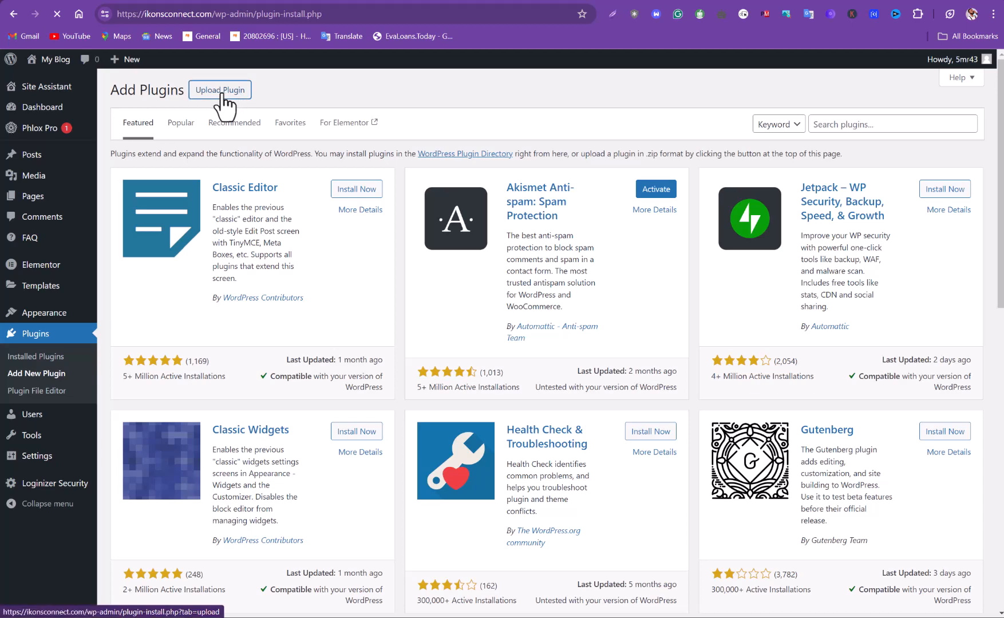
left_click(222, 96)
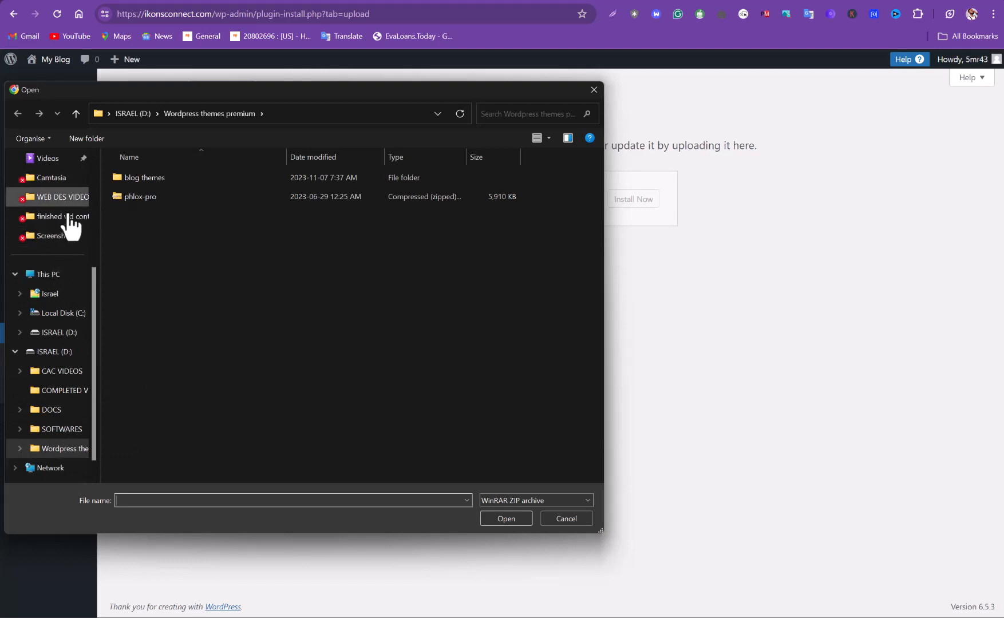
Try to install the plugin from elementor-pro 377.zip in the WEB DESIGN MATERIALS folder on the Desktop.
scroll(71, 241, "up", 2)
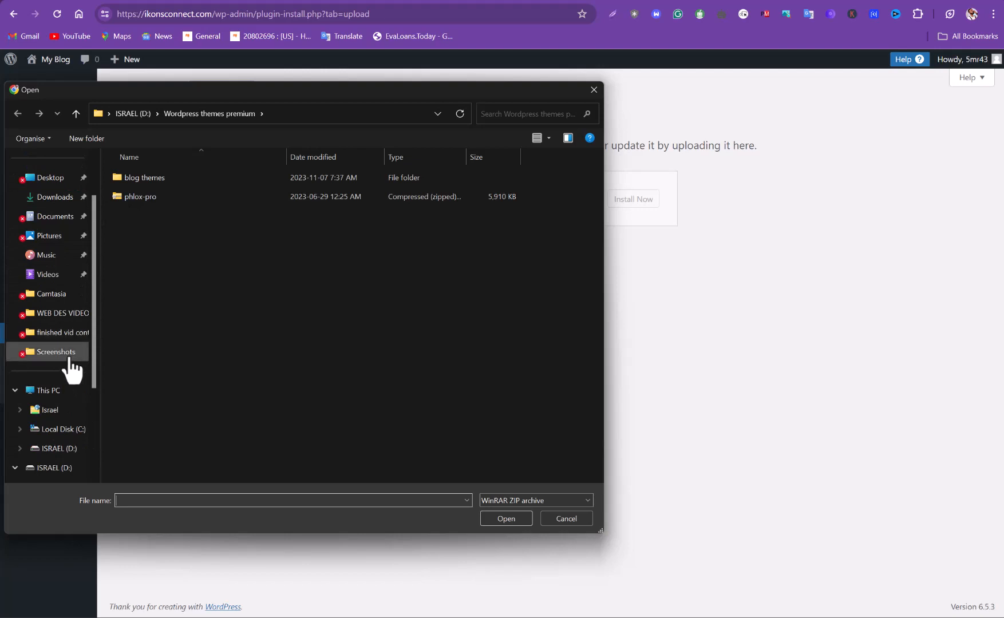
scroll(70, 361, "up", 2)
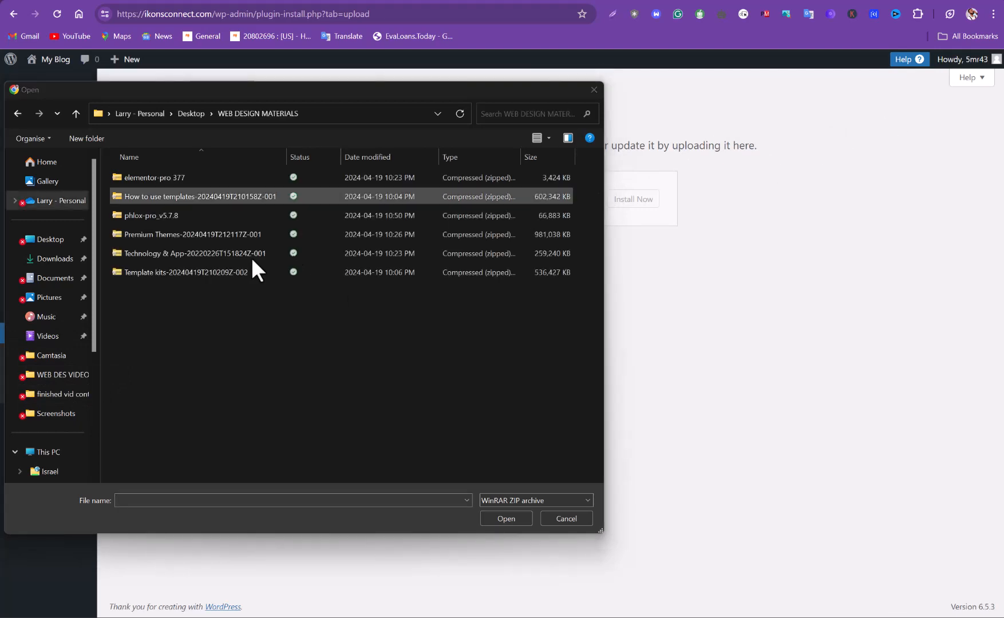
left_click(182, 176)
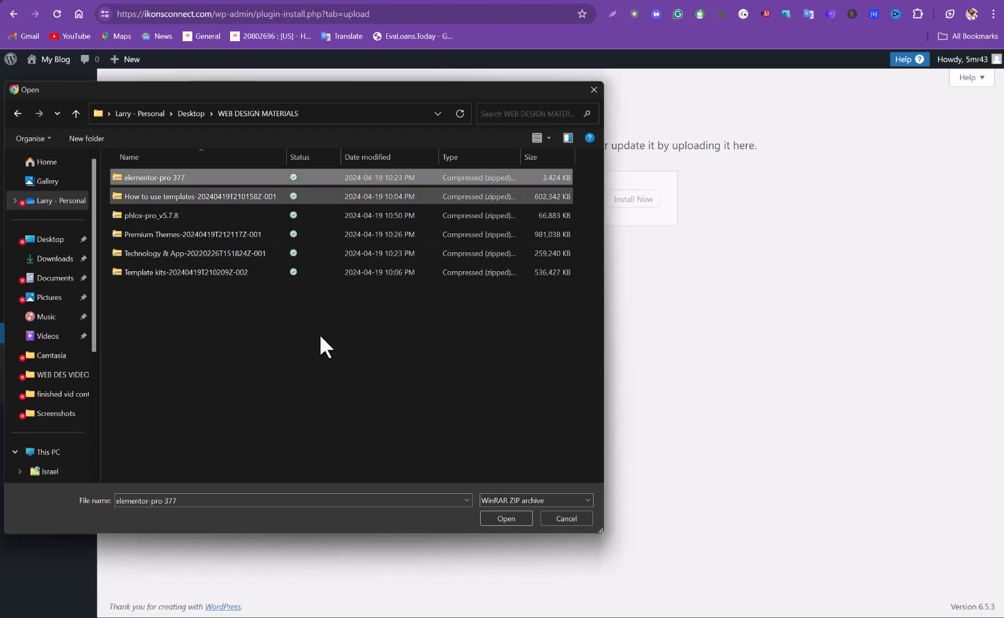
left_click(503, 518)
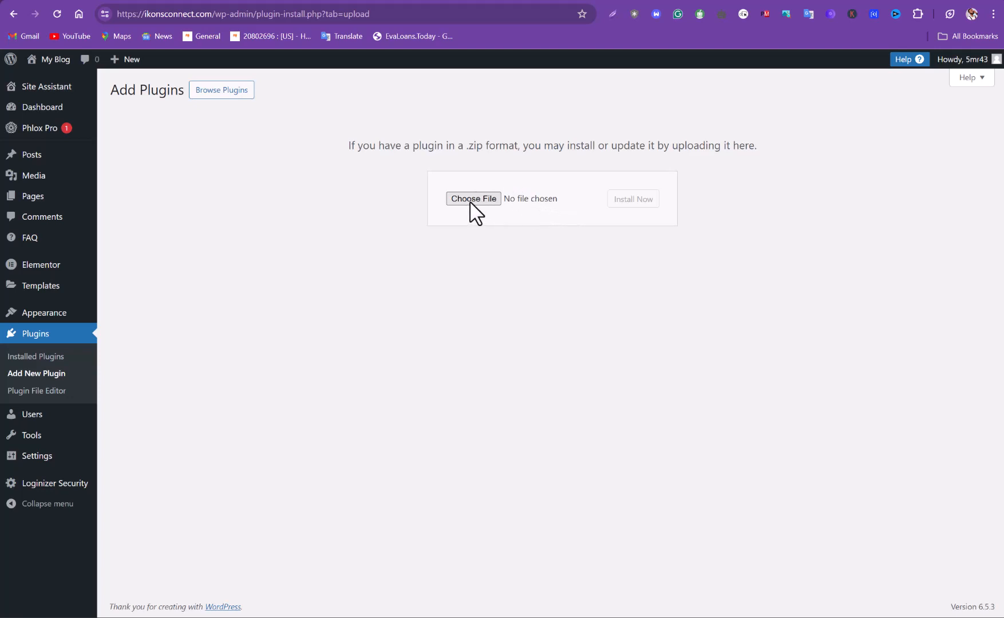
left_click(538, 206)
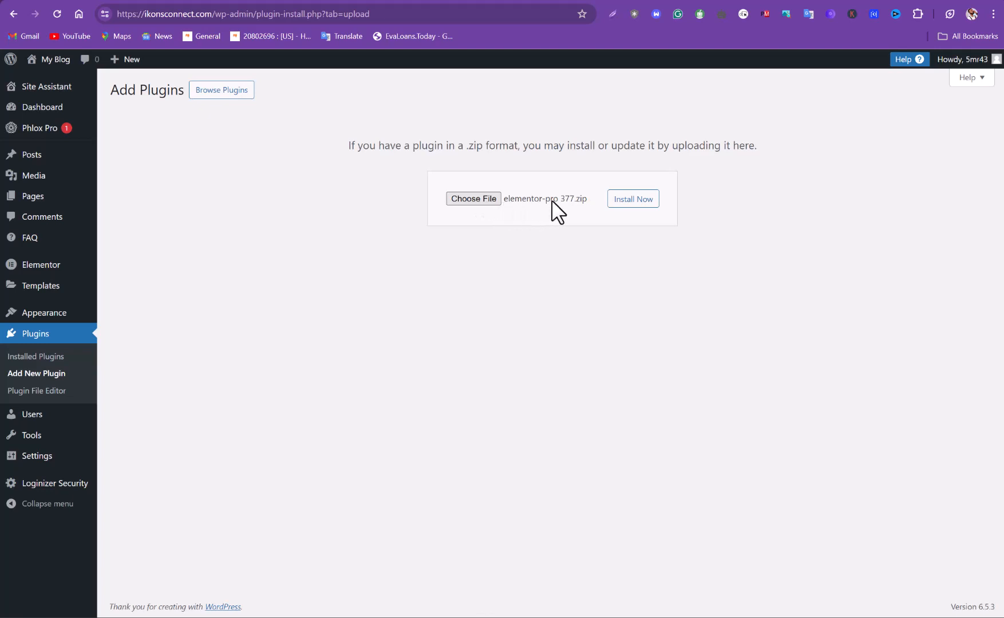
left_click(634, 186)
left_click(558, 200)
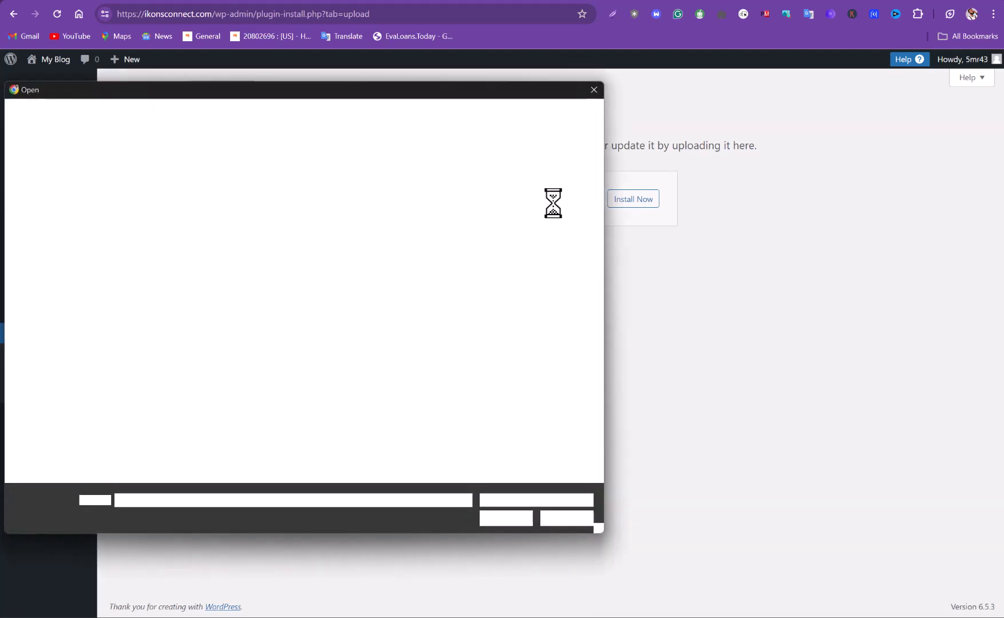
left_click(594, 90)
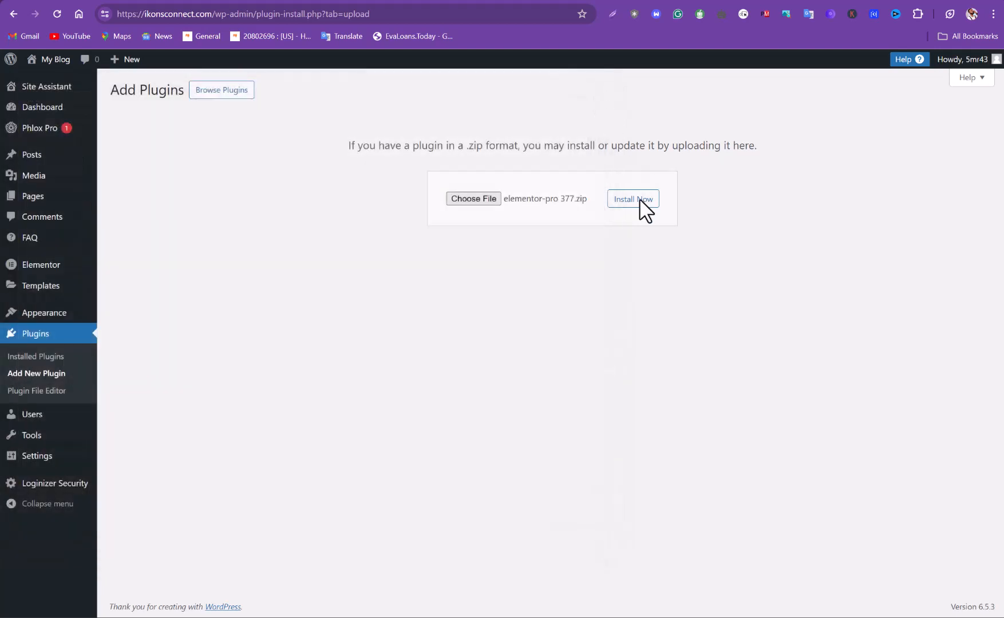
left_click(624, 200)
Install the Elementor Pro plugin from the elementor-pro 377.zip file and activate it.
left_click(474, 199)
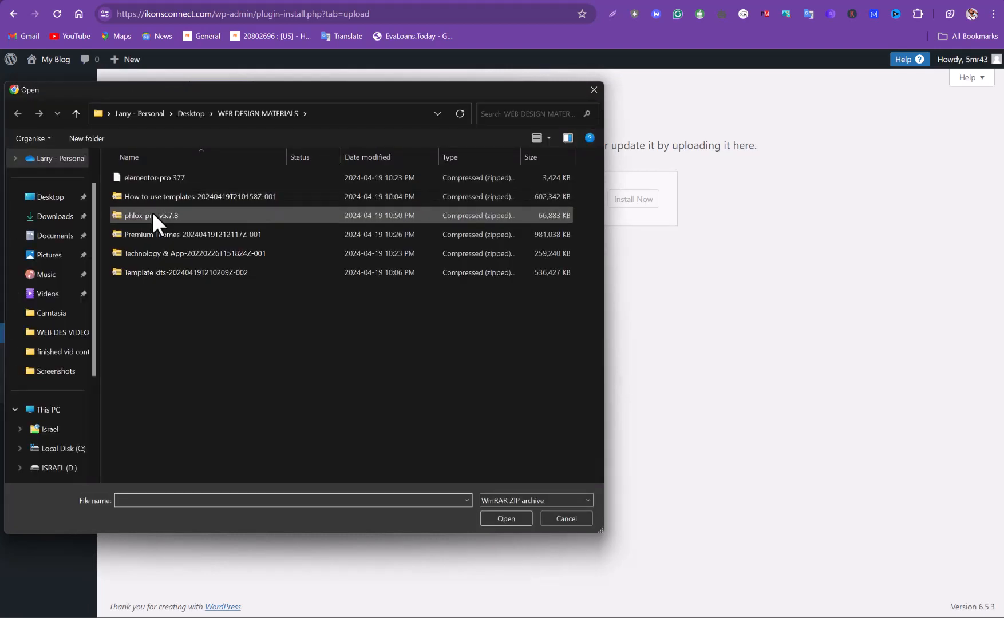
left_click(151, 177)
left_click(501, 519)
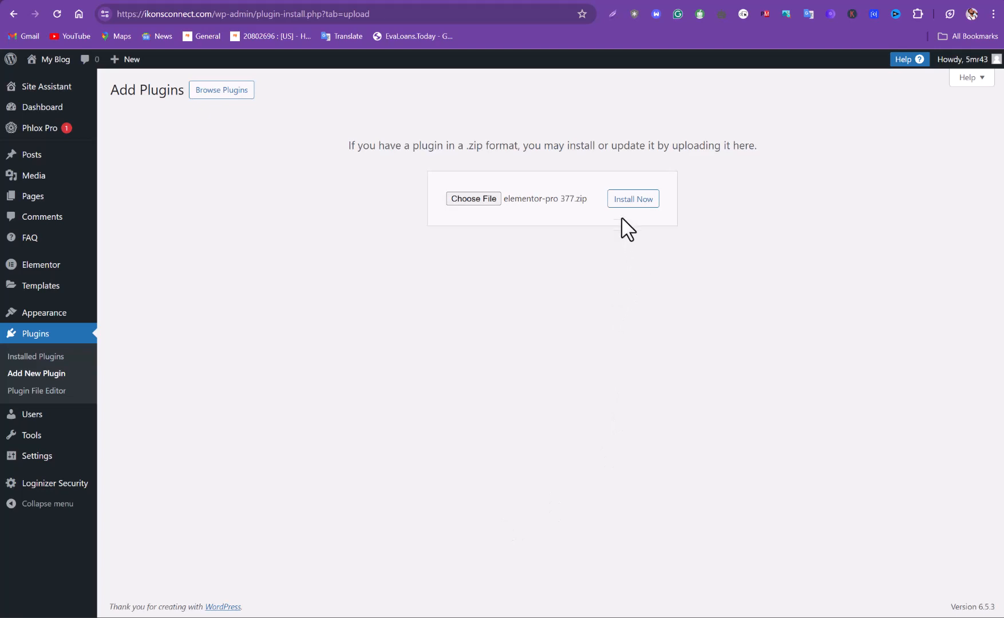
left_click(631, 200)
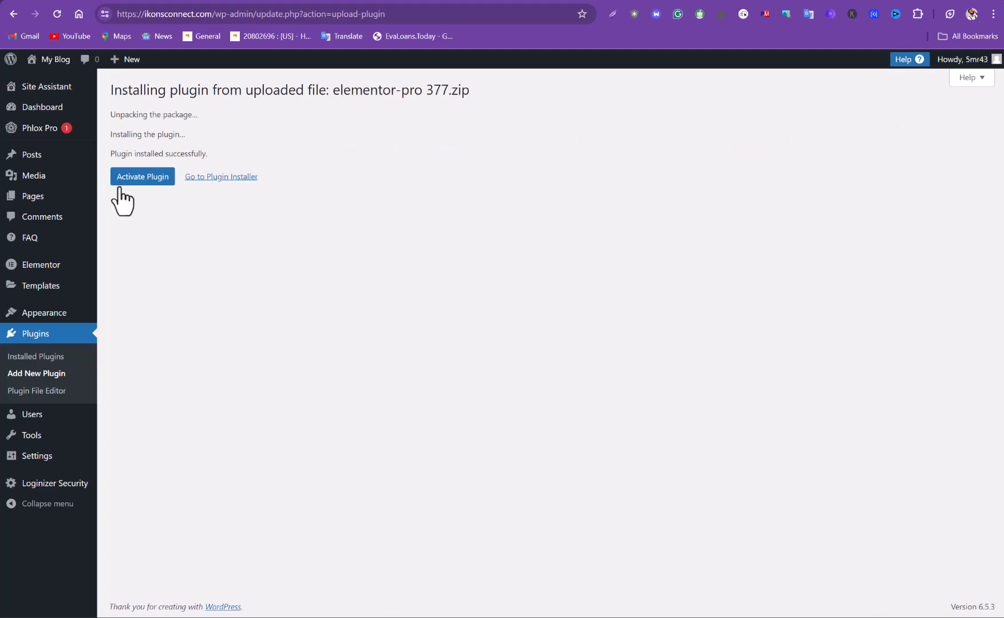
left_click(146, 178)
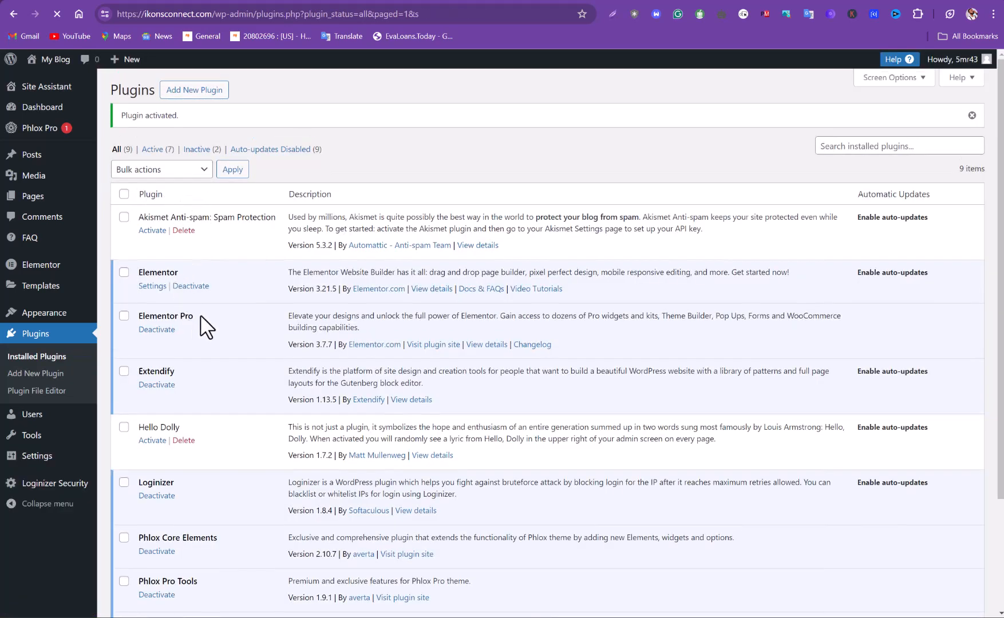
Check the installed plugins list for Elementor Pro, Phlox Core Elements and Phlox Pro Tools.
left_click_drag(201, 317, 131, 315)
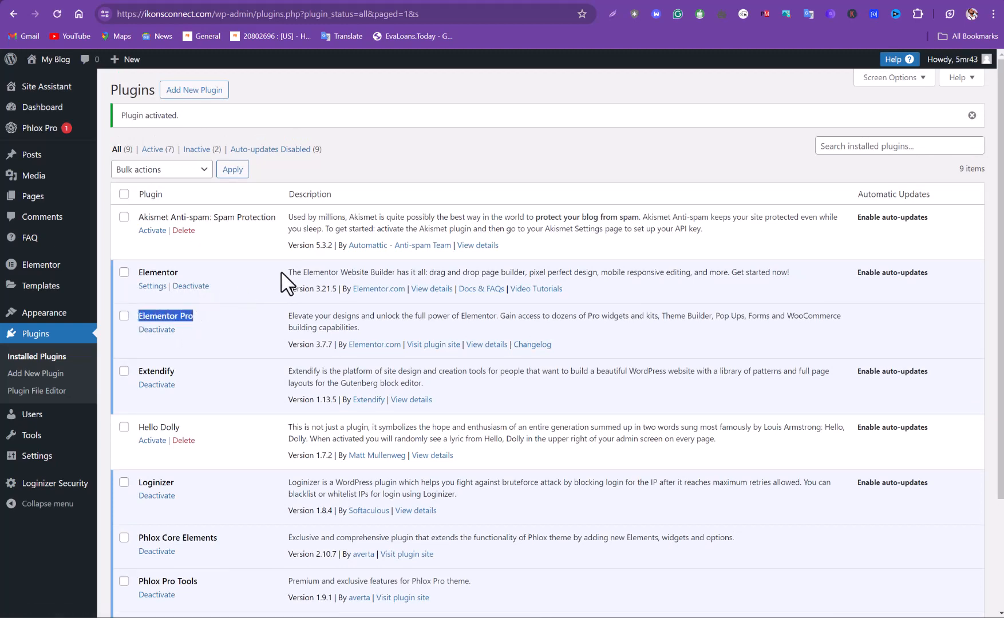
scroll(279, 291, "down", 3)
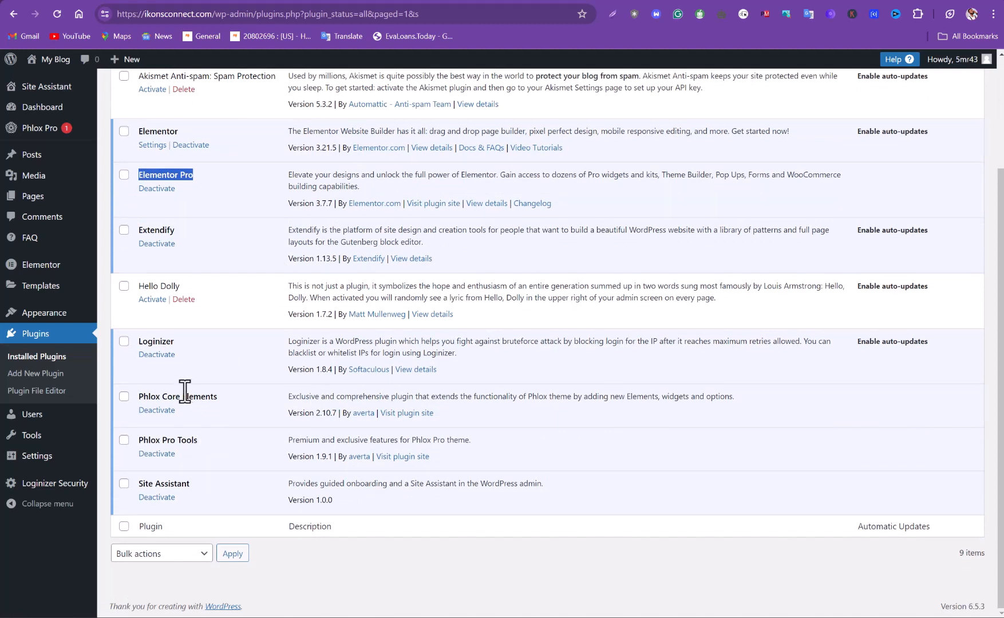
left_click_drag(138, 397, 233, 408)
left_click_drag(137, 437, 213, 443)
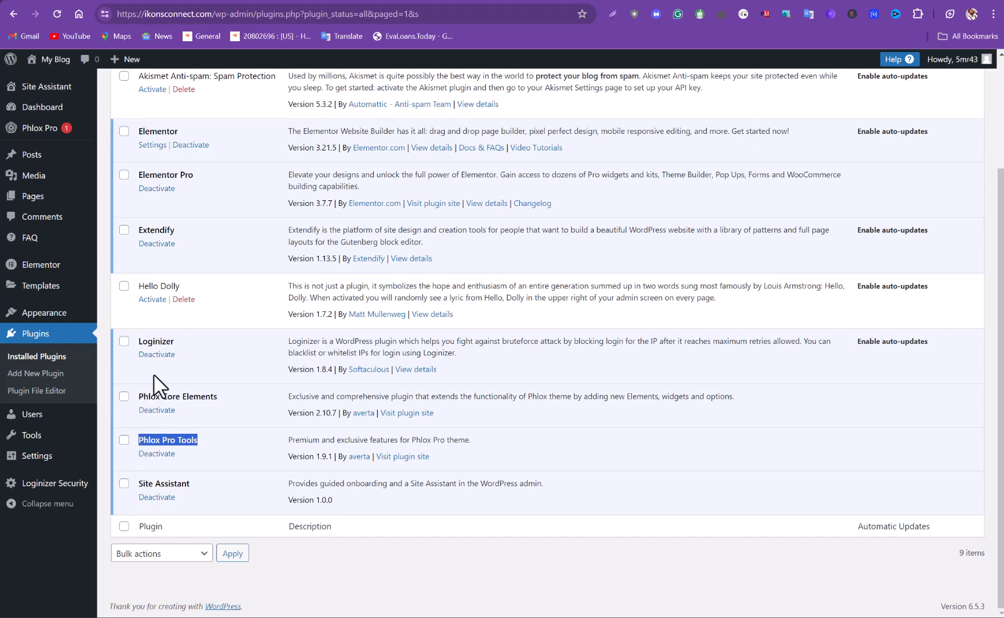
scroll(153, 366, "up", 2)
left_click_drag(139, 295, 193, 295)
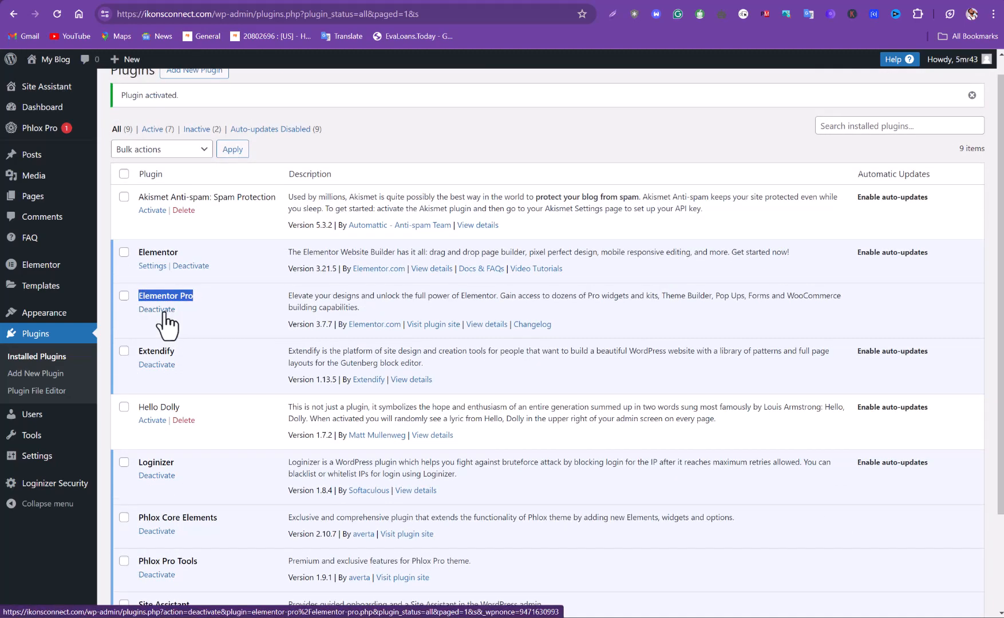
left_click(216, 231)
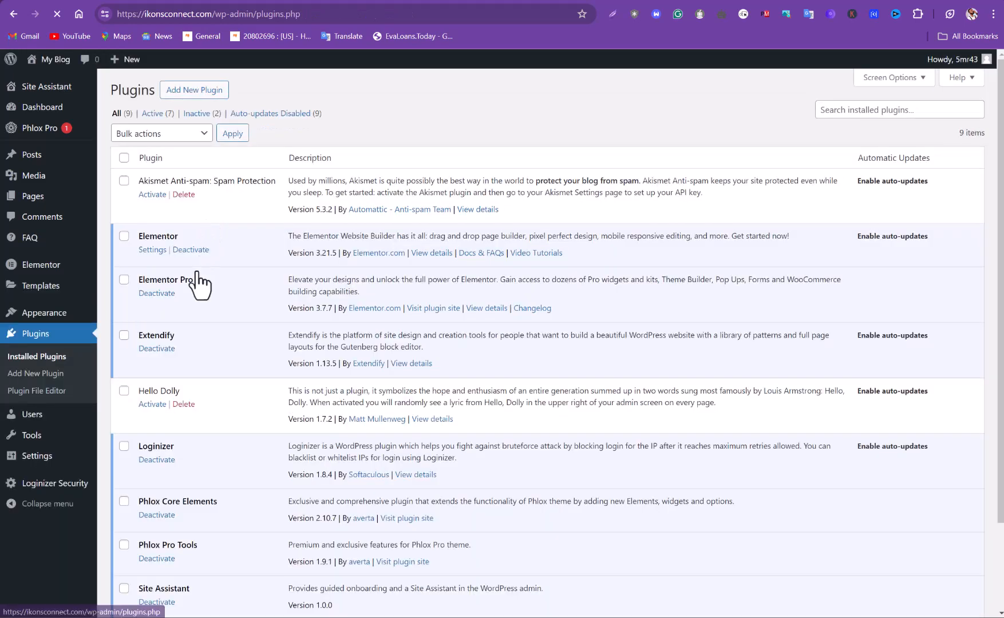
scroll(196, 271, "down", 3)
scroll(196, 271, "up", 3)
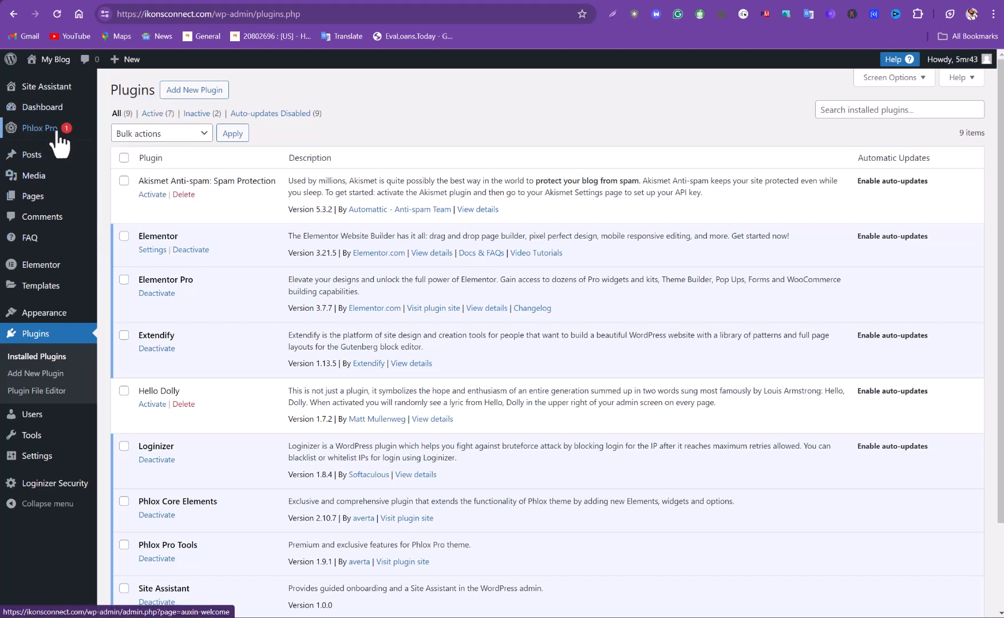
Open the Phlox Pro Demo Importer and look through the first templates, from Green Business to Business Solution and Freelancer.
mouse_move(70, 132)
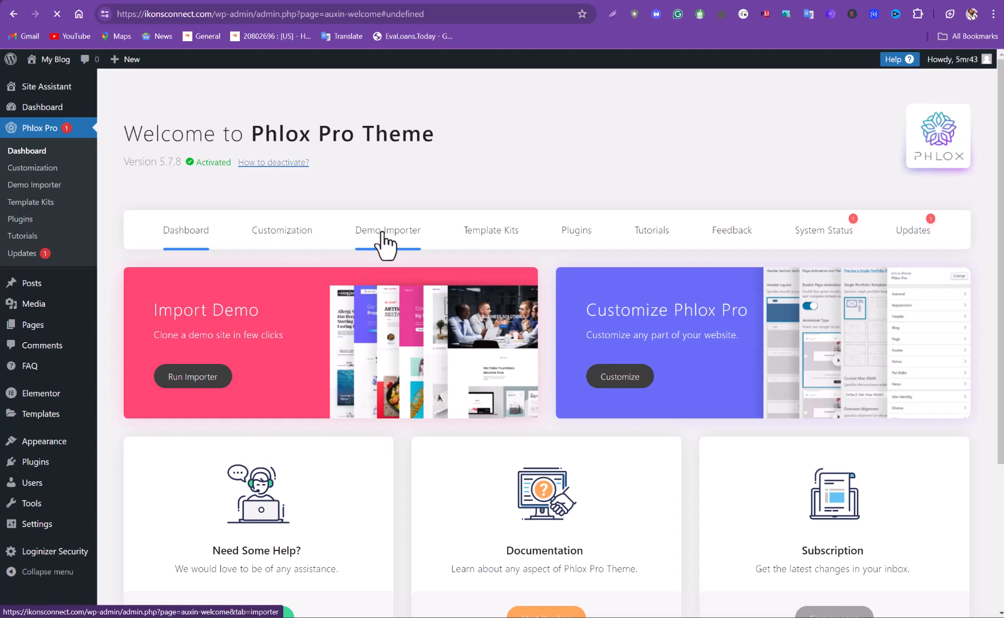
left_click(381, 233)
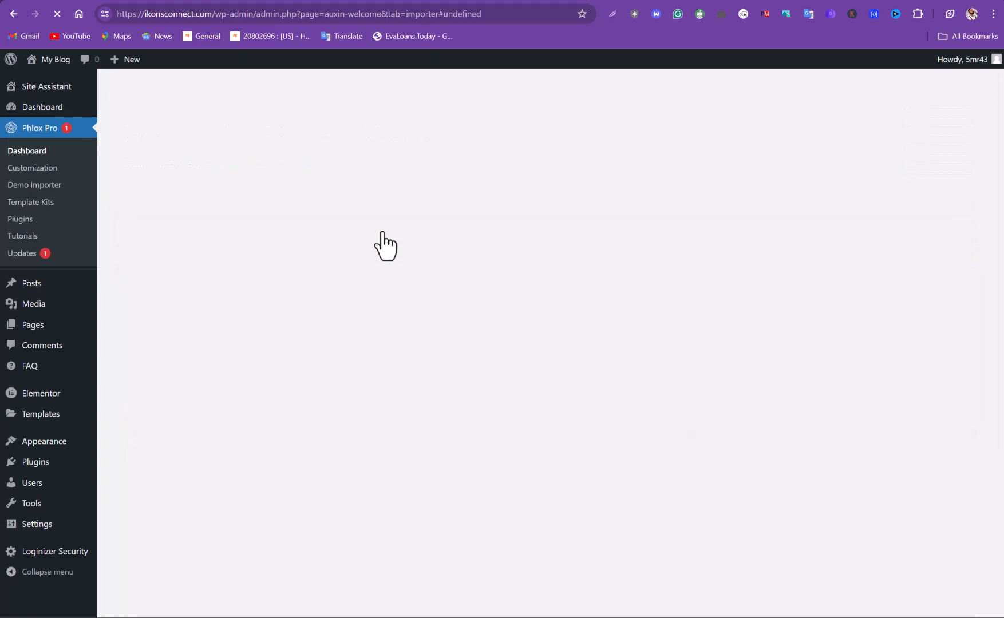
scroll(388, 246, "down", 3)
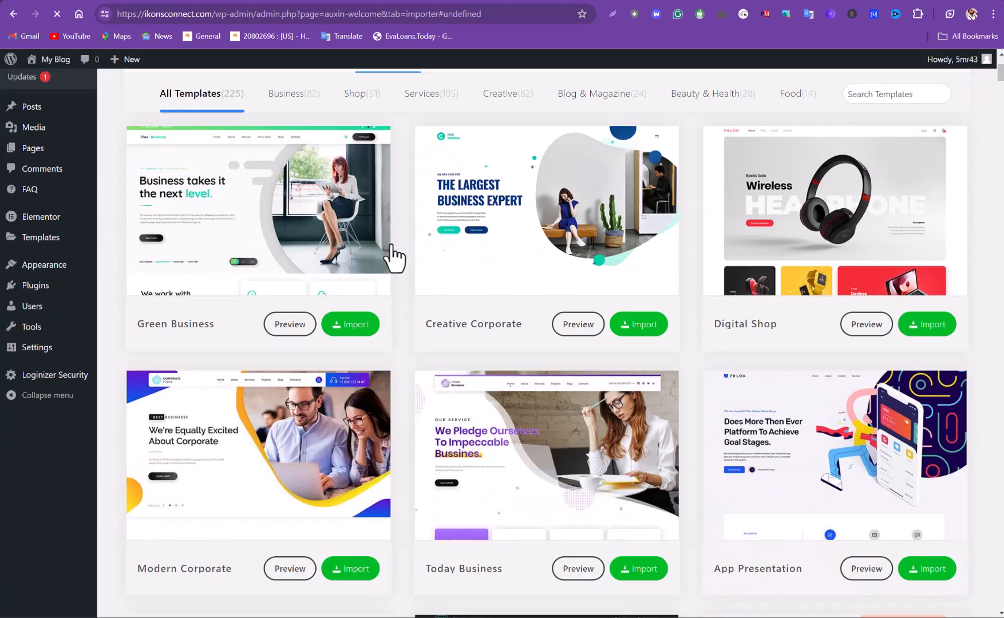
scroll(395, 257, "down", 6)
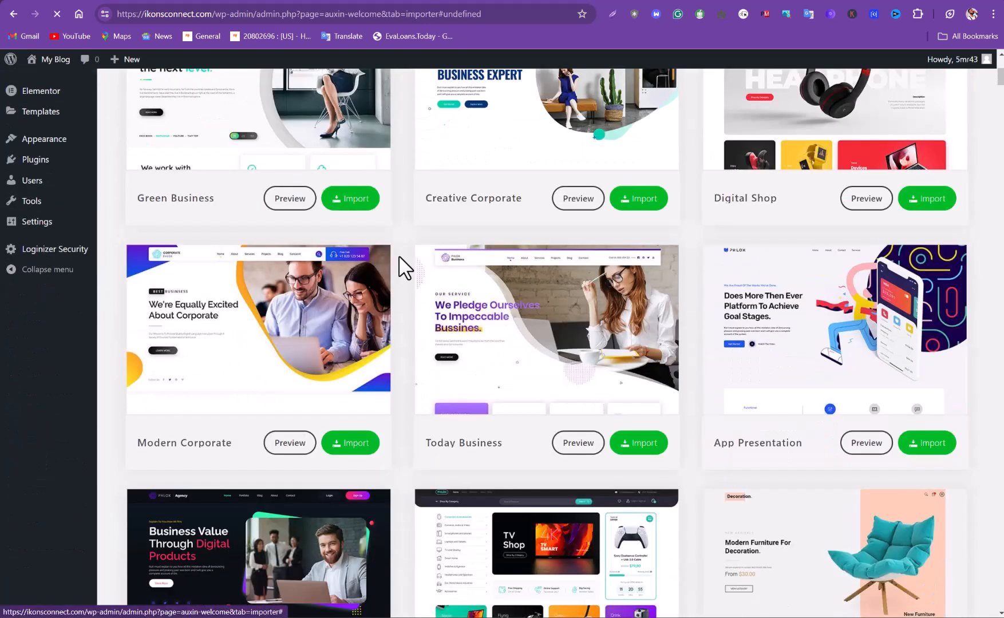
scroll(405, 268, "down", 7)
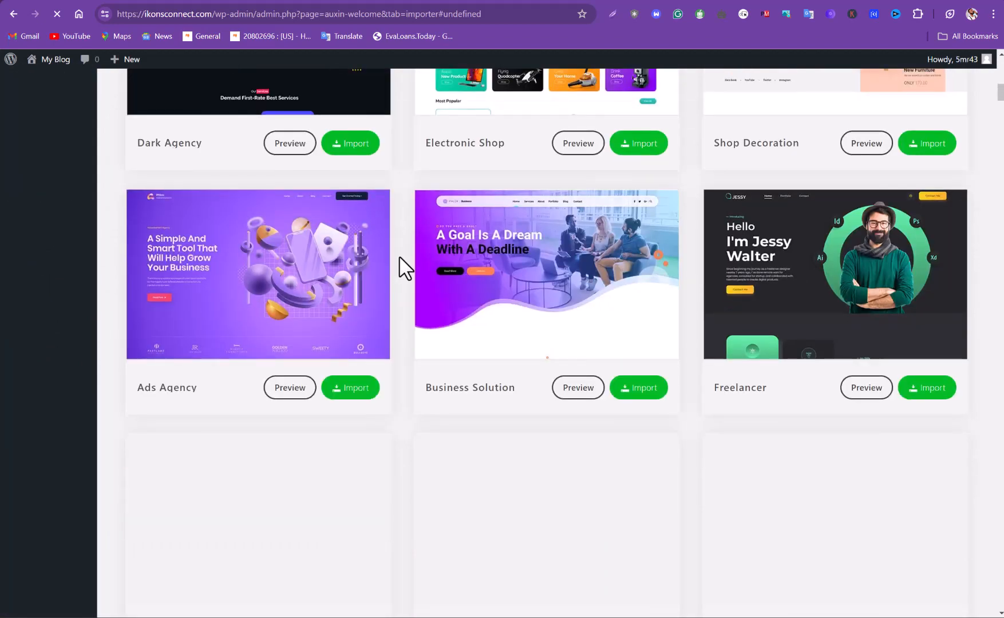
scroll(424, 259, "down", 2)
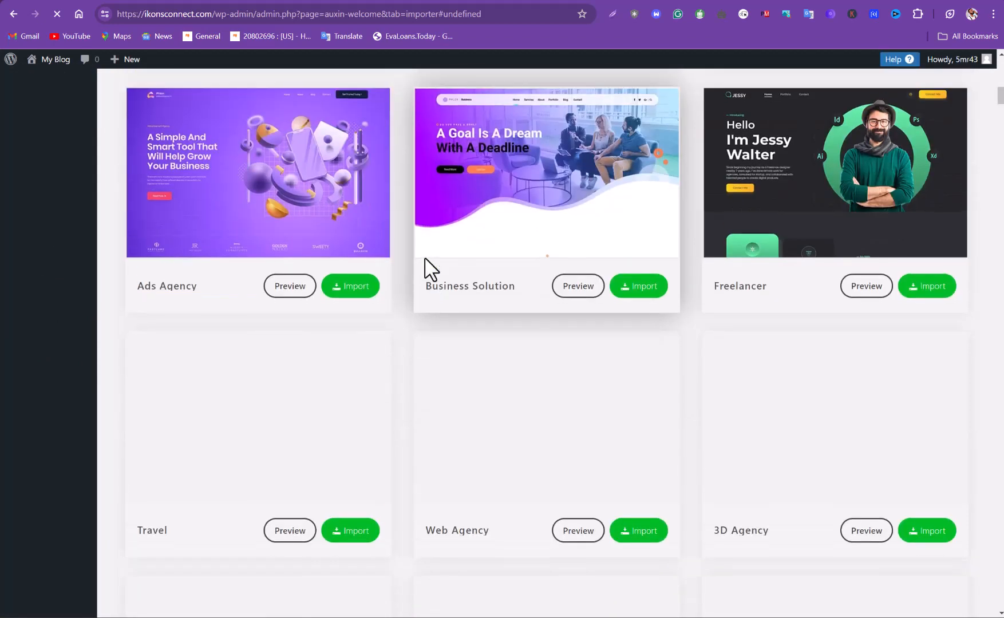
scroll(450, 301, "down", 4)
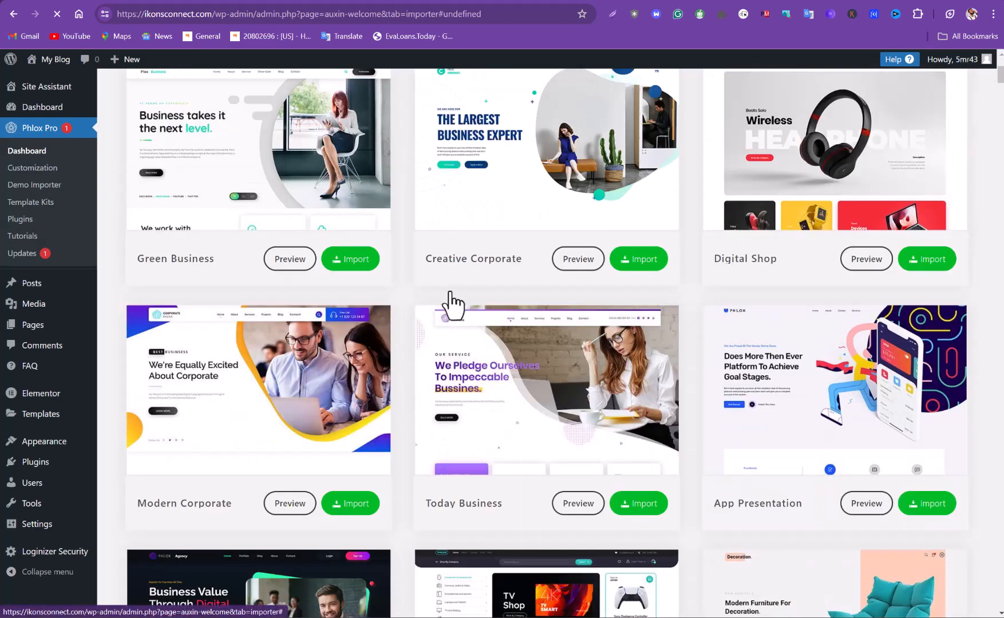
scroll(424, 200, "down", 1)
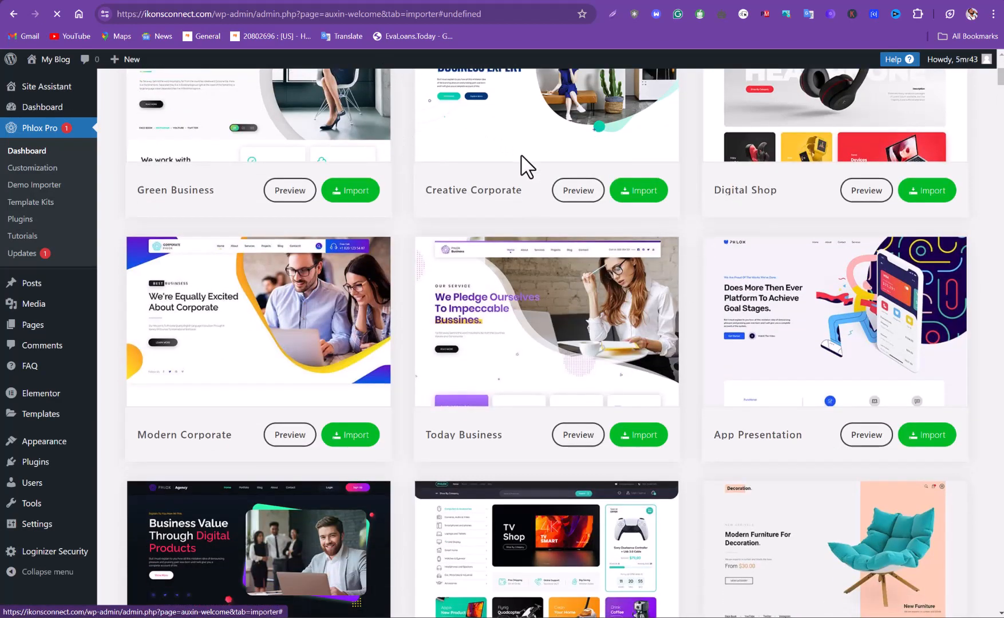
scroll(522, 164, "down", 4)
scroll(530, 162, "down", 3)
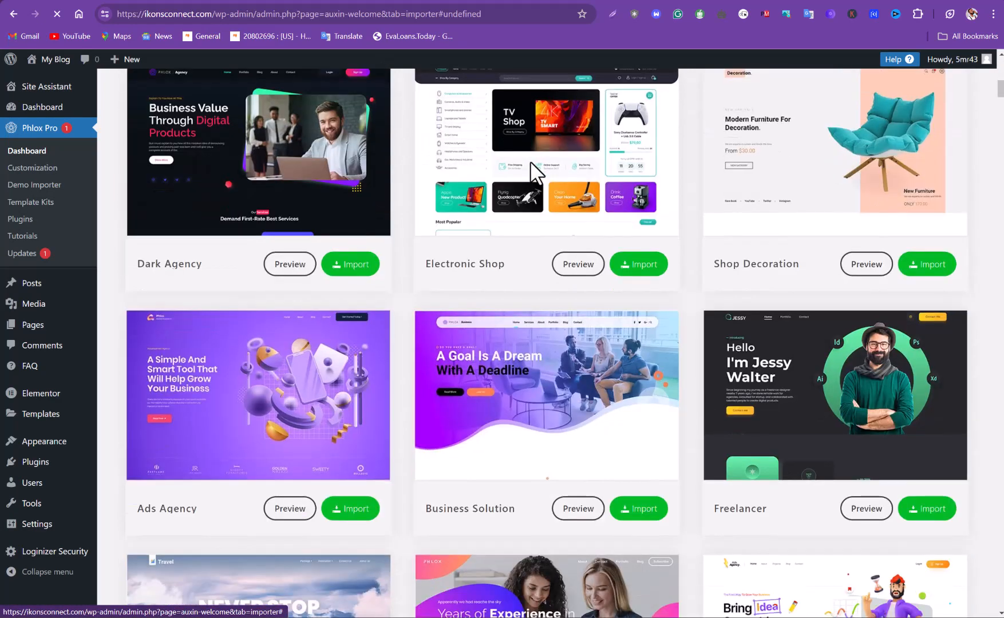
Browse the remaining demo templates from Travel and Web Agency down to Interior Design, Next Agency and Next Corporate.
scroll(535, 186, "down", 3)
scroll(534, 187, "down", 8)
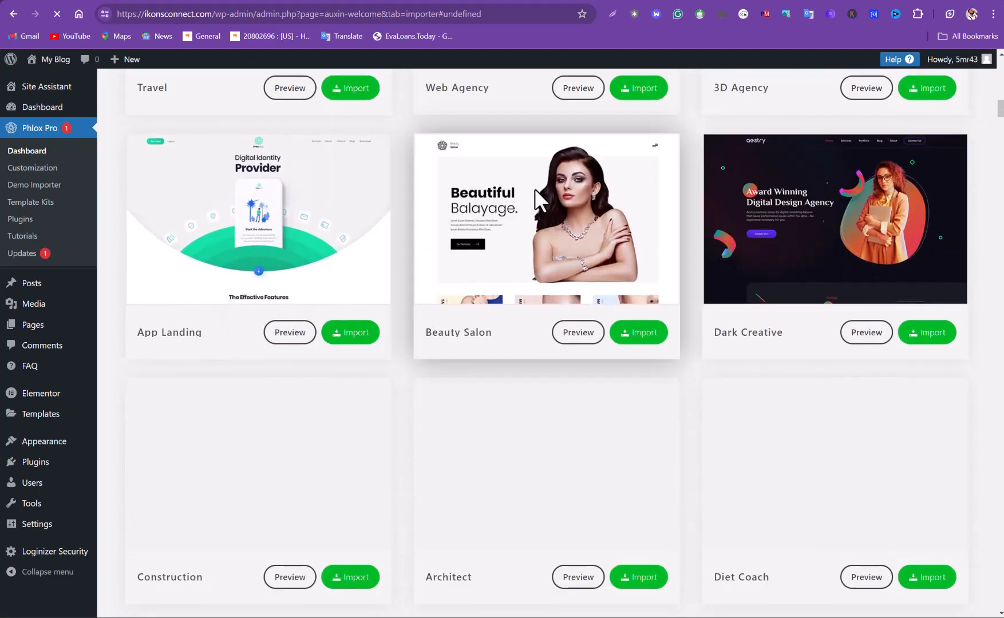
scroll(413, 249, "down", 4)
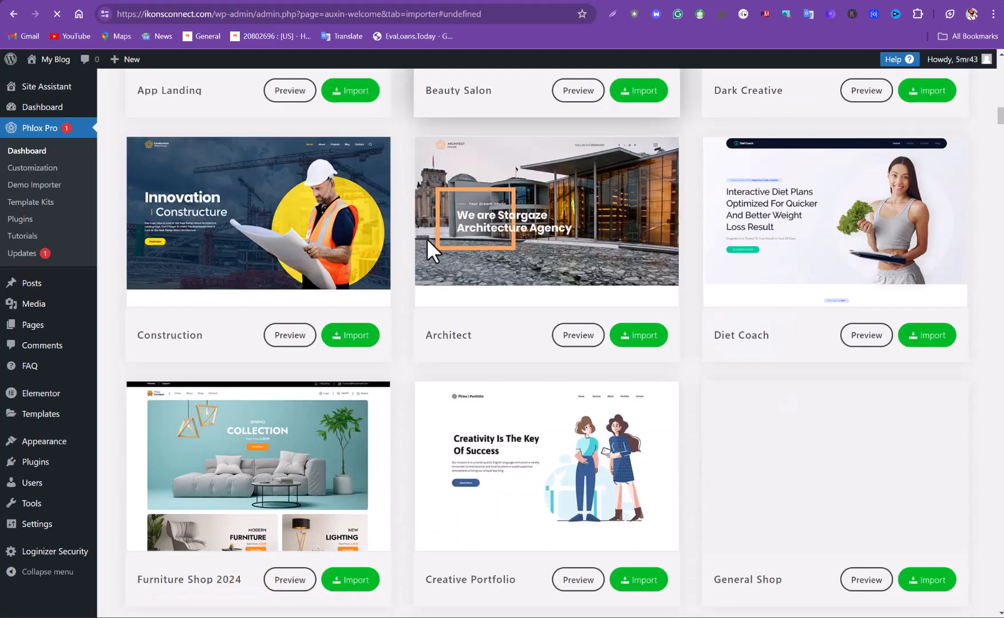
scroll(427, 239, "down", 3)
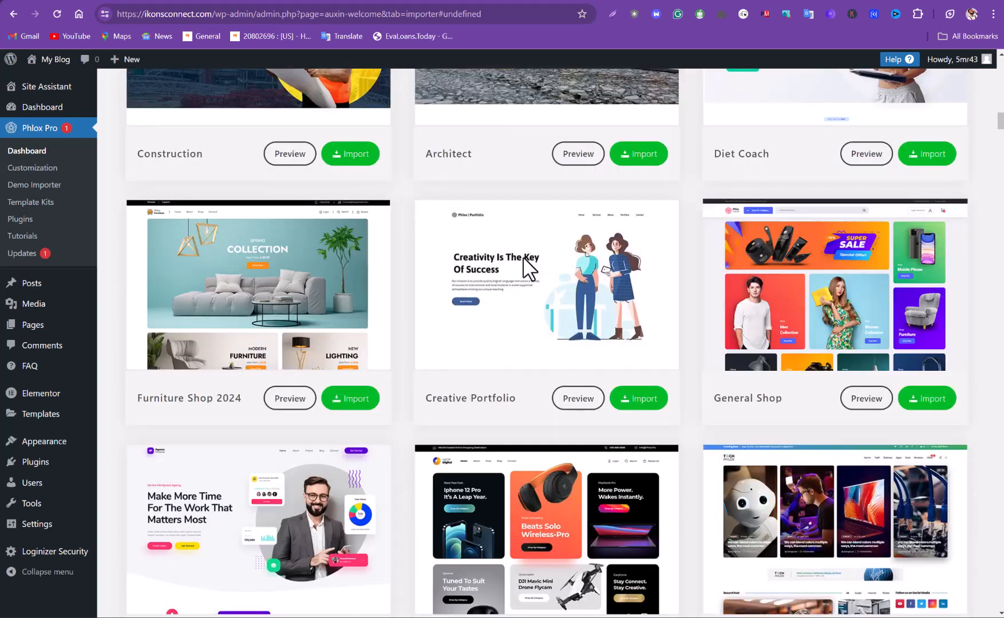
scroll(522, 258, "down", 2)
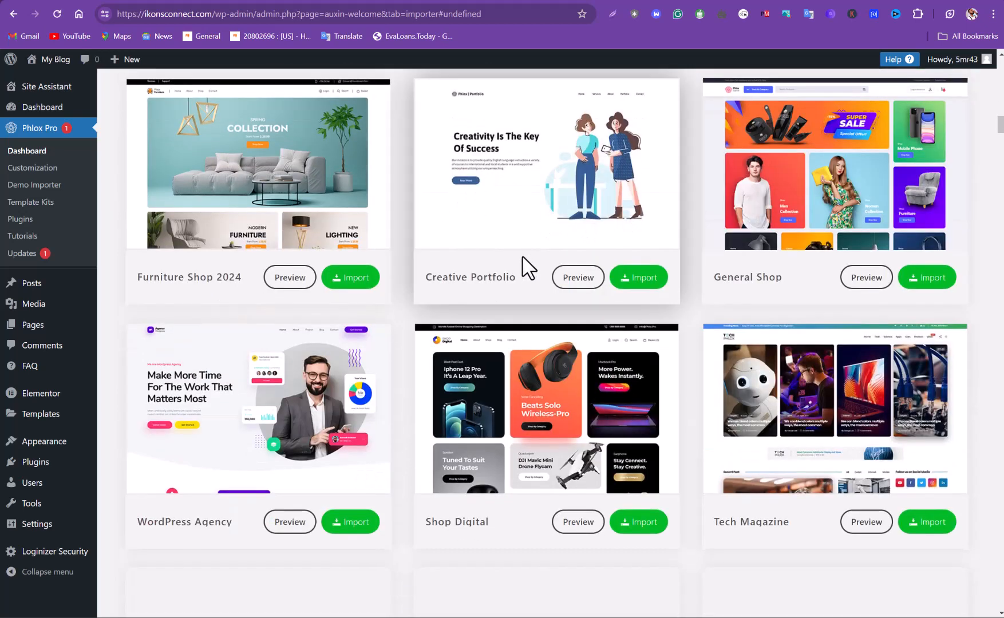
scroll(522, 258, "down", 2)
scroll(427, 223, "down", 3)
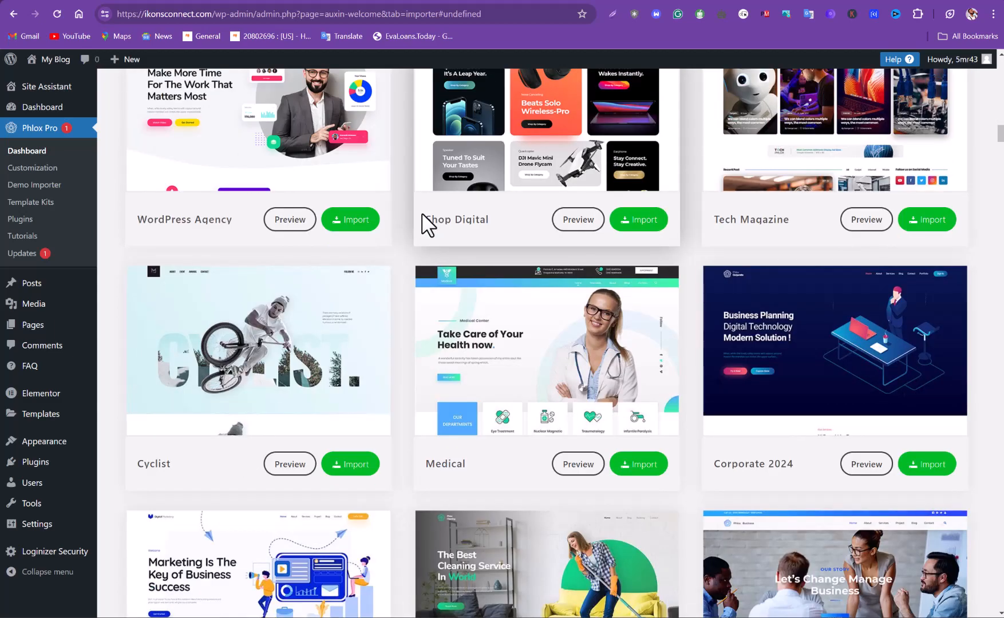
scroll(425, 215, "down", 2)
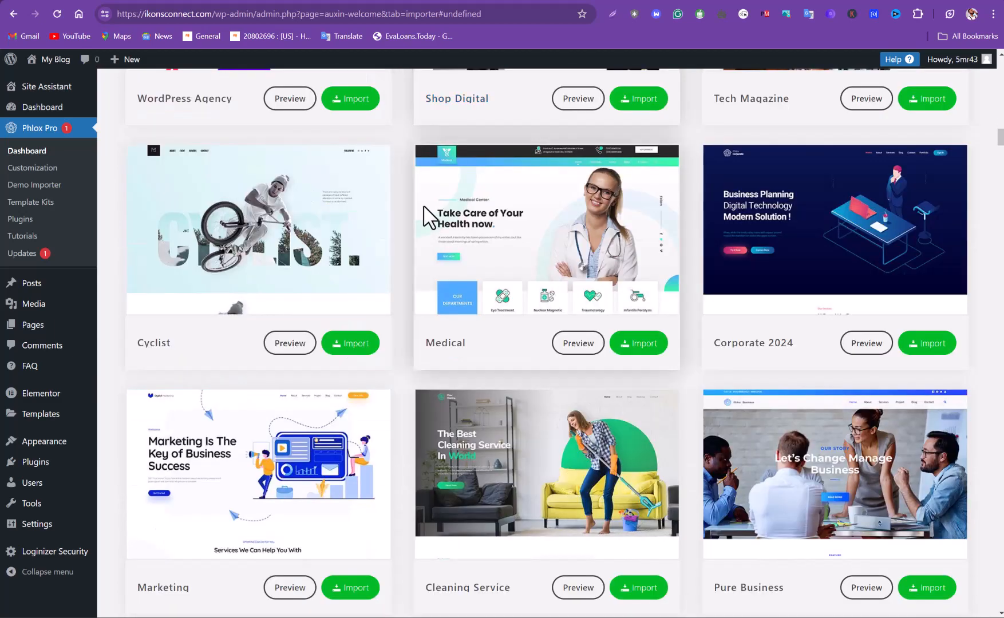
scroll(425, 212, "down", 4)
scroll(425, 212, "up", 2)
scroll(423, 207, "down", 3)
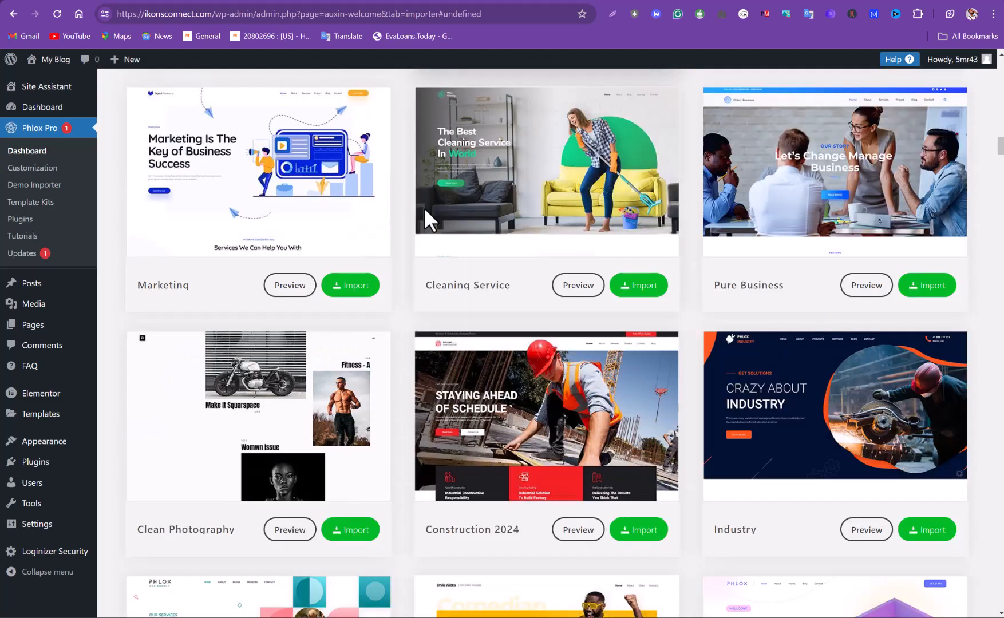
scroll(425, 217, "down", 4)
scroll(467, 248, "down", 3)
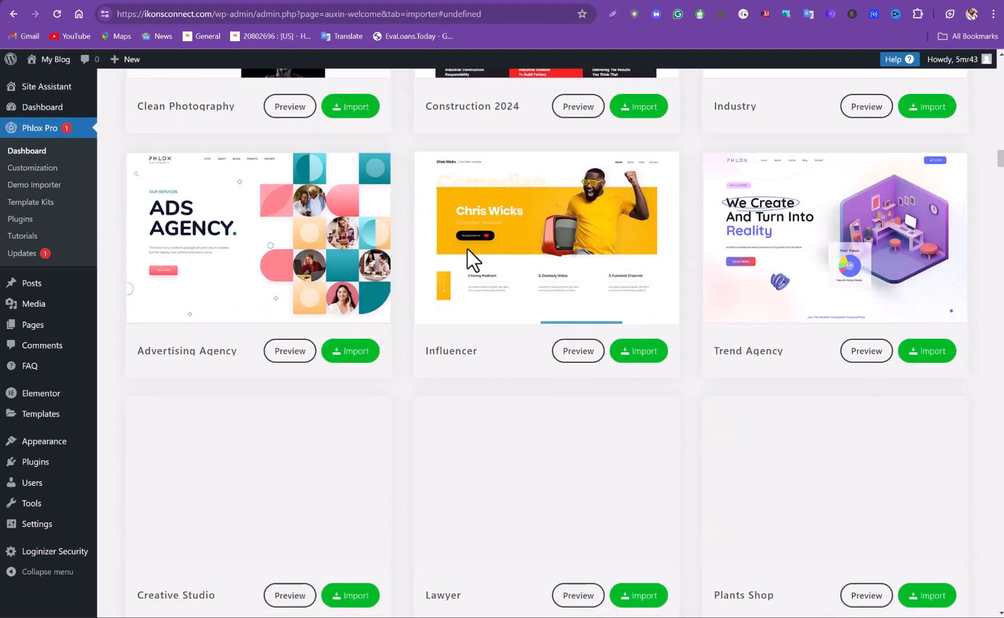
scroll(467, 247, "down", 3)
scroll(466, 248, "down", 2)
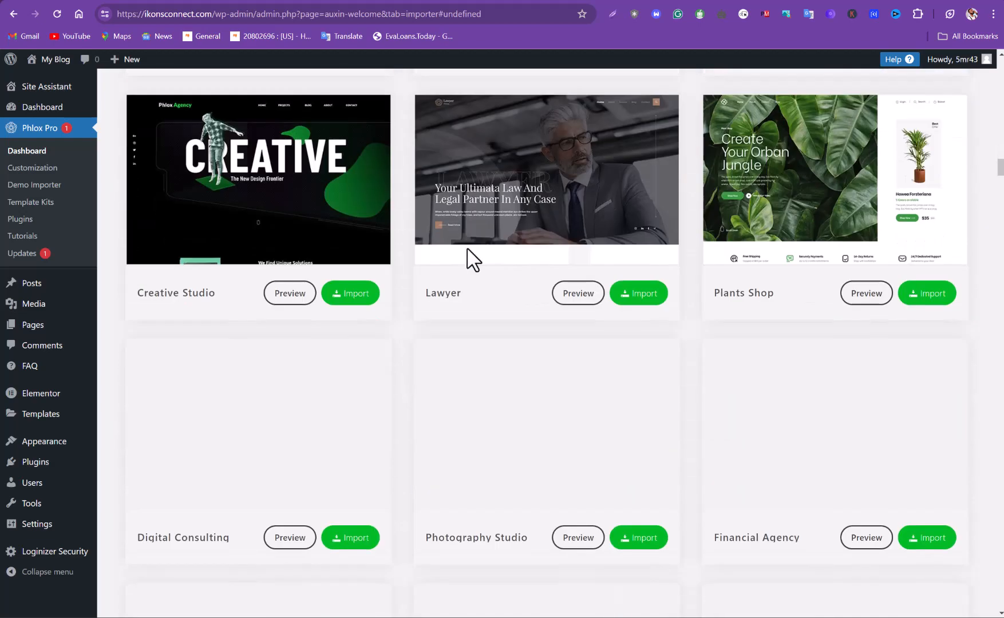
scroll(467, 247, "down", 2)
scroll(466, 247, "down", 3)
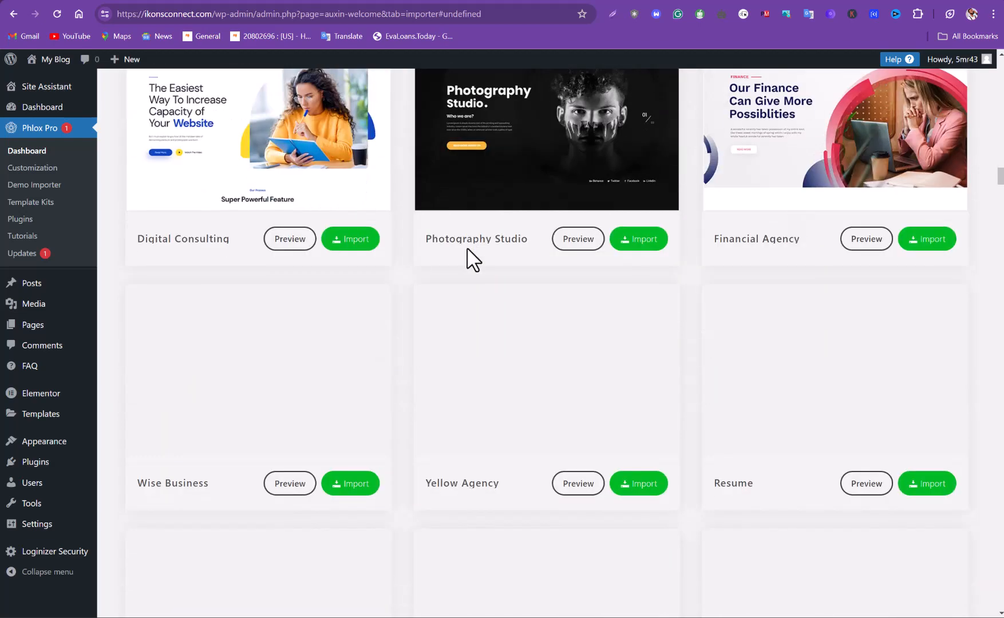
scroll(467, 249, "down", 3)
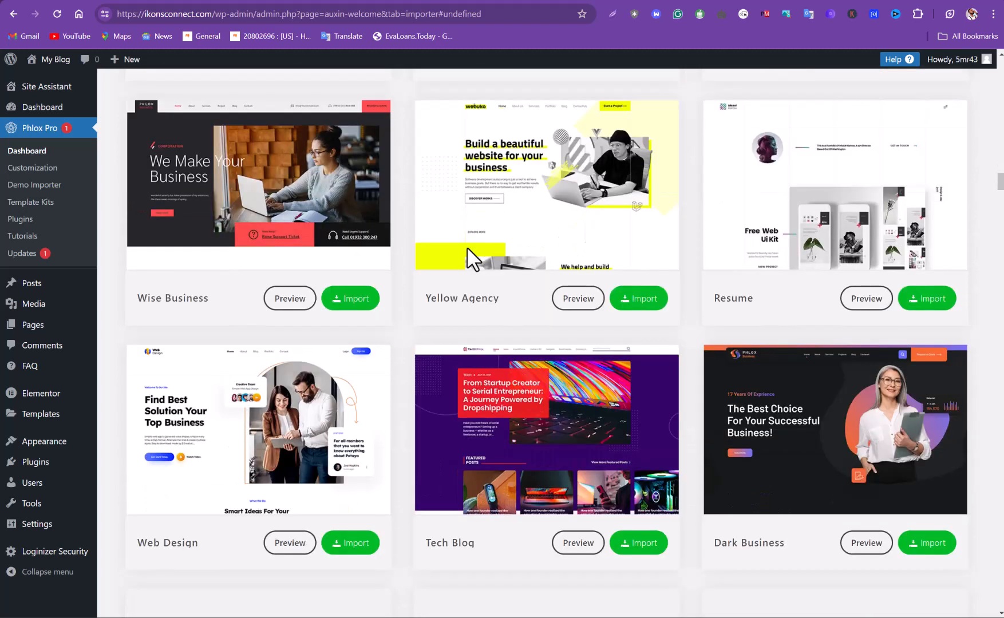
scroll(466, 248, "down", 2)
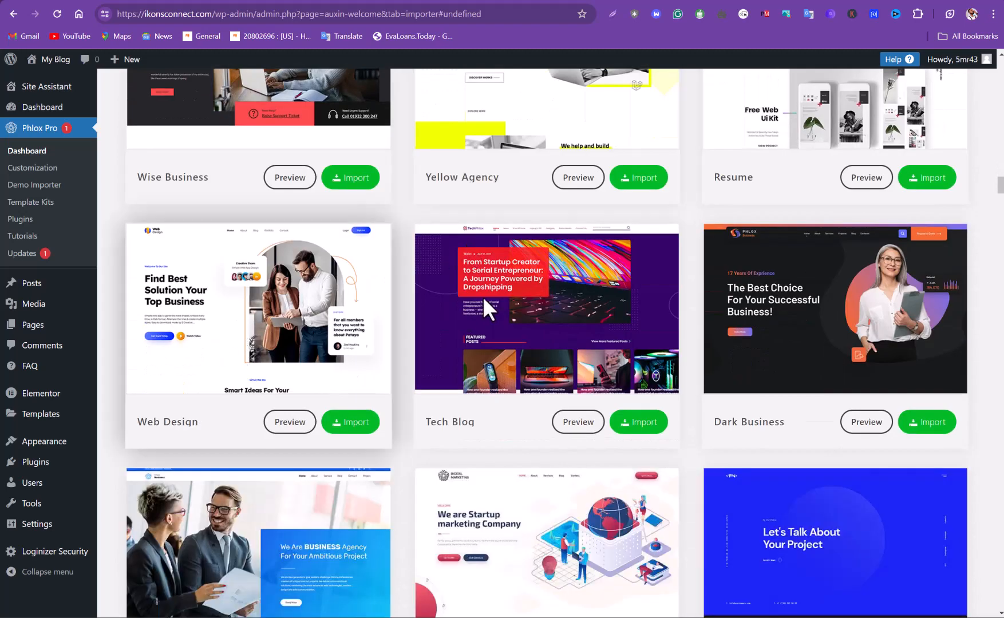
scroll(510, 152, "down", 2)
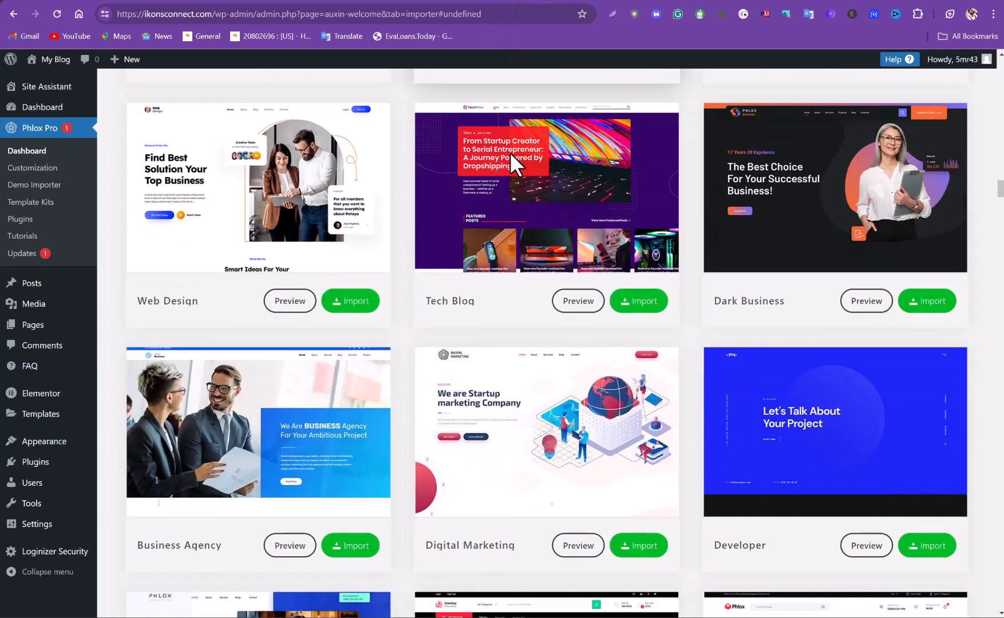
scroll(513, 156, "down", 4)
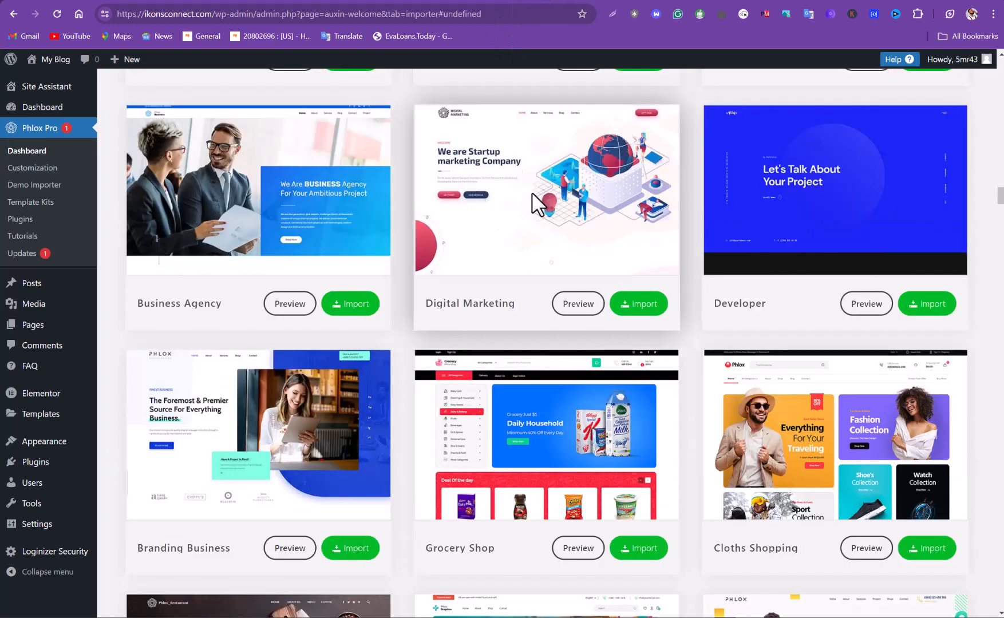
scroll(532, 195, "down", 8)
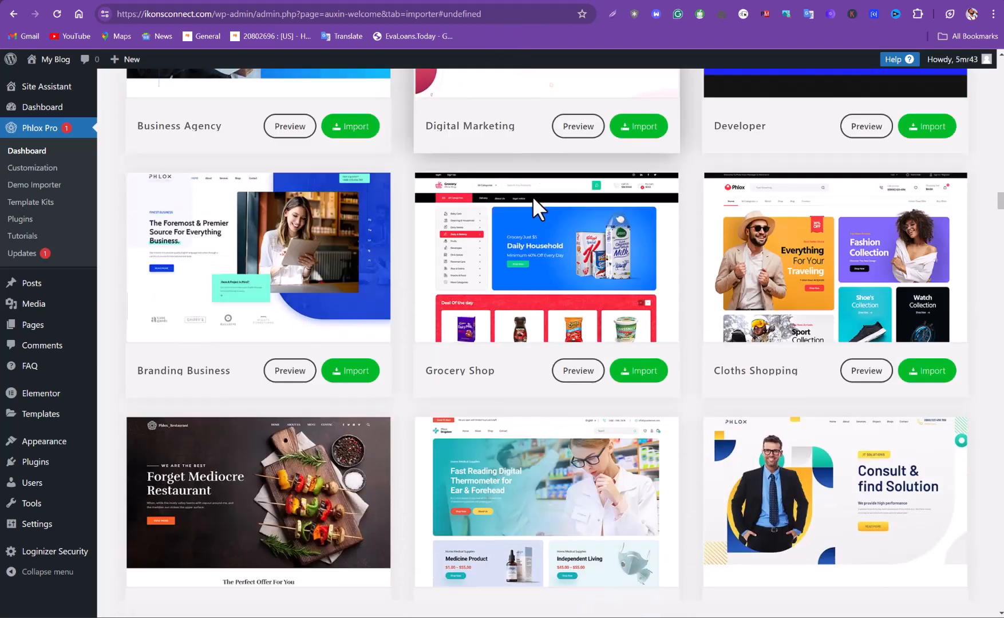
scroll(541, 201, "down", 10)
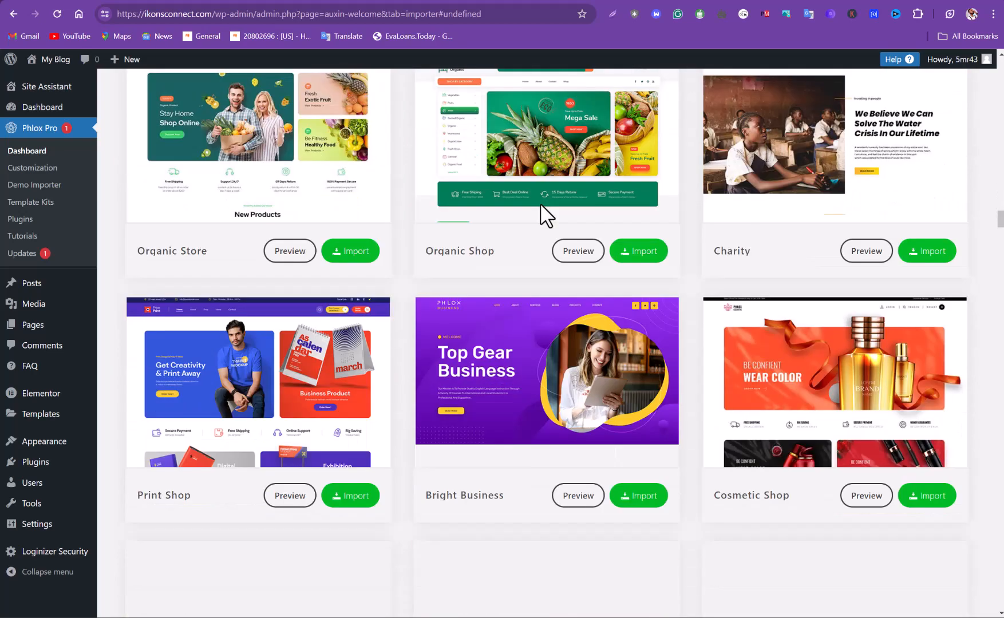
scroll(541, 209, "down", 8)
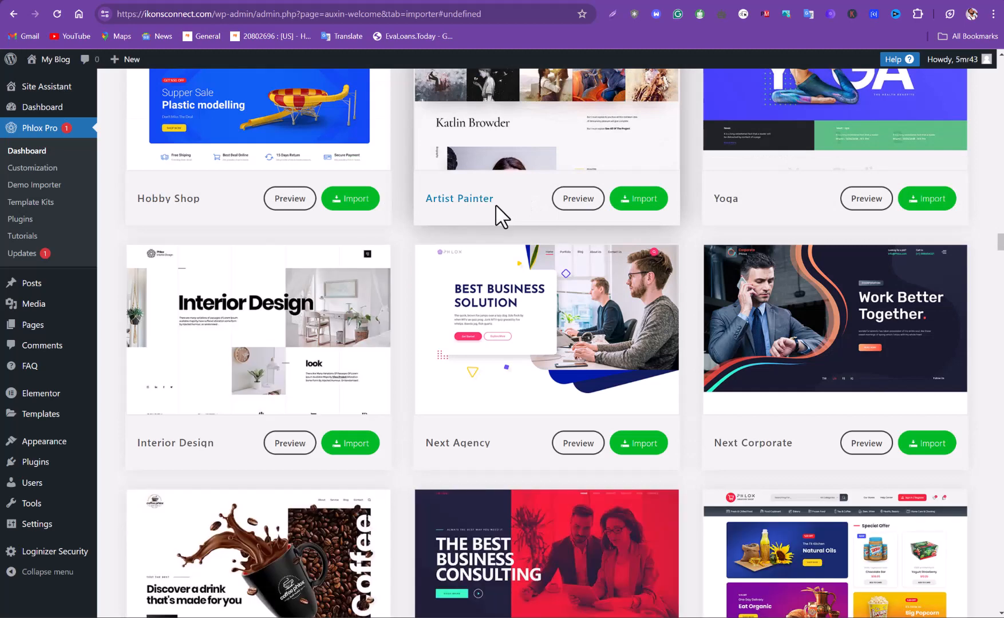
scroll(496, 205, "down", 1)
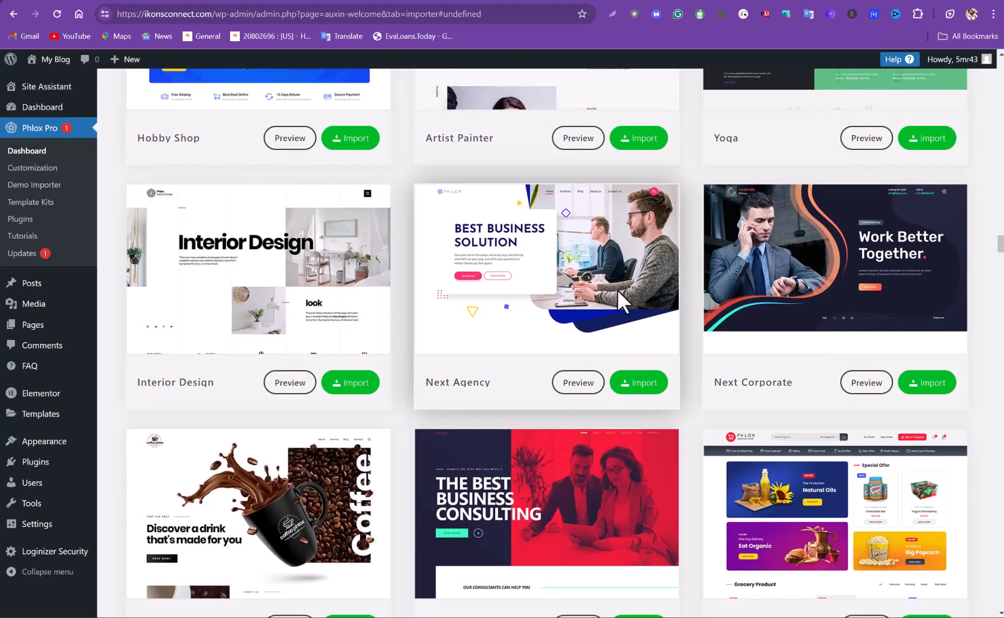
Start importing the Next Agency demo and cancel at the clean-website notice.
left_click(637, 393)
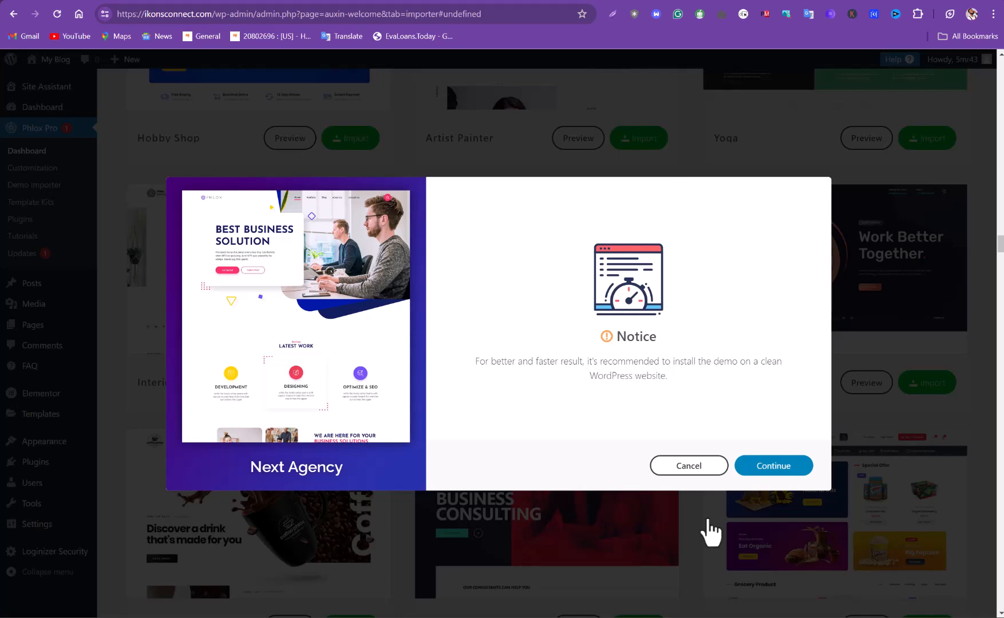
left_click(697, 472)
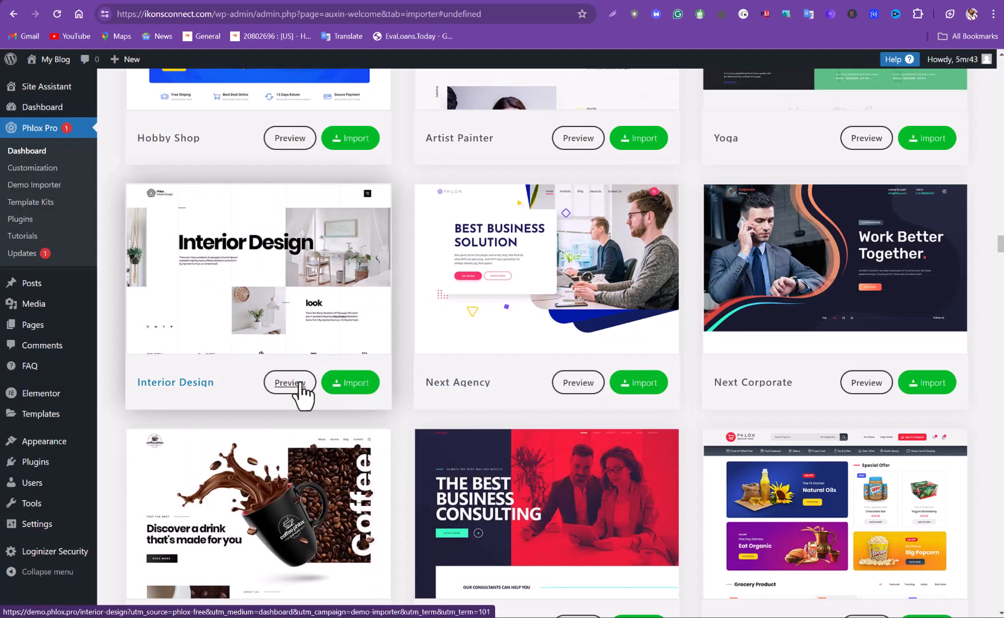
Open the live previews of the Next Agency and Coffee demos and switch to the Next Agency preview.
left_click(578, 393)
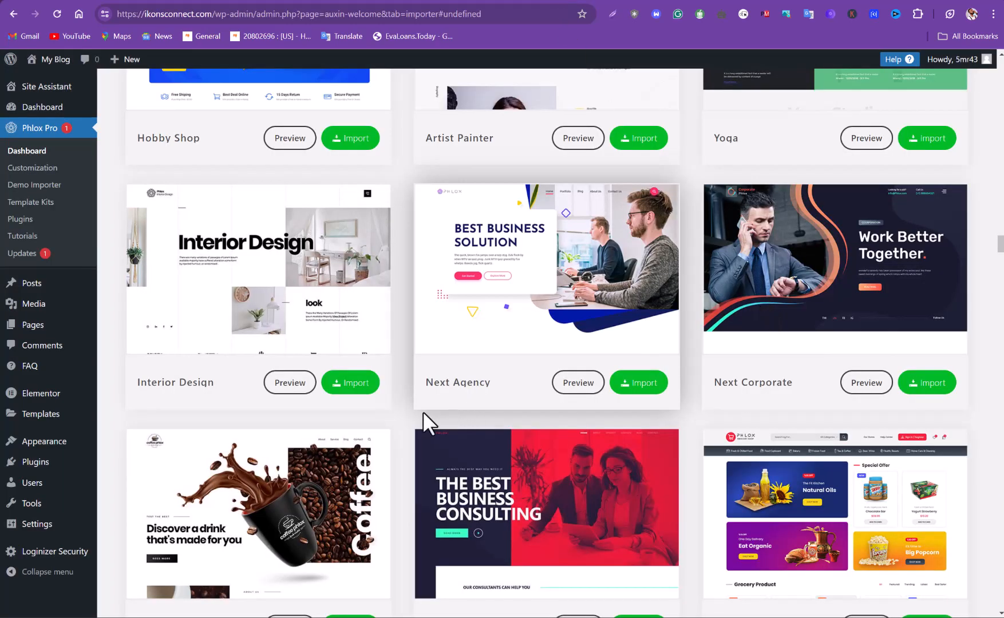
scroll(314, 409, "down", 4)
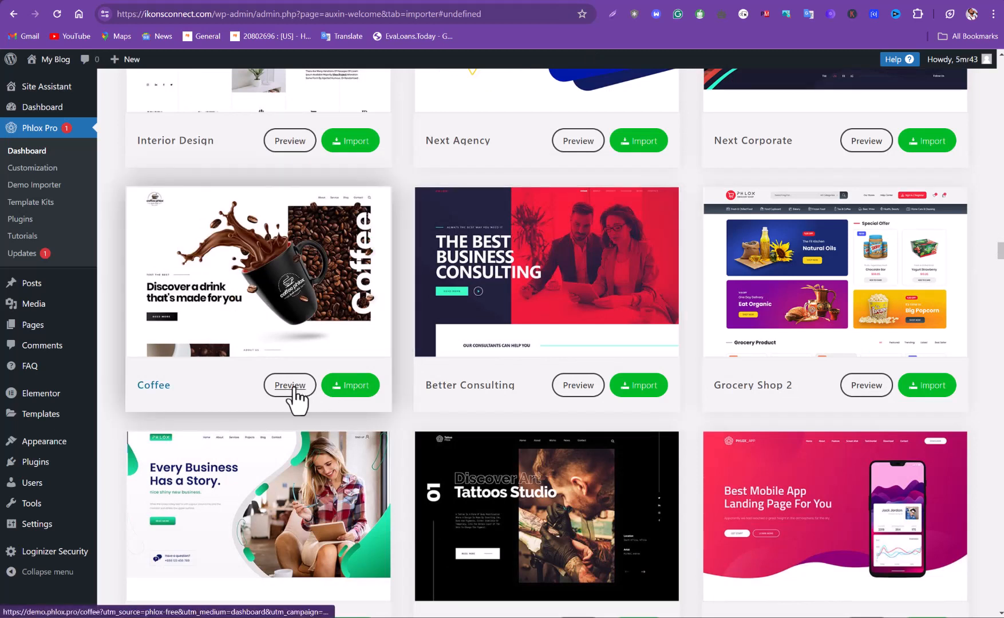
left_click(290, 388)
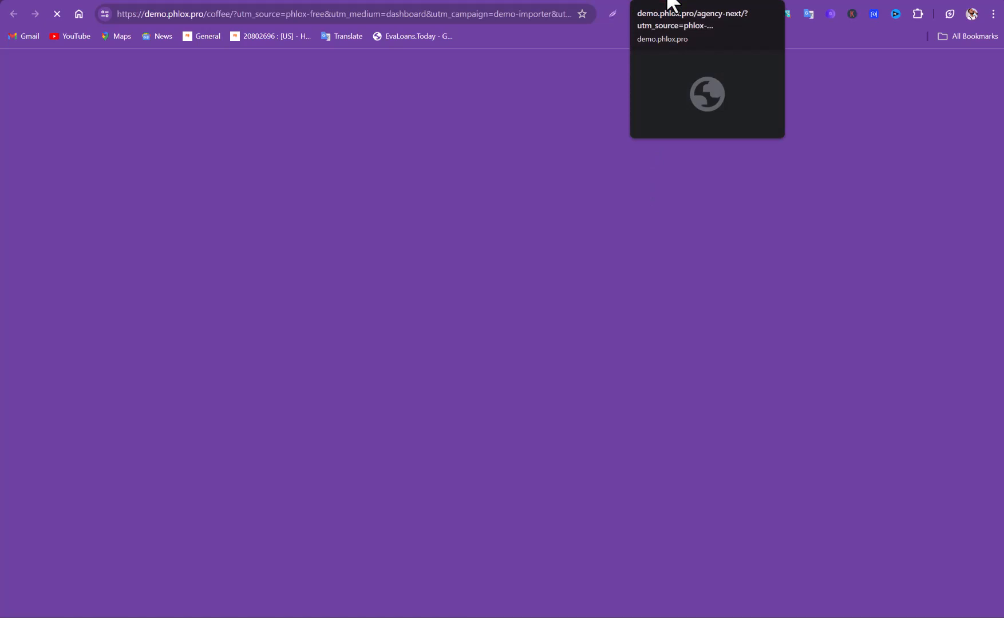
left_click(673, 3)
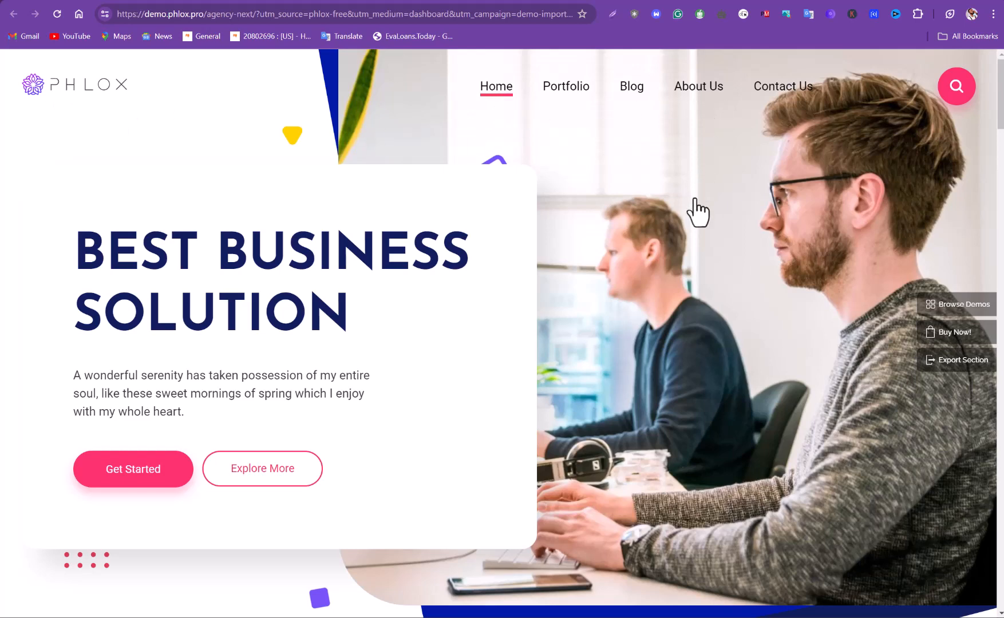
Examine the hero, services, business solutions and portfolio sections of the Next Agency demo homepage.
scroll(687, 215, "down", 4)
scroll(691, 214, "down", 3)
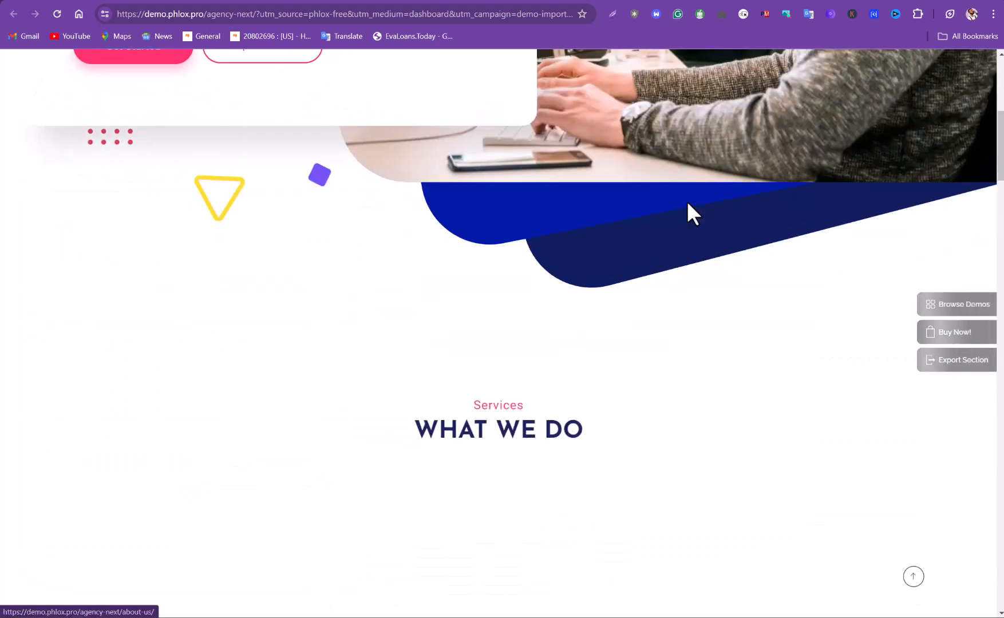
scroll(687, 203, "down", 3)
scroll(693, 213, "down", 4)
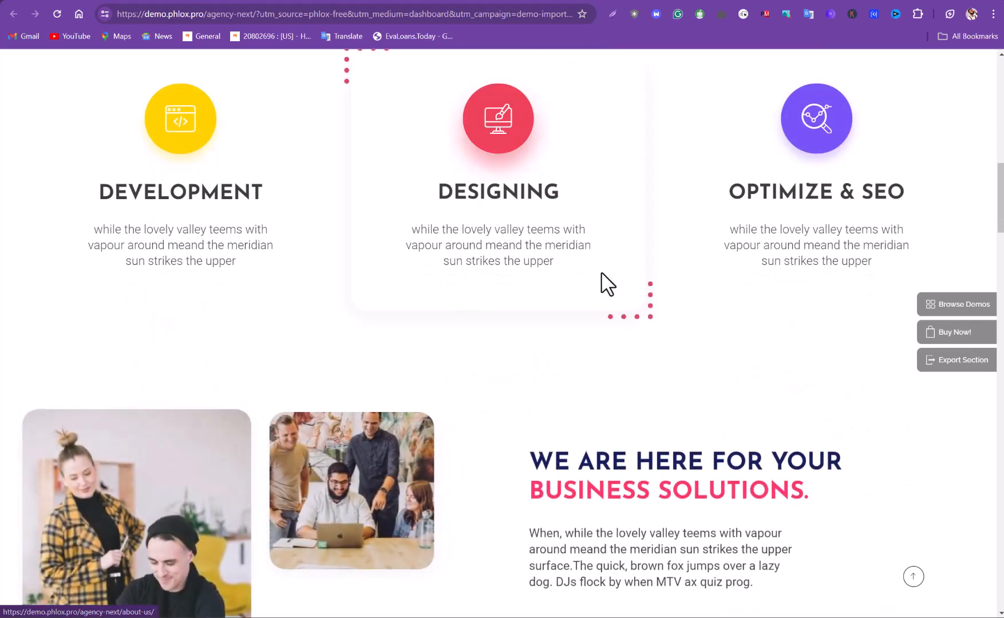
scroll(608, 284, "up", 5)
scroll(608, 284, "down", 2)
scroll(608, 283, "down", 8)
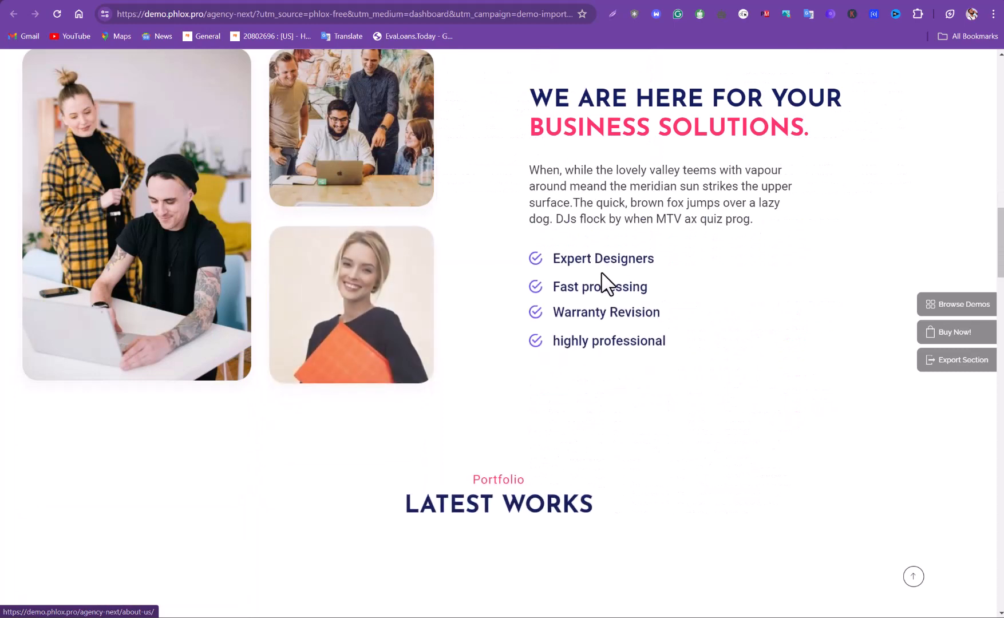
scroll(607, 283, "up", 1)
scroll(601, 274, "down", 4)
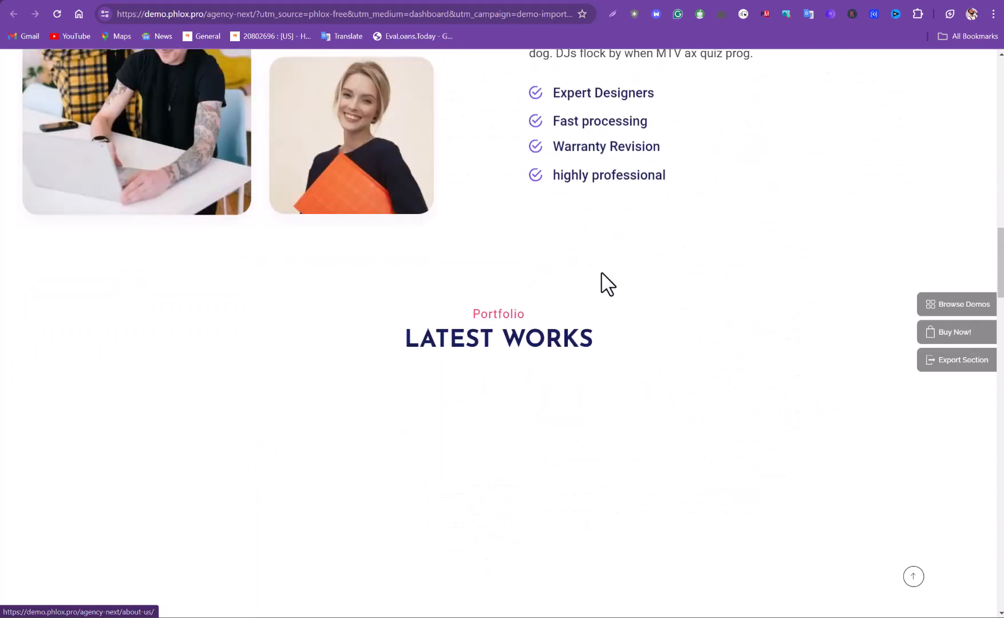
scroll(602, 273, "down", 5)
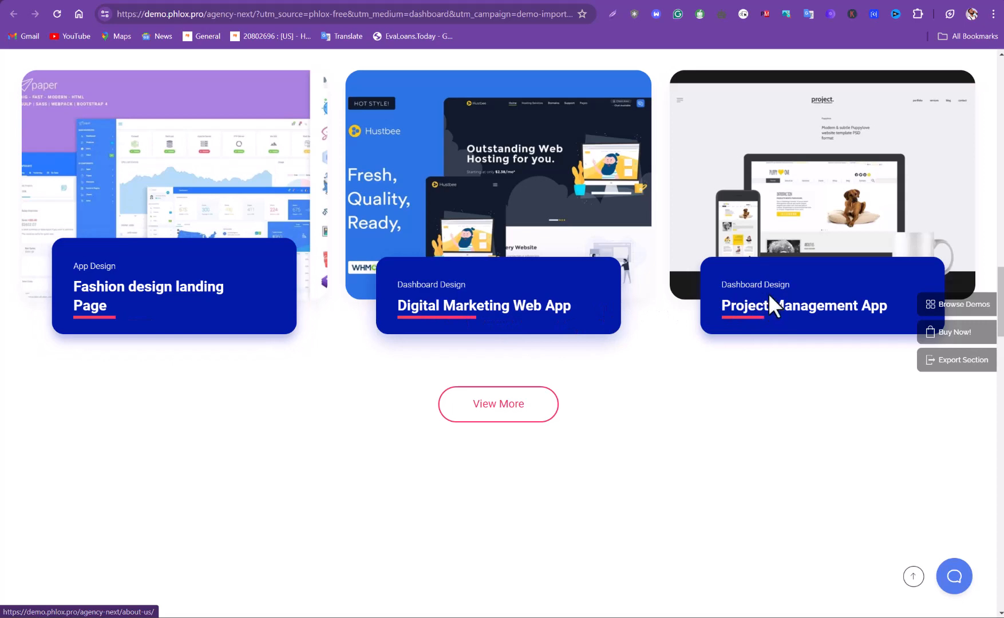
Review the price list, latest posts, testimonials, newsletter form and footer of the Next Agency demo homepage.
scroll(661, 336, "down", 4)
scroll(661, 337, "down", 4)
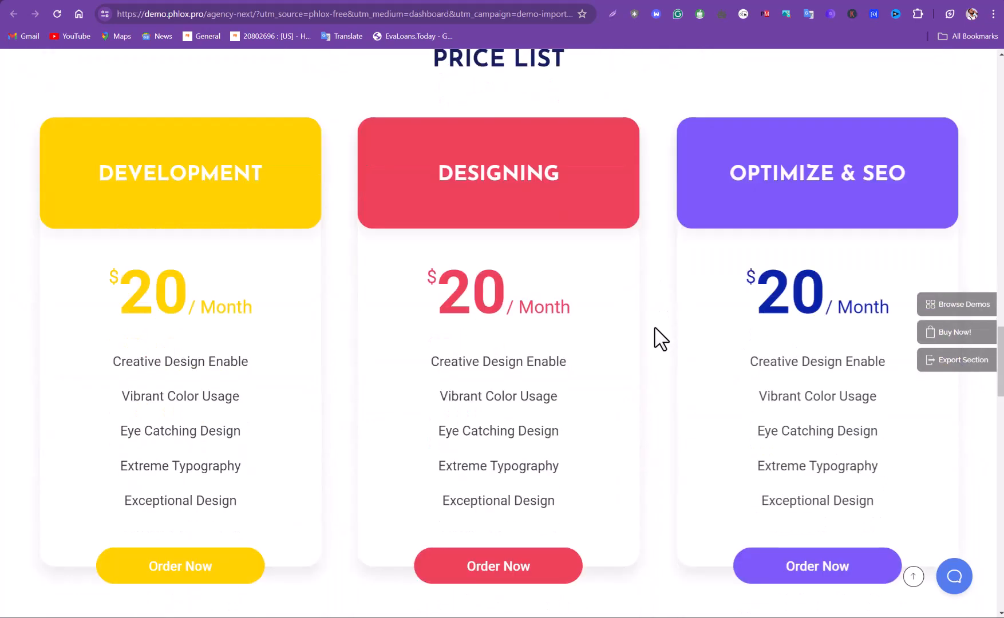
scroll(662, 338, "down", 5)
scroll(661, 338, "down", 3)
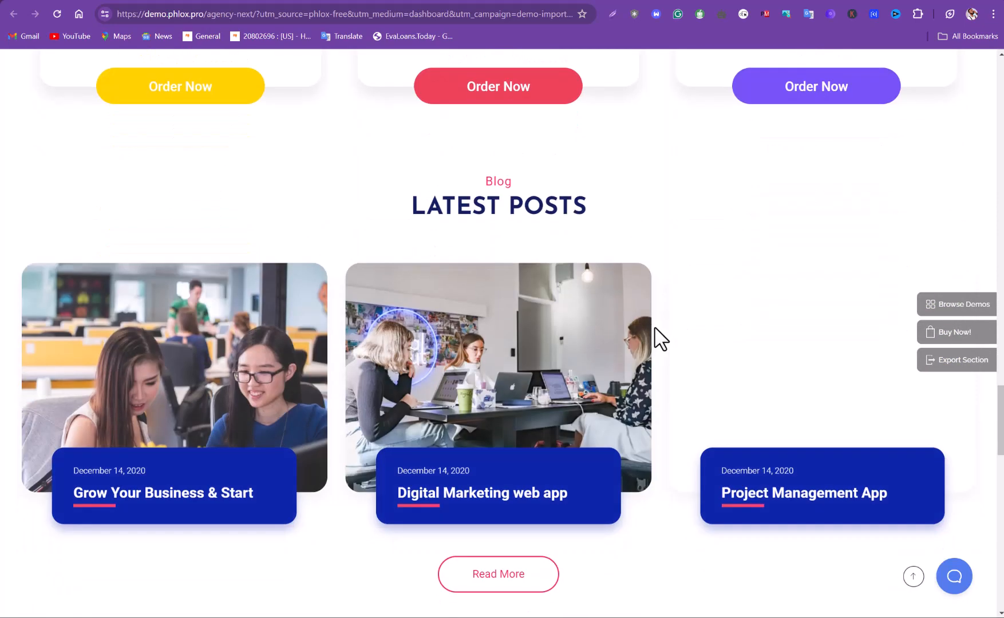
scroll(662, 338, "down", 7)
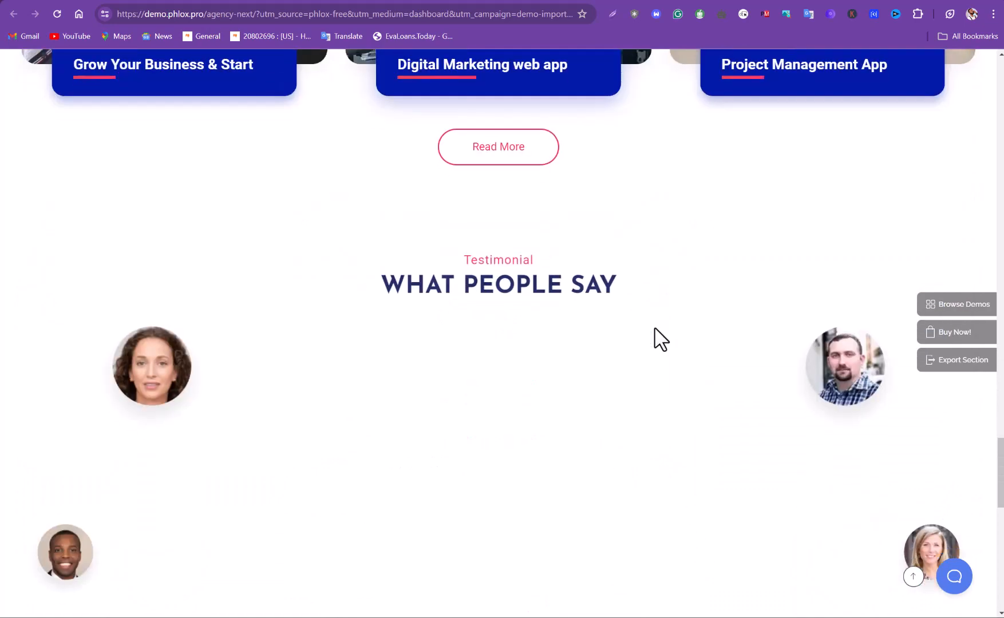
scroll(662, 339, "down", 4)
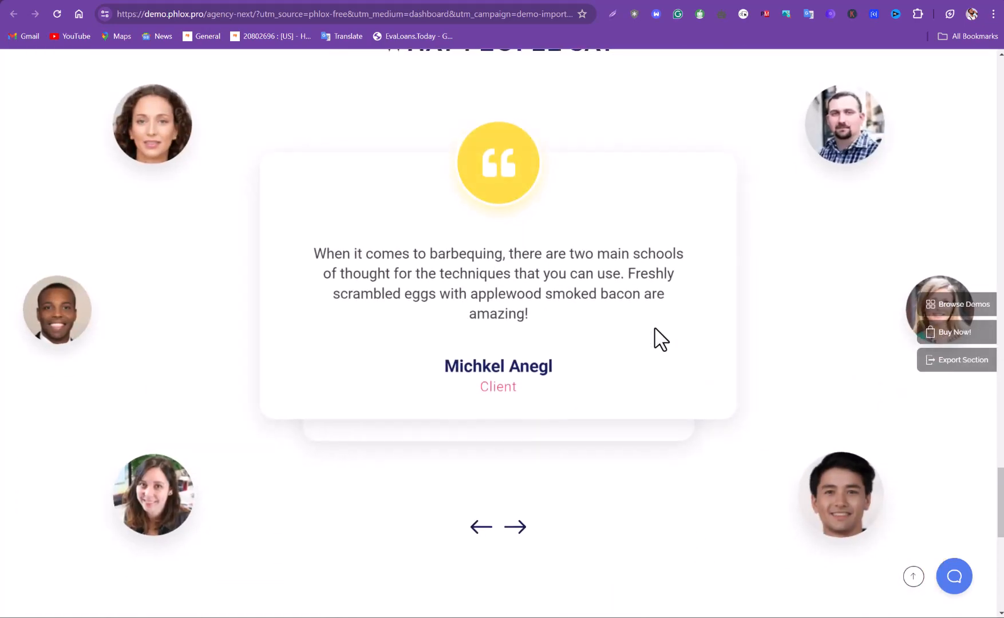
scroll(654, 328, "down", 8)
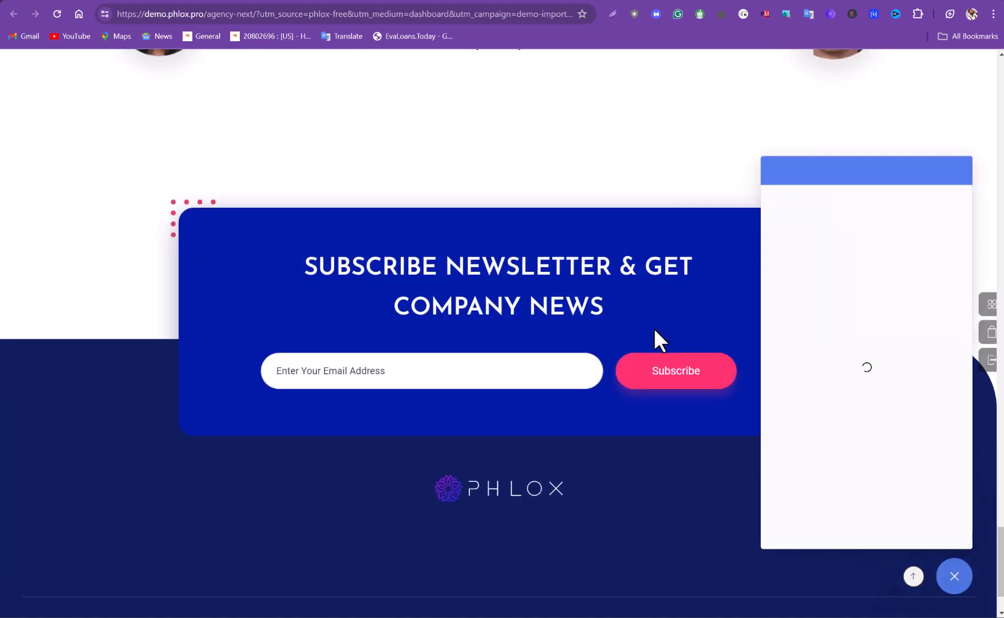
scroll(653, 328, "down", 2)
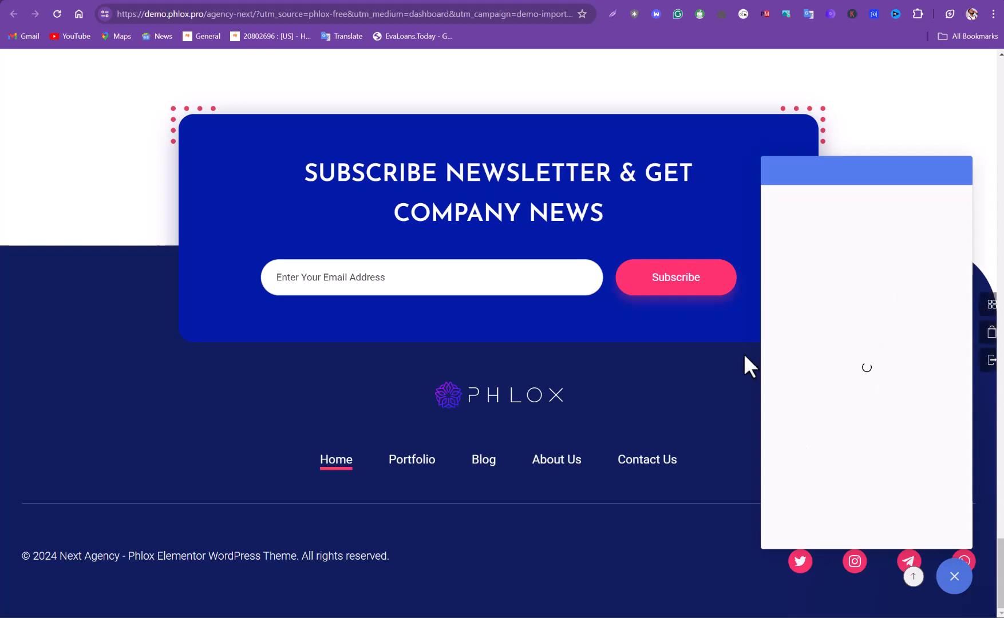
Reopen the live chat window on the Next Agency demo, draft the test message "ggggueueyye" and leave the conversation unsent.
left_click(951, 575)
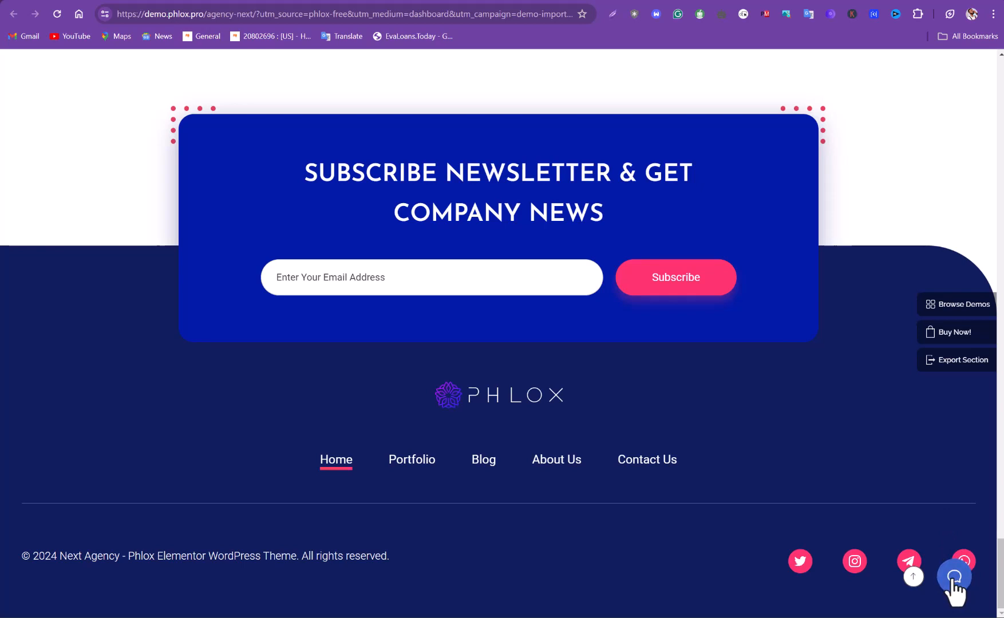
left_click(955, 578)
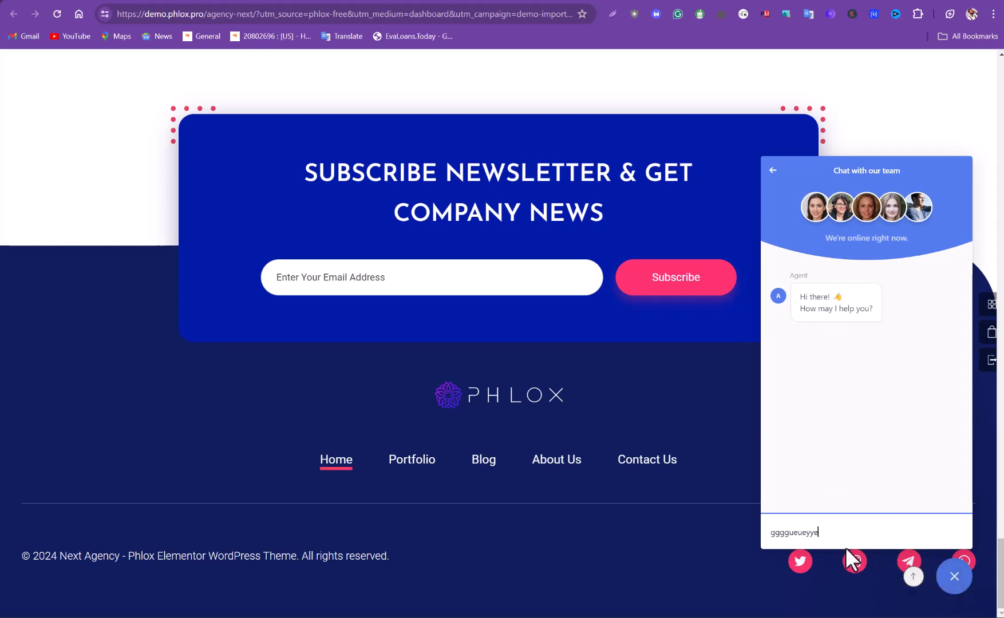
left_click(967, 146)
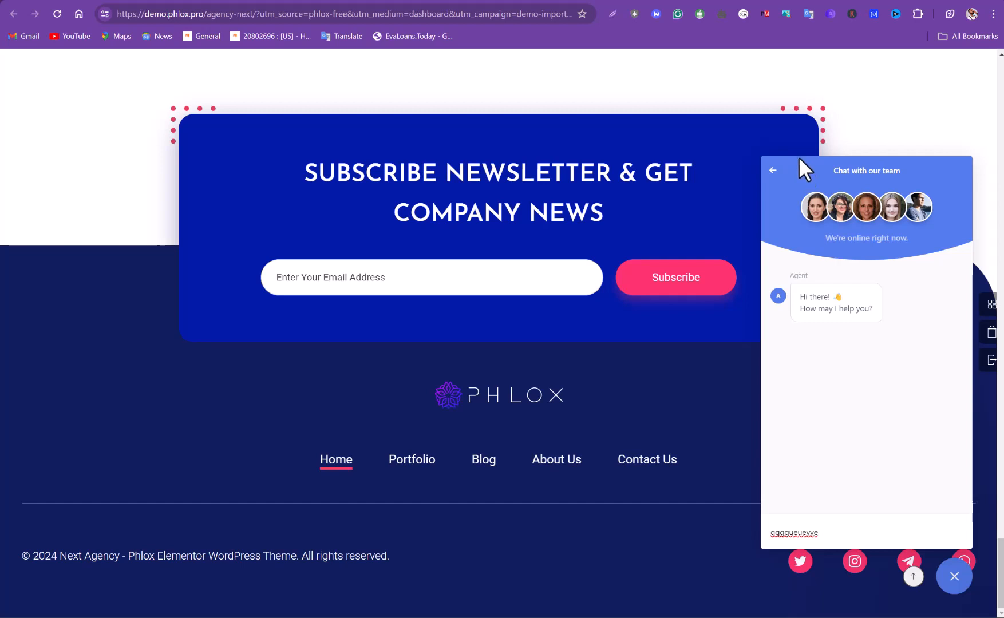
left_click(772, 172)
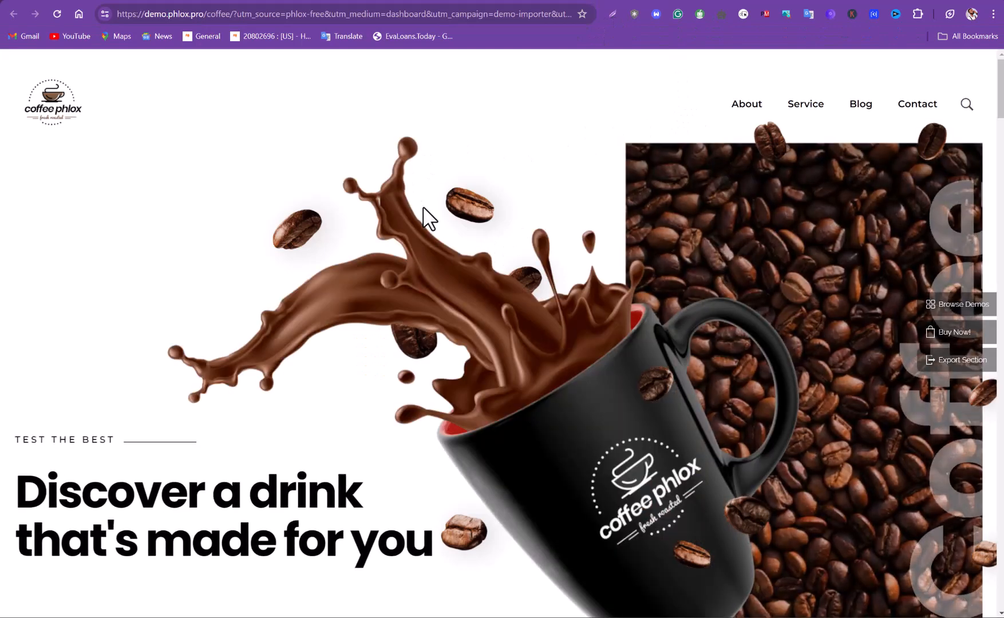
Examine the hero, About Us and coffee product sections of the Coffee demo homepage.
scroll(417, 303, "down", 2)
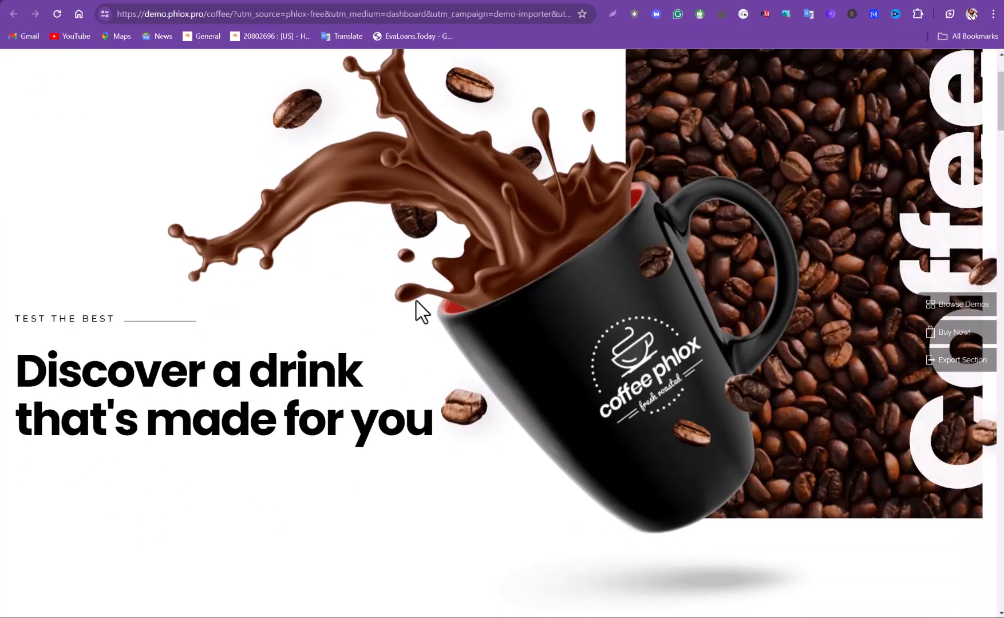
scroll(416, 303, "down", 3)
scroll(415, 304, "down", 5)
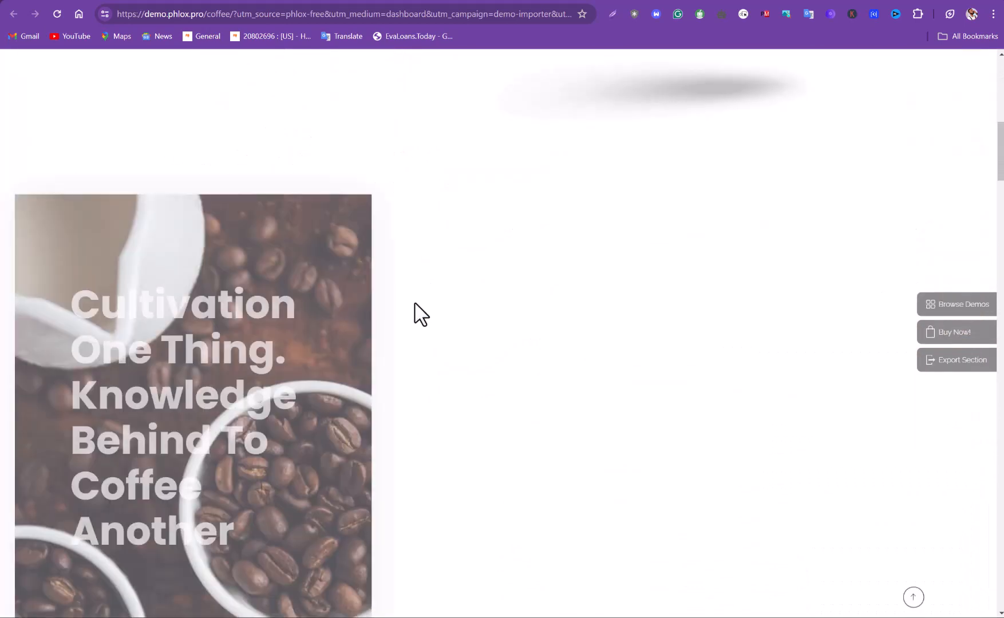
scroll(415, 304, "down", 2)
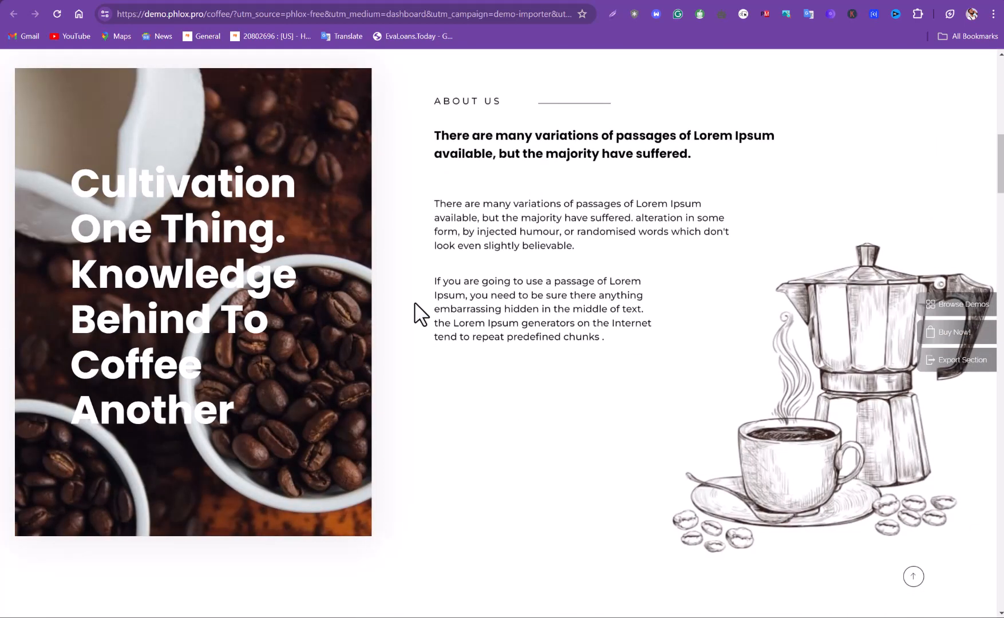
scroll(415, 304, "down", 5)
scroll(414, 309, "down", 7)
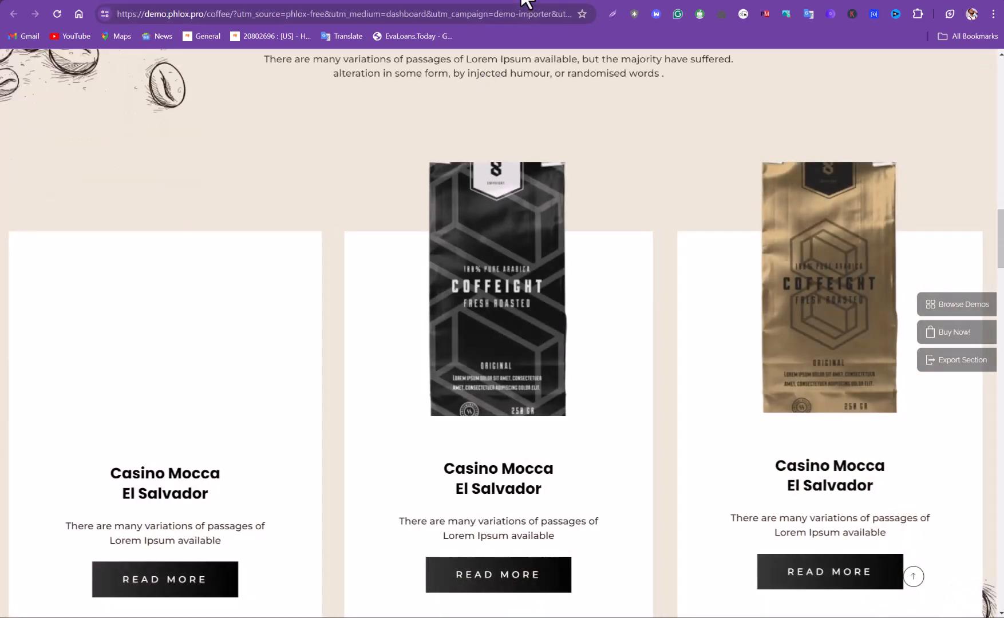
Return to the Phlox Pro demo importer, browse further demos and open the Retail Shop live preview.
left_click(522, 1)
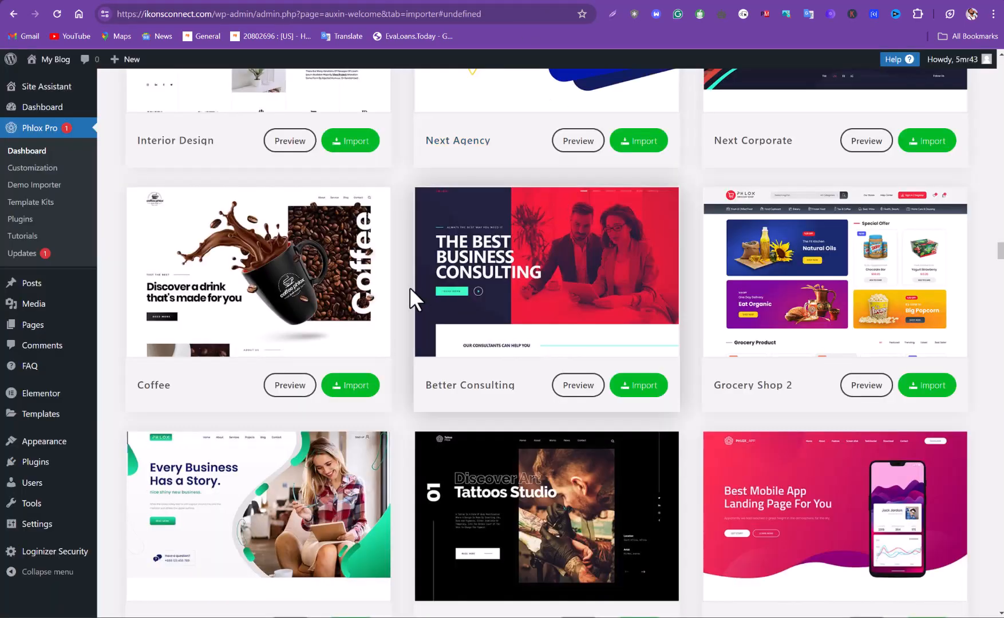
scroll(410, 287, "down", 3)
scroll(409, 298, "down", 2)
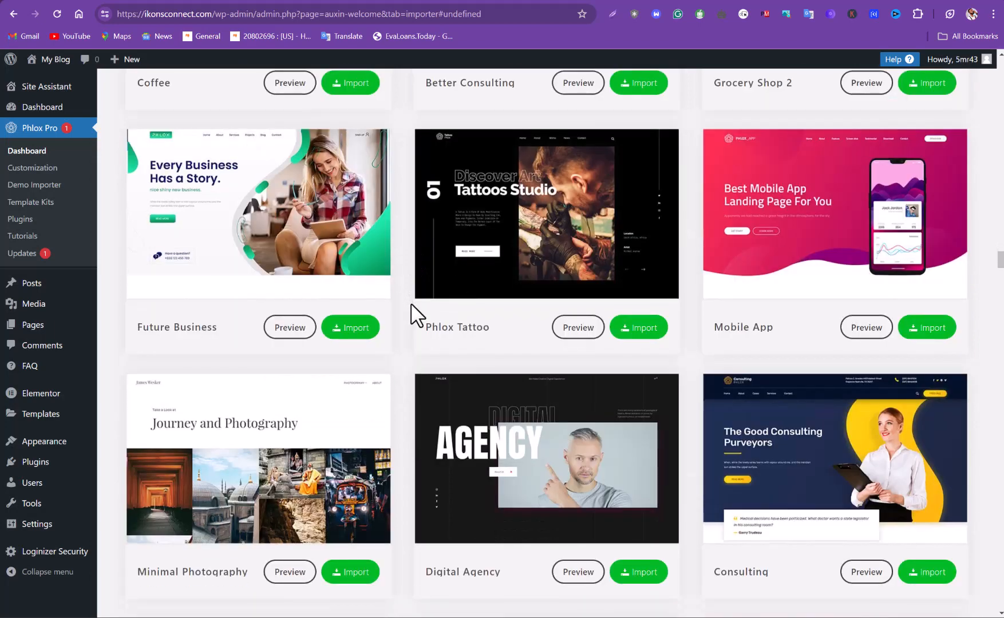
scroll(532, 310, "down", 4)
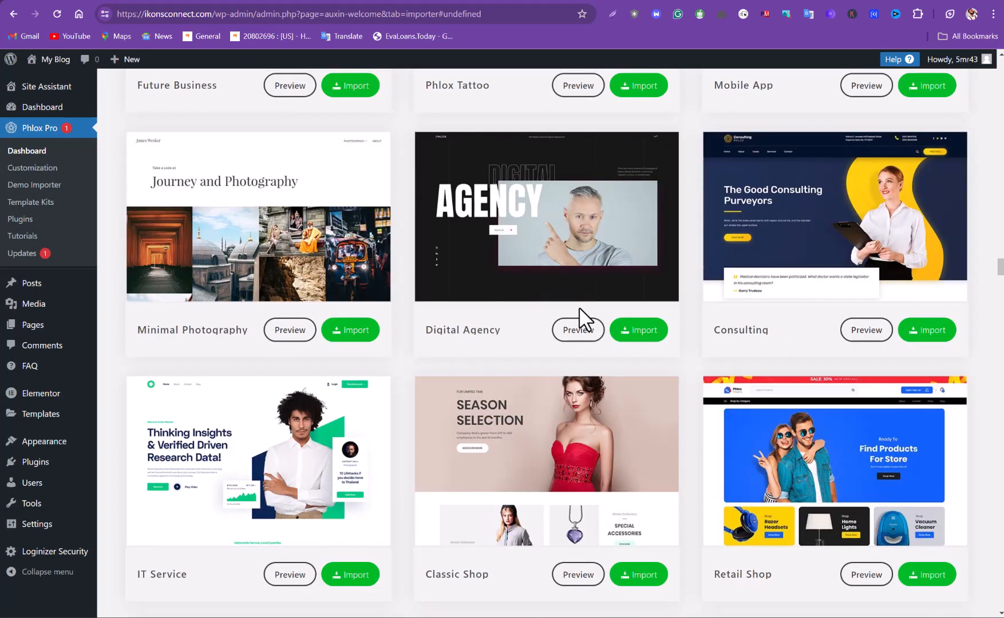
scroll(579, 306, "down", 3)
scroll(572, 431, "down", 2)
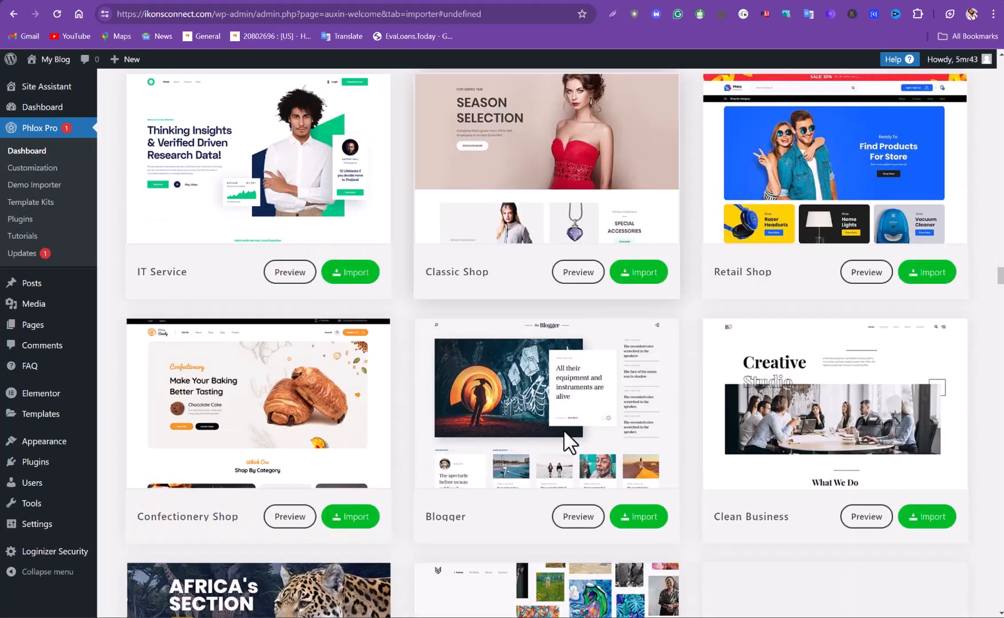
scroll(808, 326, "up", 2)
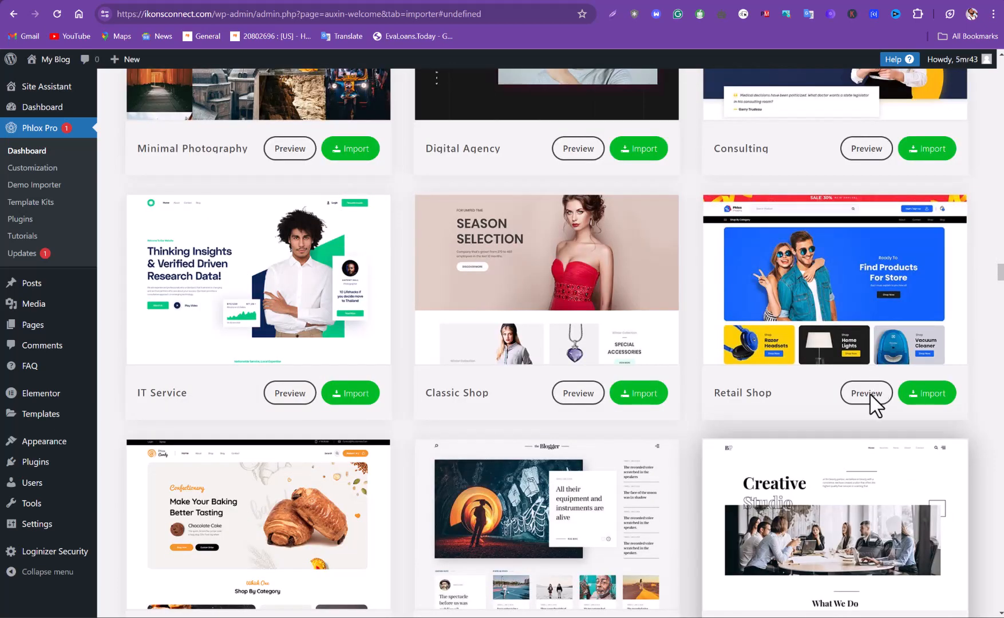
left_click(869, 394)
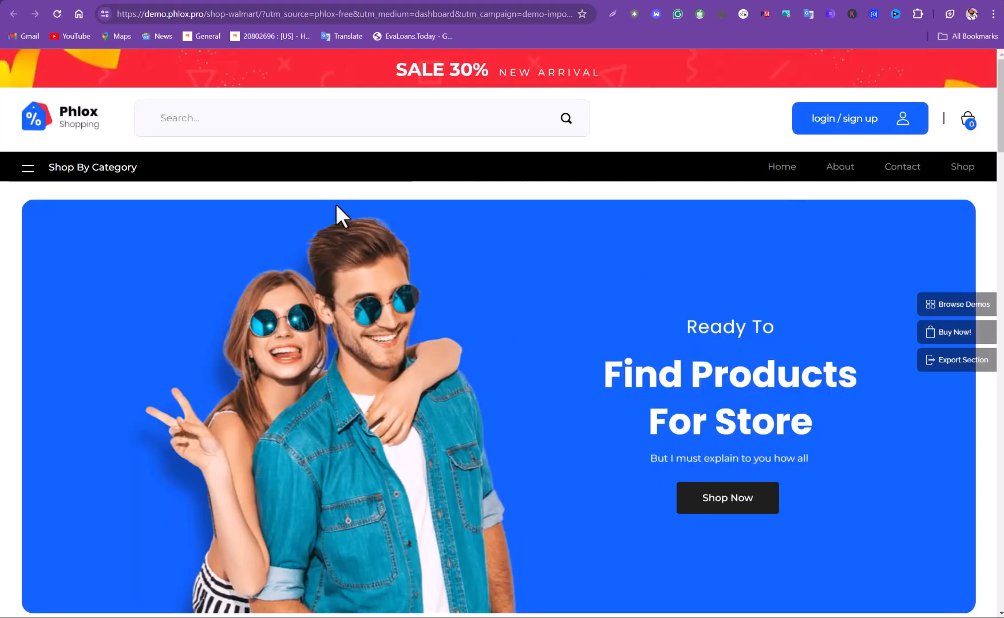
Examine the header, hero, category banners, The Best Offer Today and Top products sections of the Retail Shop demo homepage.
scroll(336, 206, "down", 3)
scroll(504, 223, "up", 3)
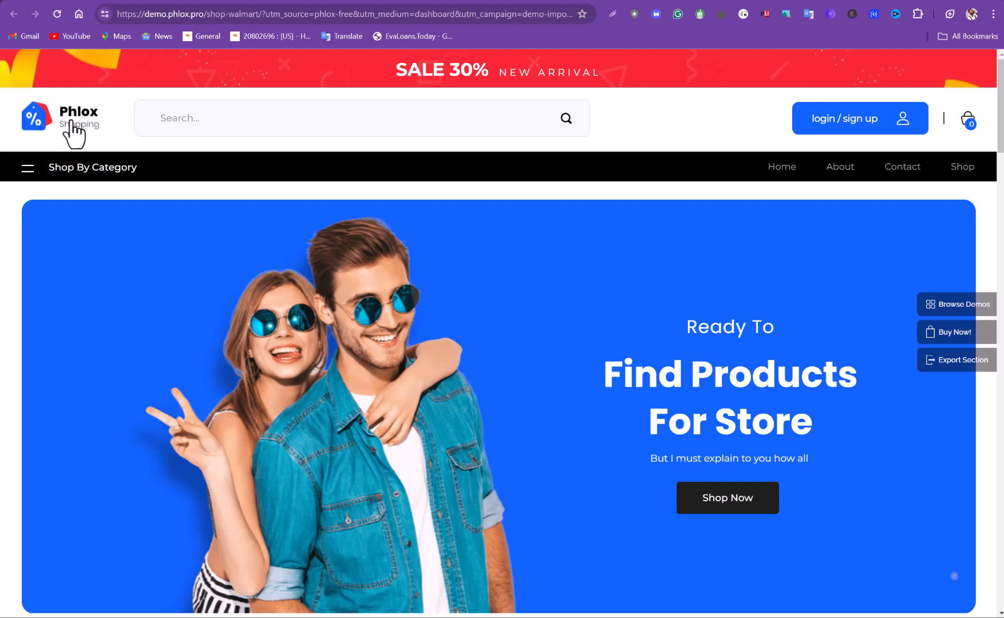
scroll(511, 366, "down", 3)
scroll(509, 358, "down", 3)
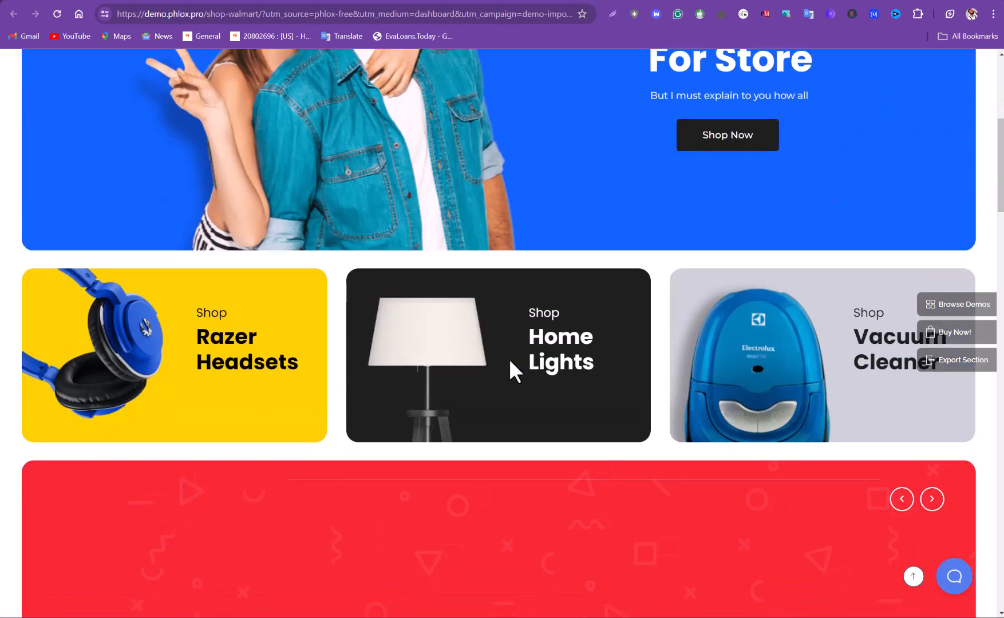
scroll(509, 359, "down", 3)
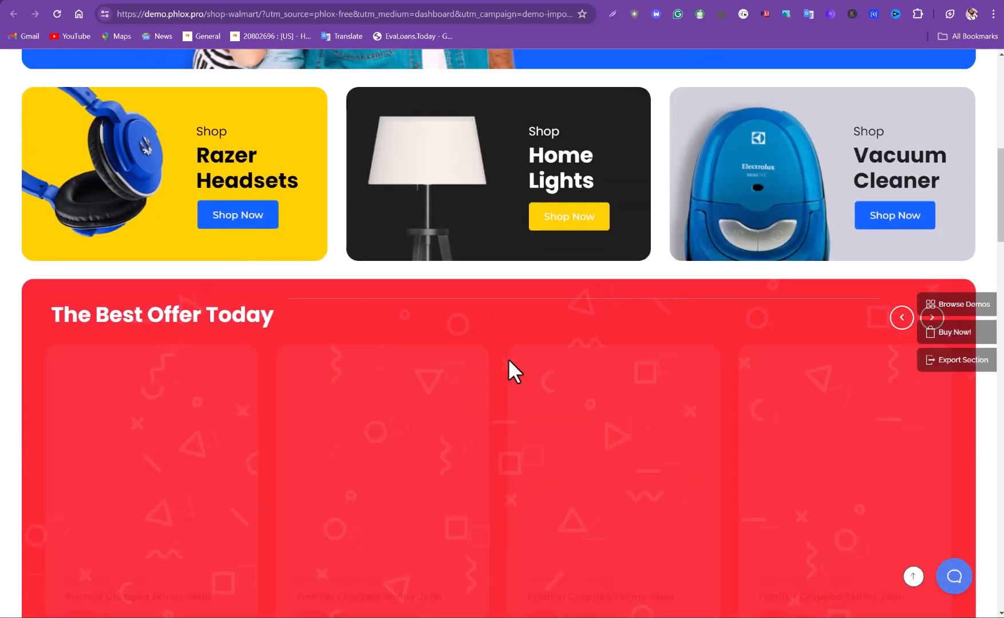
scroll(508, 358, "up", 7)
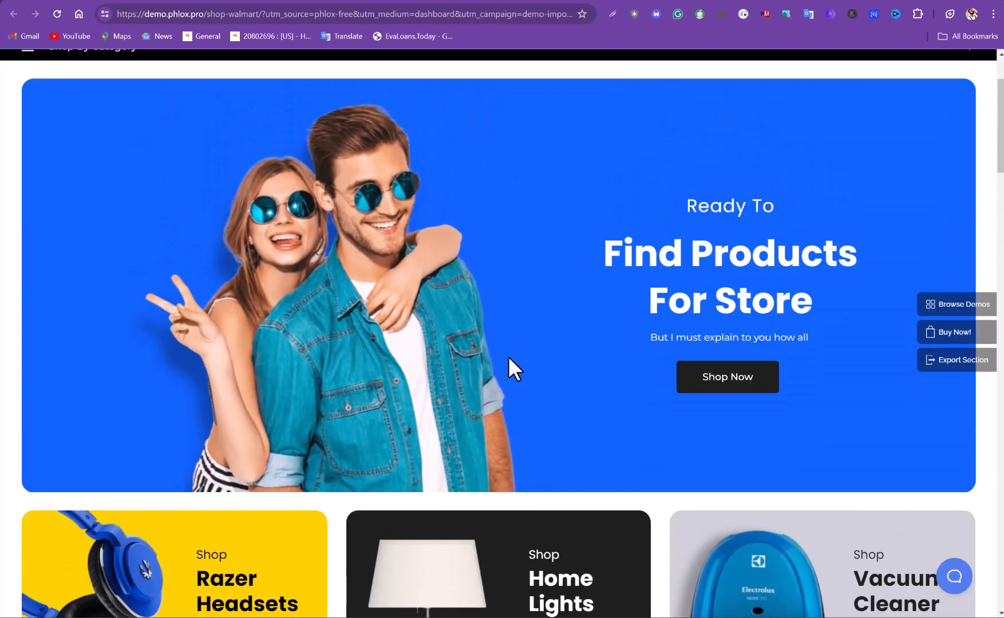
scroll(510, 359, "down", 8)
scroll(517, 359, "down", 4)
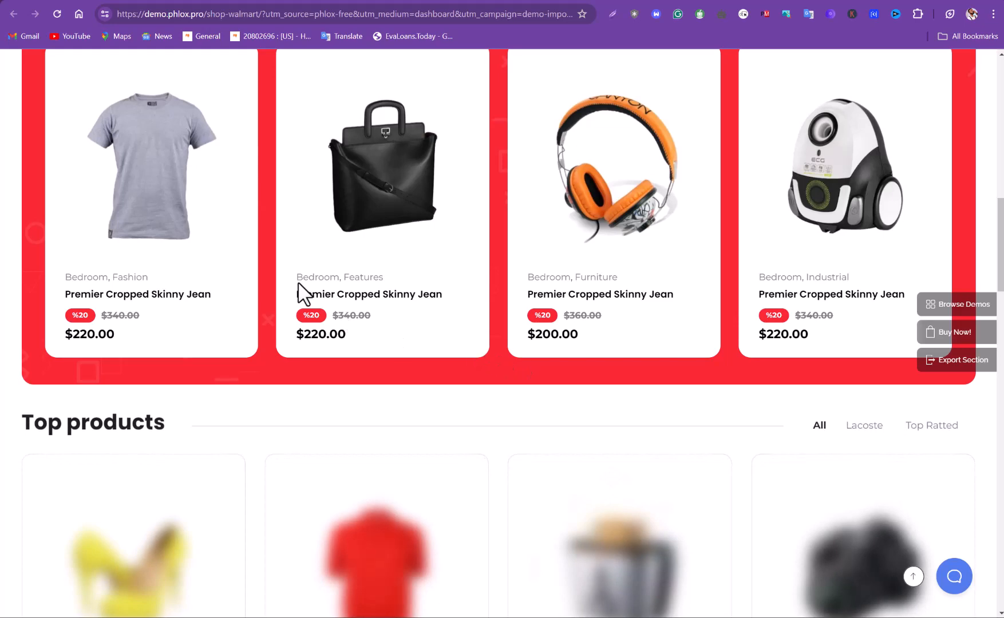
scroll(338, 309, "down", 4)
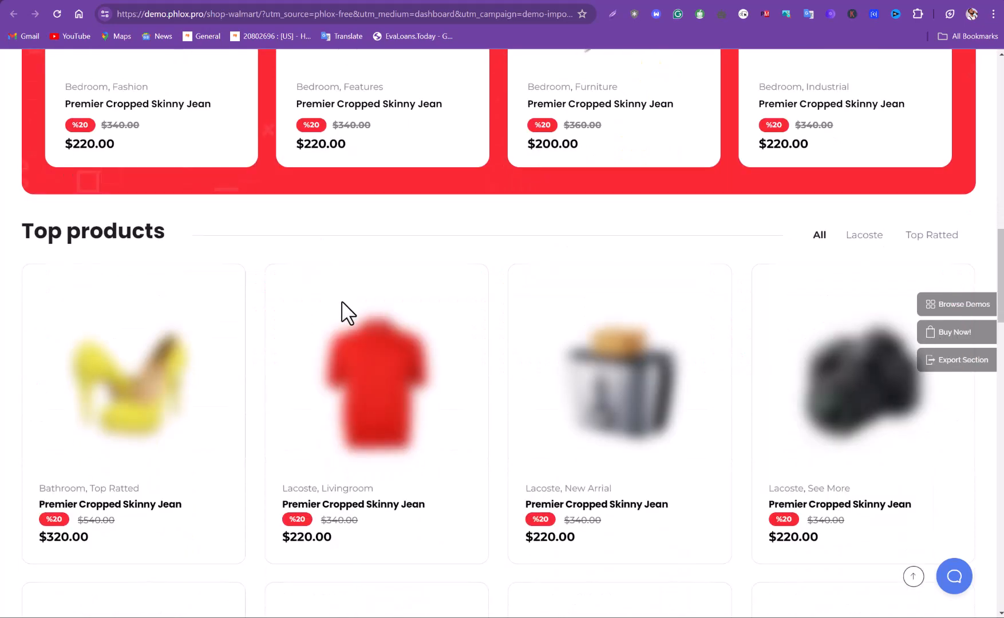
scroll(419, 286, "down", 2)
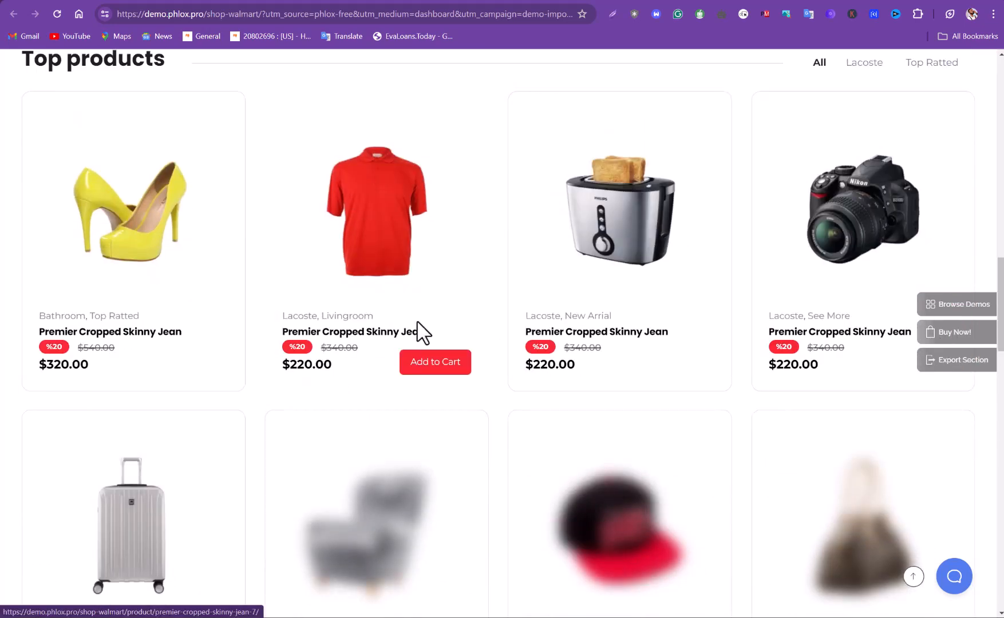
scroll(422, 335, "down", 5)
scroll(418, 322, "up", 3)
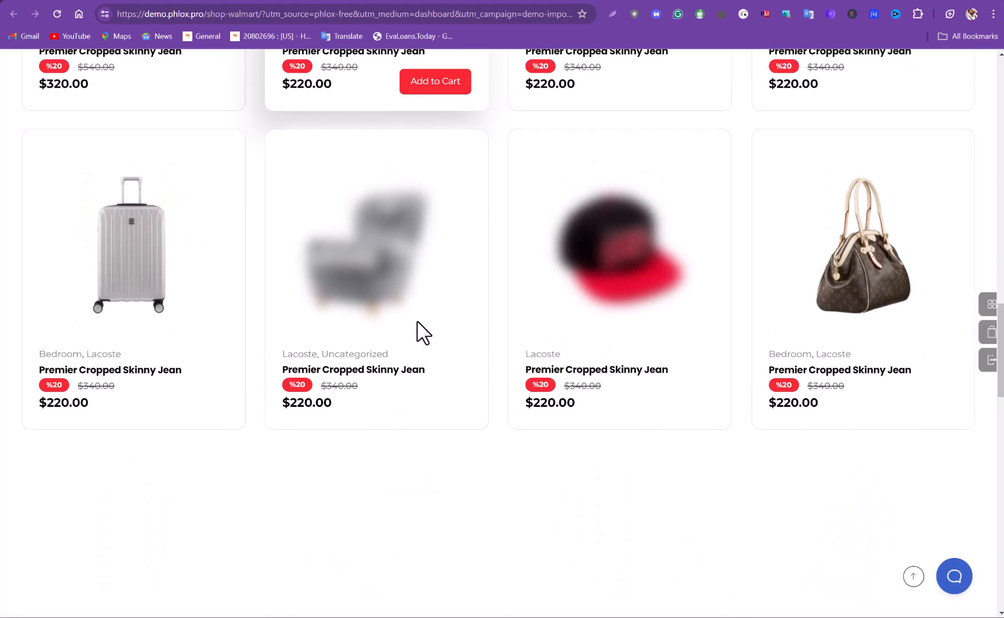
Review the promotional banners, Trending Products, shipping and Instagram blocks, service features and footer of the Retail Shop demo homepage.
scroll(424, 338, "down", 8)
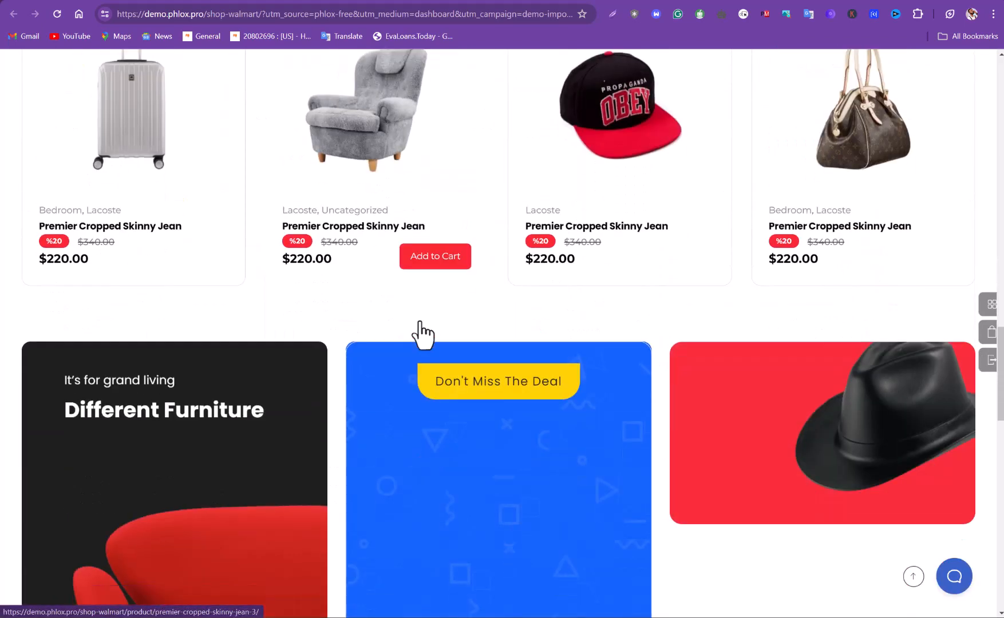
scroll(424, 338, "down", 3)
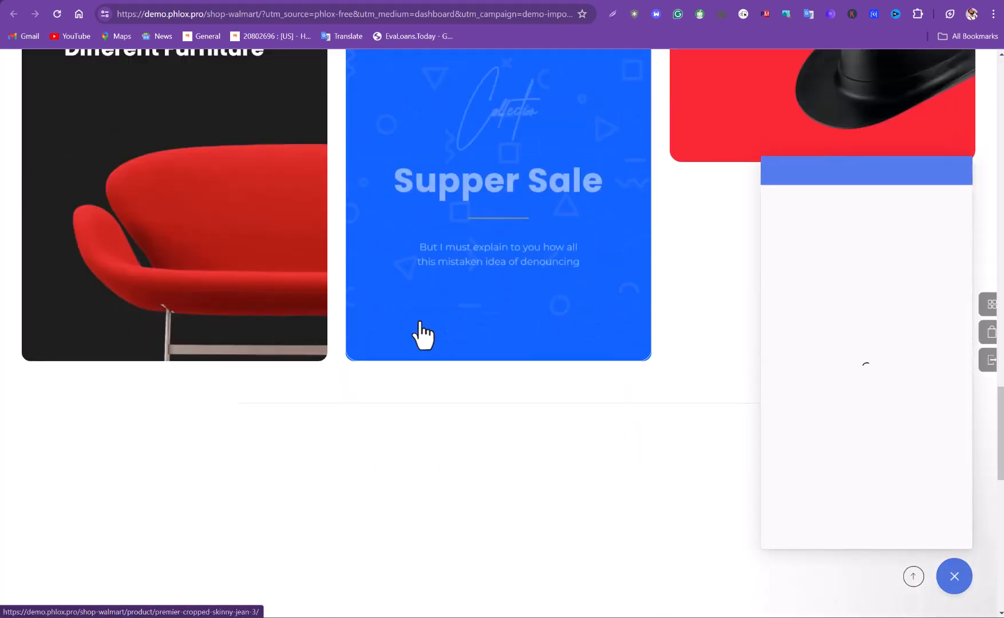
scroll(421, 331, "up", 6)
scroll(489, 263, "down", 6)
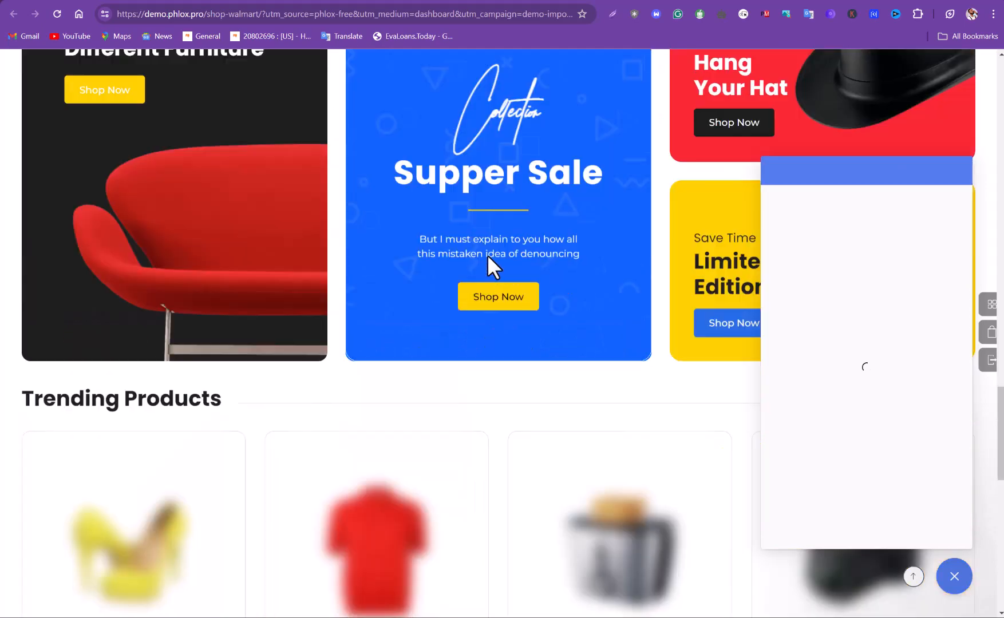
scroll(487, 257, "down", 5)
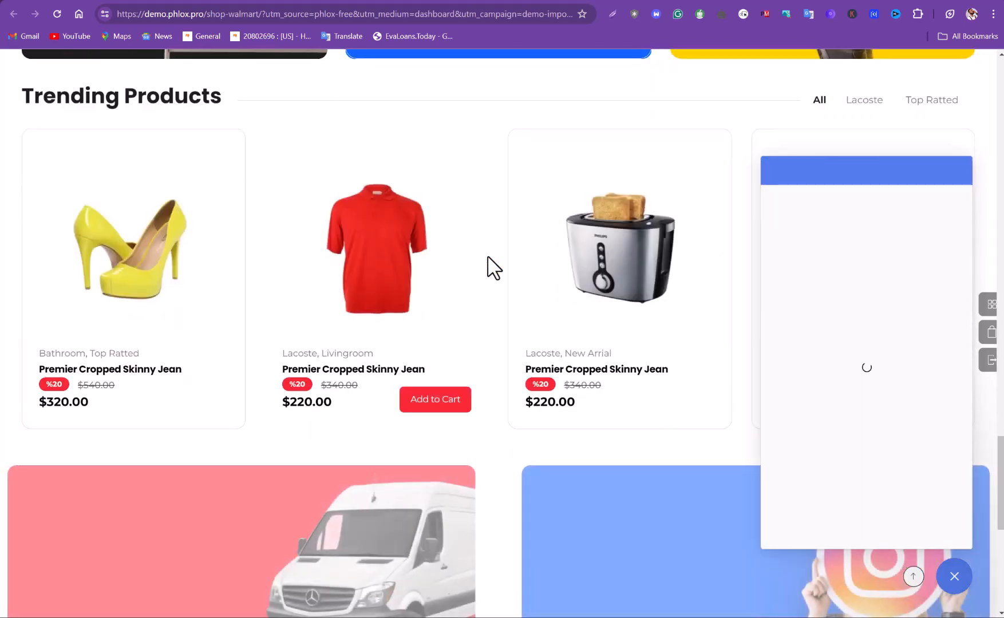
scroll(494, 268, "down", 5)
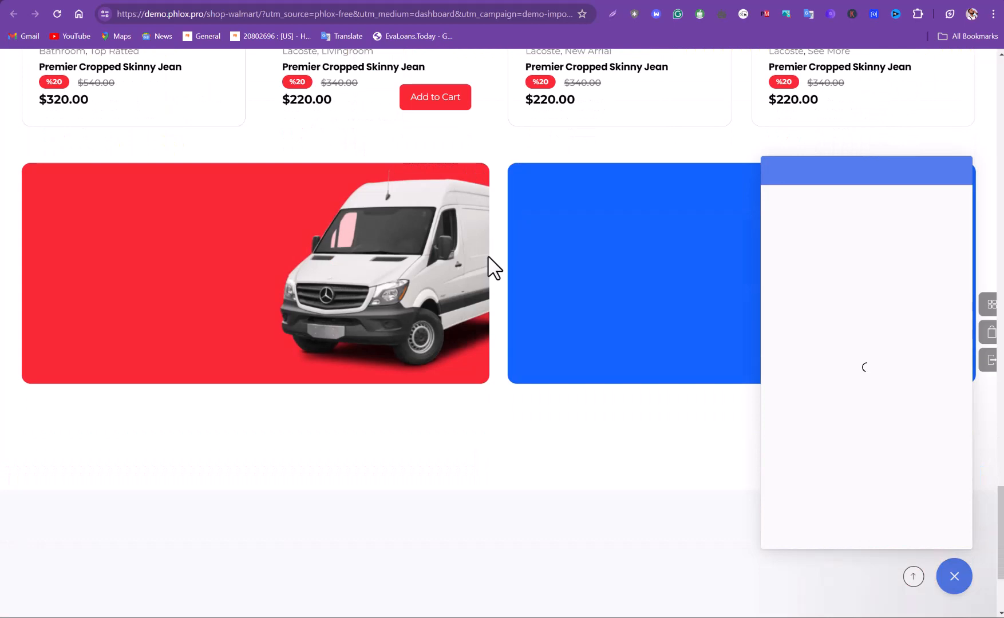
scroll(494, 268, "up", 7)
scroll(494, 268, "down", 6)
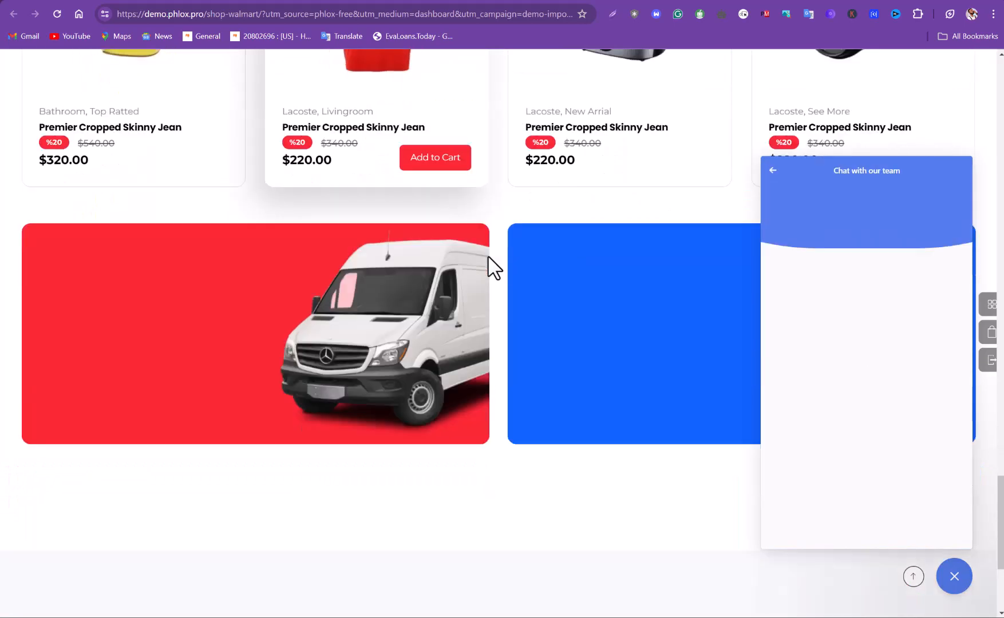
scroll(494, 268, "down", 1)
scroll(494, 268, "down", 3)
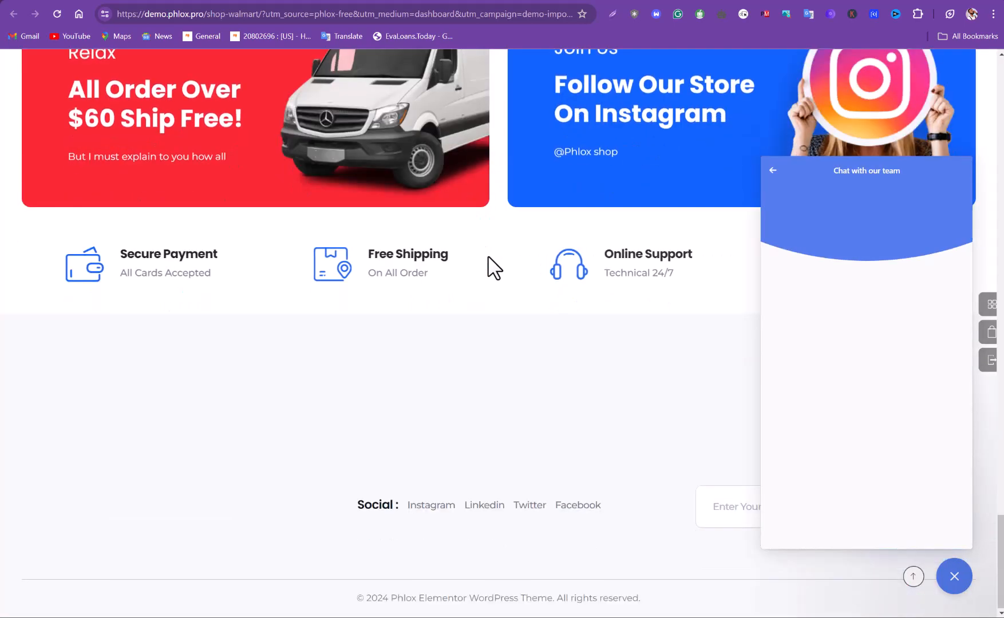
scroll(494, 268, "up", 4)
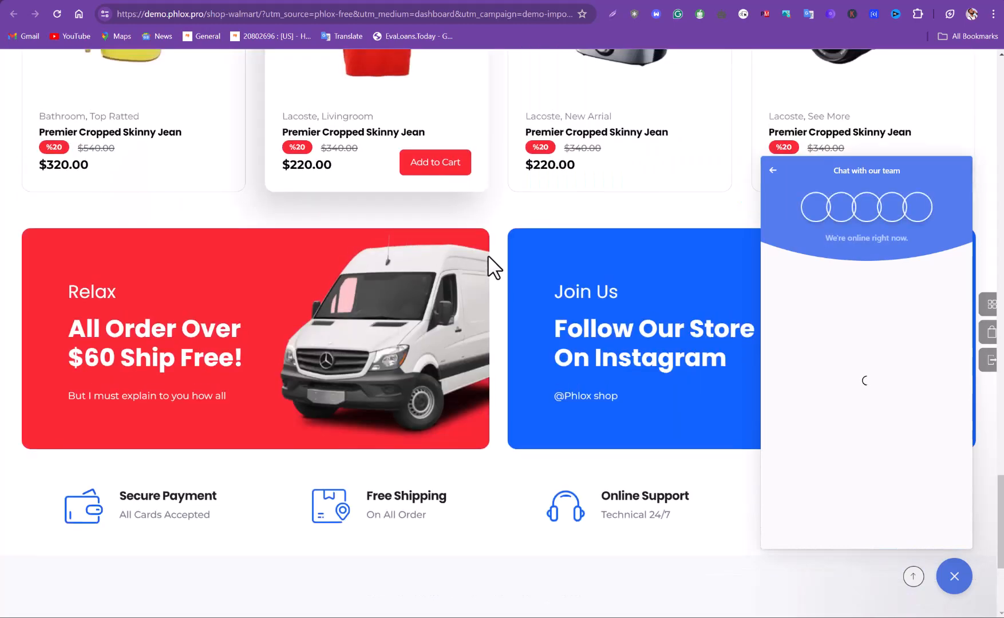
scroll(494, 268, "down", 4)
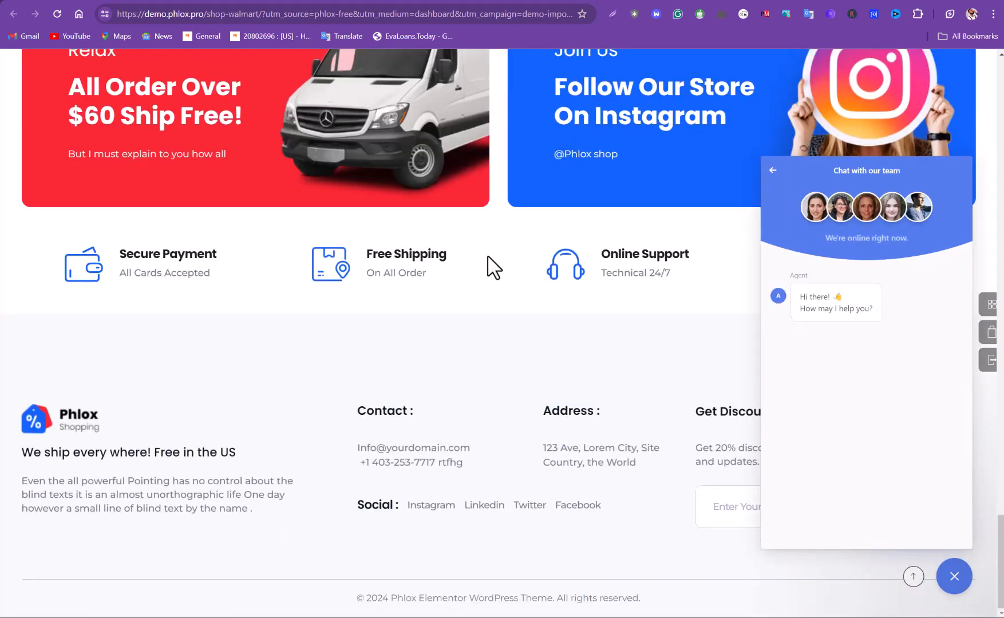
Look back over the Retail Shop demo homepage from its footer up to the sale banner and header.
scroll(487, 256, "up", 13)
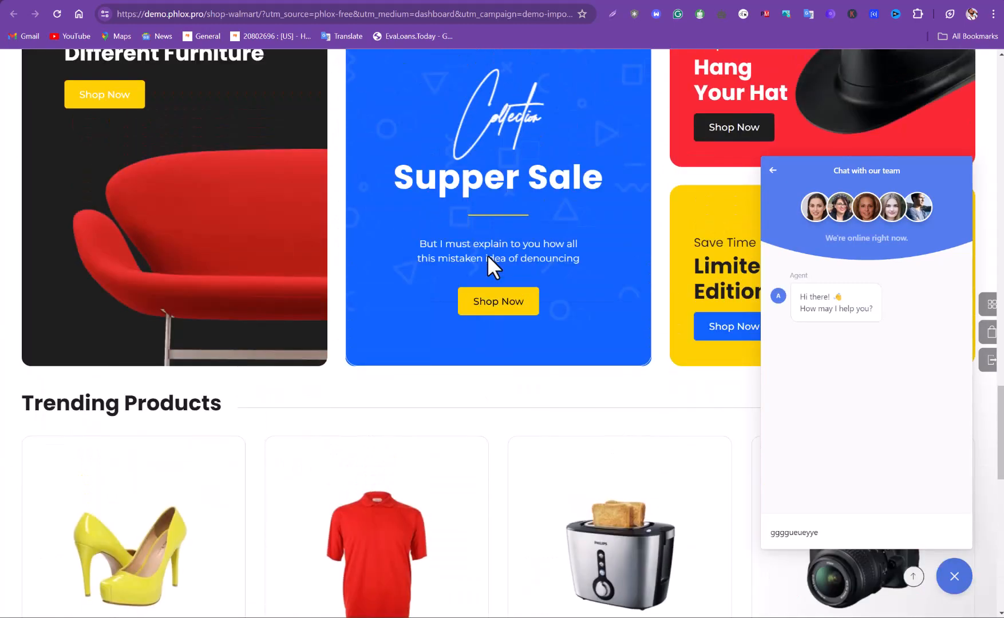
scroll(487, 255, "up", 9)
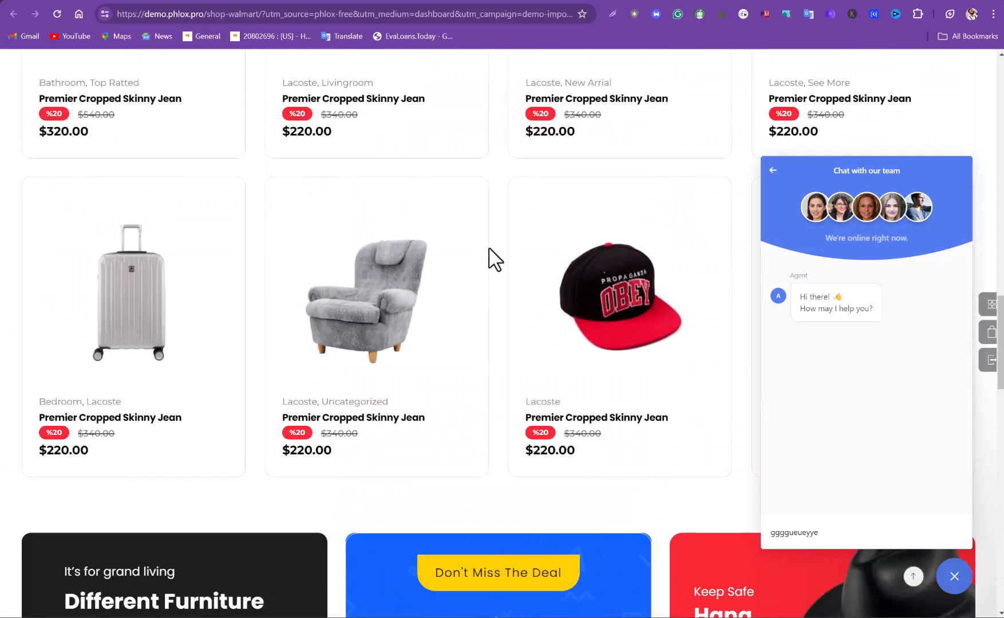
scroll(498, 246, "up", 7)
scroll(505, 121, "up", 7)
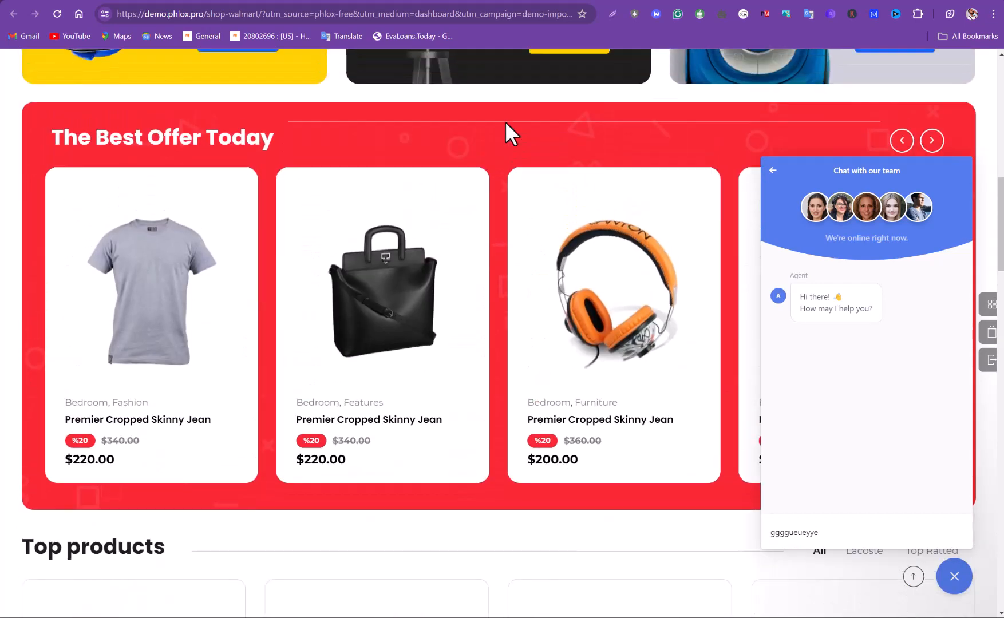
scroll(505, 121, "up", 10)
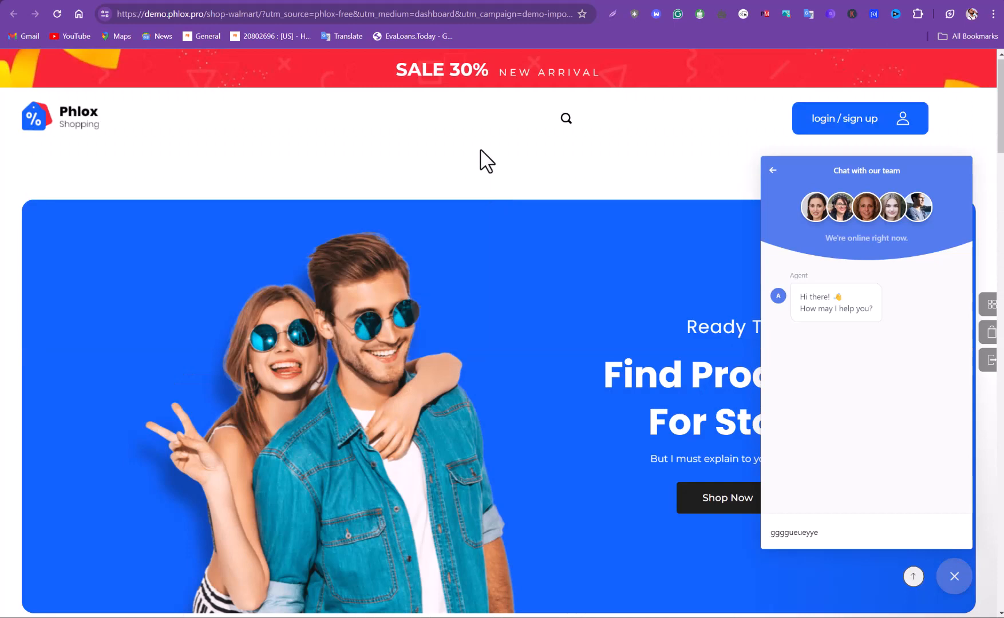
Back in the Phlox Pro demo importer, start the Design Agency import and install the required plugins Depicter, Phlox Portfolio, Contact Form 7 and WP ULike.
left_click(469, 1)
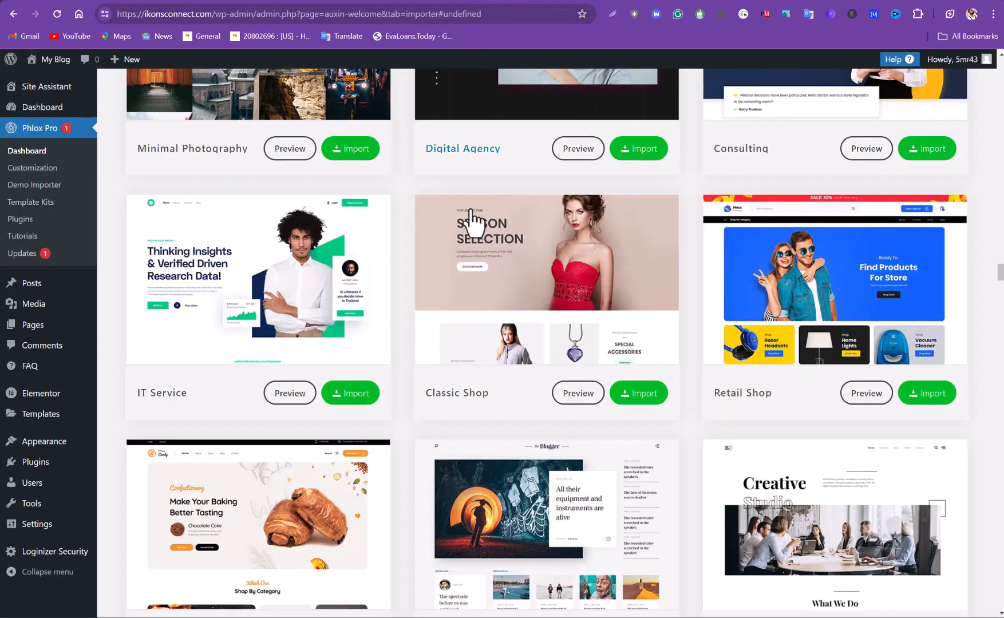
scroll(470, 207, "up", 3)
scroll(470, 207, "down", 3)
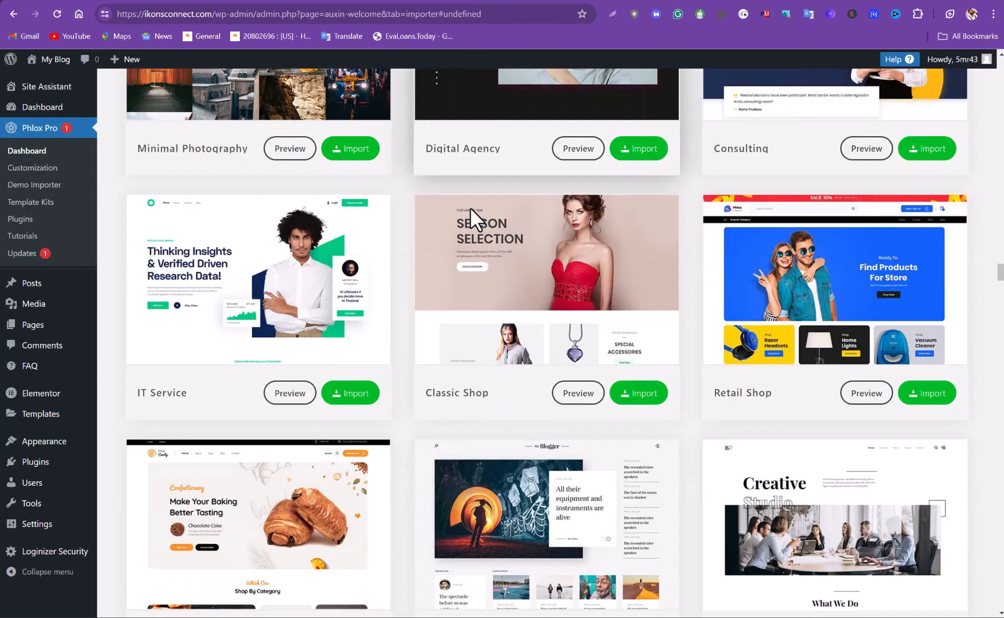
scroll(491, 251, "down", 3)
scroll(501, 295, "down", 3)
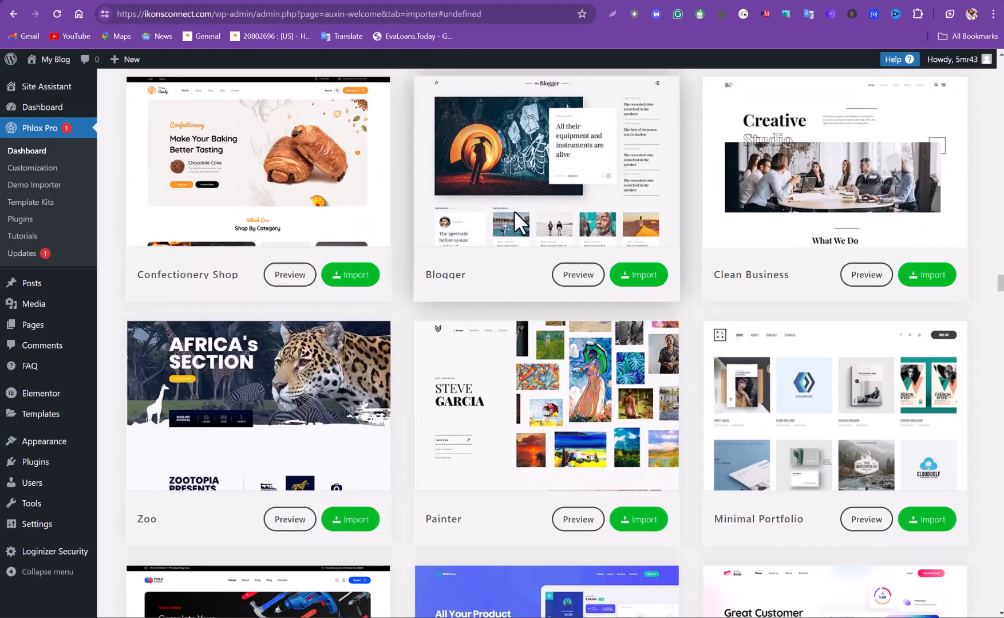
scroll(534, 240, "down", 4)
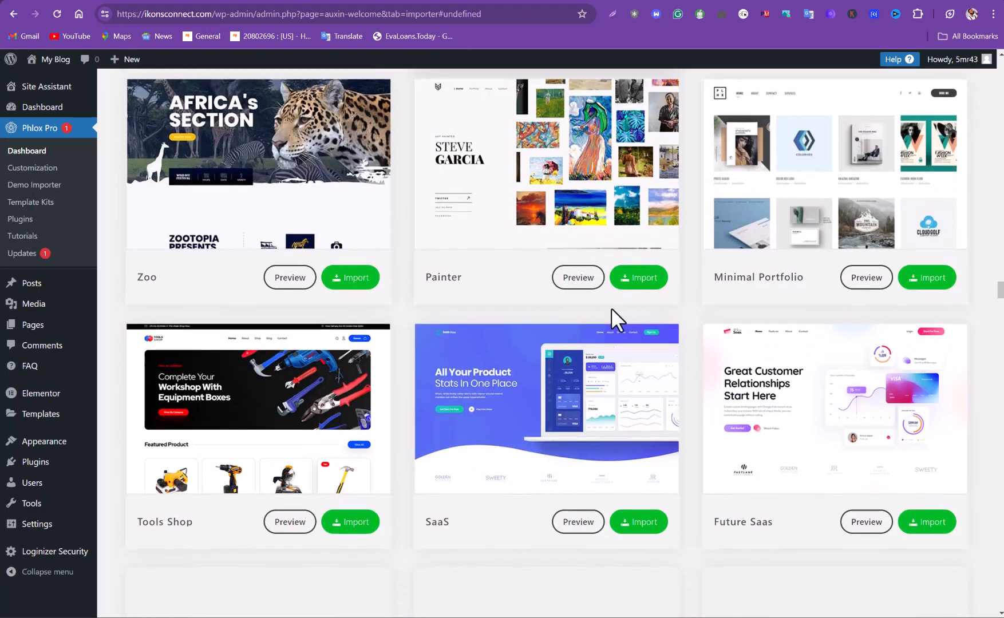
scroll(608, 310, "down", 1)
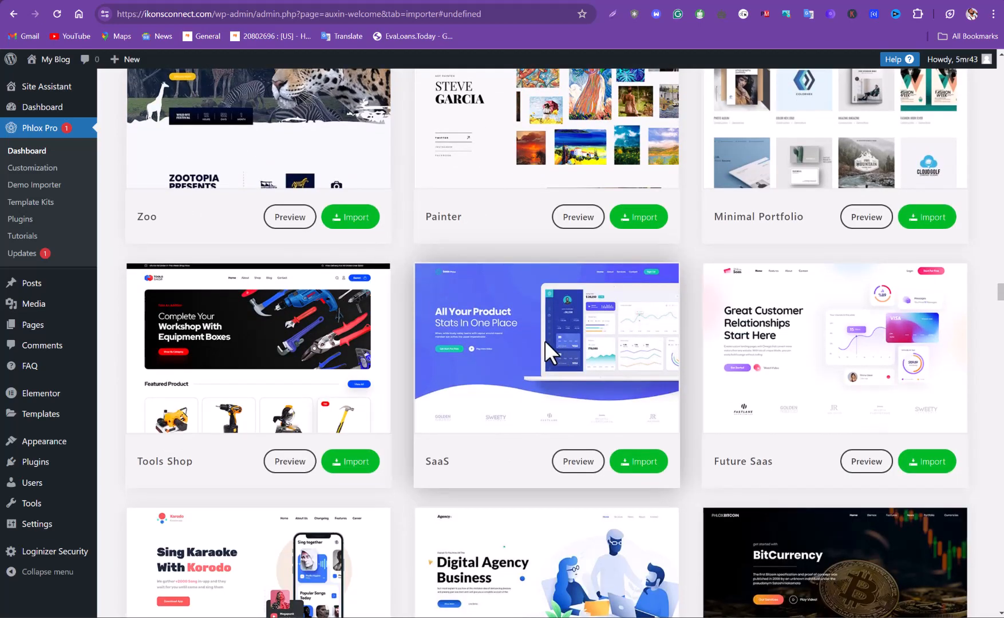
scroll(538, 327, "down", 5)
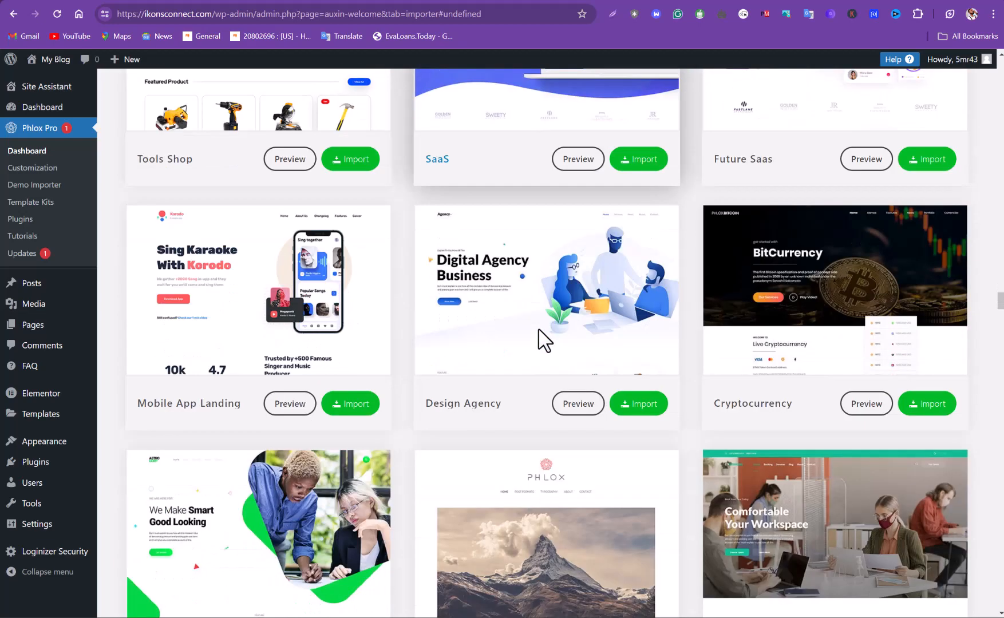
left_click(638, 408)
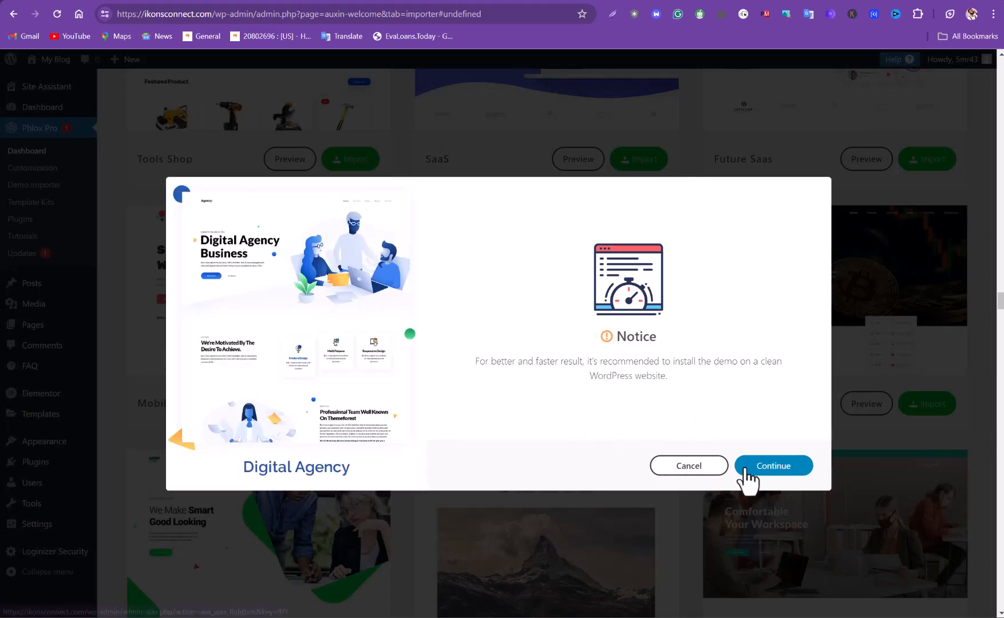
left_click(745, 468)
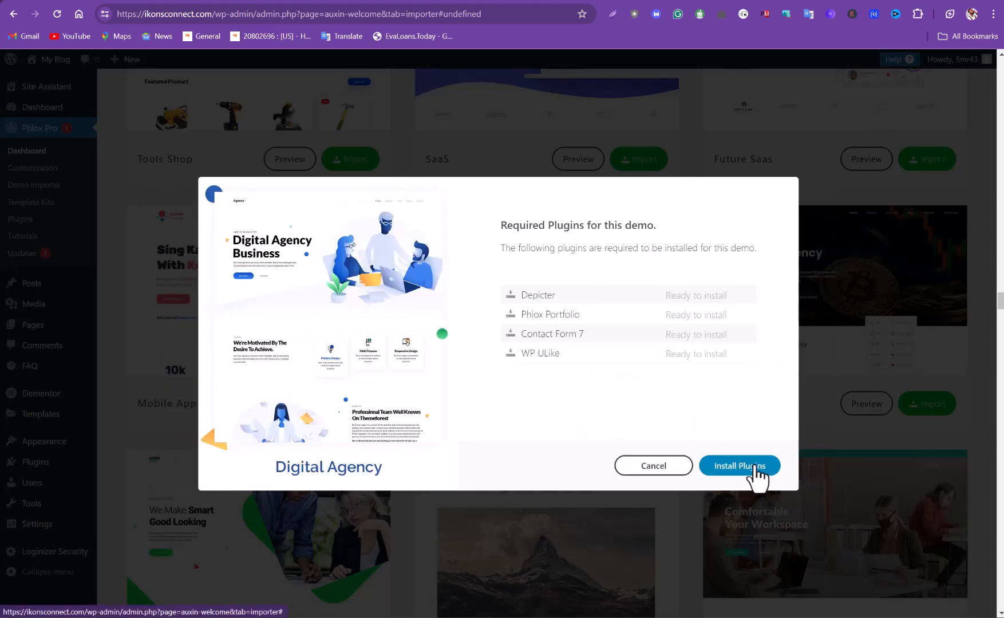
left_click(742, 467)
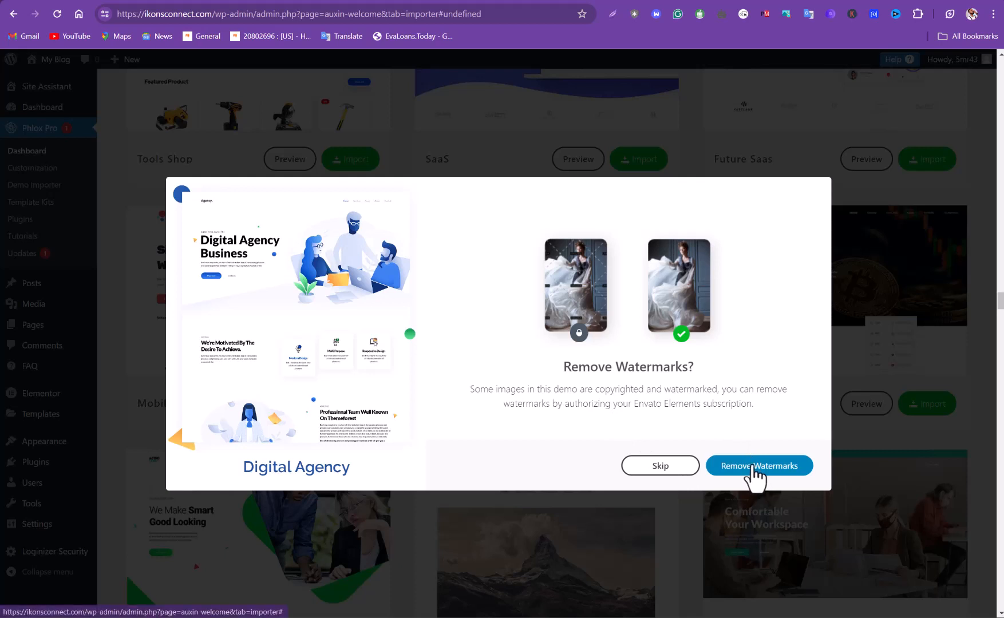
Skip watermark removal and import the demo content as a complete pre-build website including media.
left_click(662, 466)
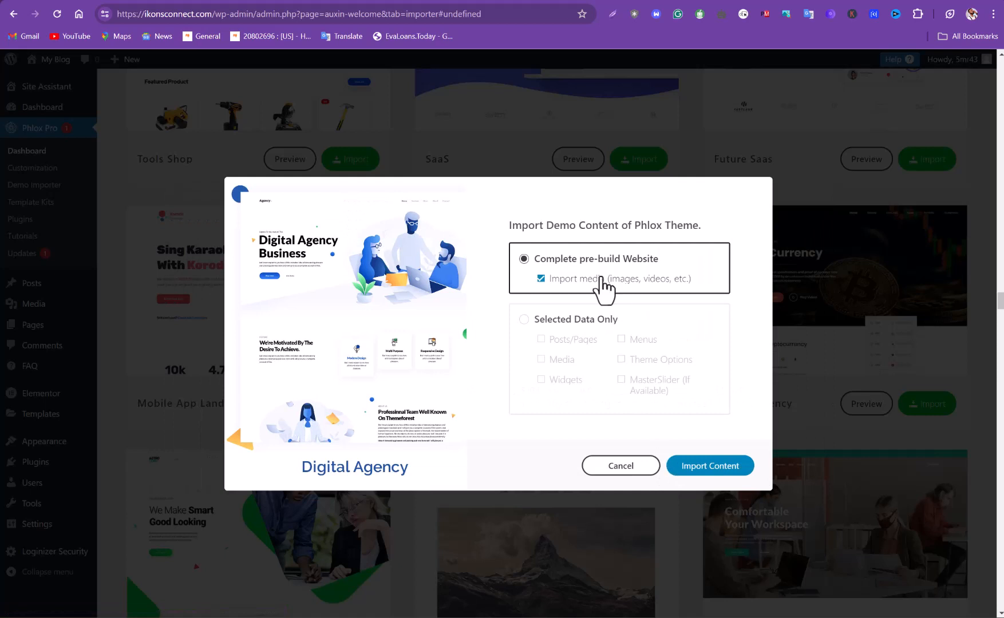
scroll(570, 292, "down", 2)
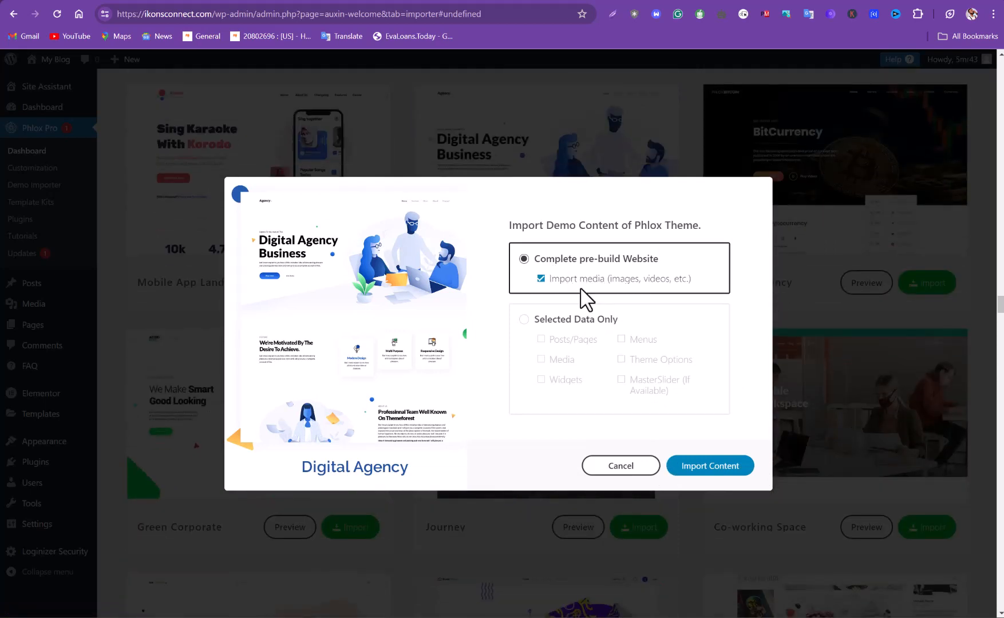
scroll(577, 296, "up", 3)
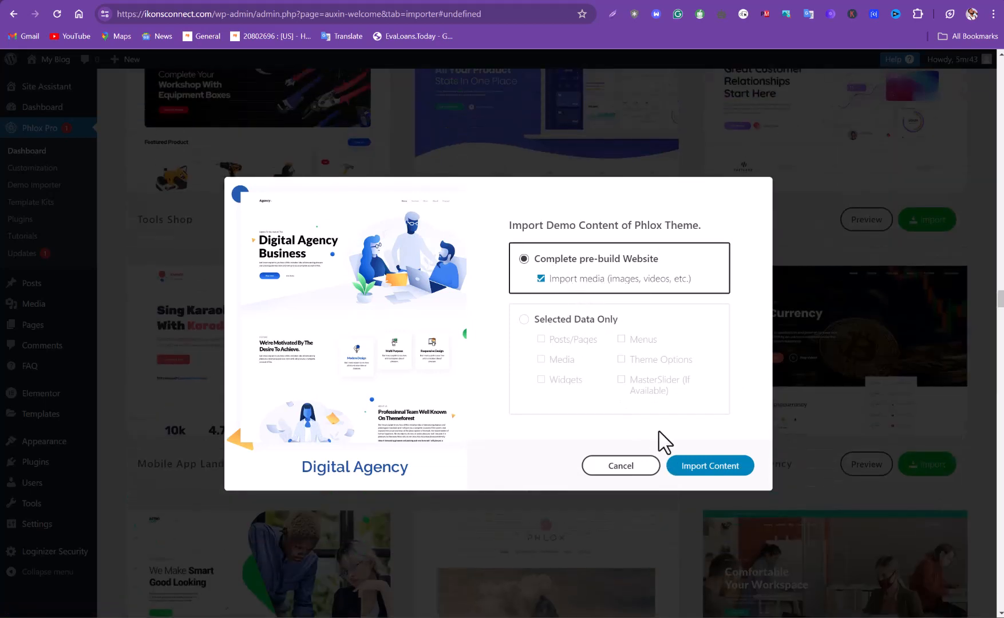
left_click(709, 467)
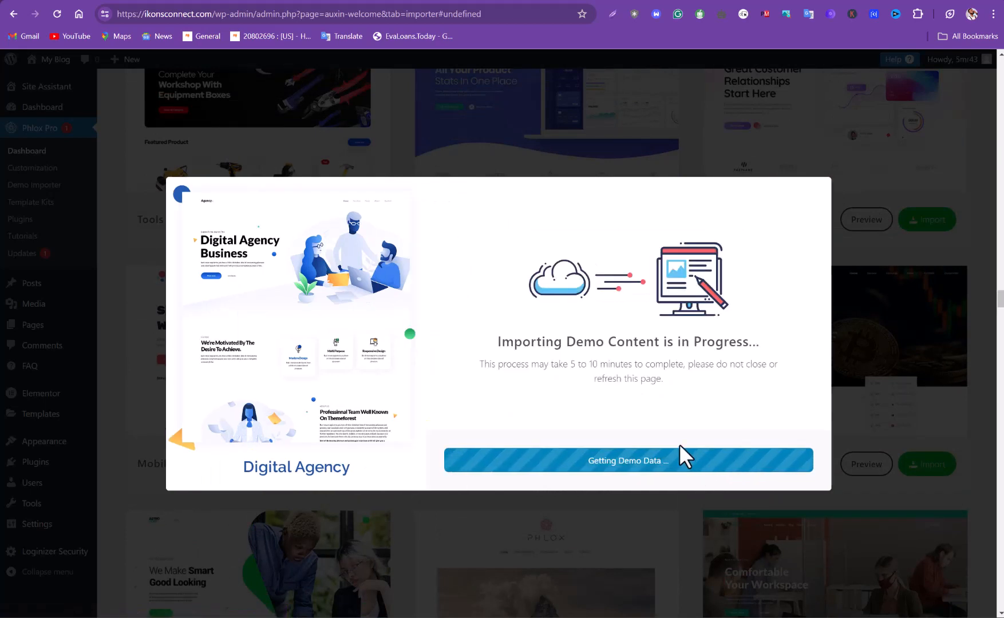
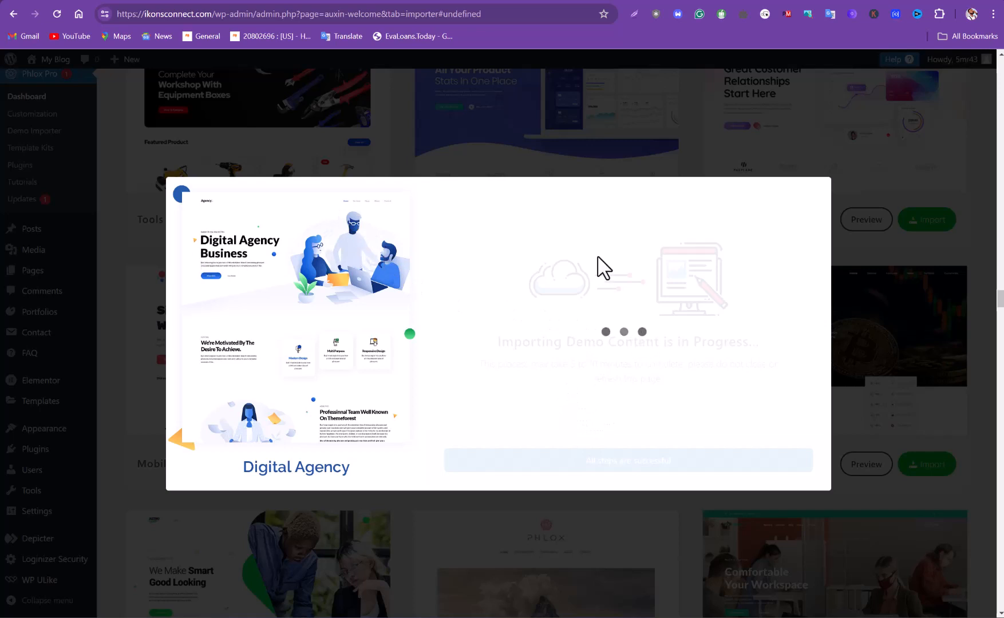
Reload the demo importer page and check the Design Agency demo's import status in the template list.
left_click(56, 13)
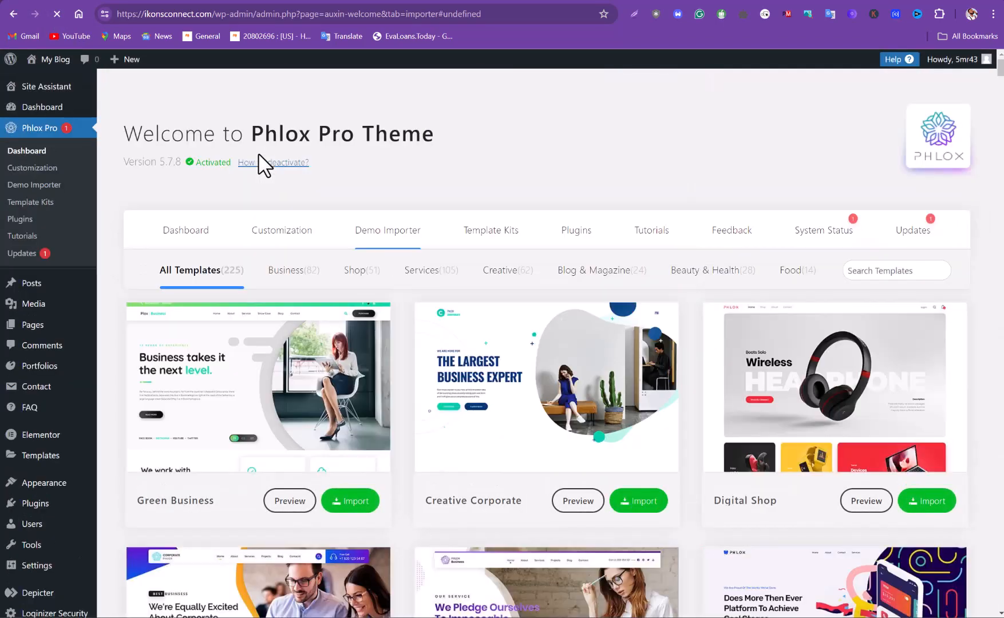
scroll(258, 164, "down", 10)
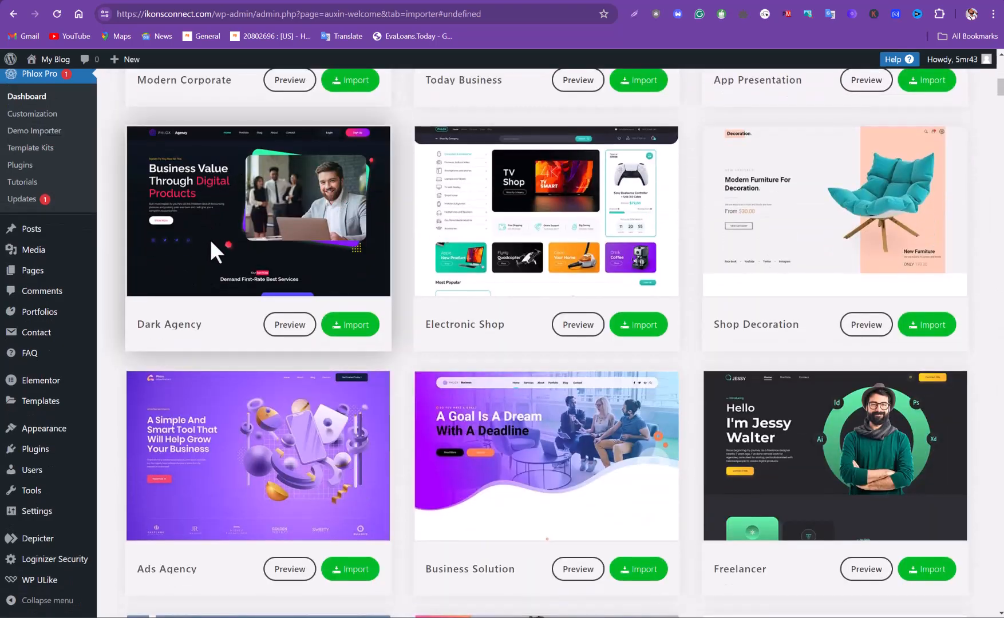
scroll(705, 359, "down", 8)
scroll(687, 366, "down", 20)
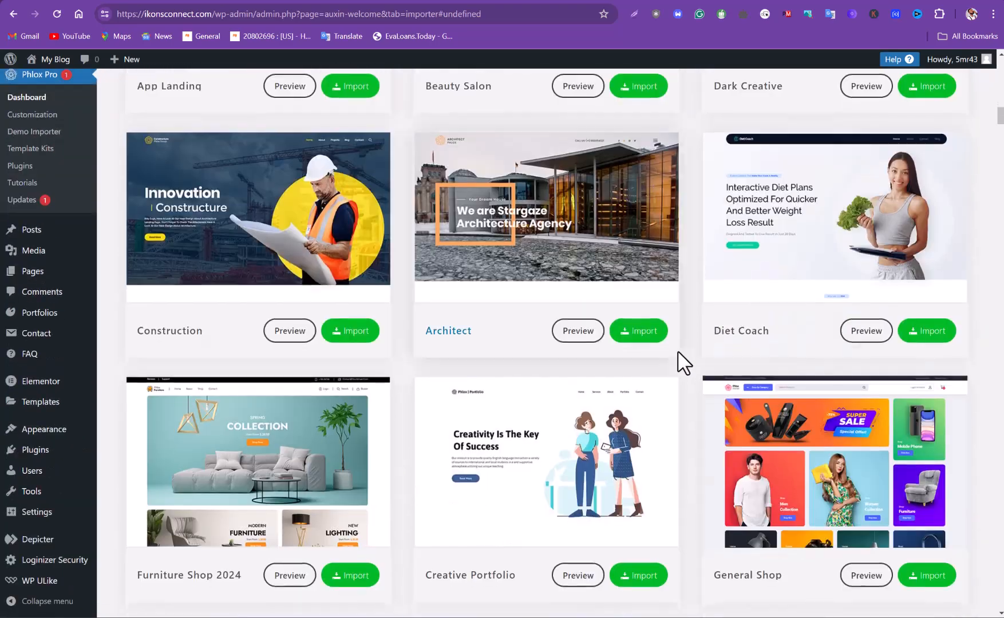
scroll(681, 360, "down", 15)
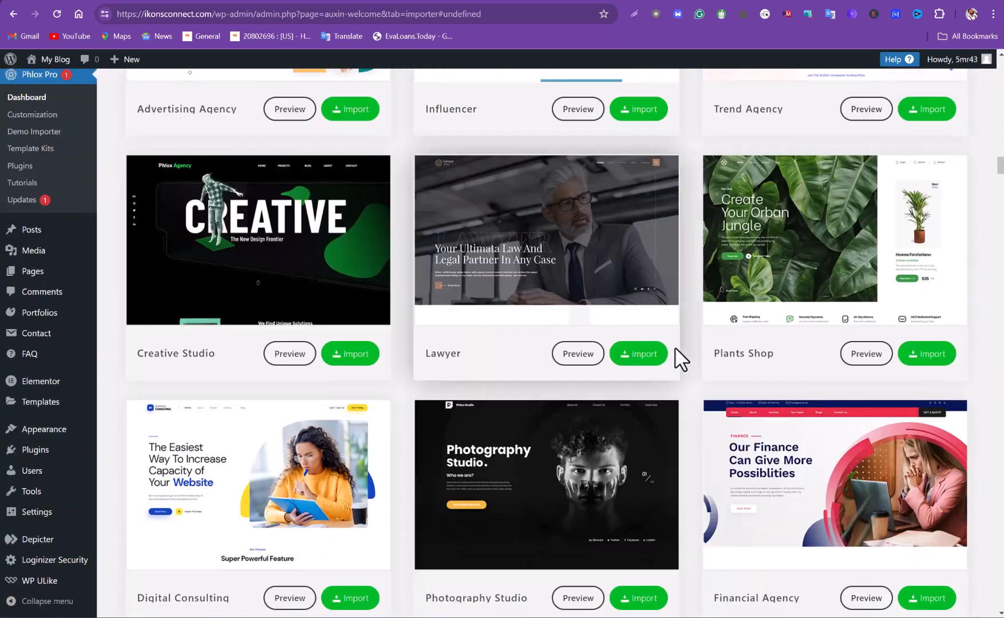
scroll(670, 358, "down", 20)
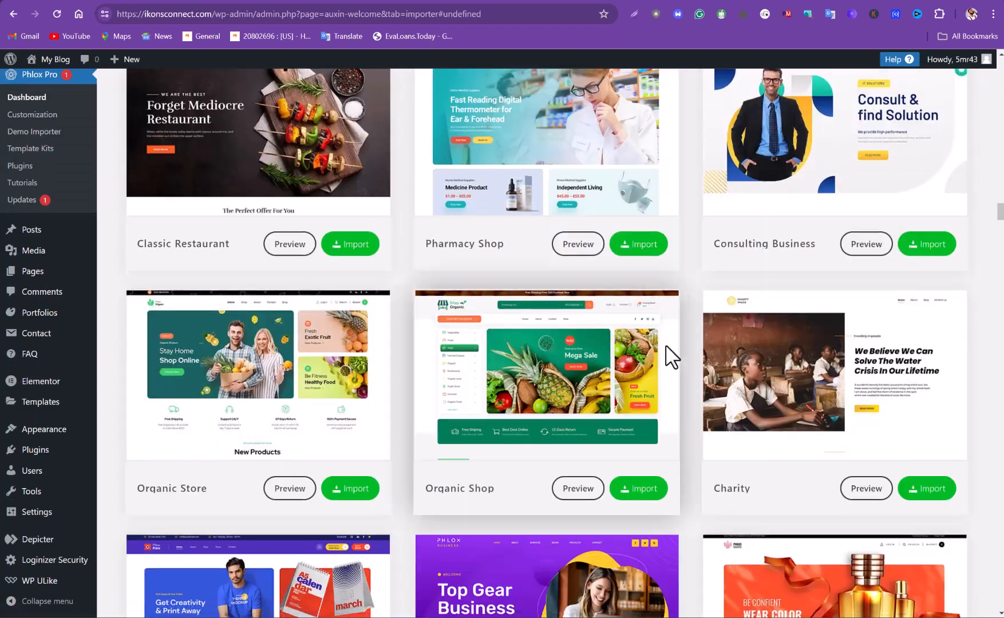
scroll(665, 342, "down", 9)
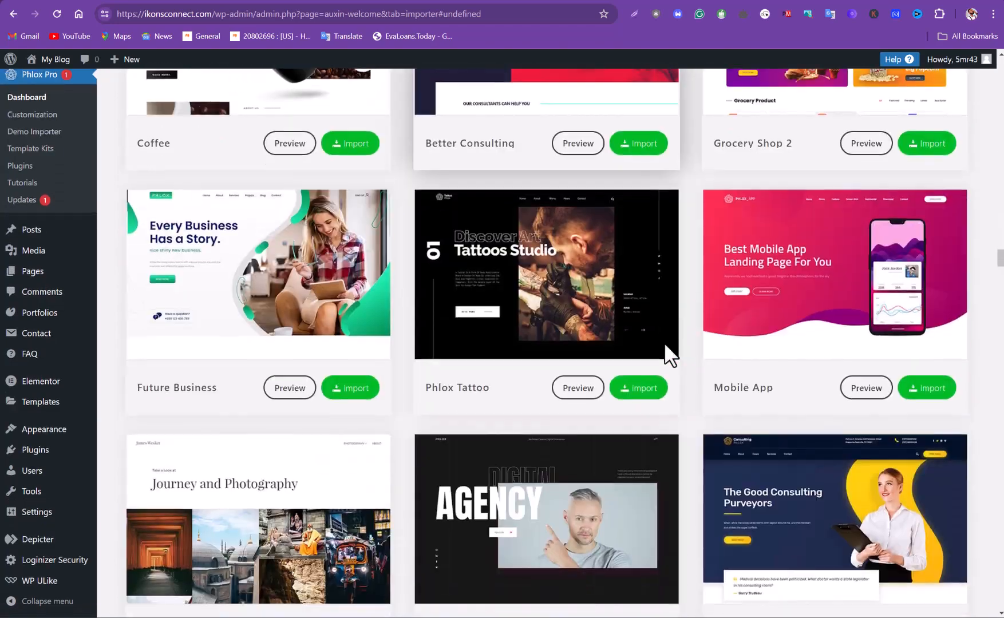
scroll(666, 351, "down", 11)
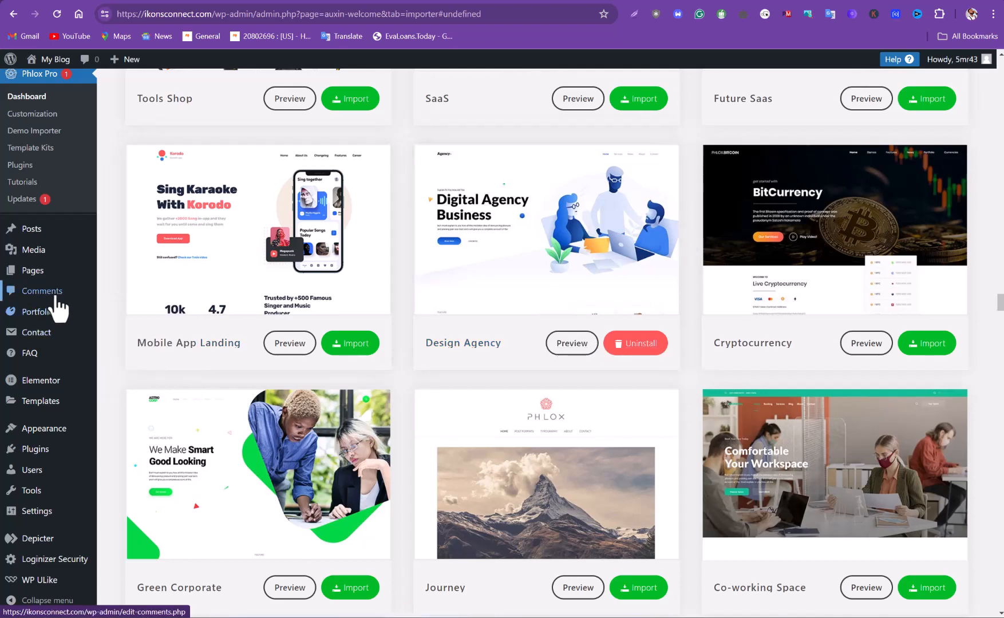
mouse_move(56, 275)
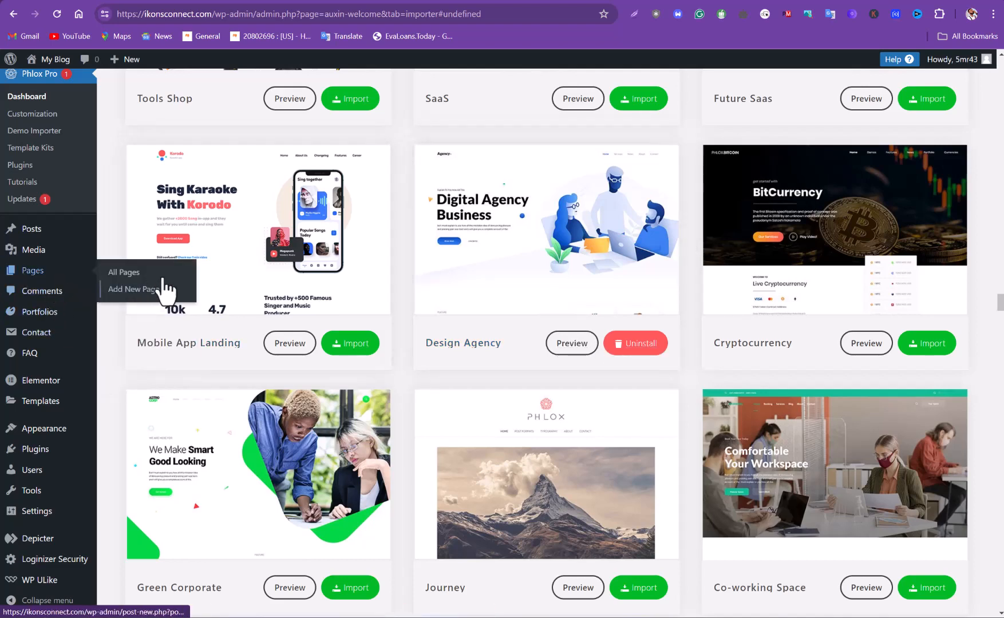
scroll(362, 236, "up", 1)
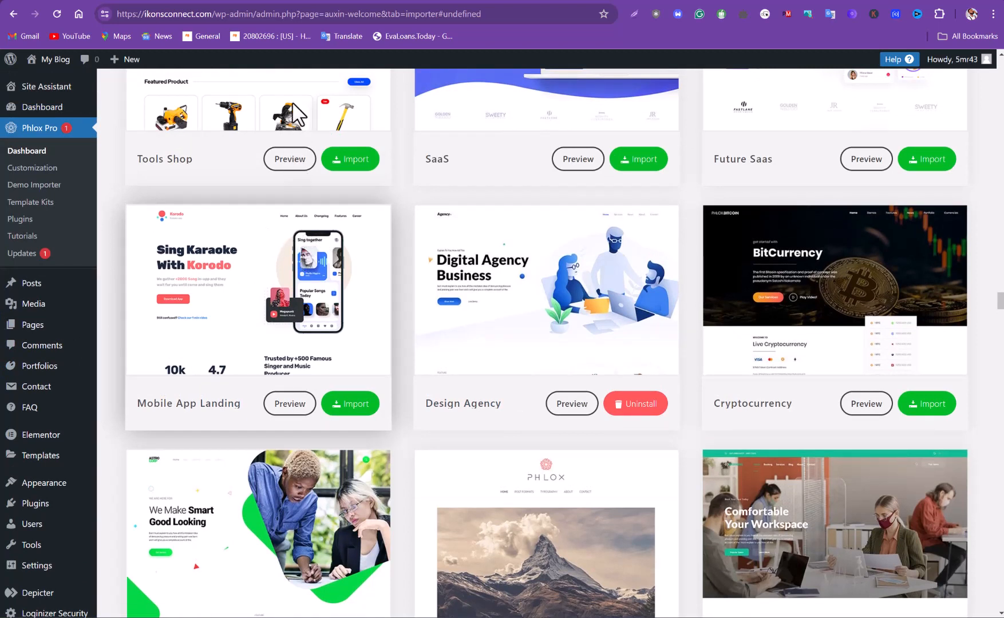
Load the ikonsconnect.com homepage and examine the imported hero, Feature and About Us sections.
key("Return")
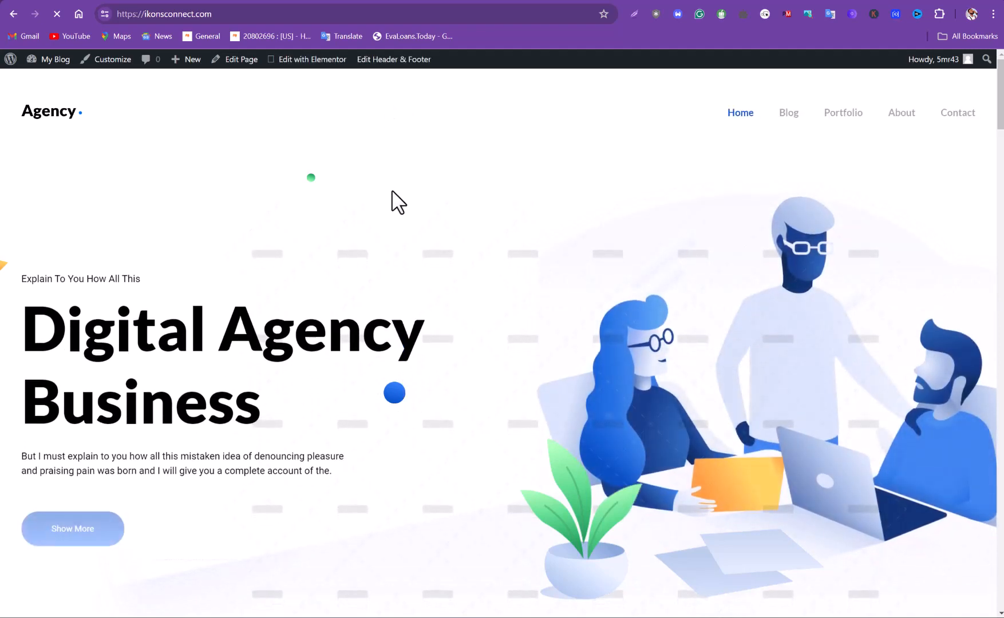
scroll(381, 220, "down", 6)
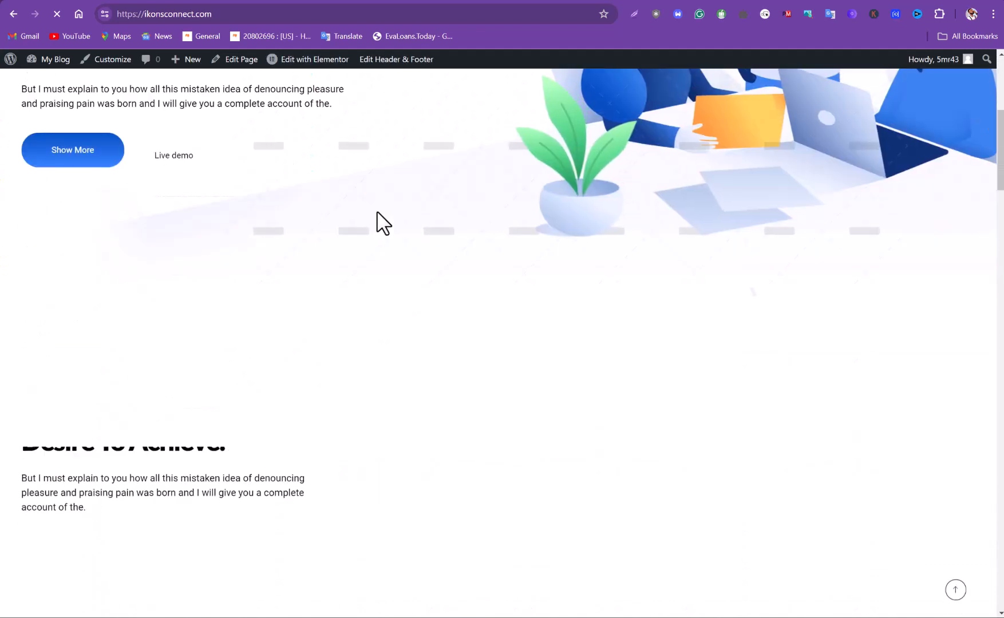
scroll(383, 224, "down", 4)
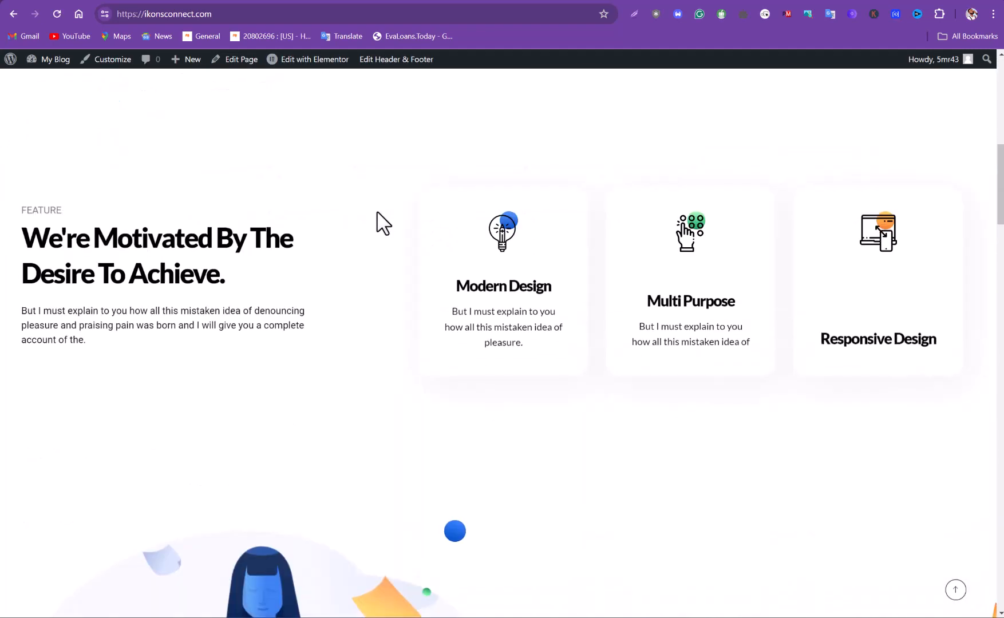
scroll(383, 223, "down", 5)
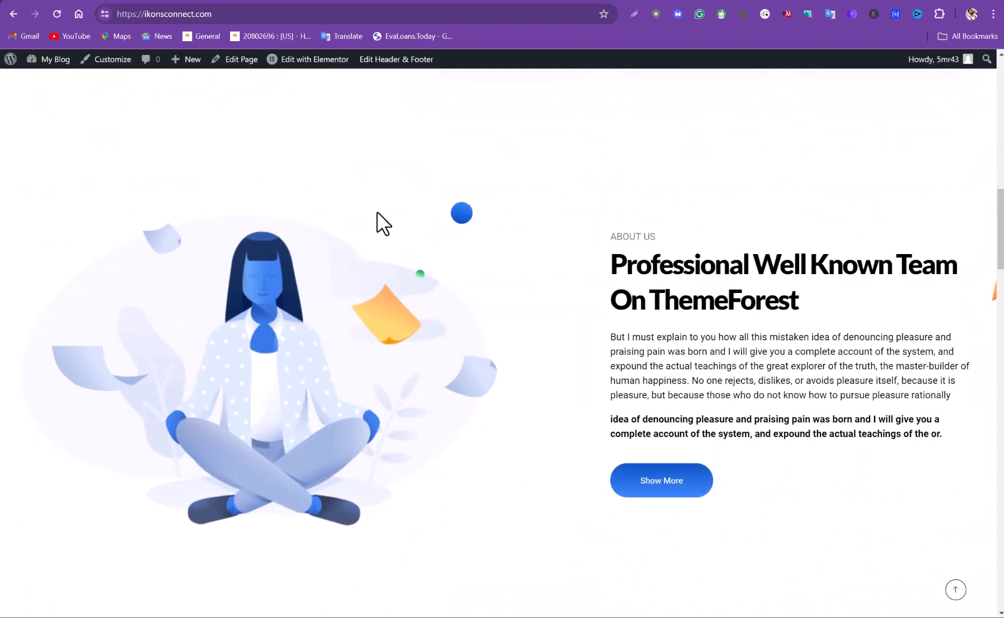
scroll(383, 224, "down", 3)
scroll(383, 223, "up", 6)
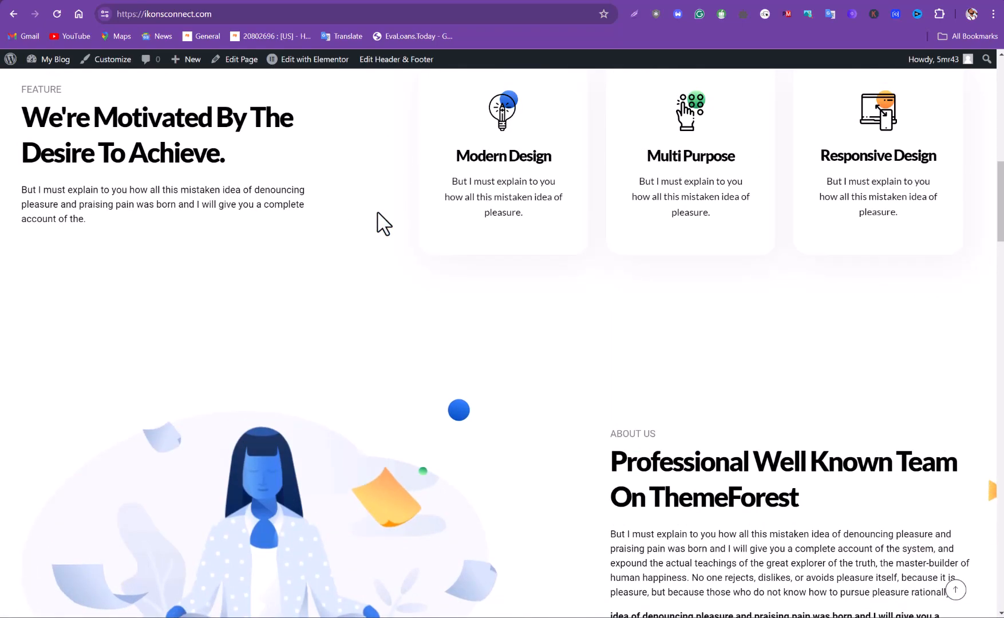
Examine the Projects section and its portfolio carousel on the ikonsconnect.com homepage.
scroll(378, 213, "down", 7)
scroll(376, 224, "down", 6)
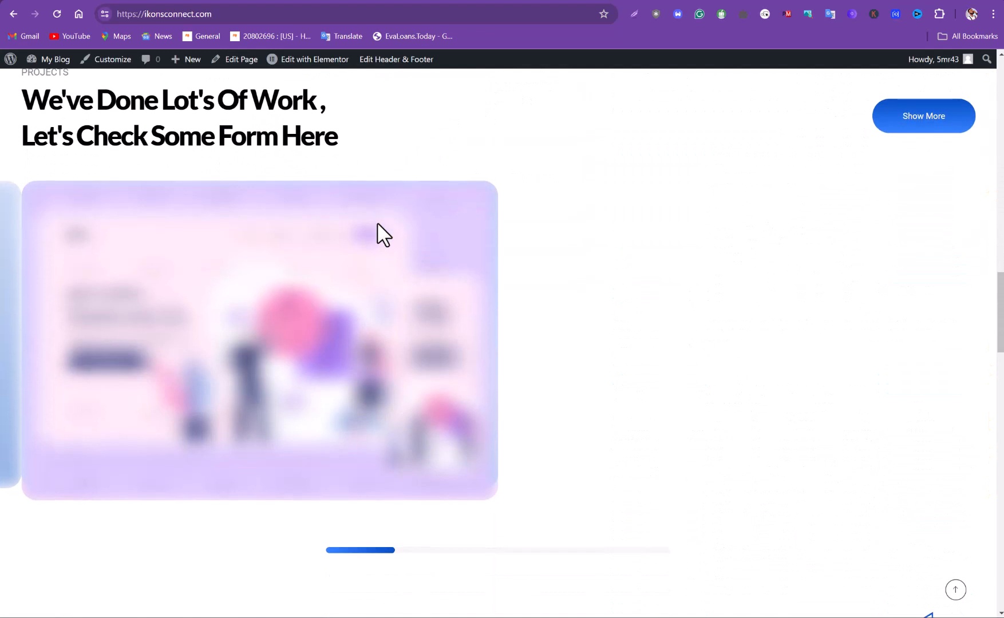
scroll(333, 210, "up", 1)
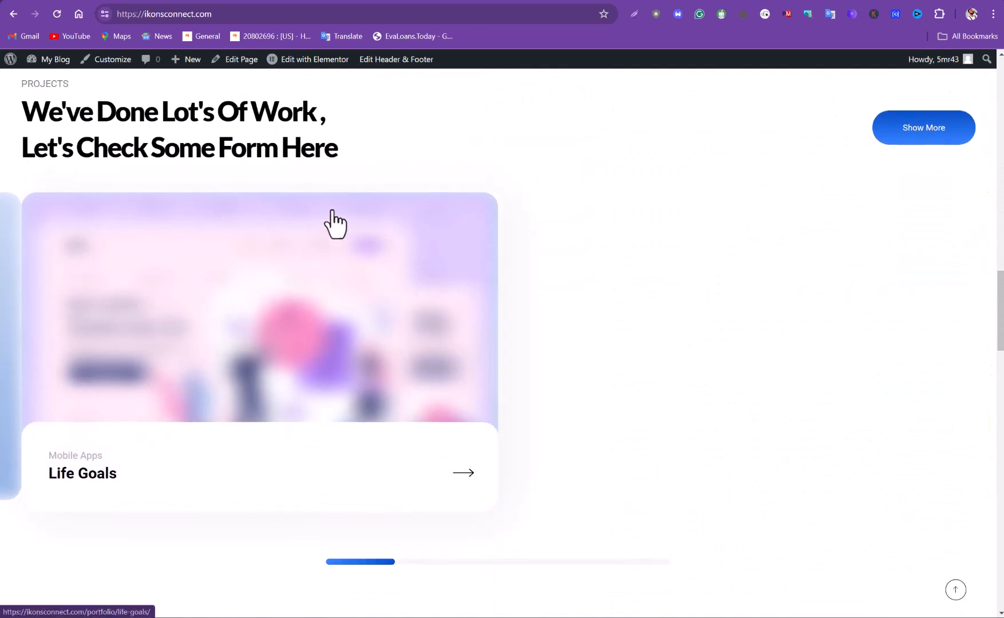
scroll(335, 224, "up", 3)
scroll(332, 221, "down", 1)
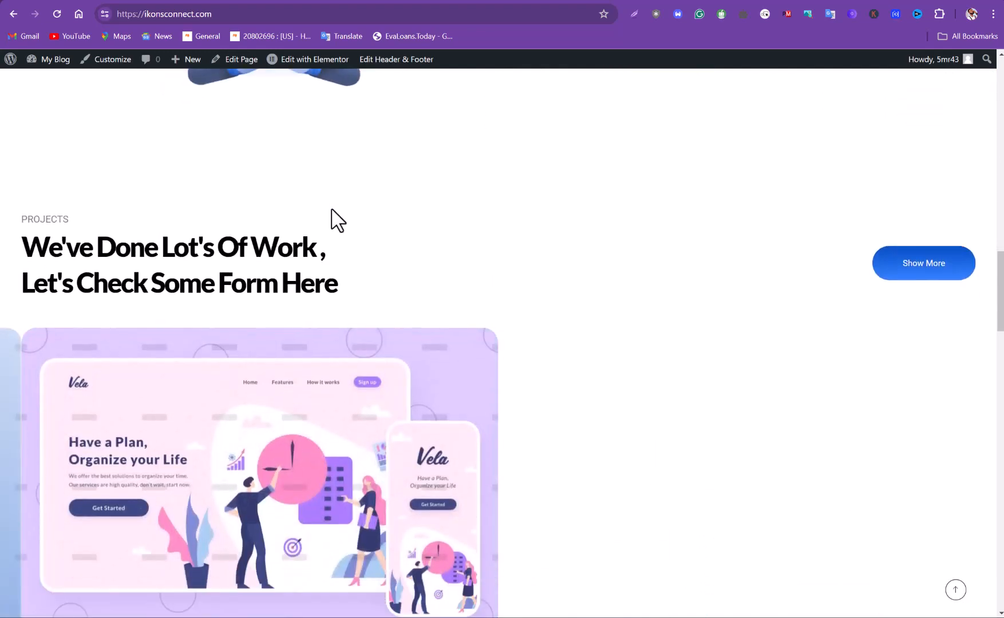
scroll(338, 221, "down", 3)
Review the Counting figures, customer testimonials, Last News posts and brand logos further down the homepage.
scroll(338, 221, "down", 6)
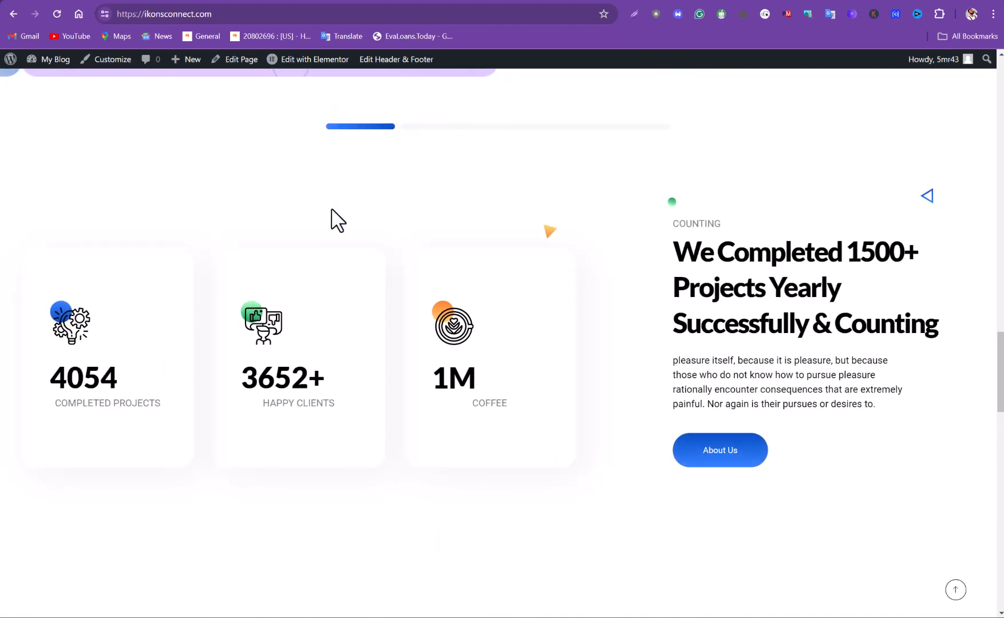
scroll(337, 220, "down", 5)
scroll(337, 220, "down", 6)
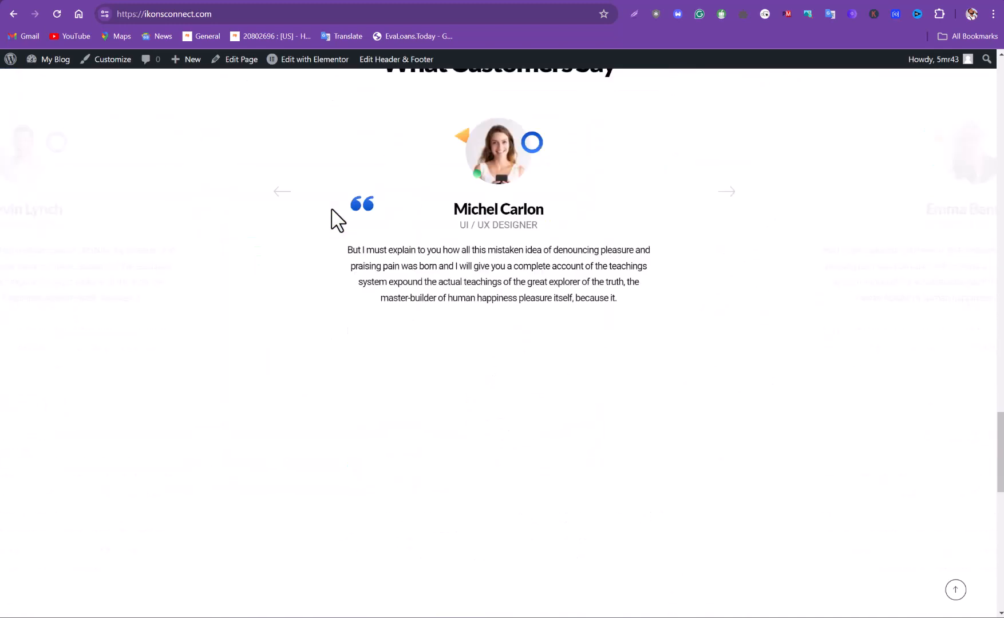
scroll(338, 221, "down", 4)
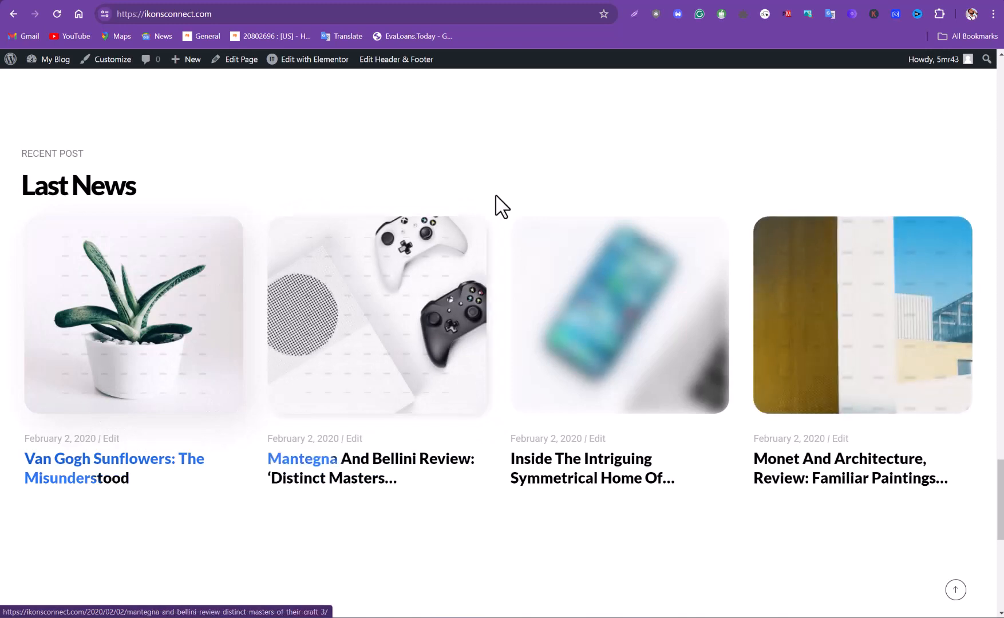
scroll(512, 206, "down", 3)
scroll(519, 203, "up", 2)
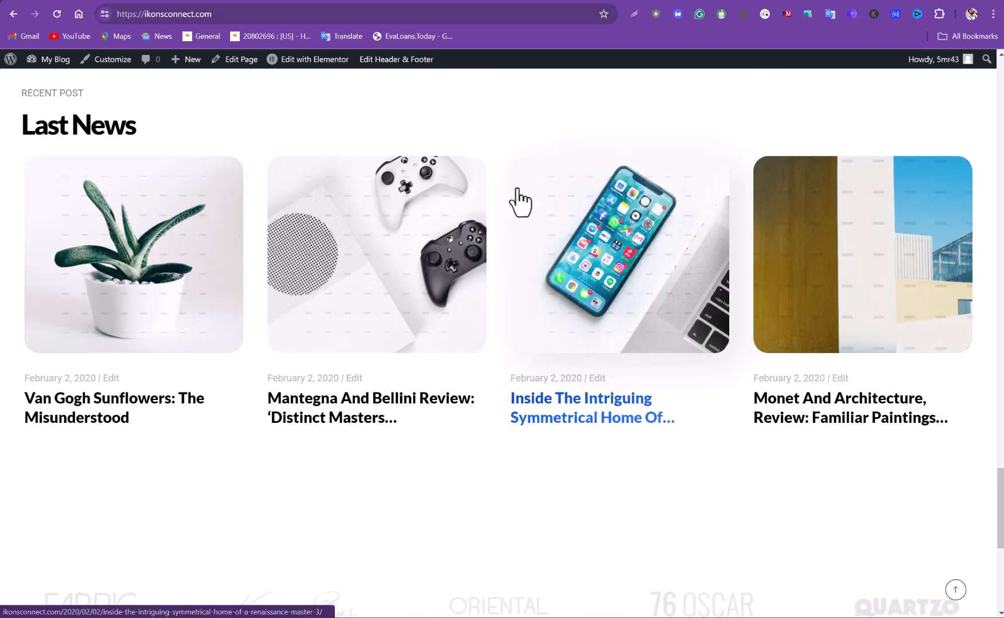
scroll(520, 184, "down", 4)
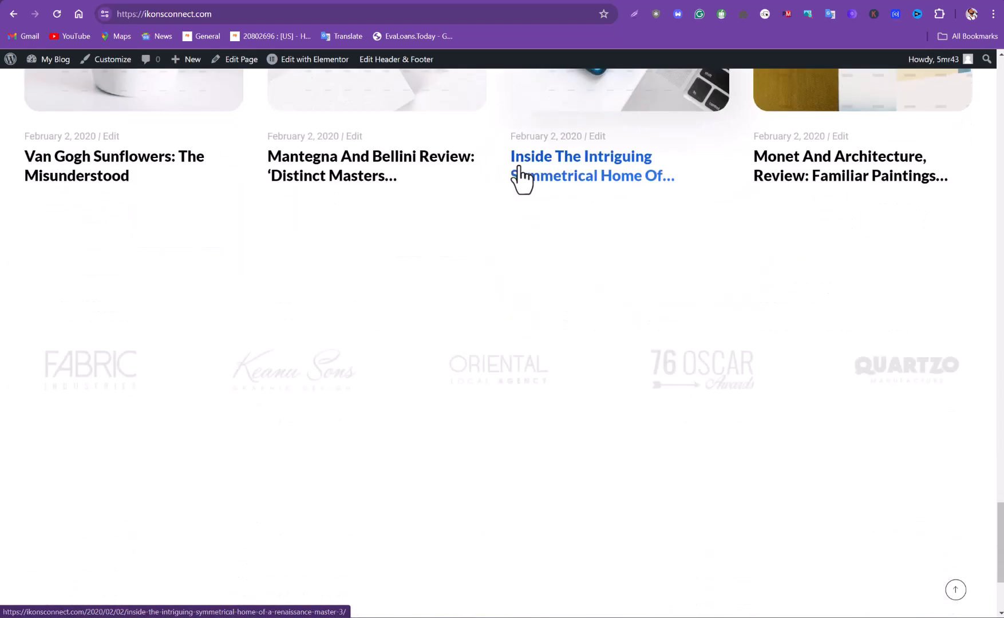
Review the home page's footer, client logos, Last News posts, project counters, feature cards and hero section.
scroll(521, 178, "down", 3)
scroll(517, 179, "up", 4)
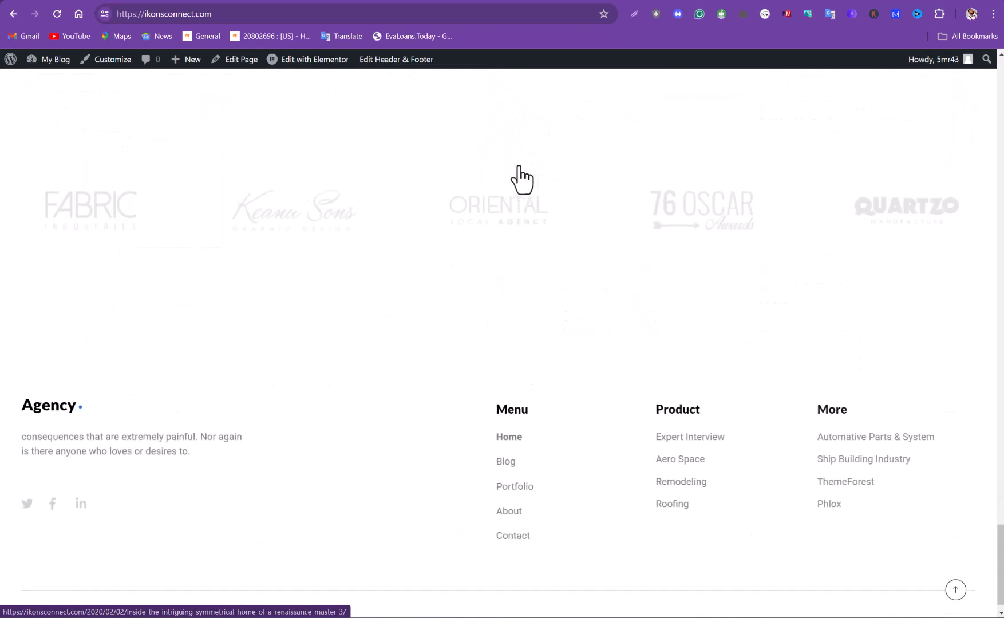
scroll(527, 226, "down", 4)
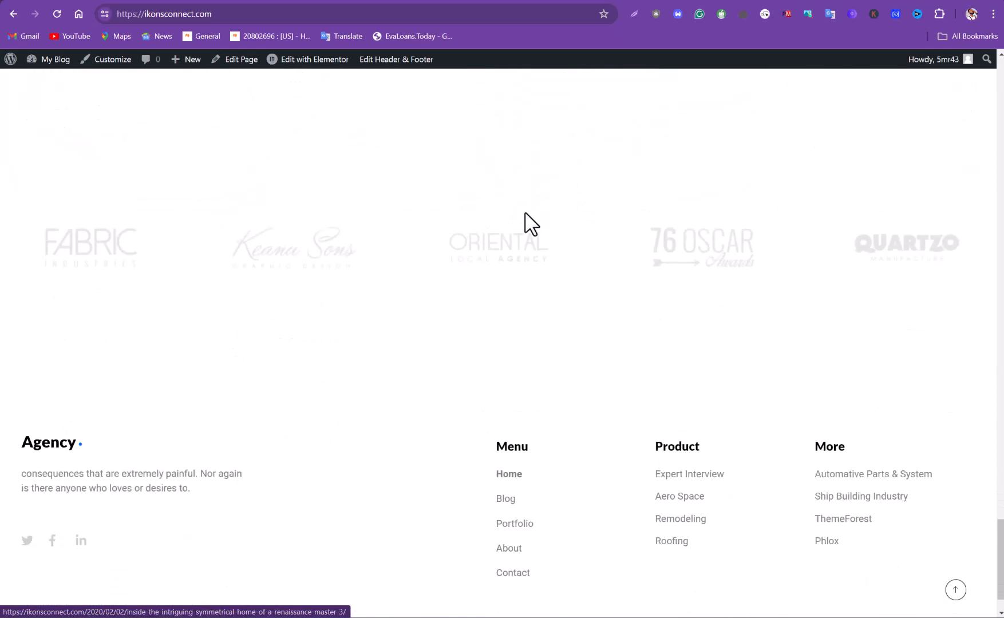
scroll(529, 223, "up", 8)
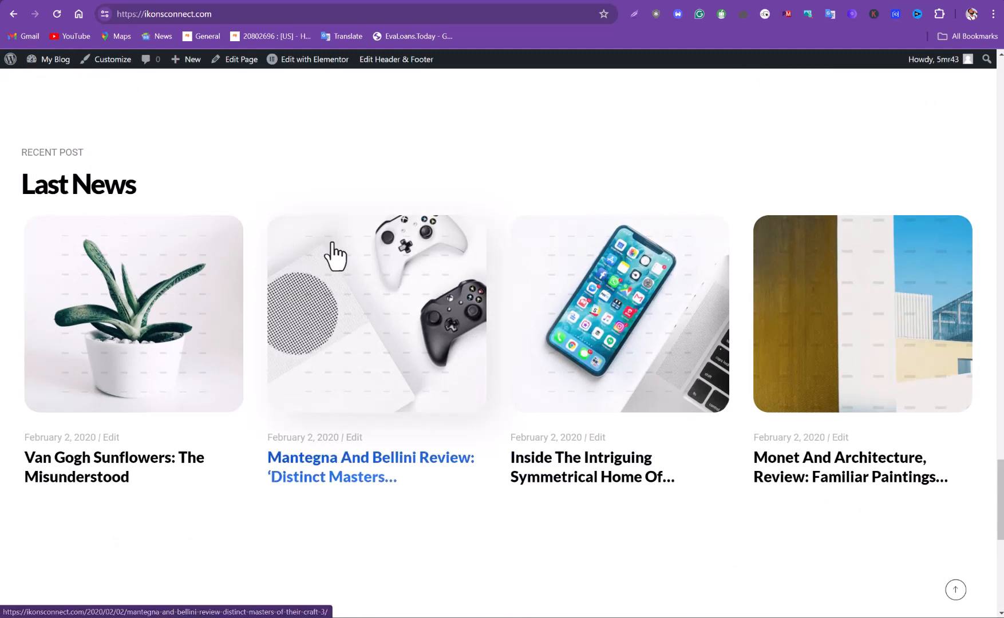
scroll(381, 240, "up", 5)
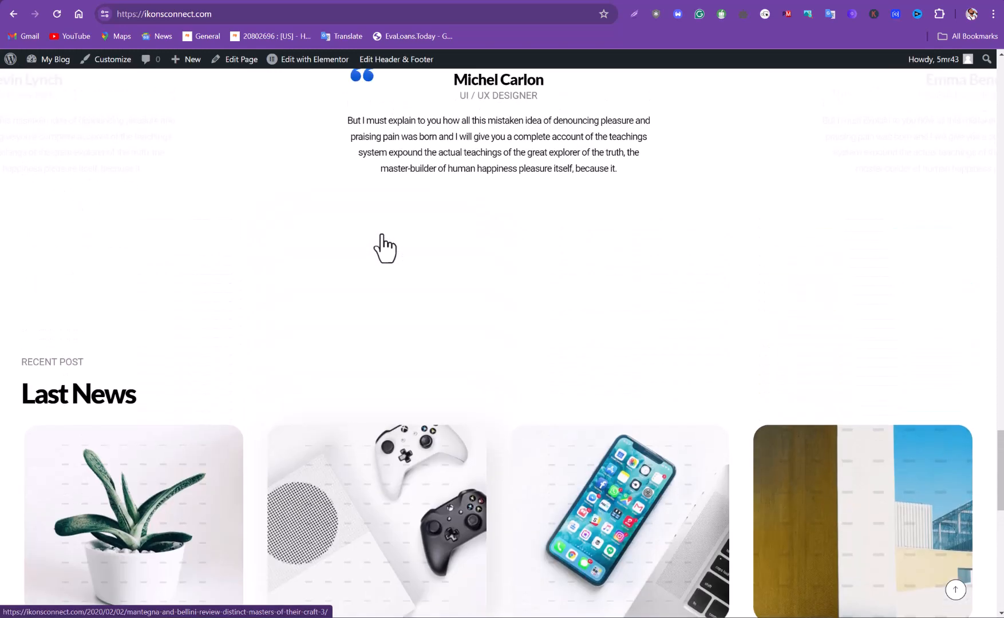
scroll(383, 241, "up", 15)
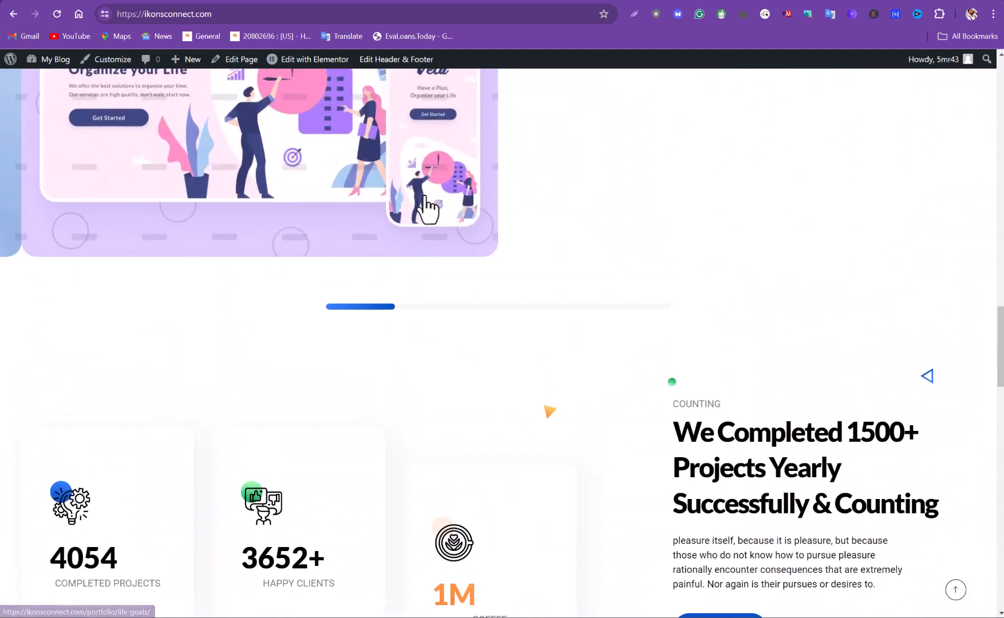
scroll(463, 178, "up", 20)
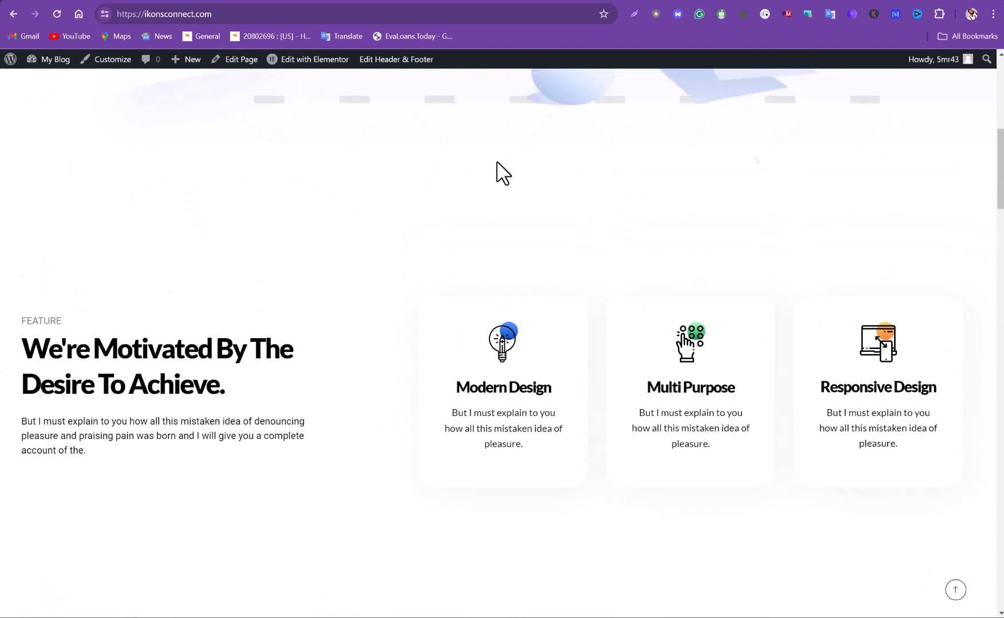
scroll(526, 164, "up", 3)
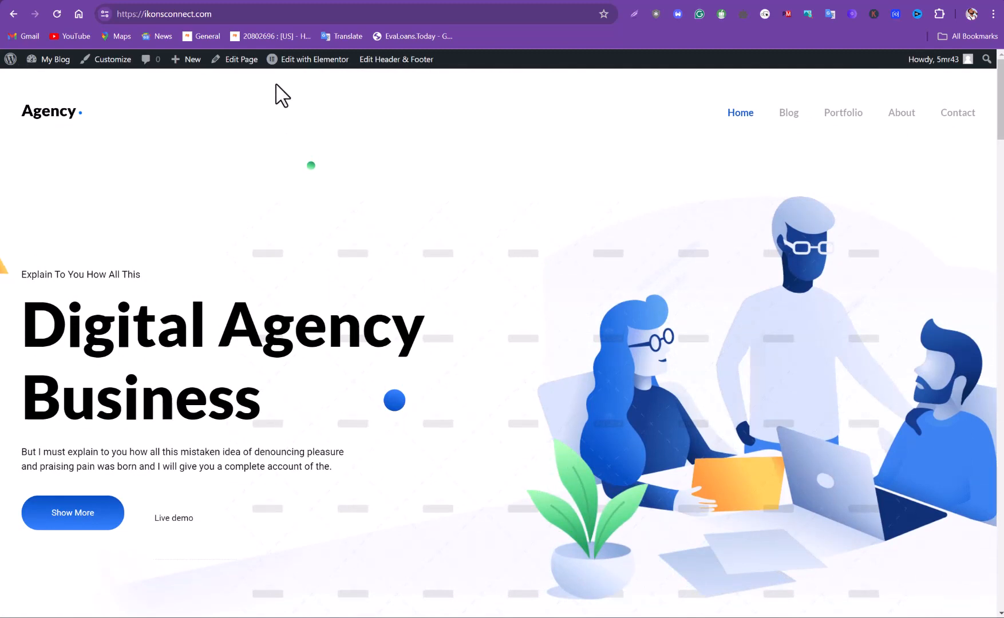
scroll(226, 223, "down", 3)
scroll(211, 197, "up", 3)
Open the site's Blog page and look through its post grid and footer.
left_click(790, 117)
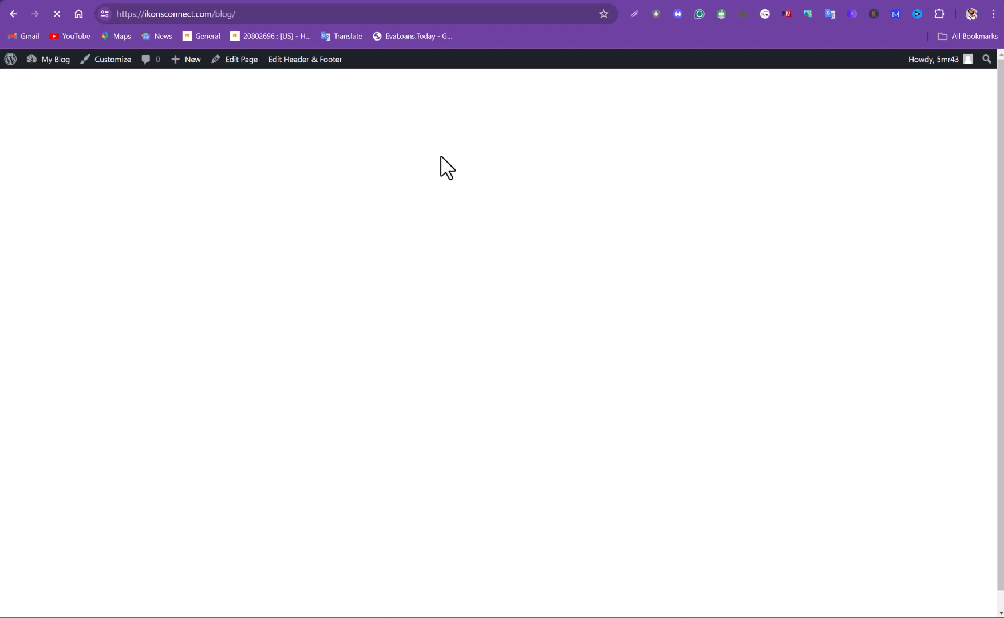
scroll(637, 370, "down", 6)
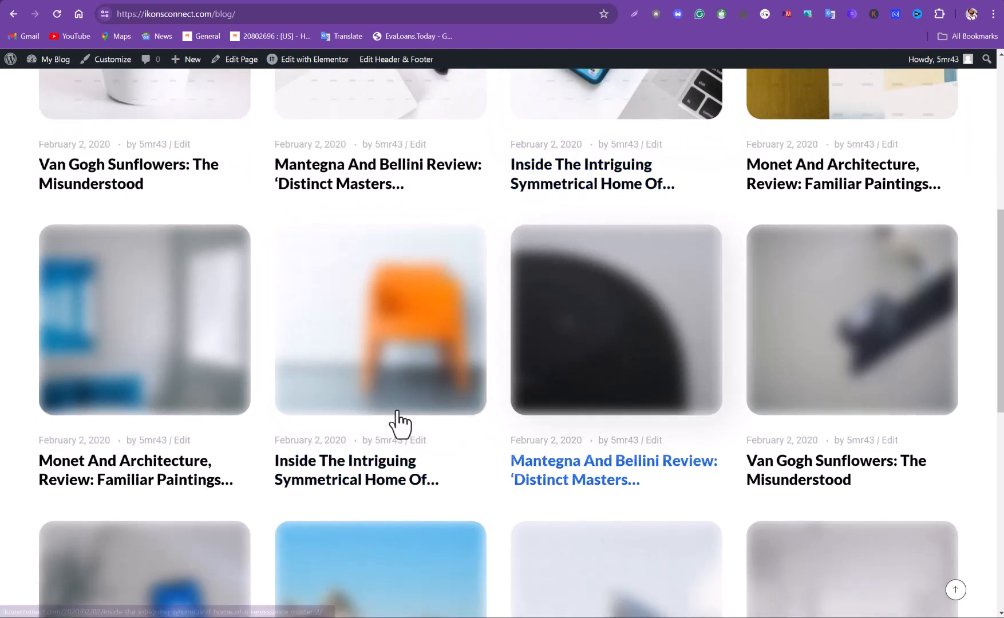
scroll(295, 420, "down", 8)
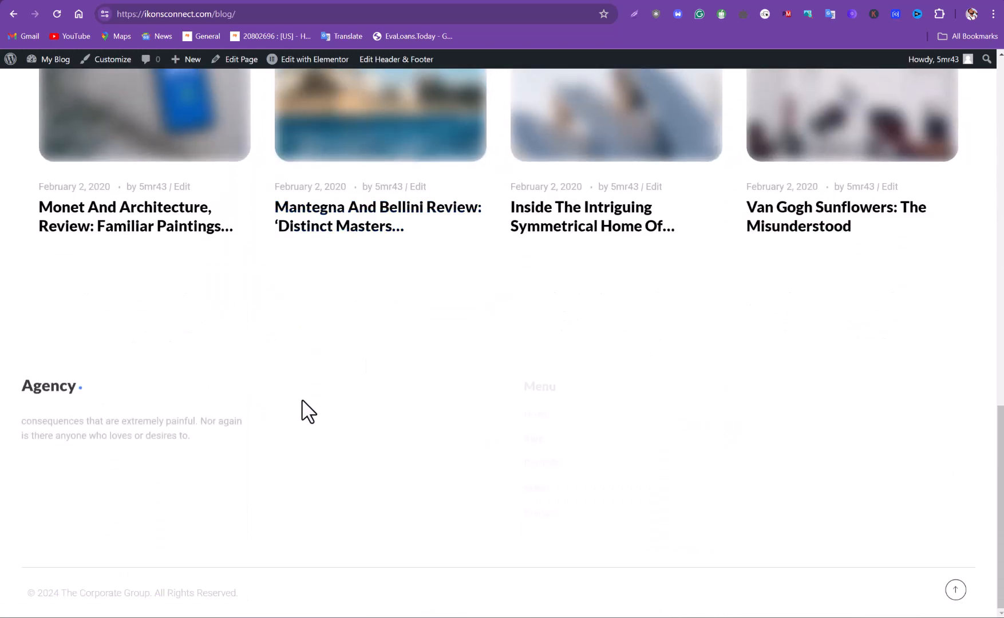
scroll(303, 408, "up", 3)
scroll(306, 408, "down", 1)
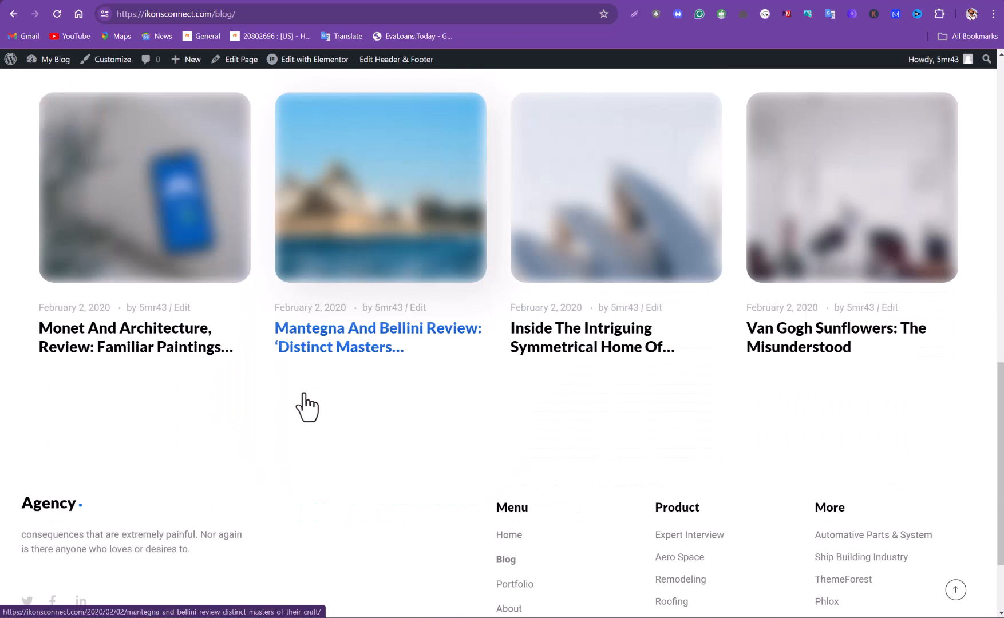
scroll(403, 253, "up", 2)
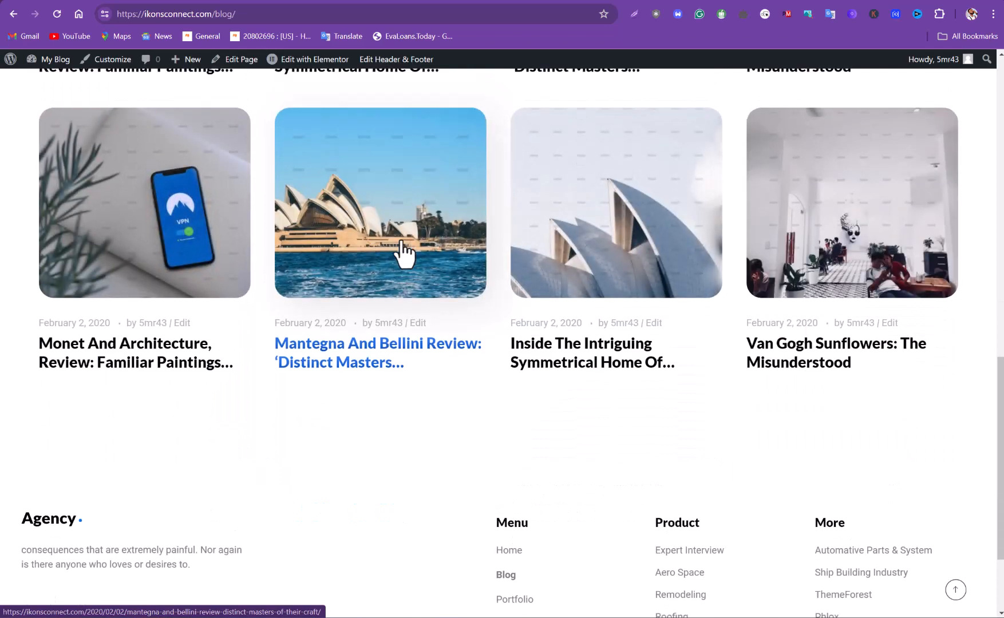
scroll(404, 253, "up", 10)
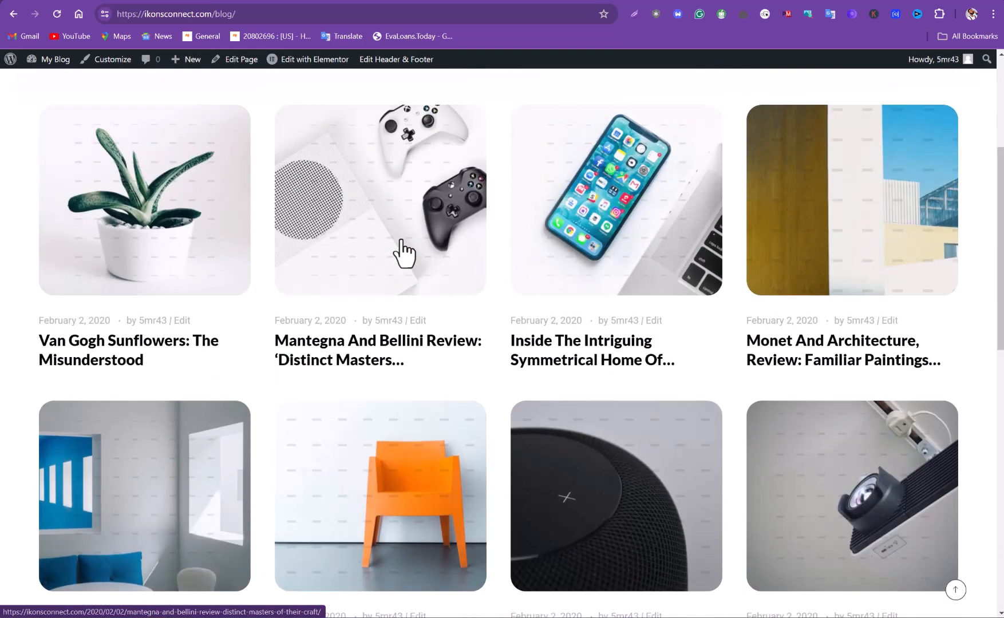
scroll(404, 251, "down", 4)
scroll(488, 240, "up", 4)
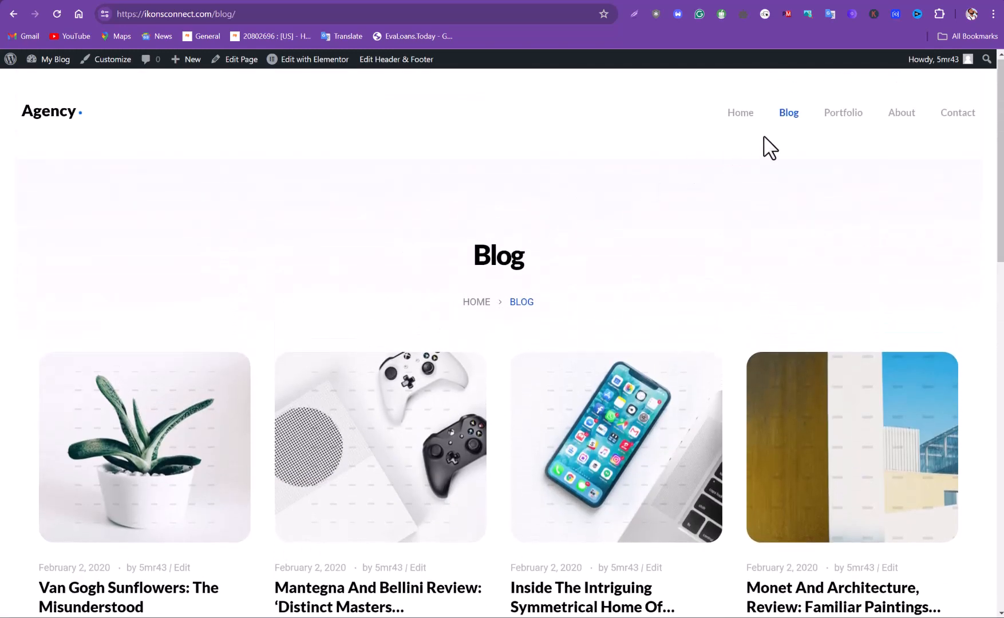
Open the site's Portfolio page and check its heading, category filters, project area and footer.
left_click(836, 119)
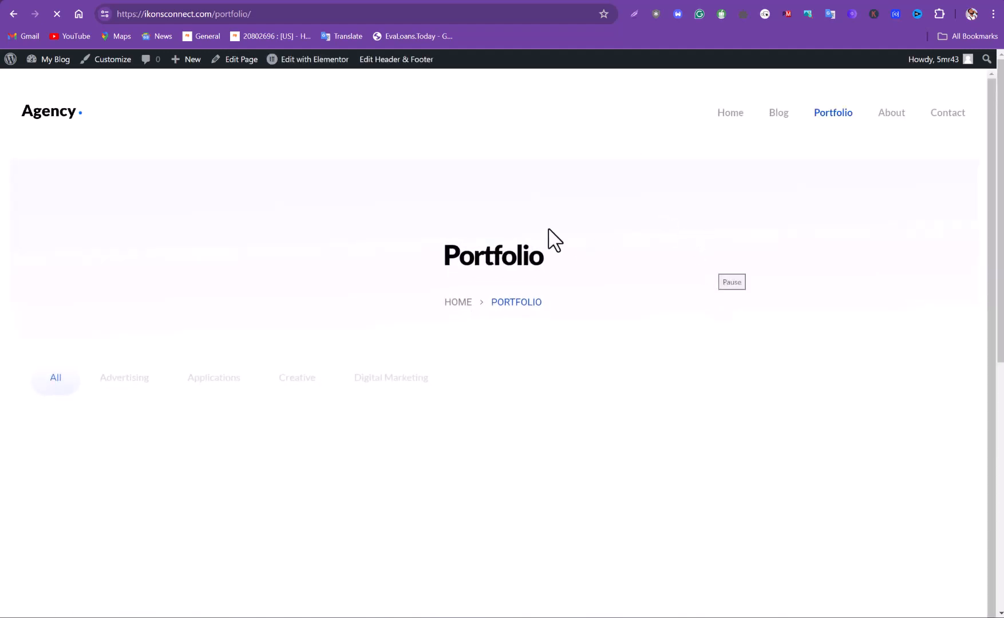
scroll(518, 219, "down", 3)
scroll(515, 217, "up", 3)
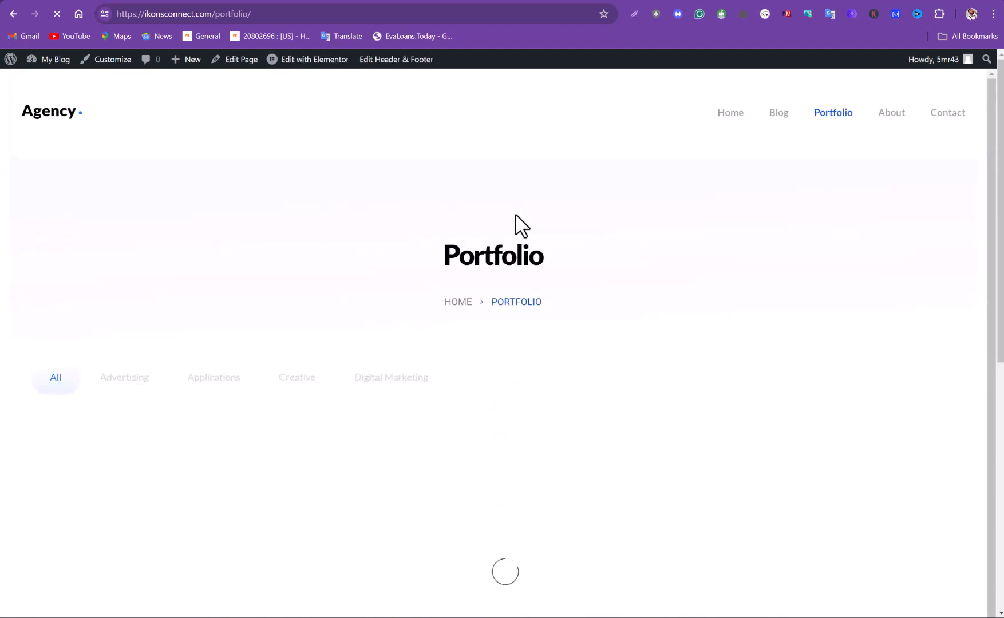
scroll(455, 251, "down", 5)
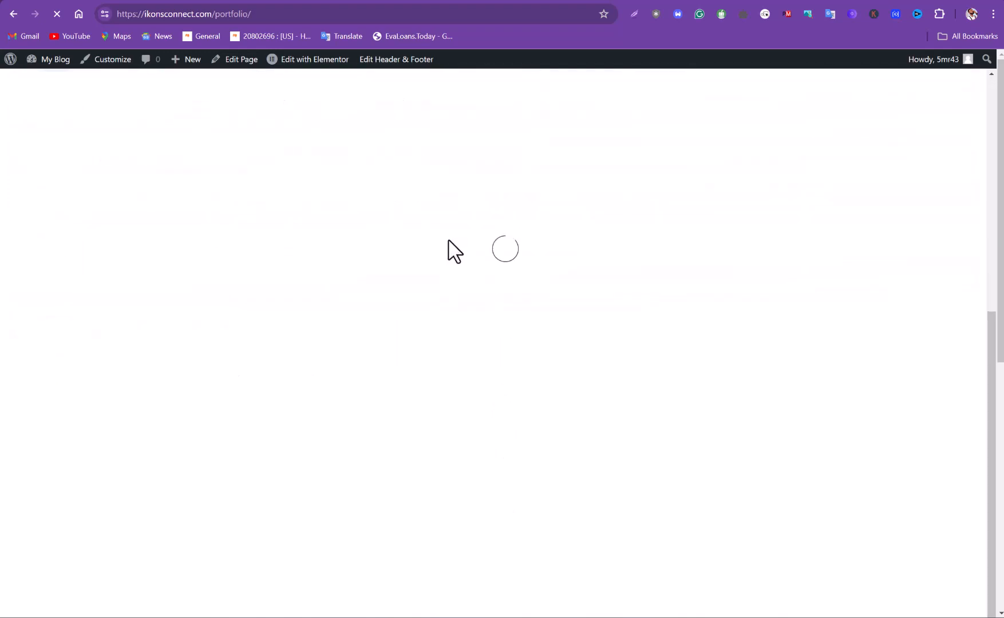
scroll(446, 251, "down", 5)
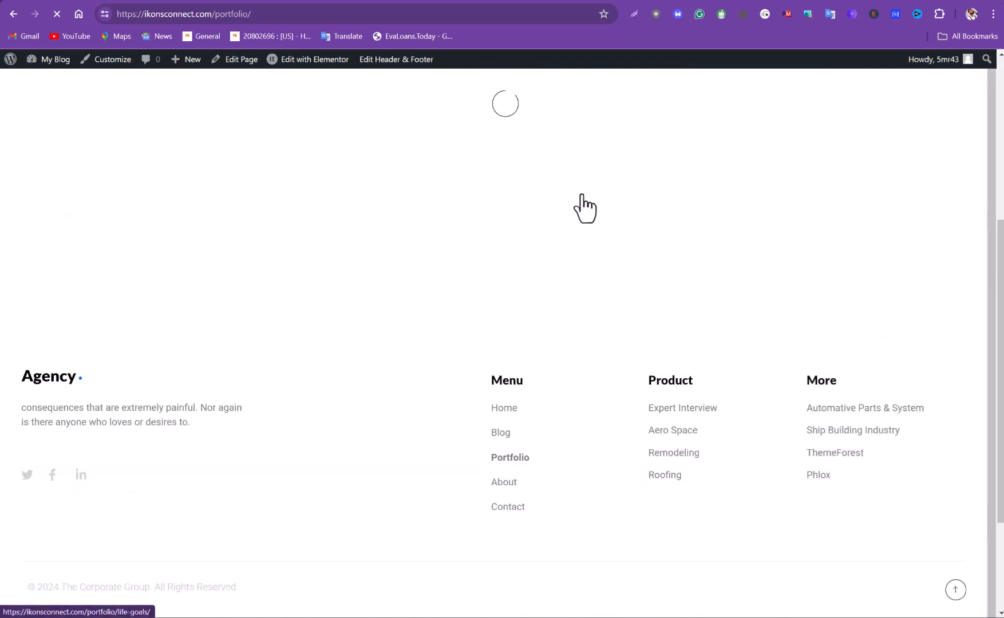
scroll(796, 130, "up", 10)
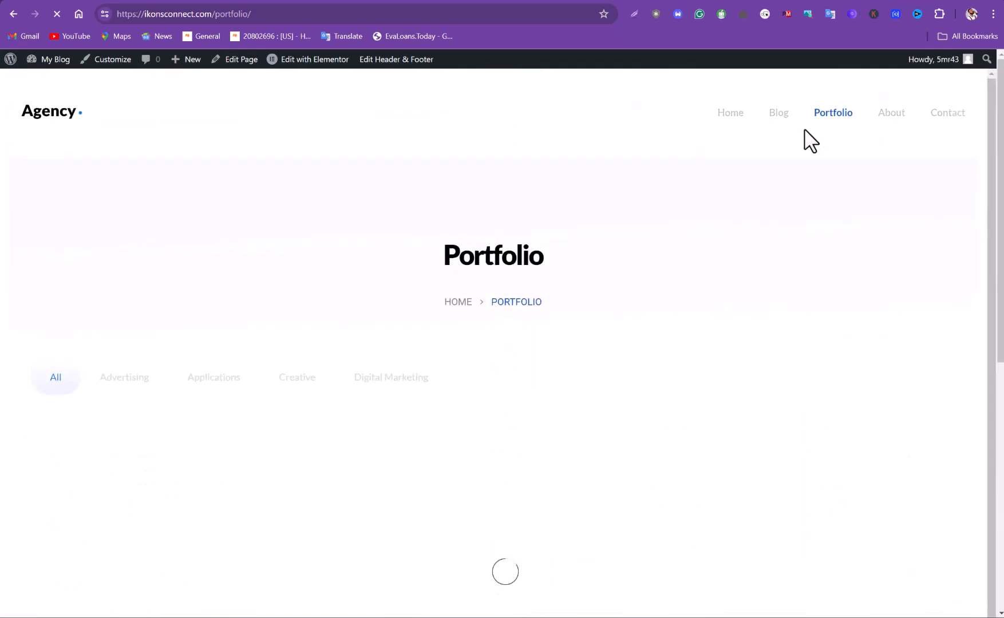
Open the site's About page and review the introduction, client logos, Our Team section and footer.
left_click(899, 113)
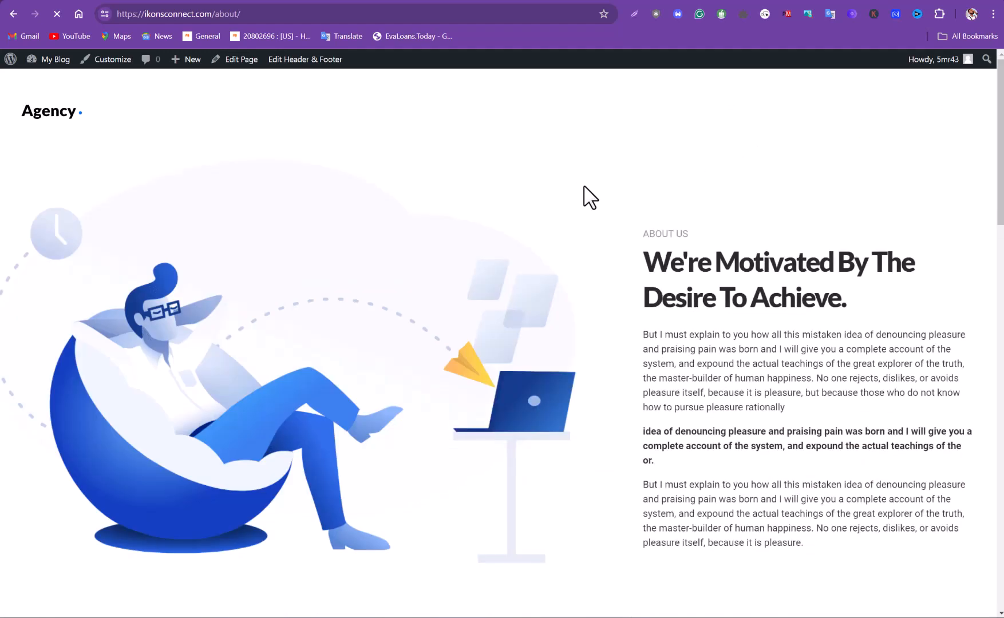
scroll(516, 218, "down", 5)
scroll(514, 209, "up", 5)
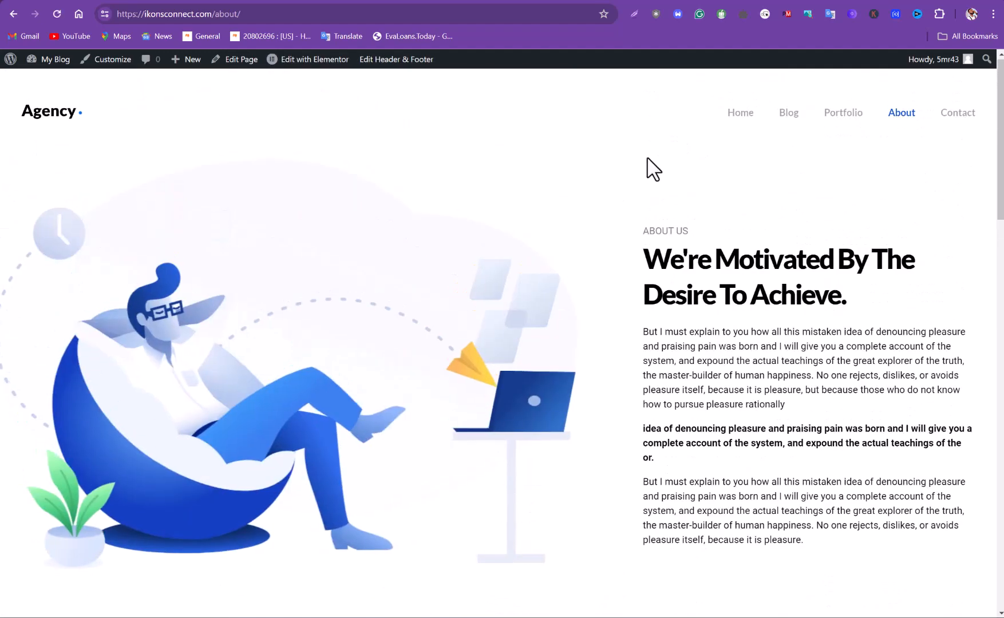
scroll(296, 292, "down", 1)
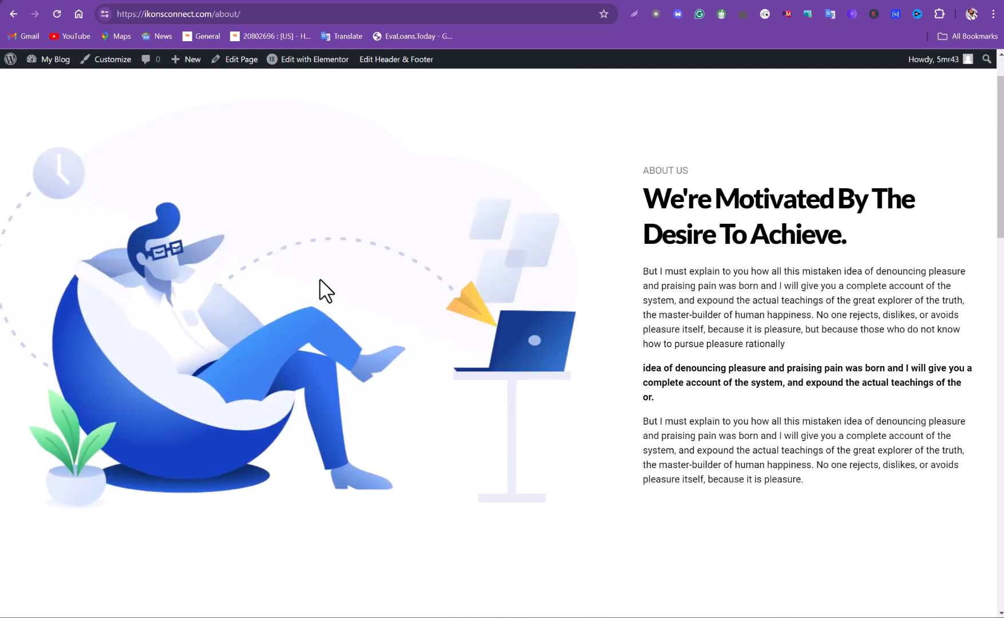
scroll(284, 317, "down", 10)
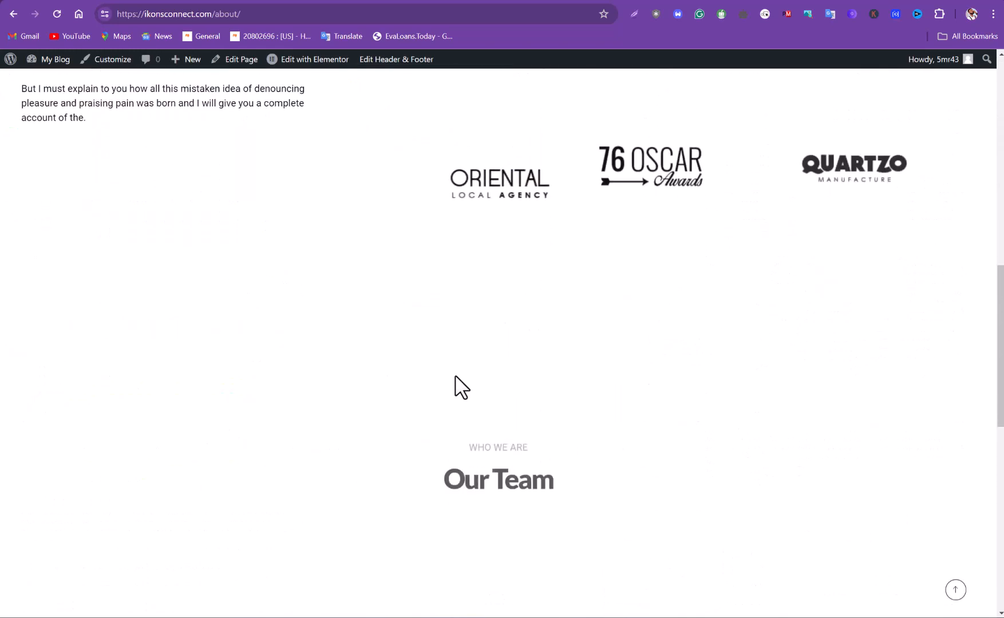
scroll(523, 364, "up", 2)
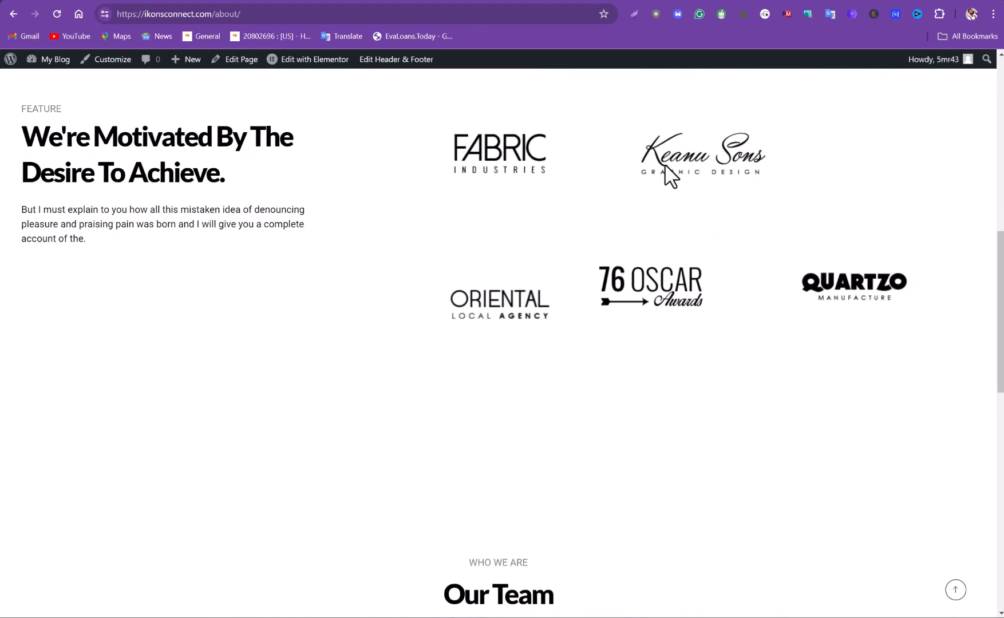
scroll(458, 352, "down", 6)
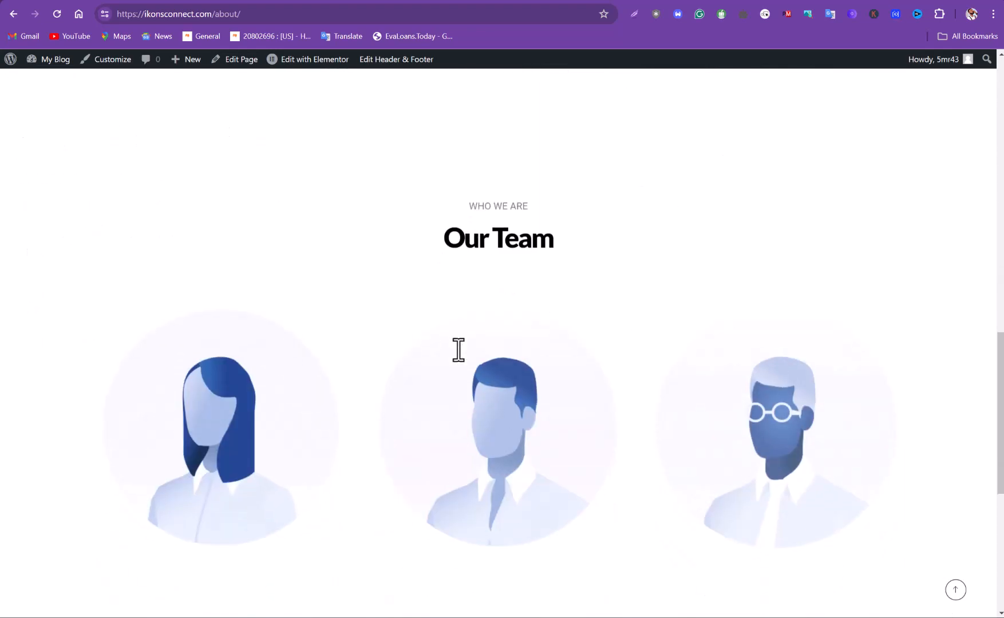
scroll(625, 461, "down", 3)
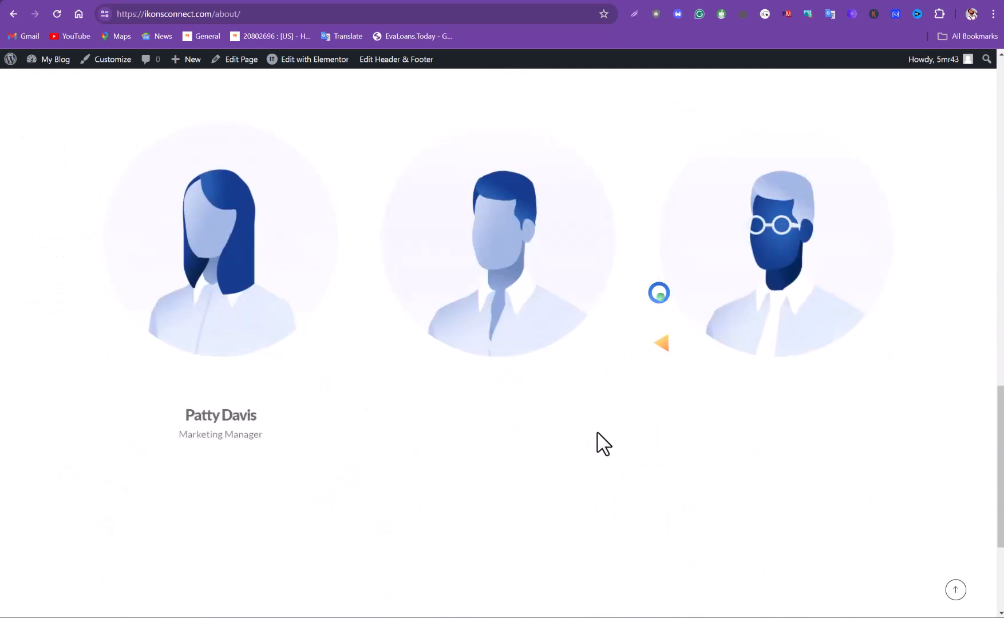
scroll(446, 370, "down", 4)
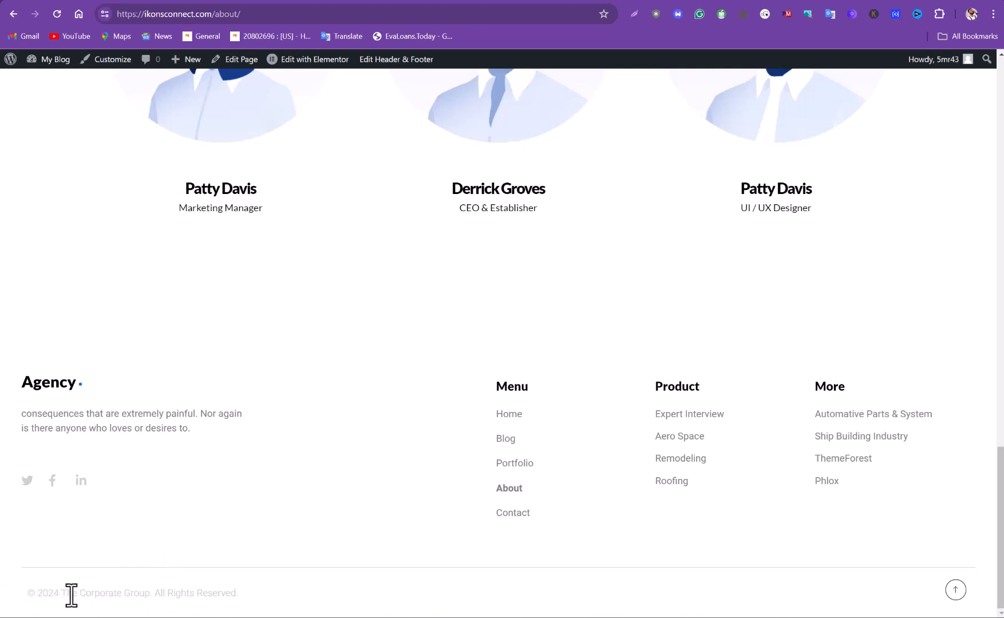
Highlight the company name and rights text in the About page's footer copyright line.
left_click_drag(71, 595, 152, 596)
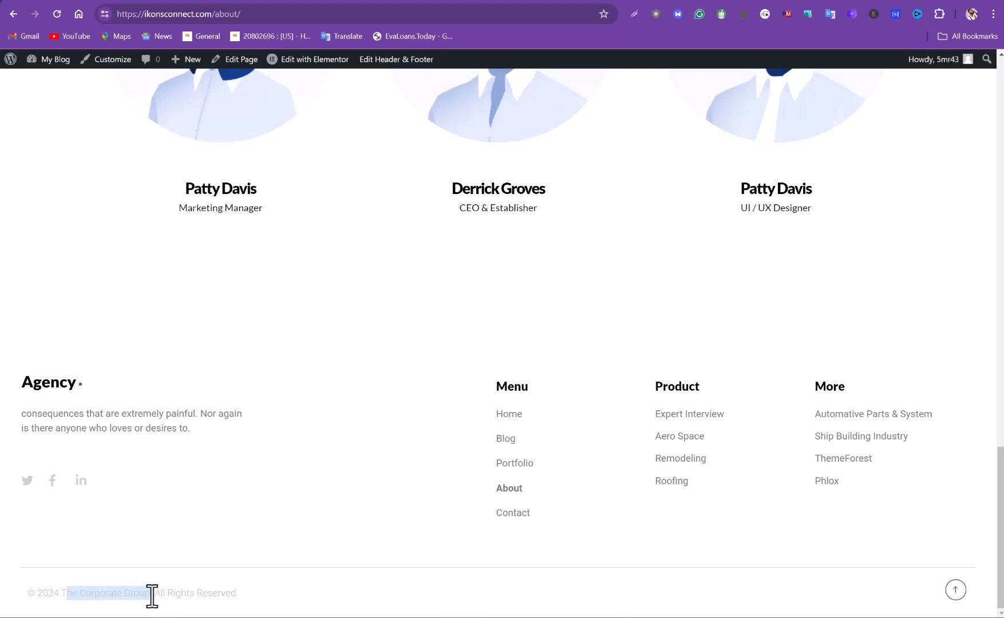
left_click(166, 595)
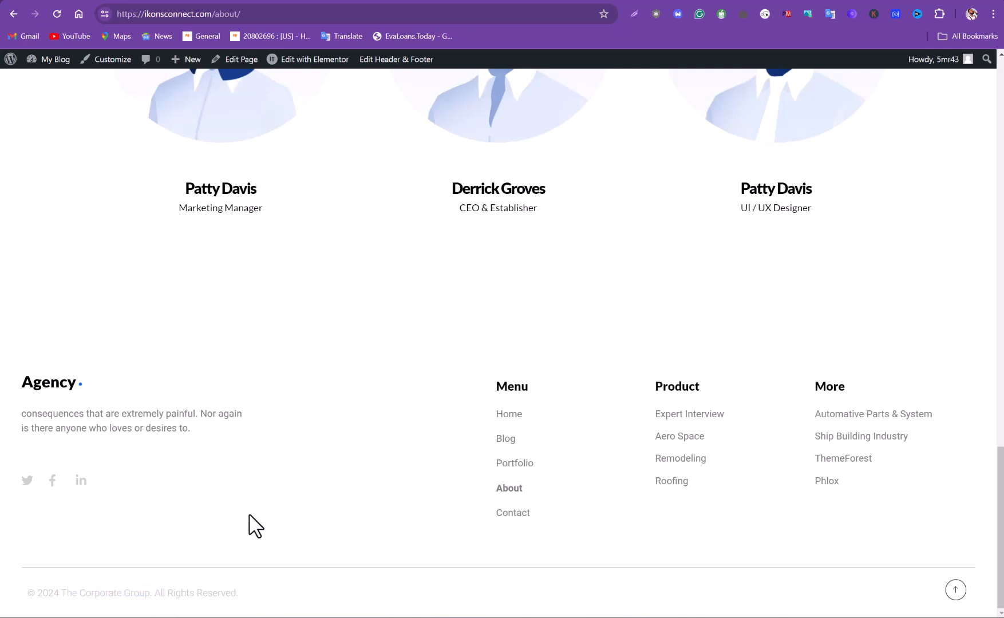
scroll(253, 527, "up", 2)
scroll(410, 500, "up", 3)
scroll(183, 587, "down", 5)
left_click_drag(61, 594, 251, 606)
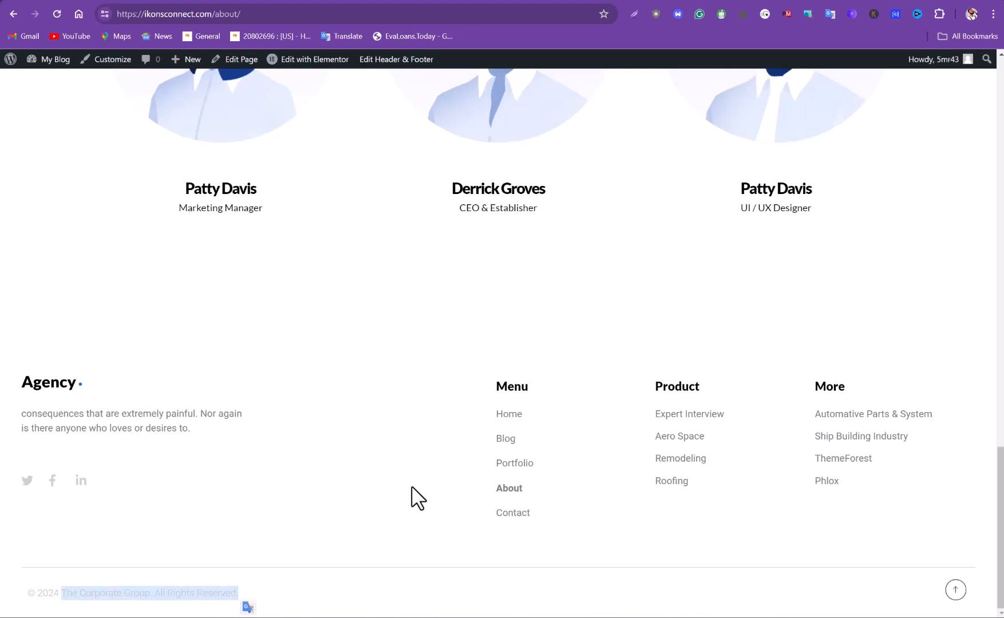
Open the site's Contact page and review the contact details, Get in Touch text and message form.
scroll(478, 419, "up", 6)
scroll(579, 393, "up", 15)
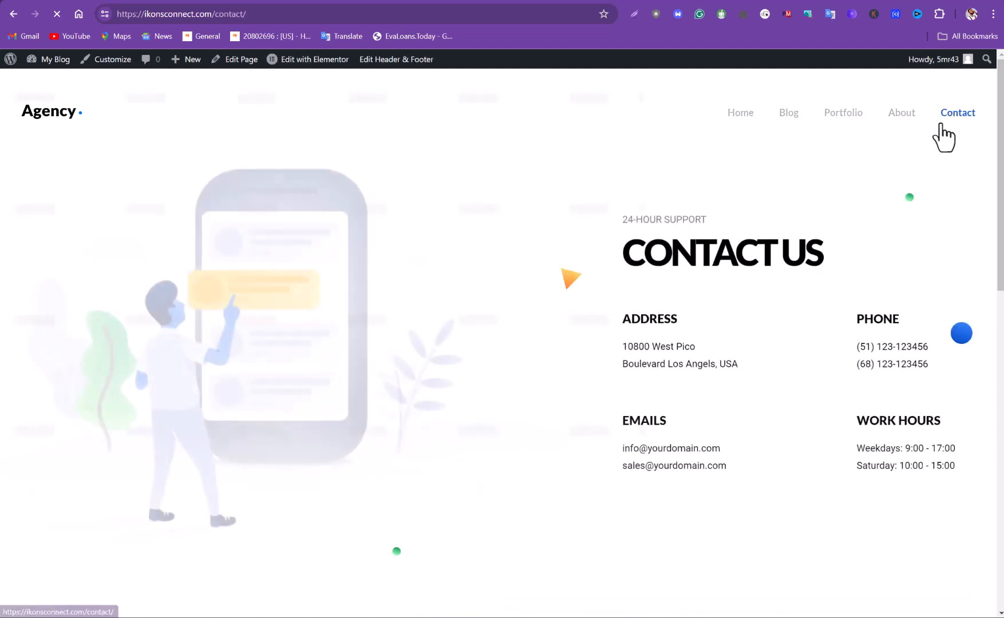
scroll(363, 288, "down", 4)
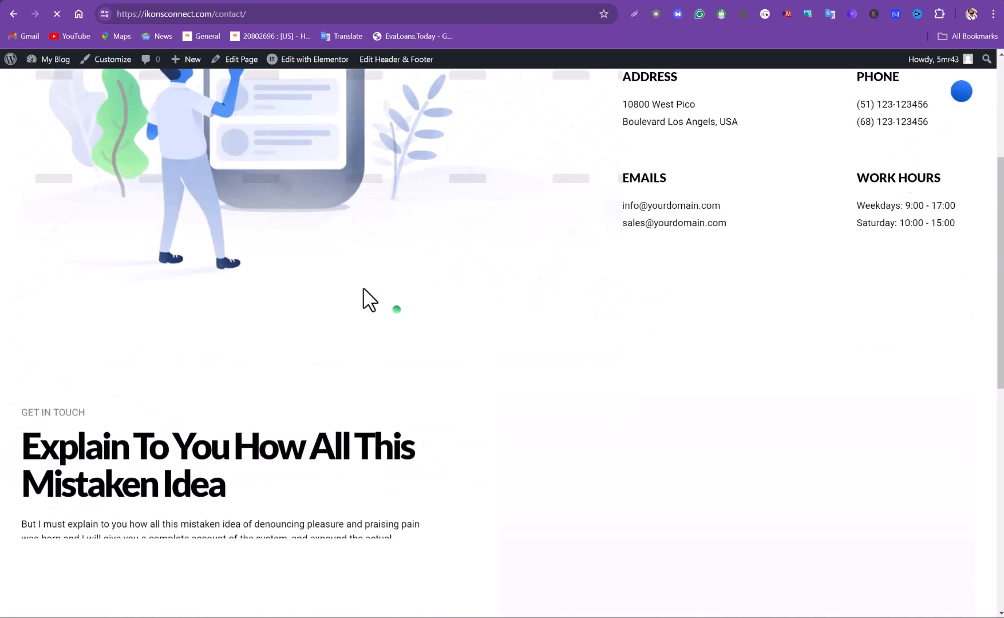
scroll(617, 243, "up", 2)
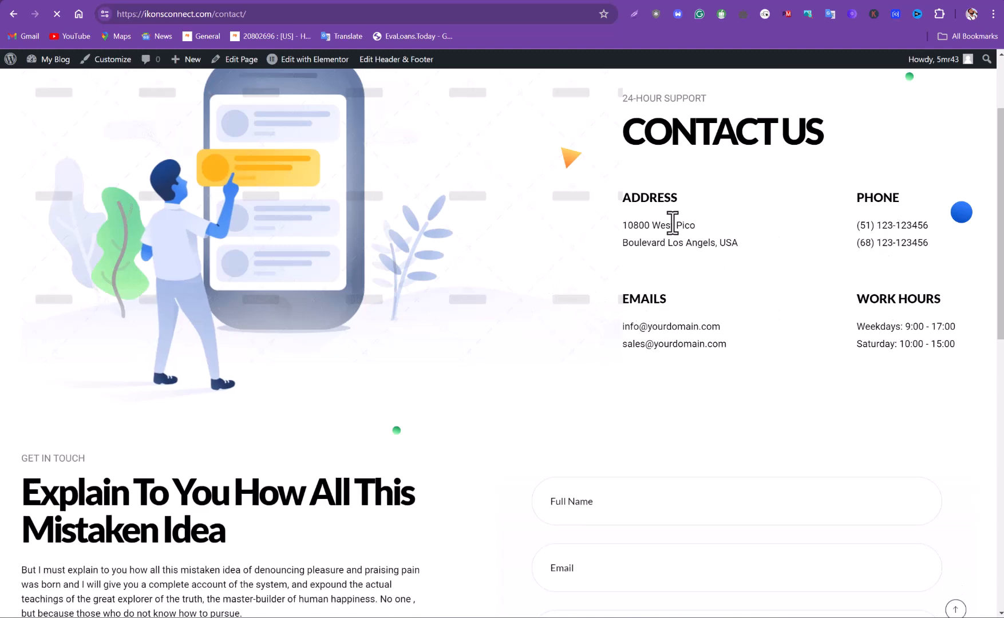
scroll(659, 295, "down", 8)
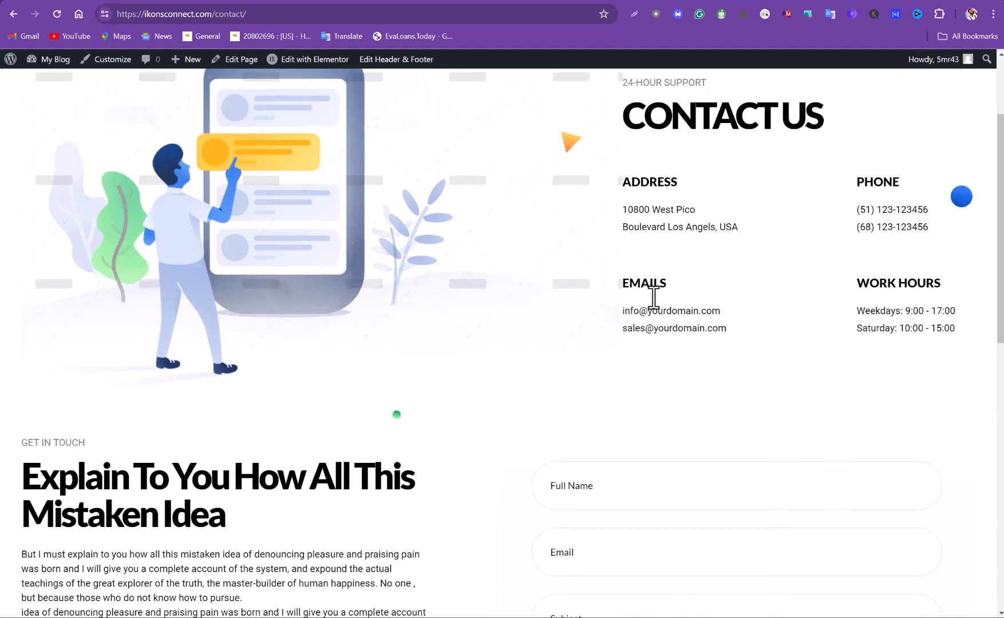
scroll(624, 302, "up", 1)
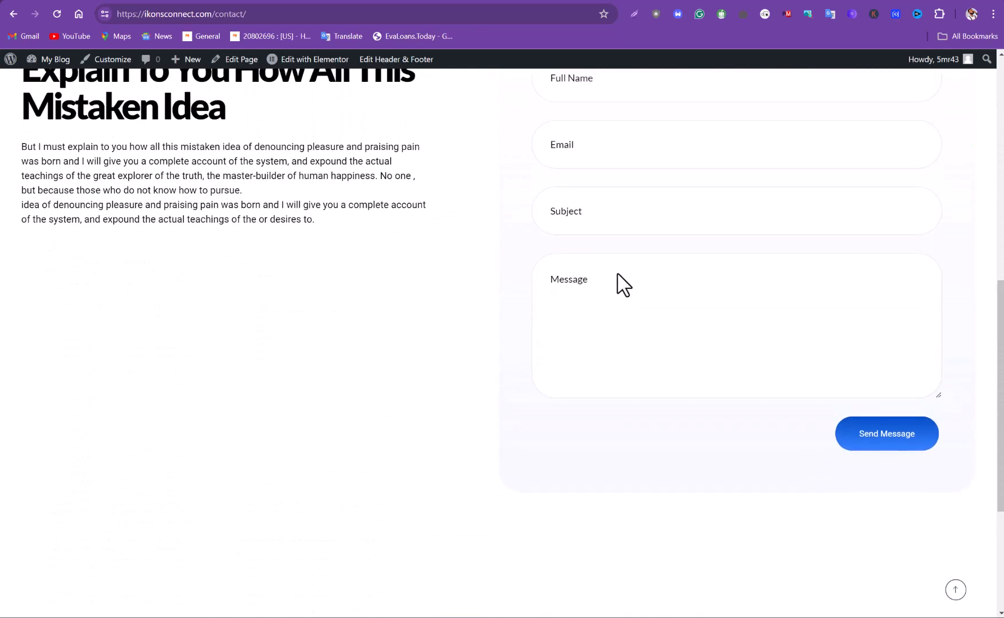
Check the Message and Email fields of the Contact page's form and return to the contact details.
scroll(596, 204, "up", 2)
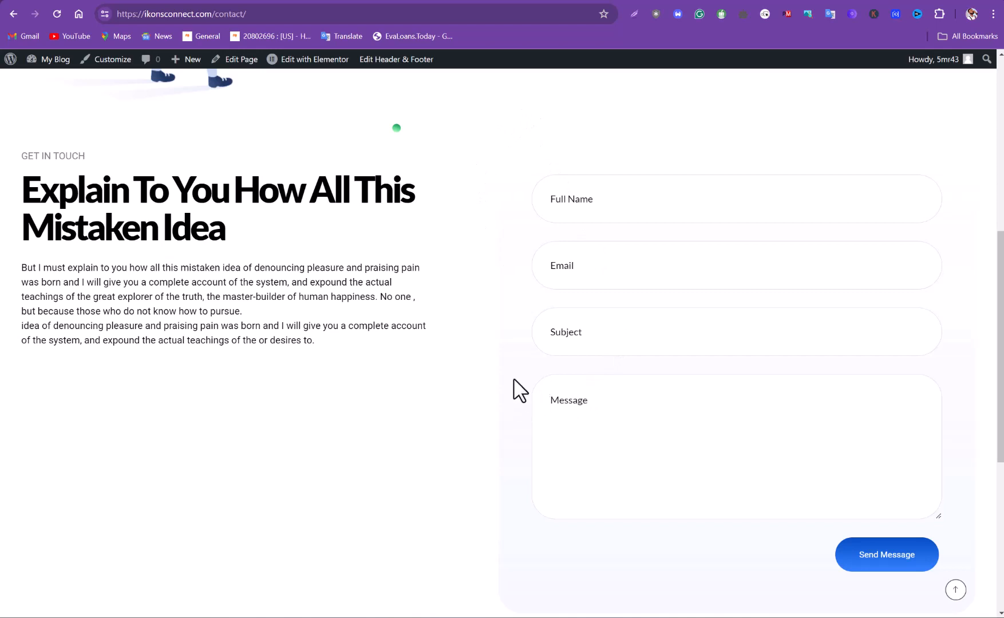
left_click(613, 407)
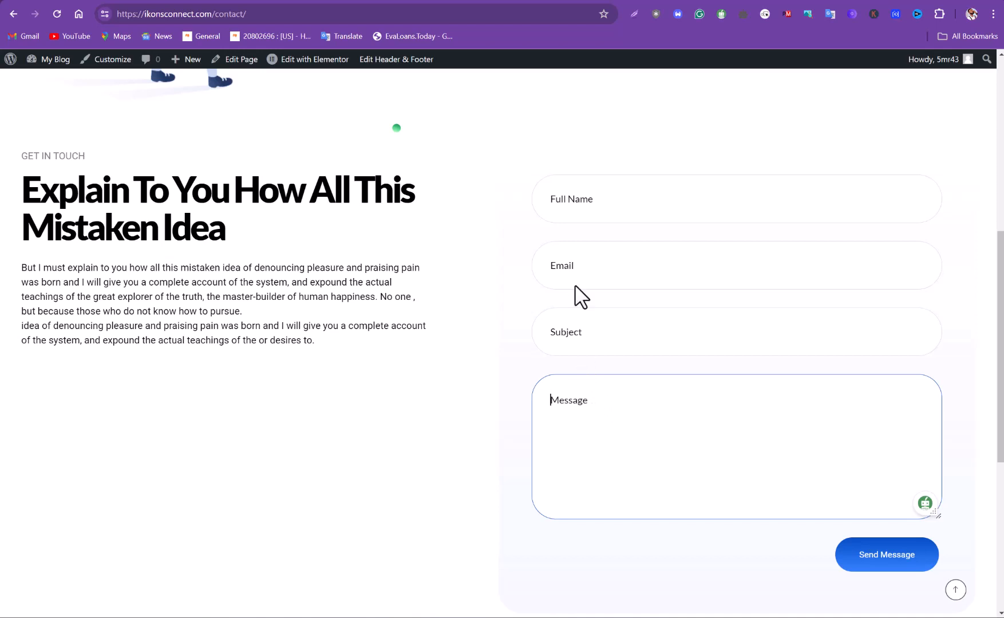
left_click(574, 265)
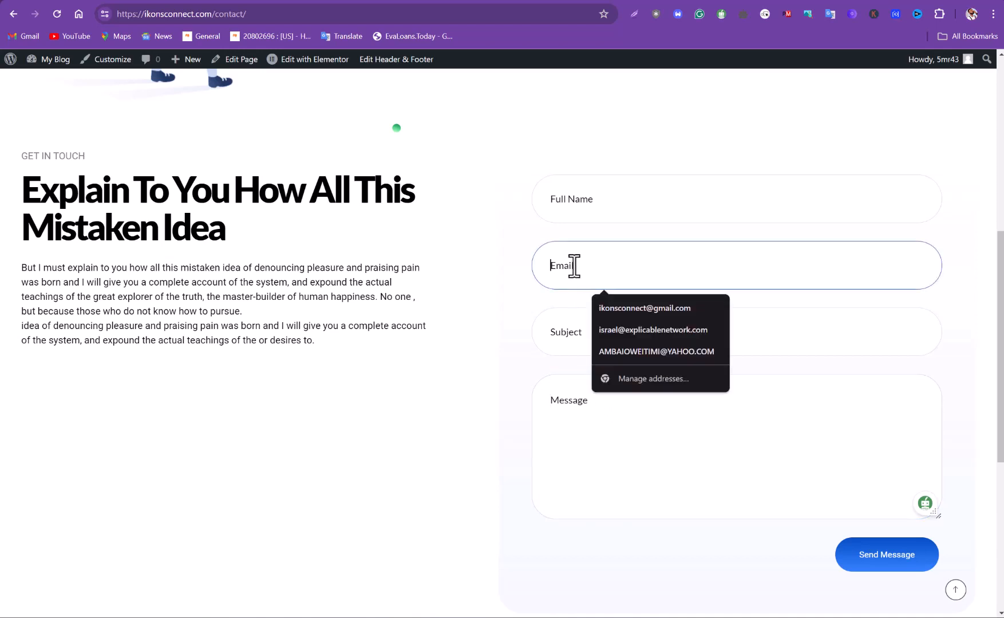
left_click(664, 167)
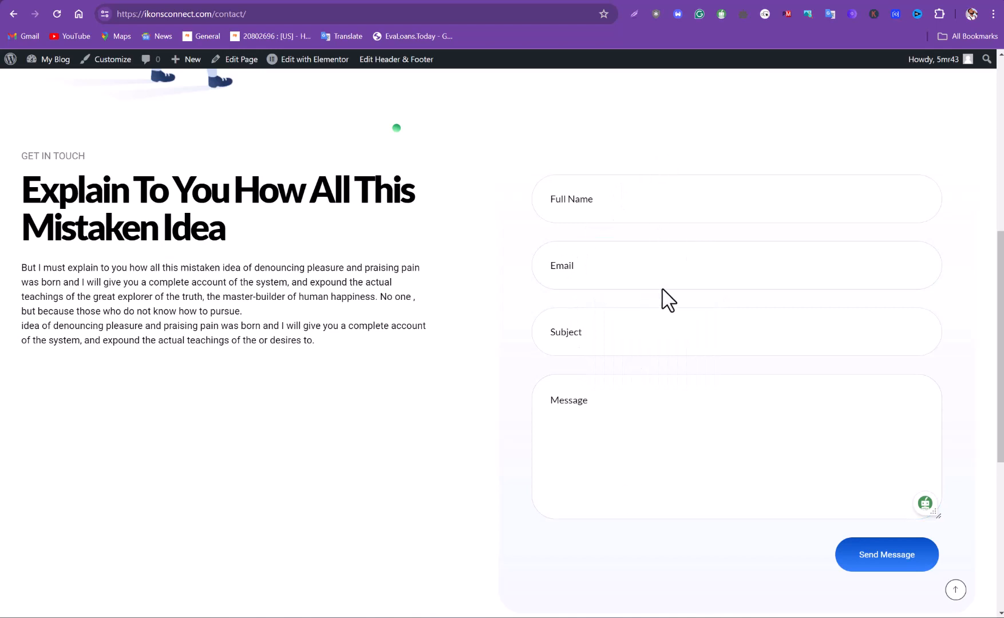
scroll(472, 331, "up", 7)
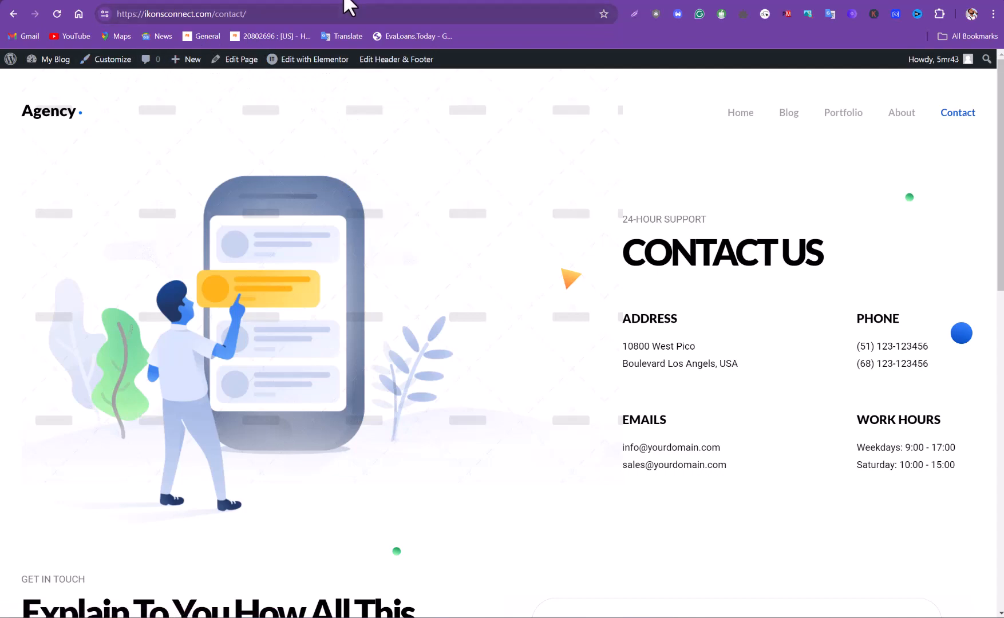
Switch to the WordPress admin and open the Menus management page for the site's navigation.
left_click(462, 0)
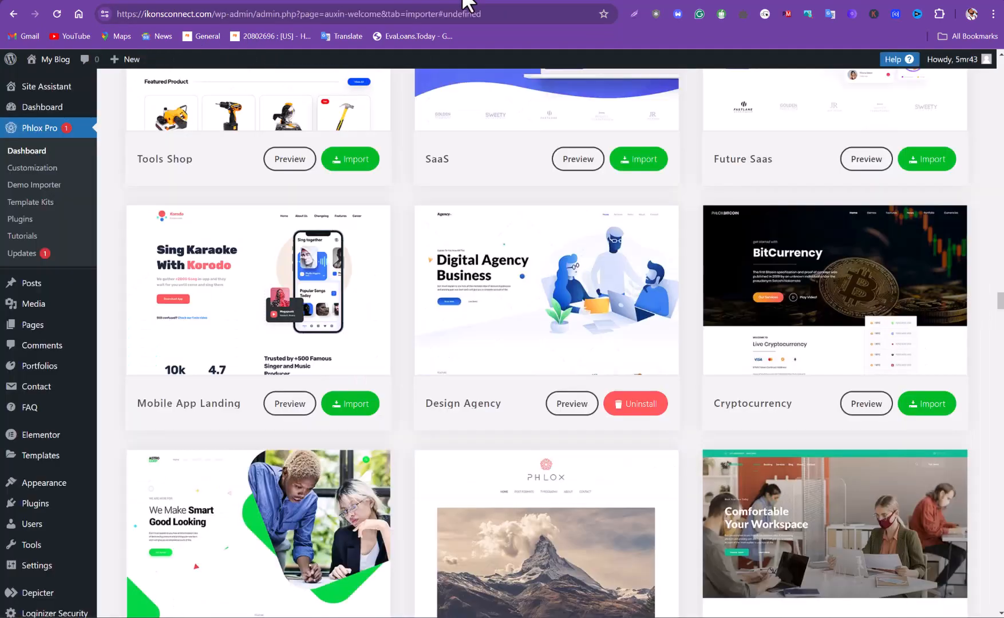
scroll(331, 197, "up", 10)
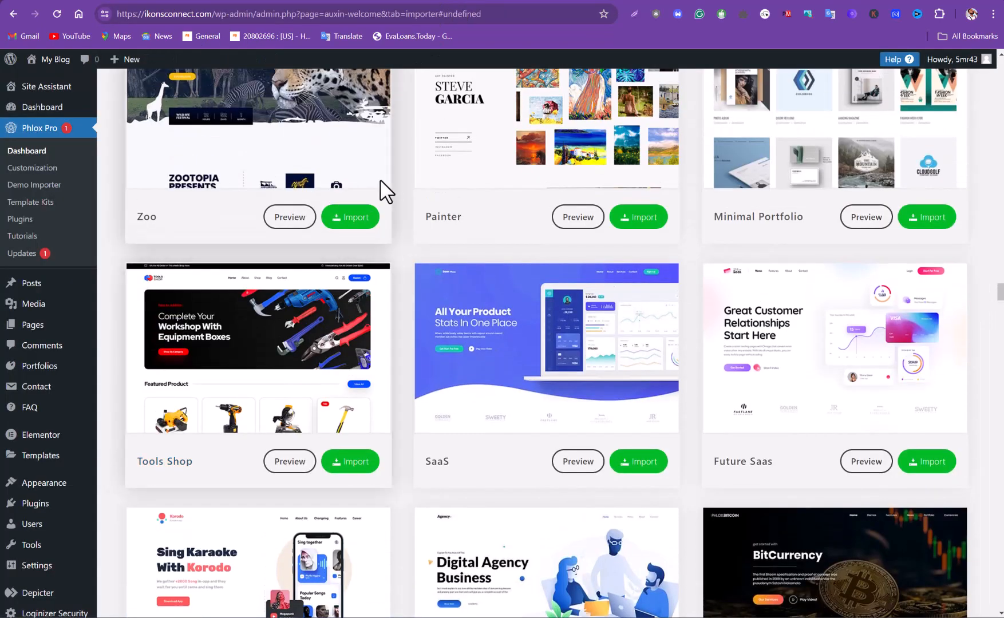
scroll(390, 186, "up", 5)
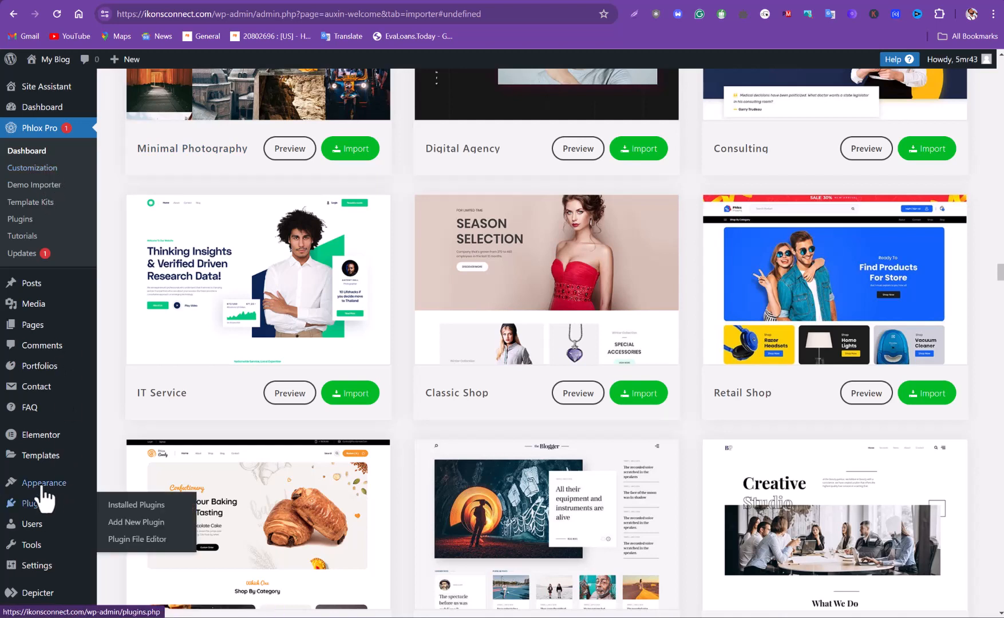
mouse_move(42, 488)
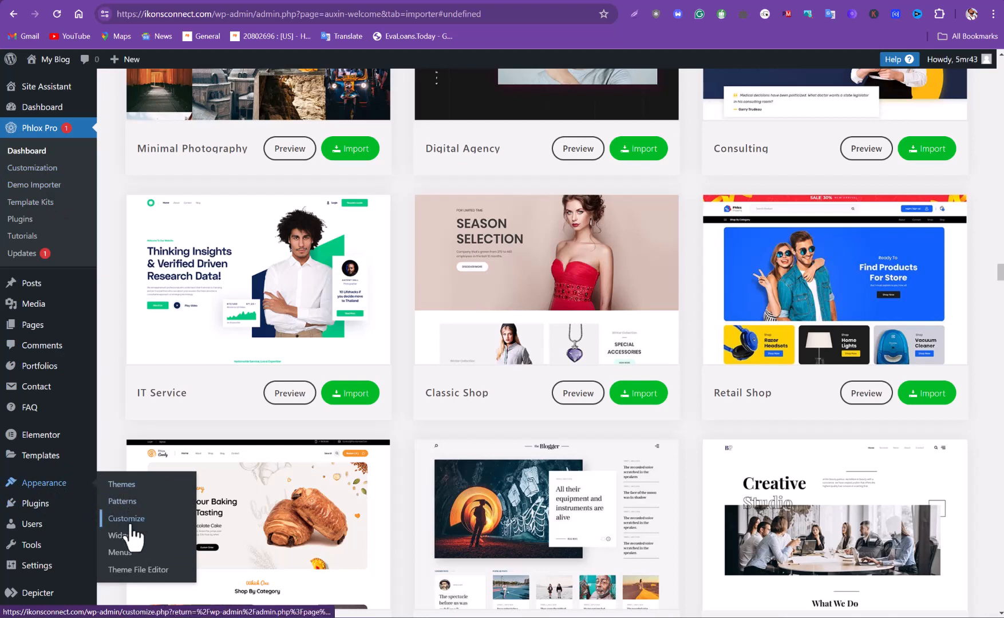
left_click(117, 560)
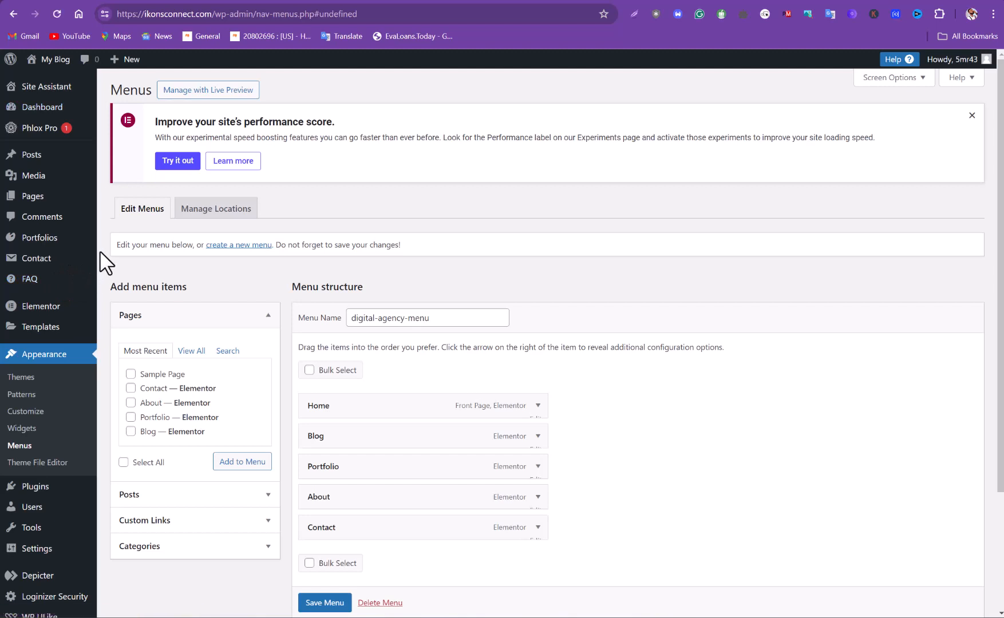
Review the structure and settings of digital-agency-menu and compare its items with the navigation on the live Contact page.
scroll(109, 280, "down", 3)
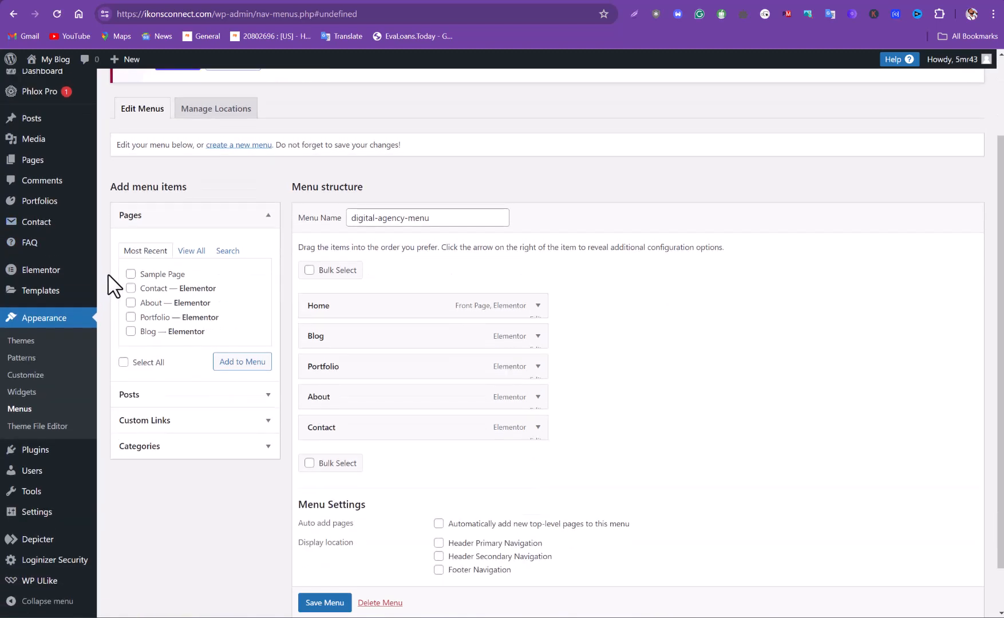
scroll(218, 289, "up", 3)
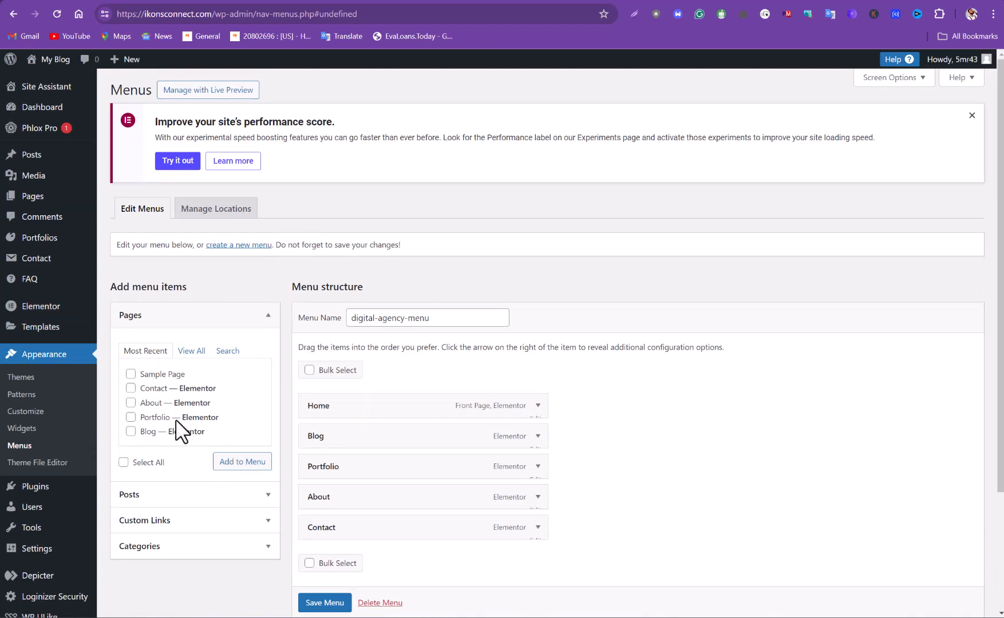
scroll(166, 395, "down", 4)
scroll(179, 348, "up", 4)
left_click(349, 3)
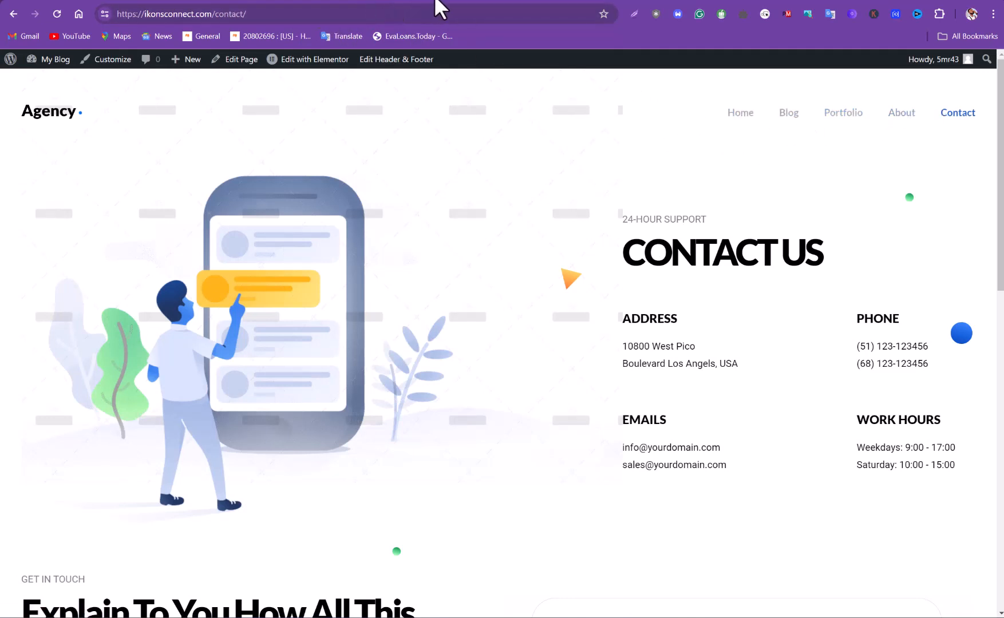
left_click(466, 0)
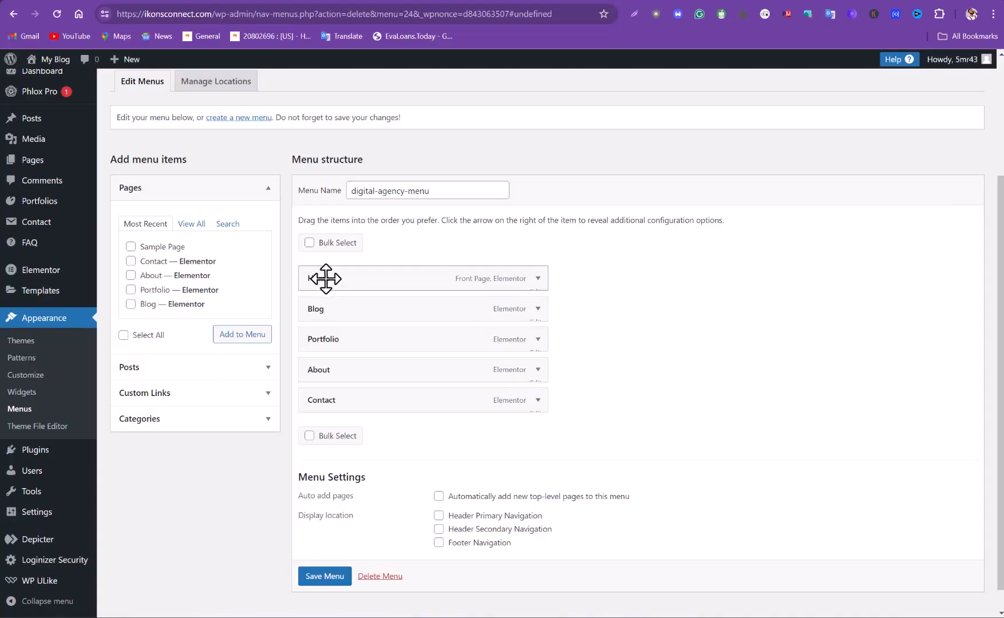
Reorder digital-agency-menu by trying Home at the end, returning it to first place, and placing About below Contact.
left_click_drag(326, 279, 328, 418)
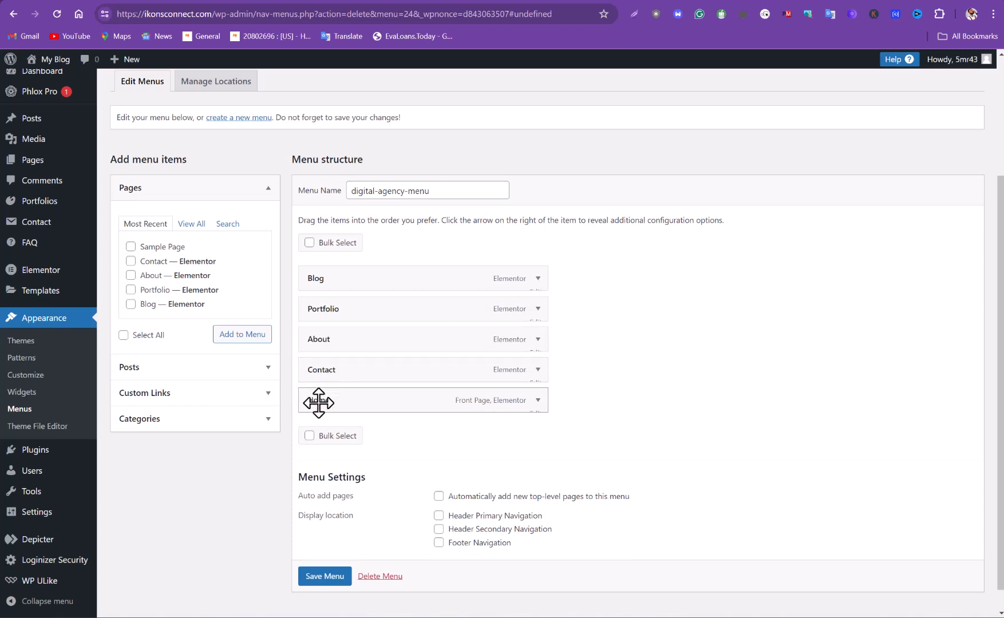
left_click_drag(320, 400, 316, 280)
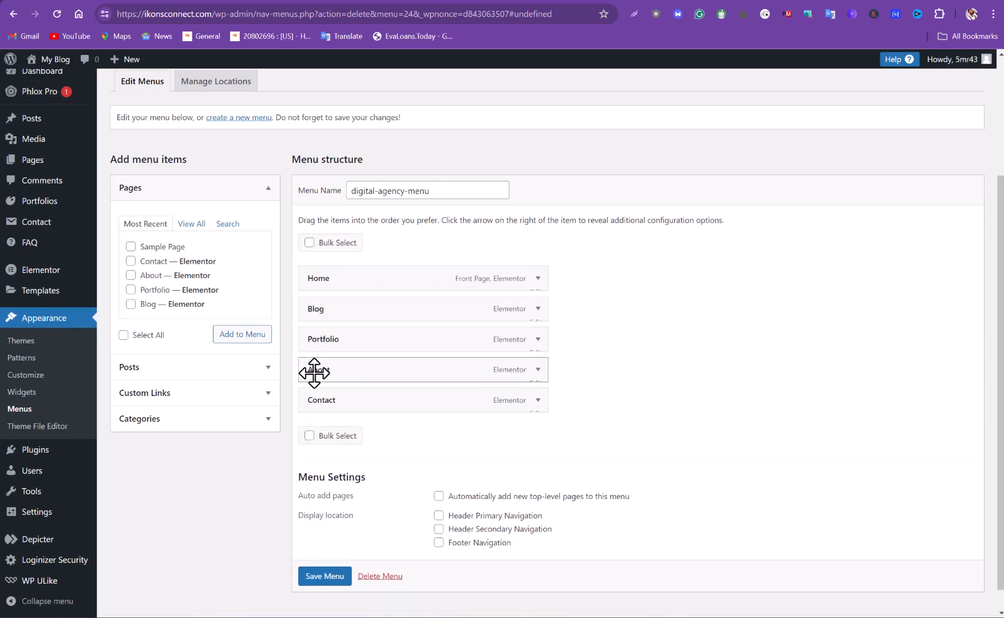
mouse_move(314, 372)
left_mouse_down()
mouse_move(316, 405)
mouse_move(325, 307)
mouse_move(330, 365)
mouse_move(317, 378)
left_mouse_up()
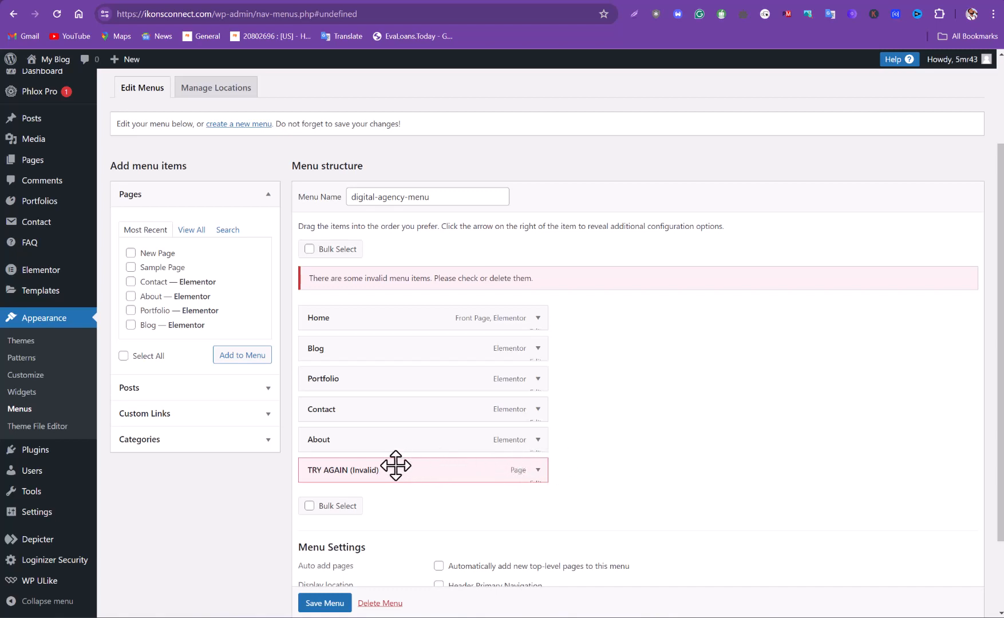
Remove the invalid TRY AGAIN item from digital-agency-menu.
scroll(363, 468, "down", 1)
left_click(539, 410)
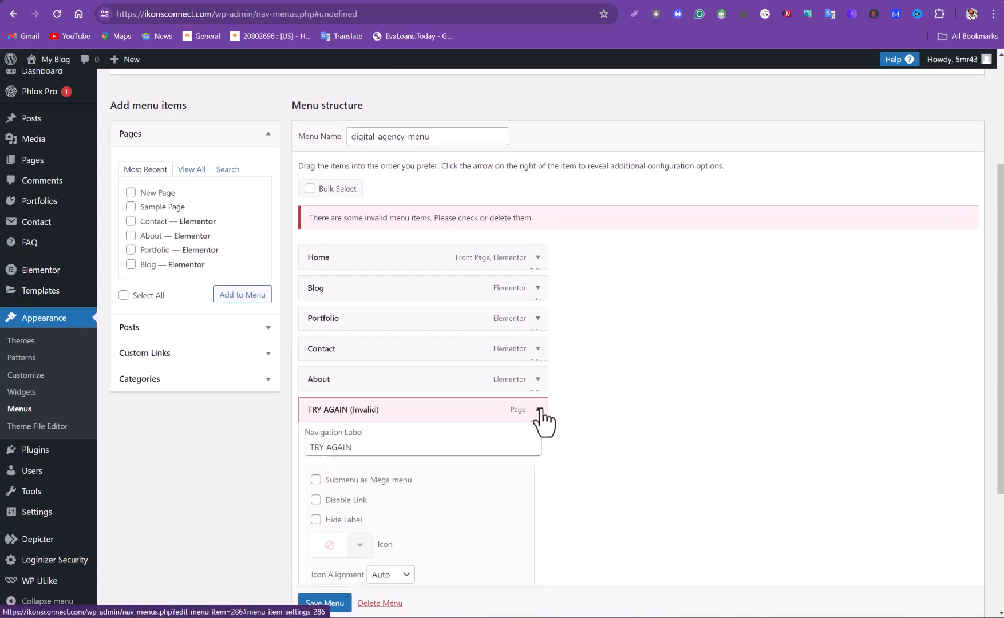
scroll(515, 490, "down", 4)
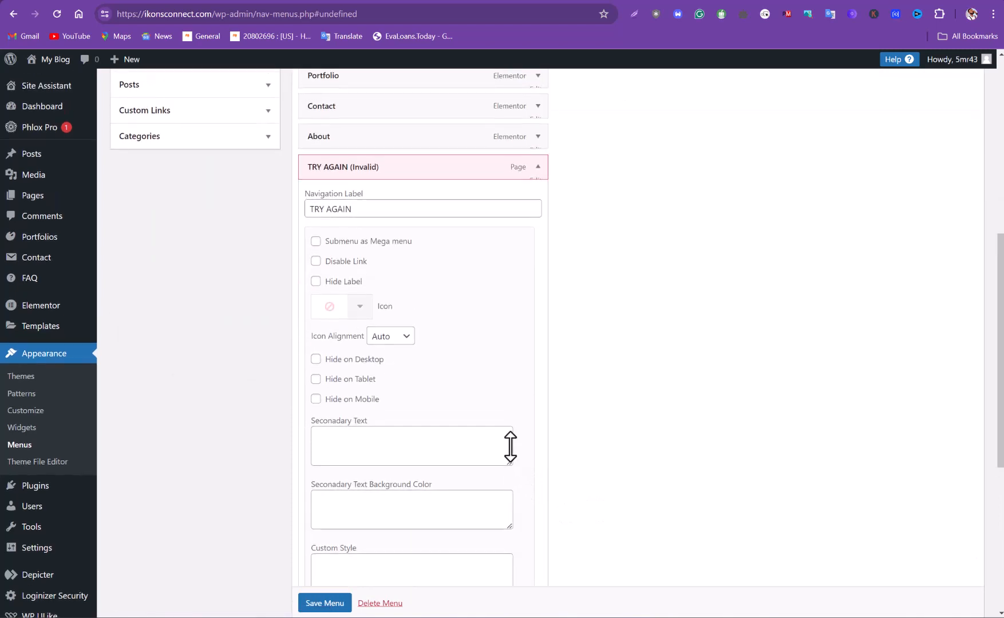
scroll(511, 447, "down", 5)
left_click(322, 417)
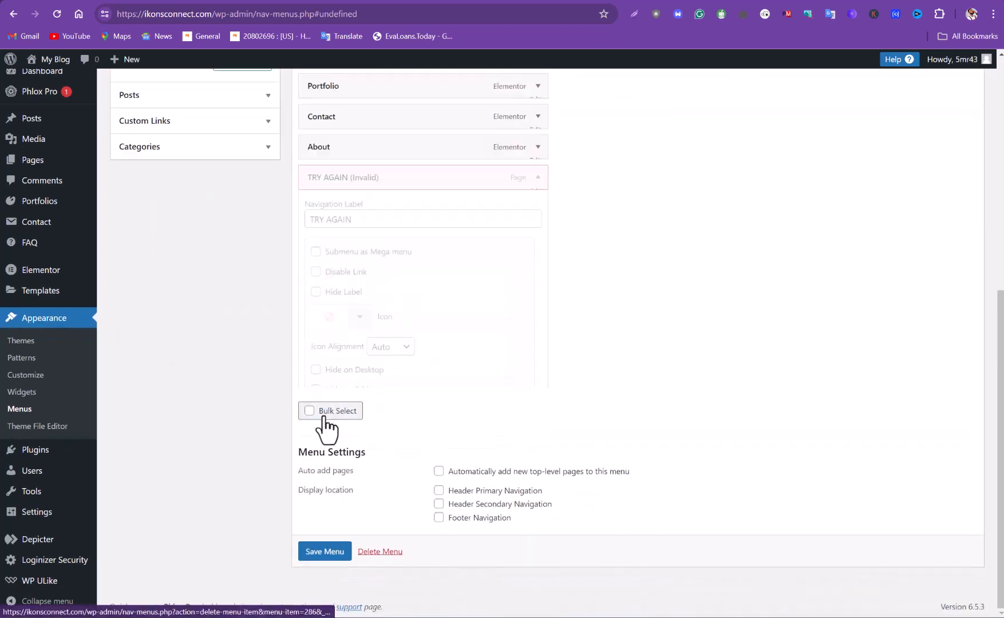
scroll(560, 375, "up", 1)
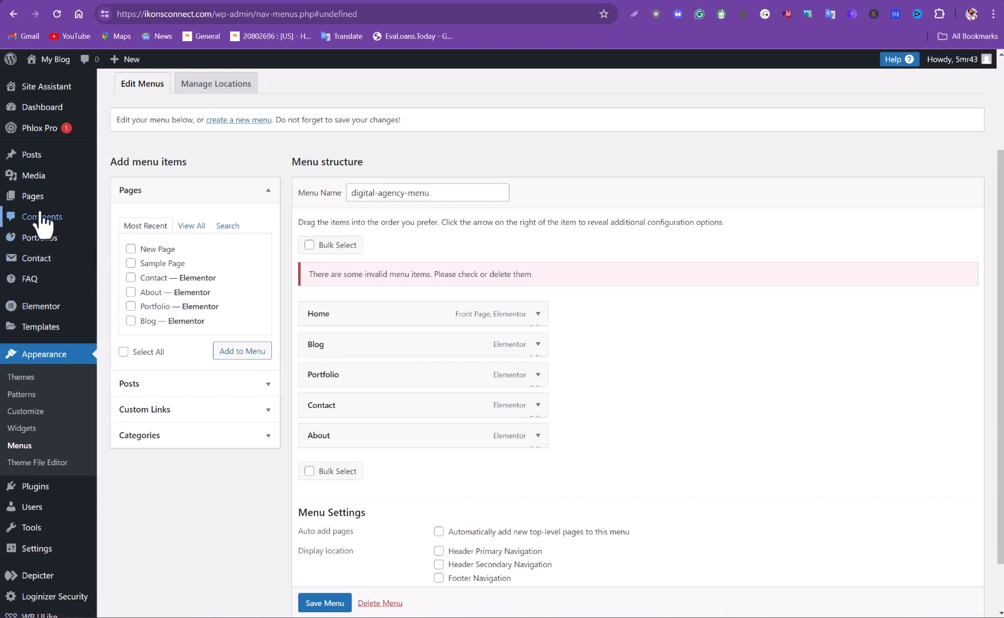
Leave the menu editor without saving, open the list of all pages and look through the site's pages.
mouse_move(41, 201)
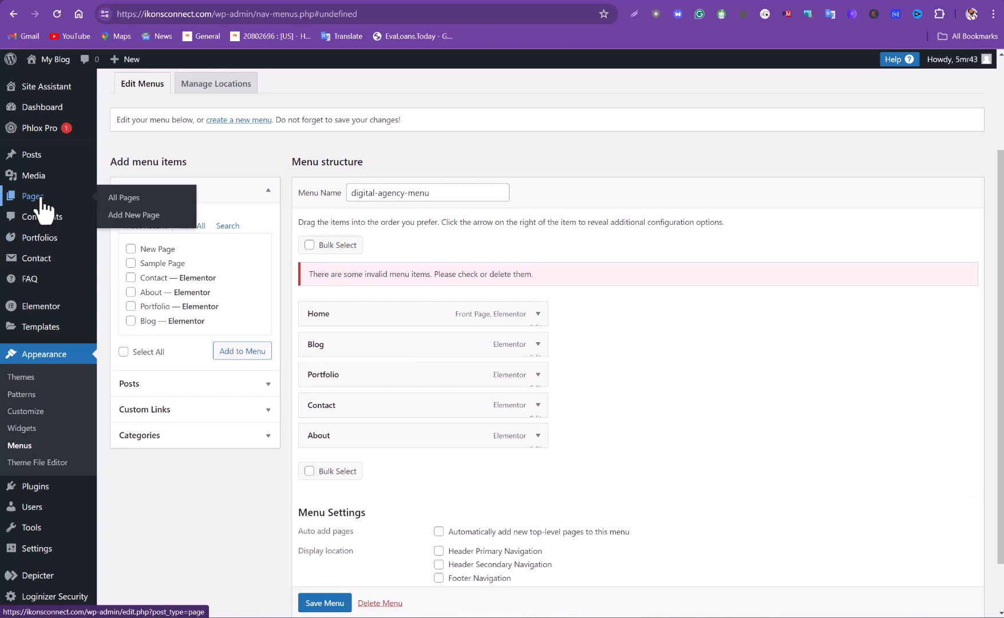
left_click(46, 200)
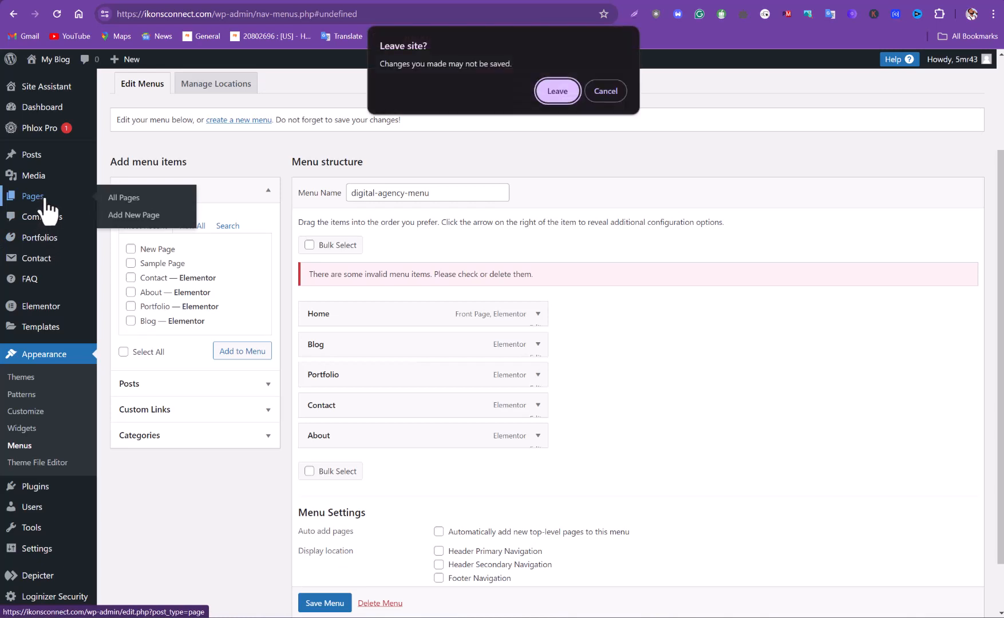
left_click(557, 92)
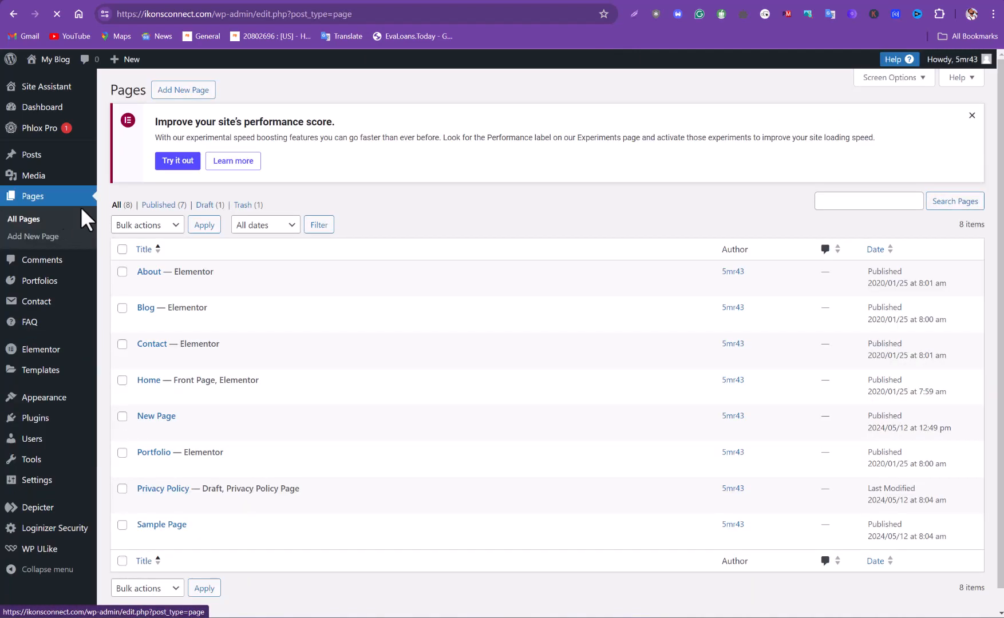
scroll(166, 268, "down", 1)
scroll(166, 268, "up", 1)
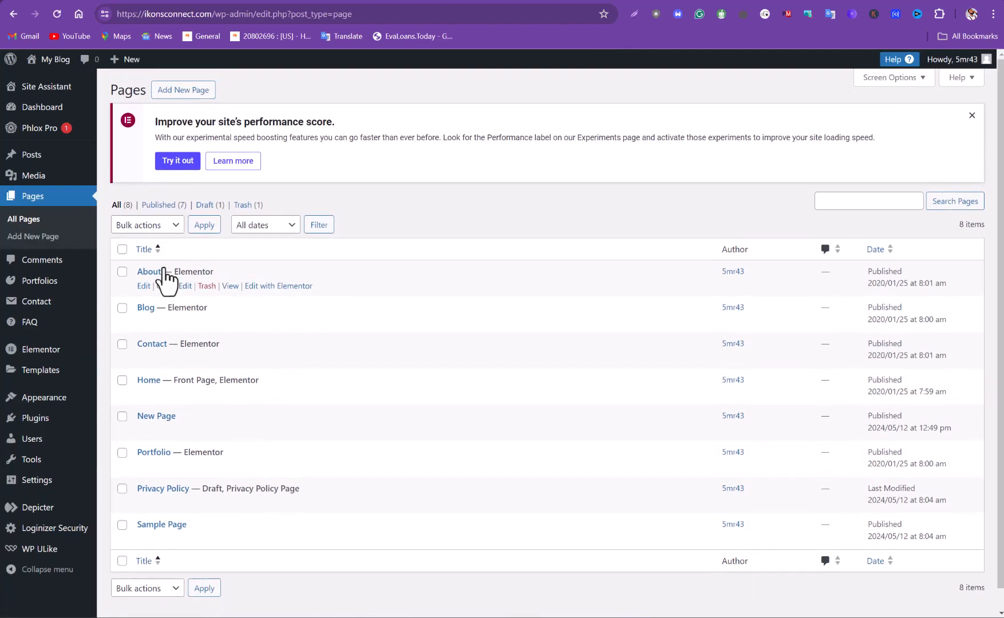
scroll(187, 428, "down", 1)
scroll(187, 428, "up", 1)
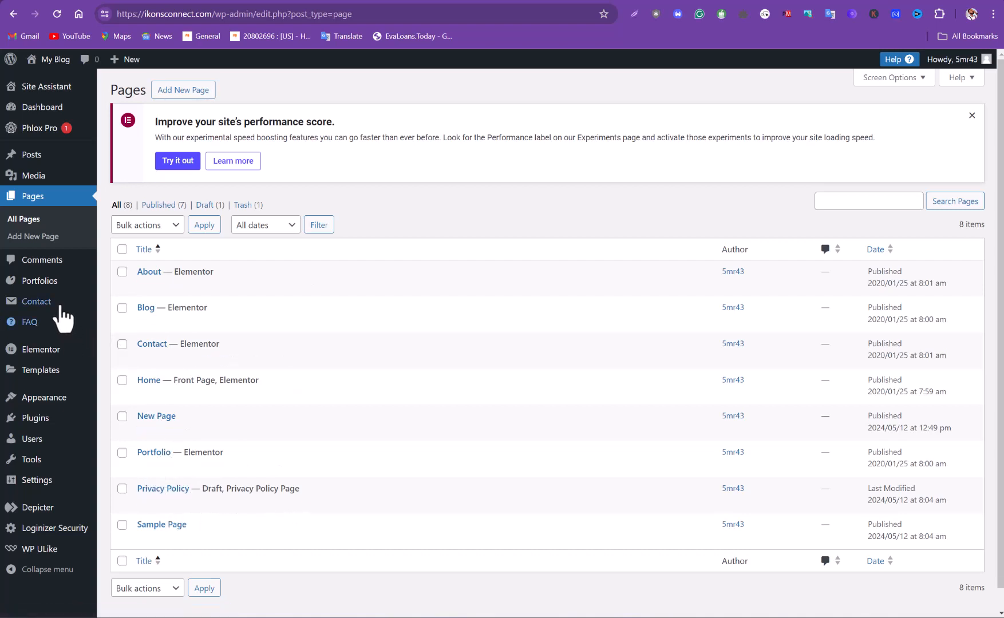
Start a new page and review its Layout Options, from content and sidebar layout to the footer brand image.
left_click(27, 240)
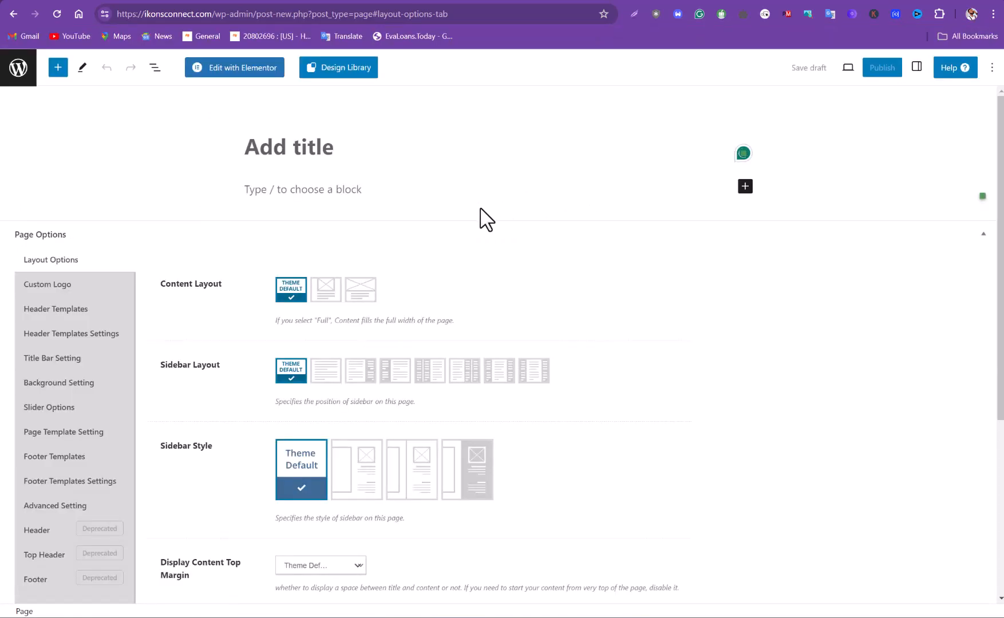
scroll(401, 235, "down", 1)
scroll(397, 232, "up", 1)
scroll(404, 228, "down", 4)
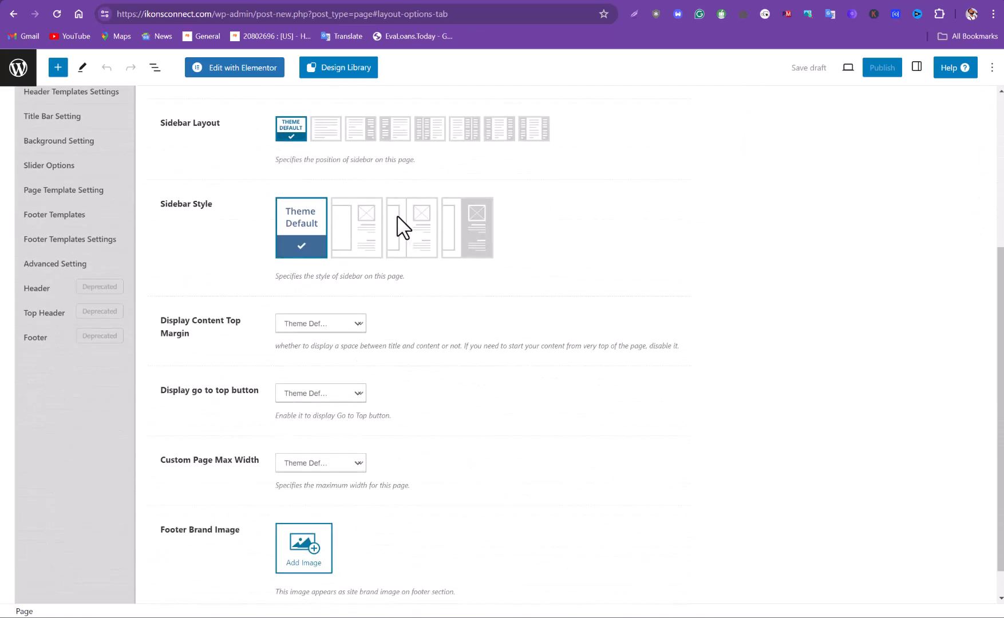
scroll(399, 223, "down", 1)
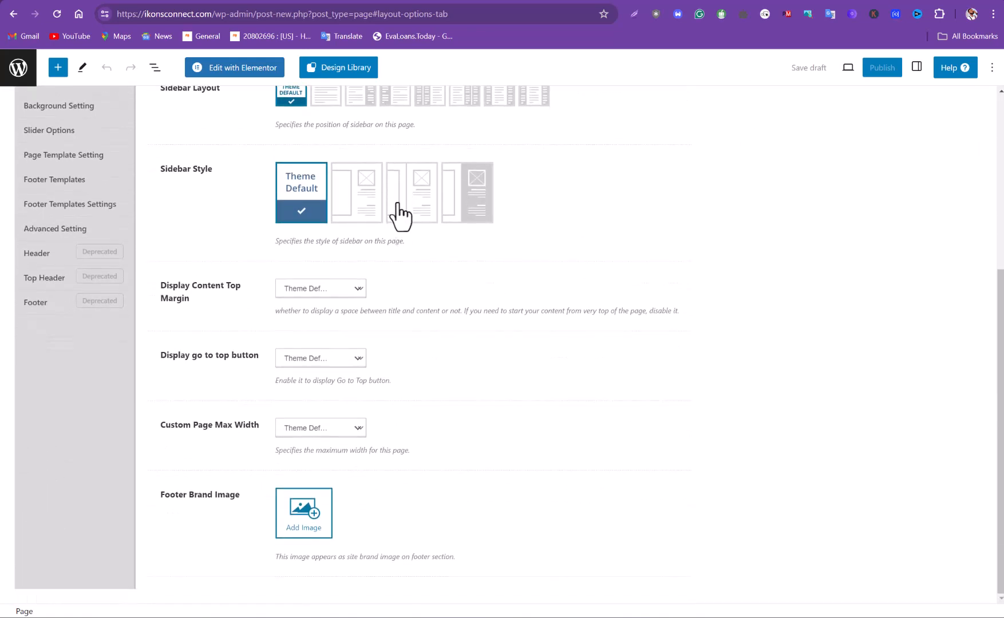
scroll(401, 213, "up", 5)
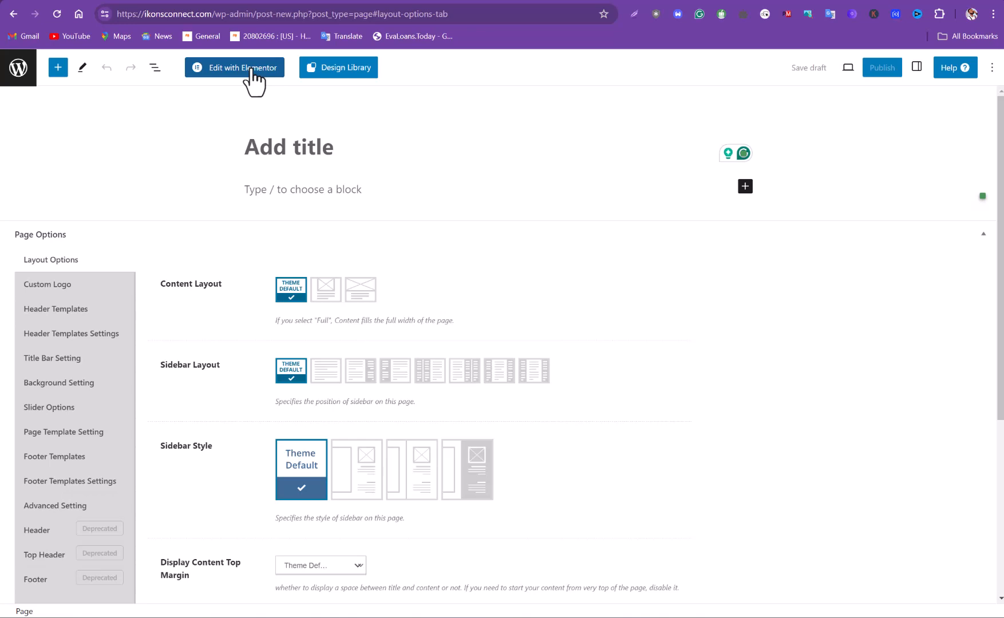
Open the new page in Elementor and look over the available widgets and the empty content area.
left_click(250, 69)
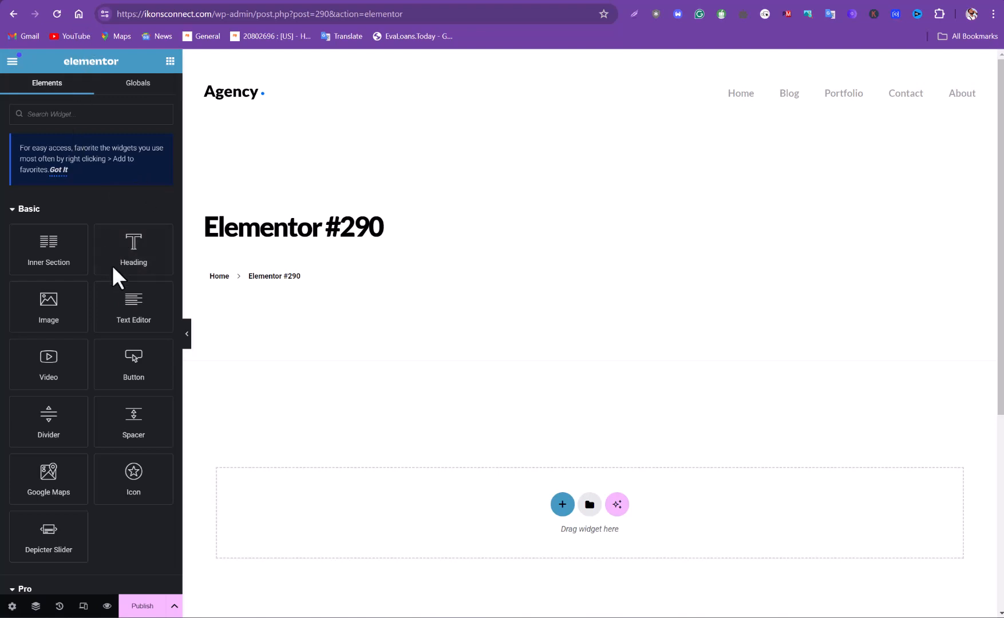
scroll(113, 269, "down", 2)
scroll(113, 269, "up", 2)
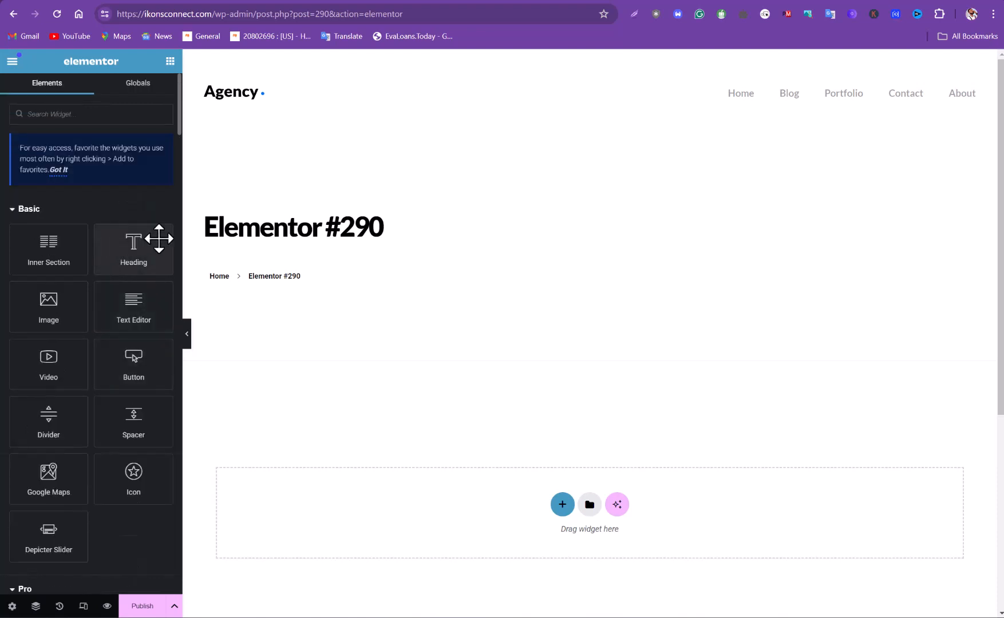
left_click_drag(156, 238, 399, 225)
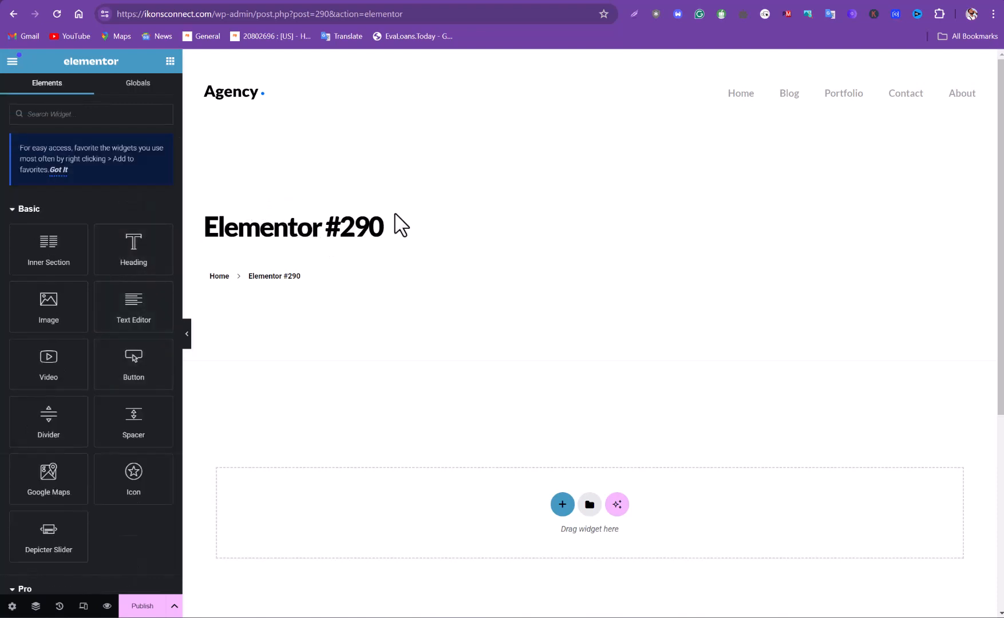
scroll(504, 435, "down", 2)
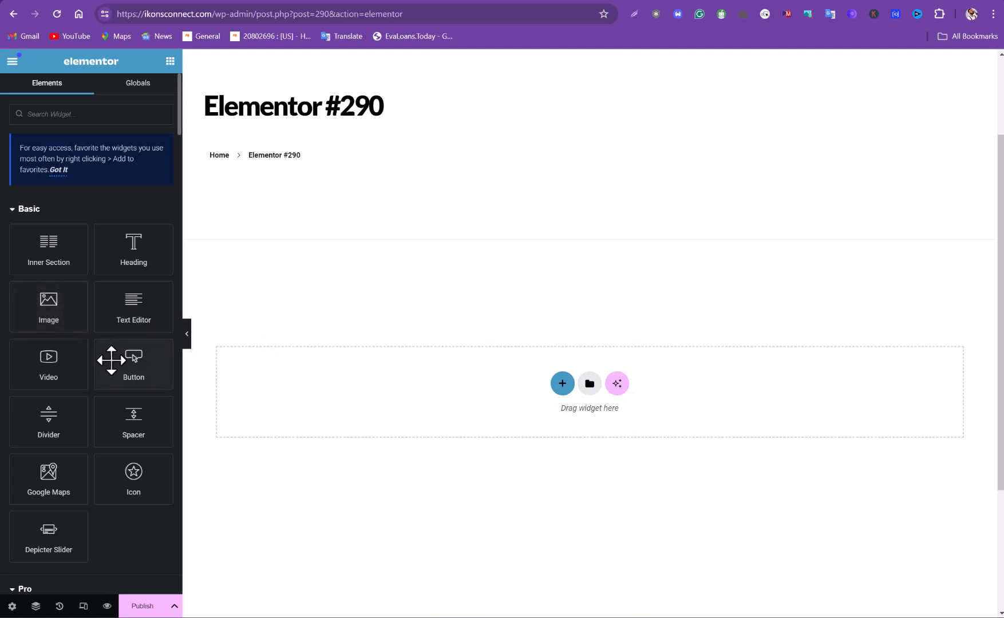
scroll(114, 364, "down", 2)
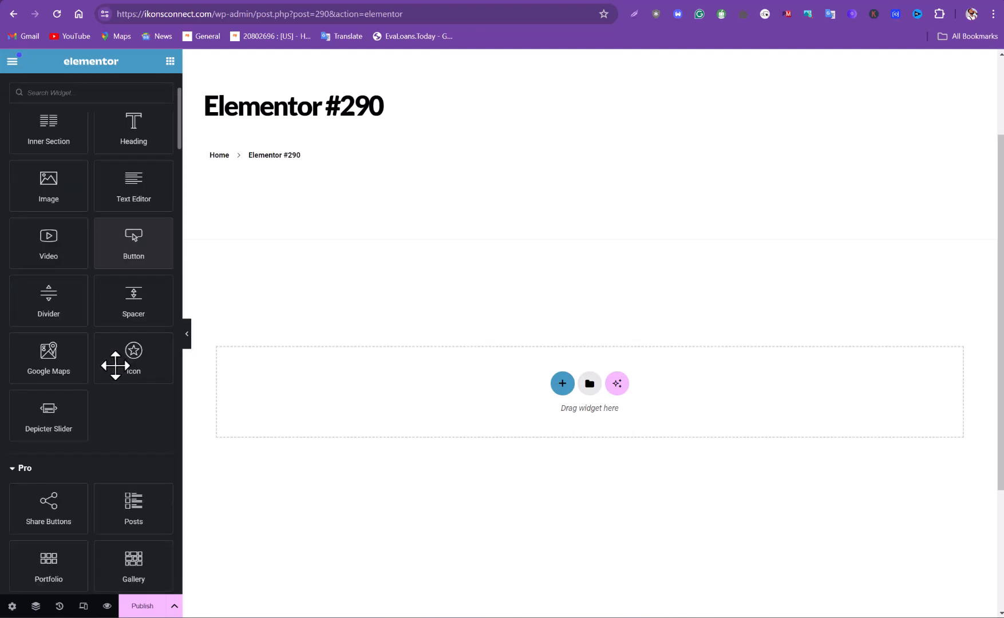
Try to place an Image widget directly into the page's empty content area.
scroll(115, 365, "down", 1)
scroll(115, 365, "up", 3)
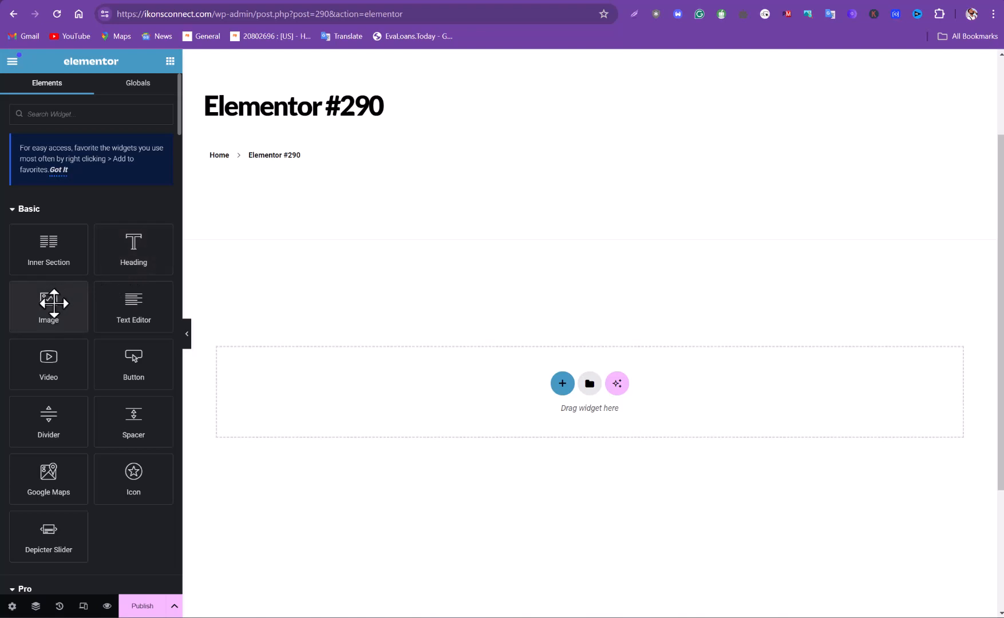
left_click_drag(49, 303, 551, 389)
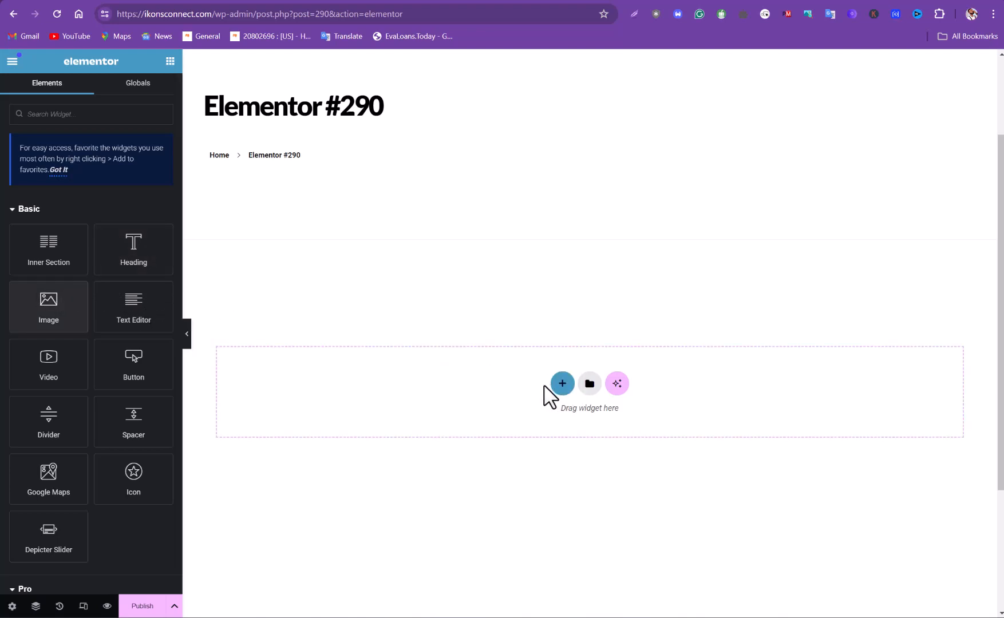
scroll(560, 397, "down", 1)
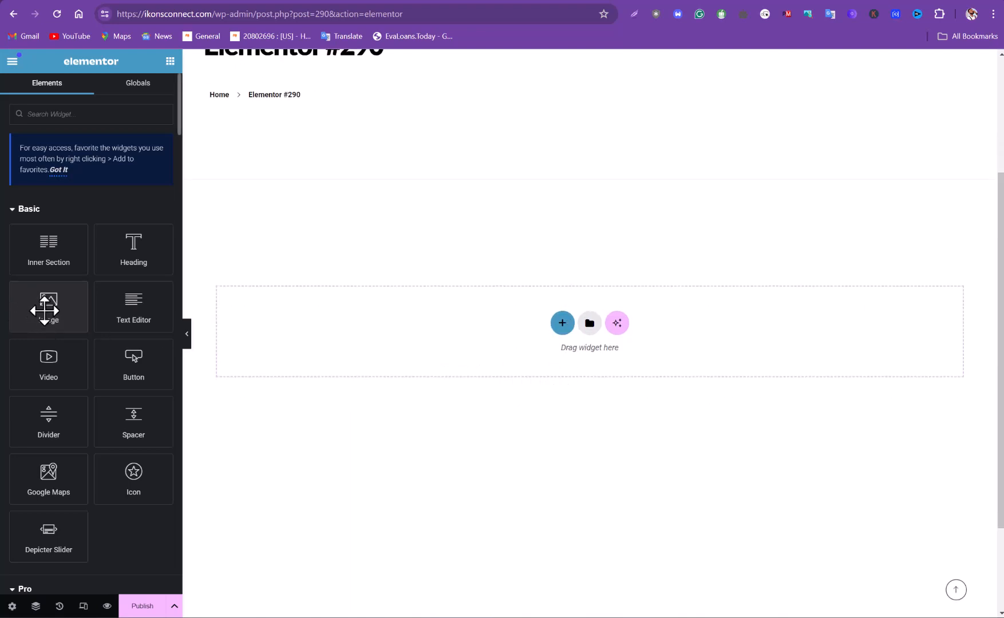
left_click_drag(203, 322, 557, 329)
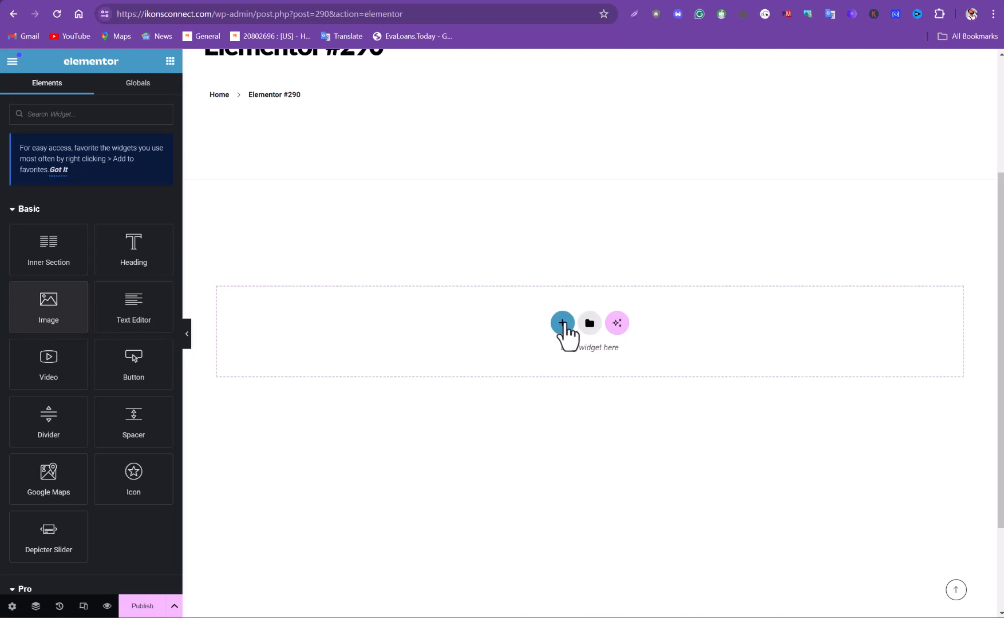
Add a new section with the single-column structure to the page.
left_click(562, 324)
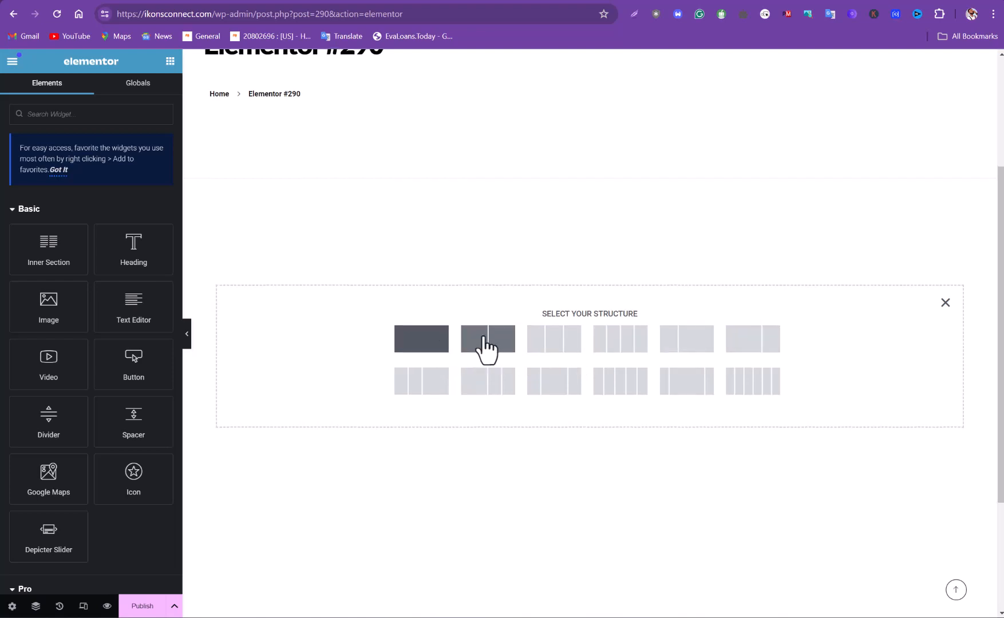
scroll(485, 347, "down", 3)
scroll(484, 348, "up", 3)
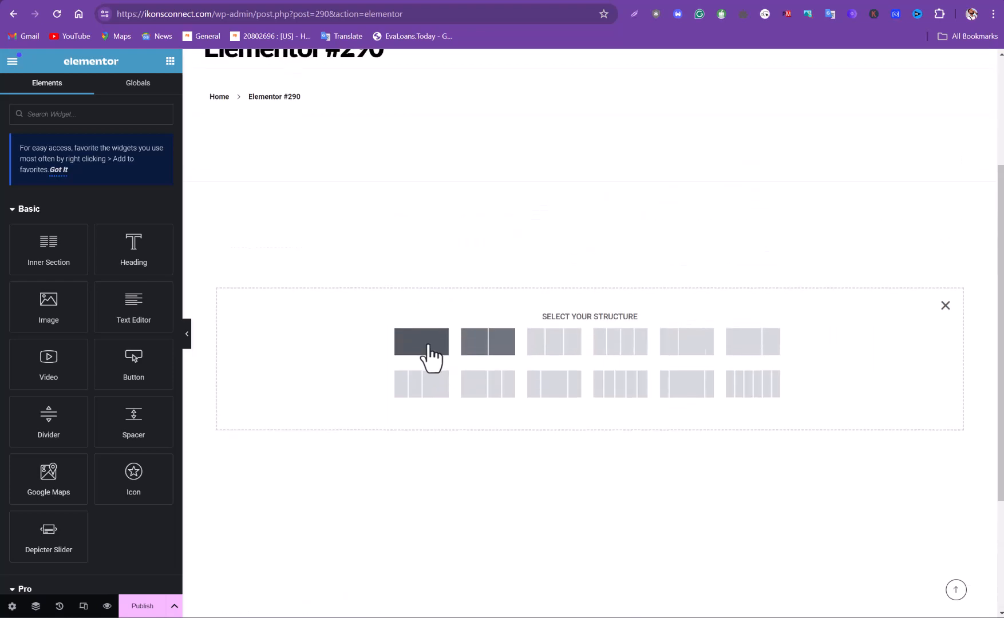
left_click(431, 356)
scroll(629, 267, "up", 3)
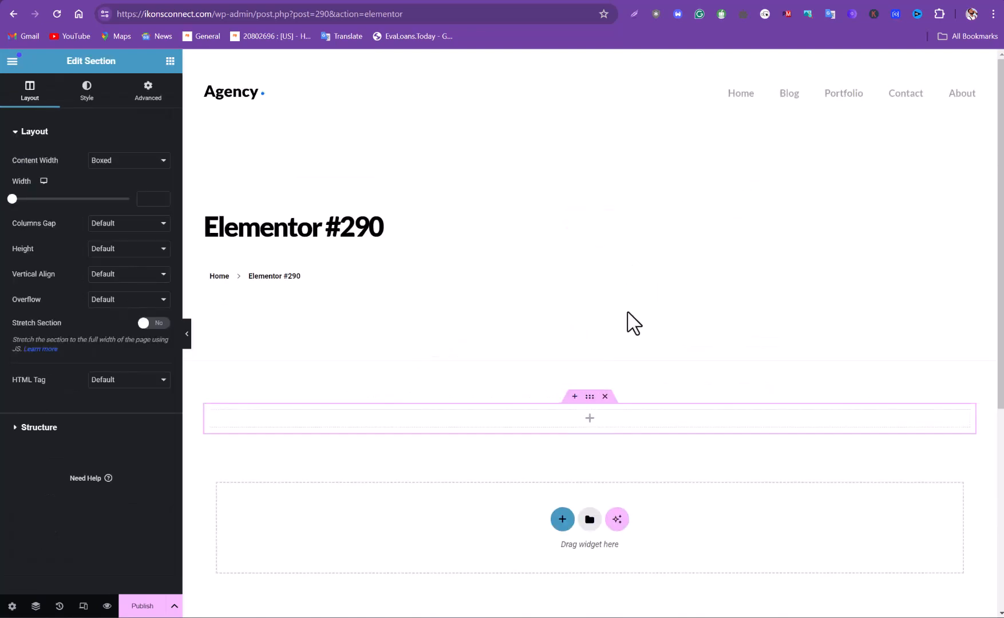
Add an Image widget below the empty single-column section.
left_click(589, 419)
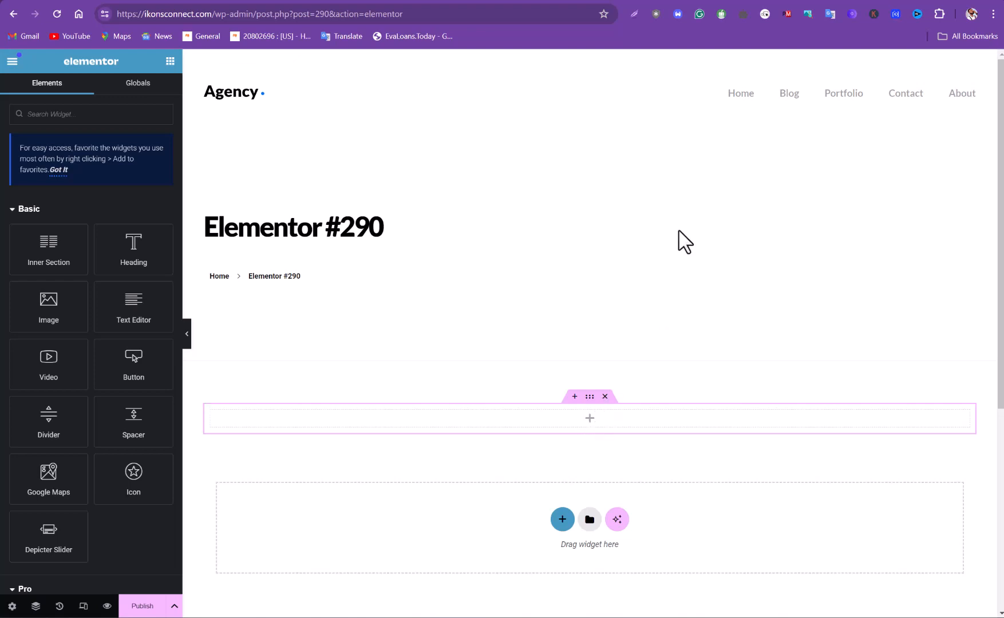
scroll(719, 186, "down", 1)
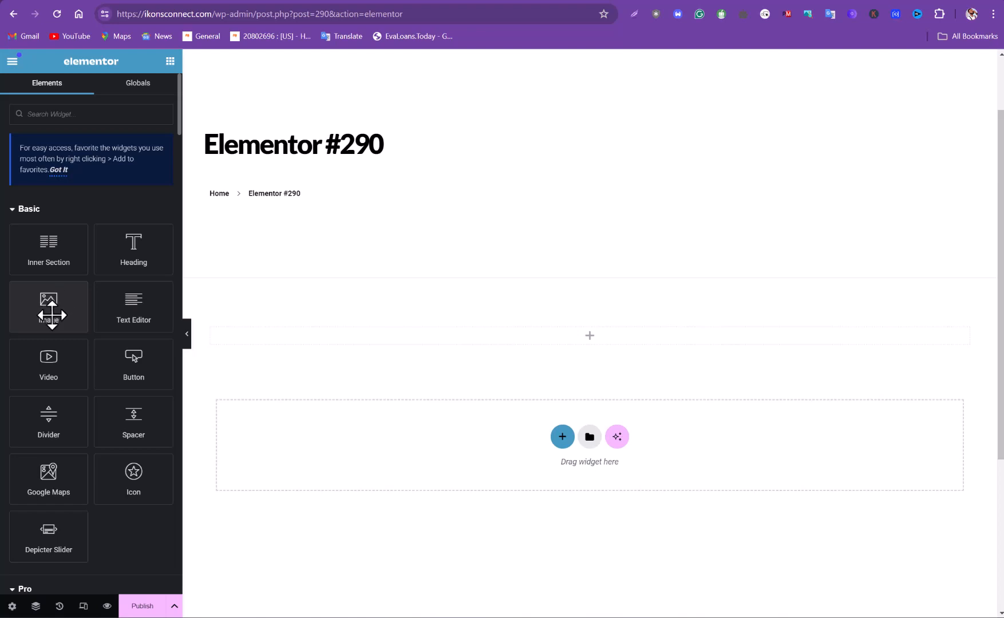
left_click_drag(51, 315, 717, 175)
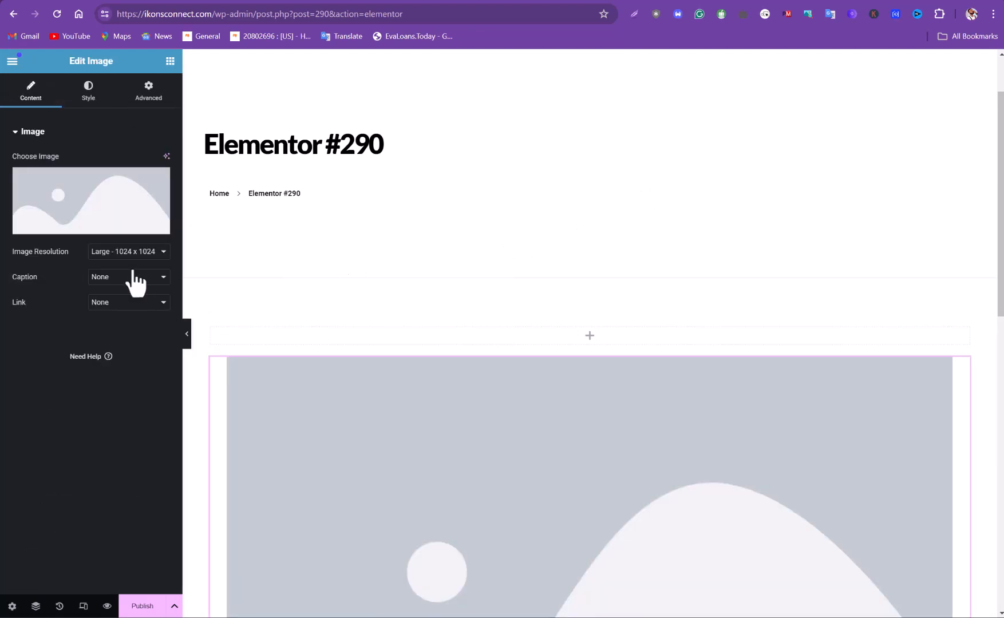
Set the Image widget's picture to R-scaled.jpeg, the WEB DESIGN photo, from the media library.
mouse_move(63, 197)
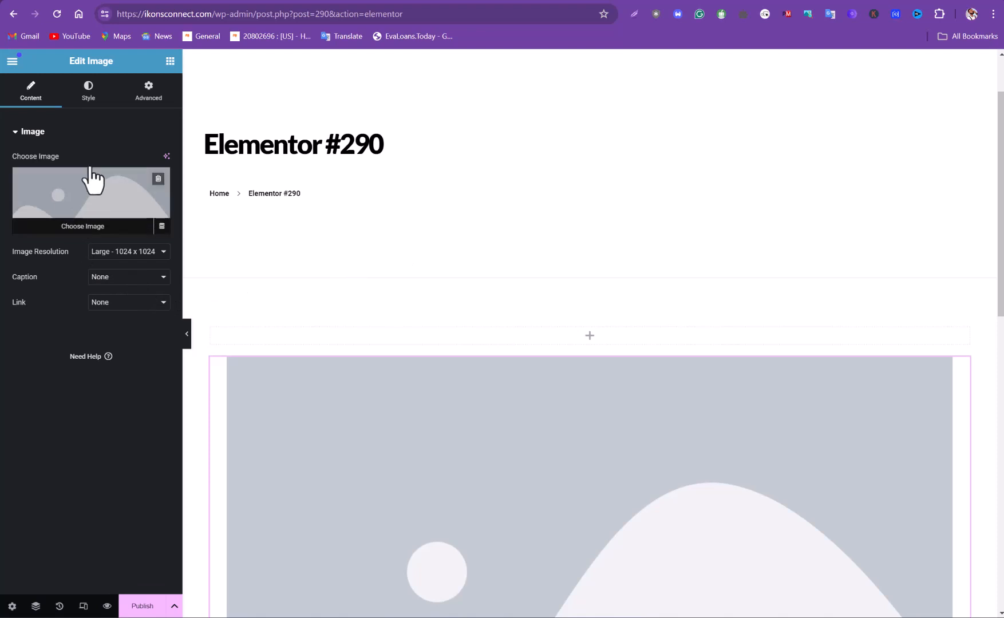
left_click(97, 229)
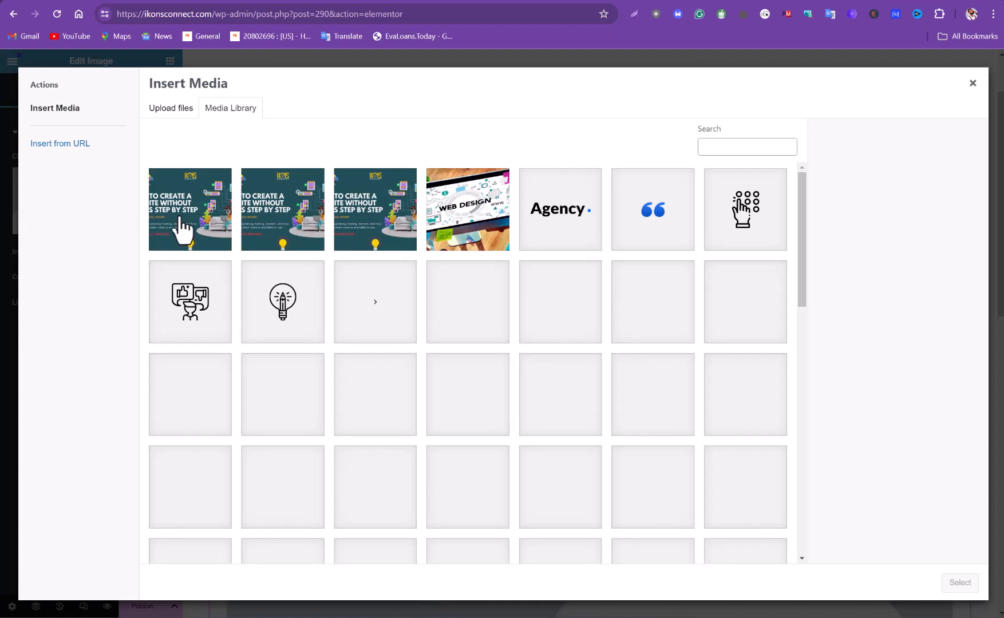
scroll(456, 244, "down", 1)
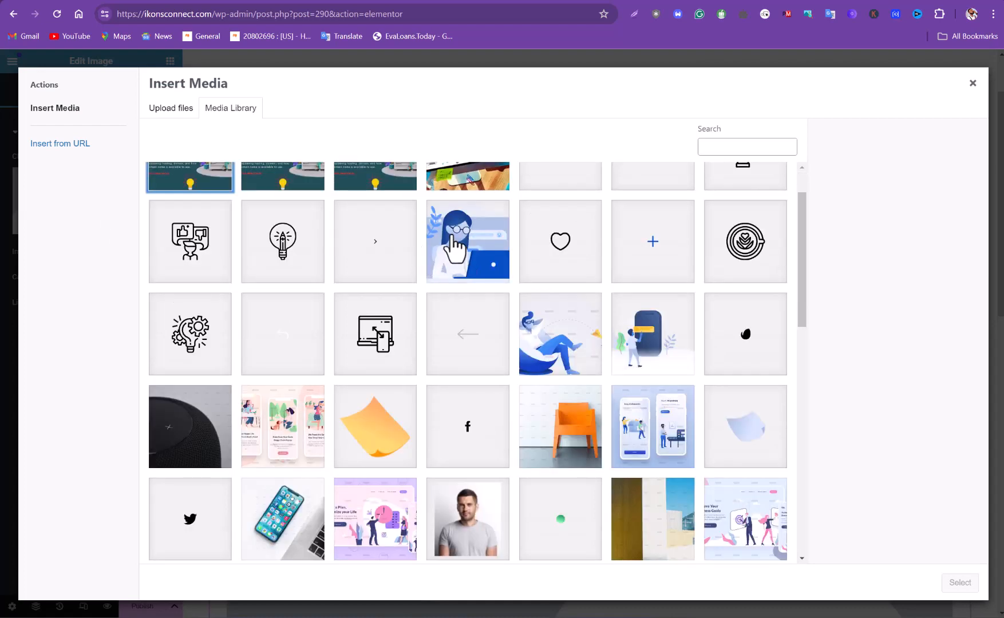
left_click(229, 236)
scroll(230, 236, "up", 1)
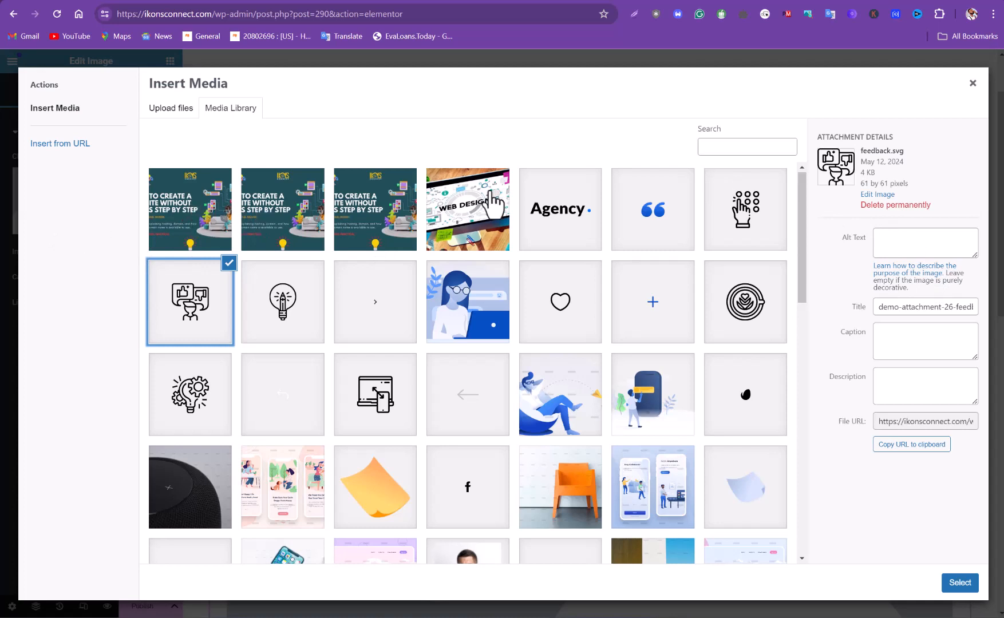
left_click(488, 194)
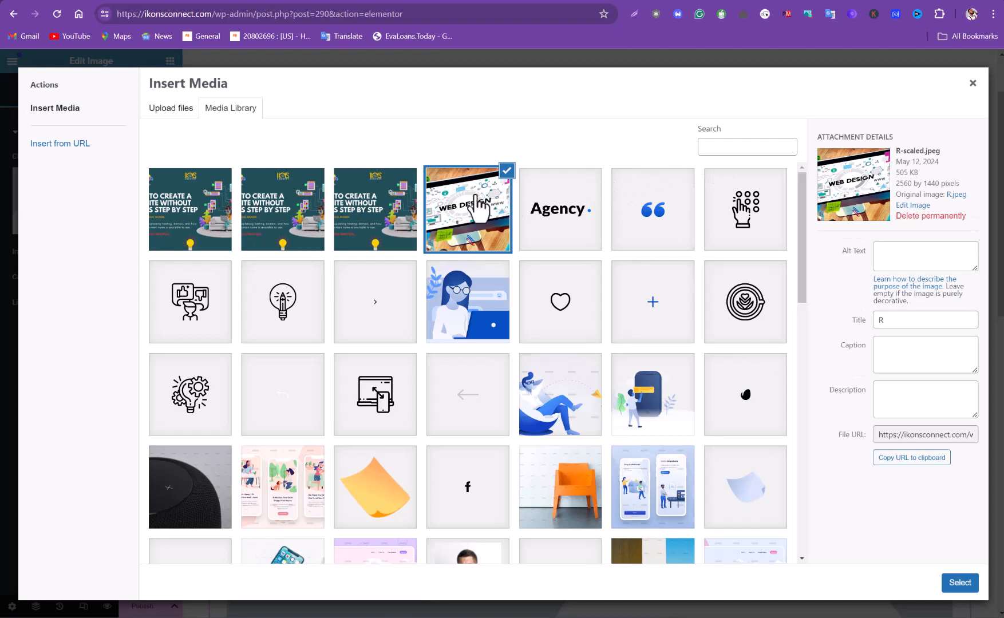
left_click(473, 196)
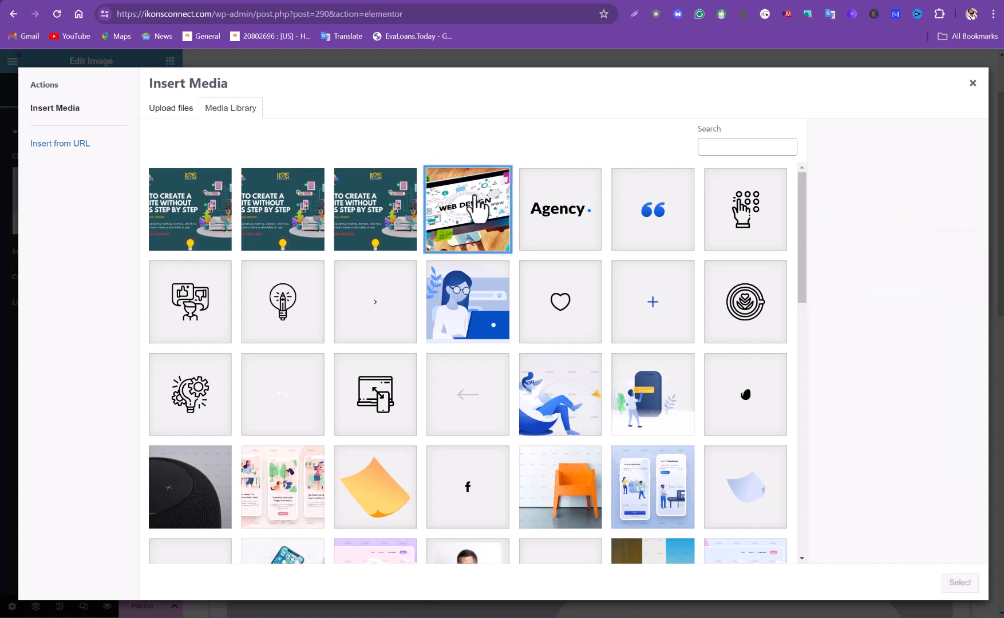
left_click(475, 199)
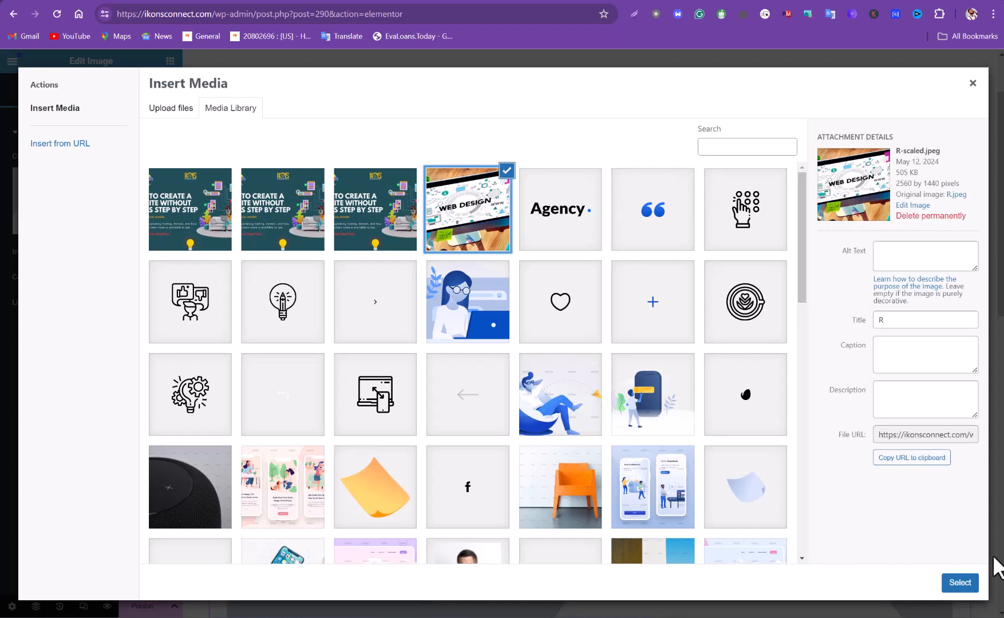
left_click(960, 583)
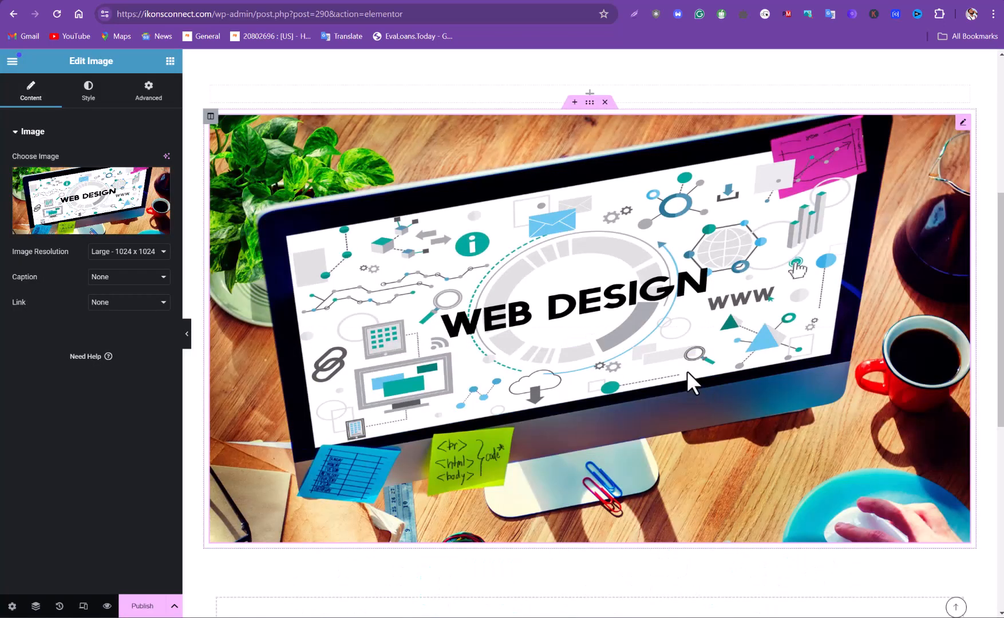
Look over the WEB DESIGN picture on the page and the style settings available for it.
scroll(687, 371, "down", 2)
scroll(687, 371, "up", 5)
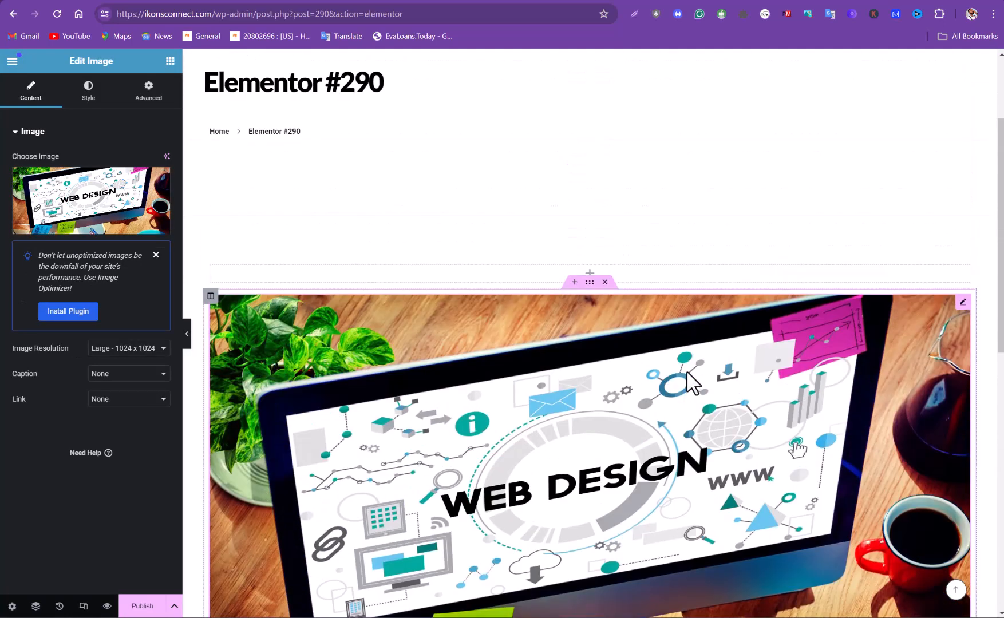
scroll(688, 372, "down", 4)
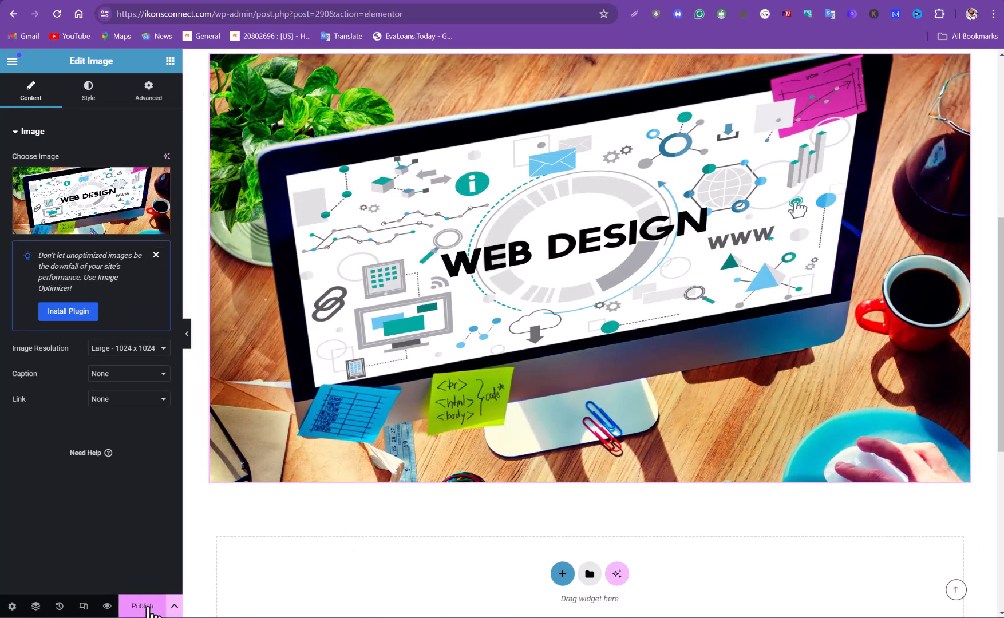
scroll(482, 371, "up", 3)
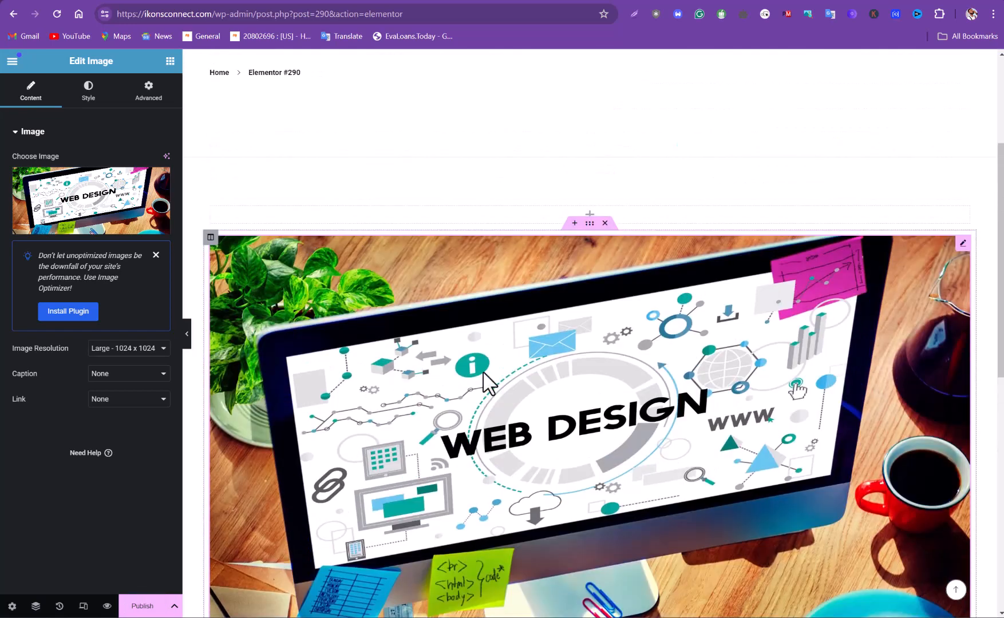
scroll(484, 375, "down", 2)
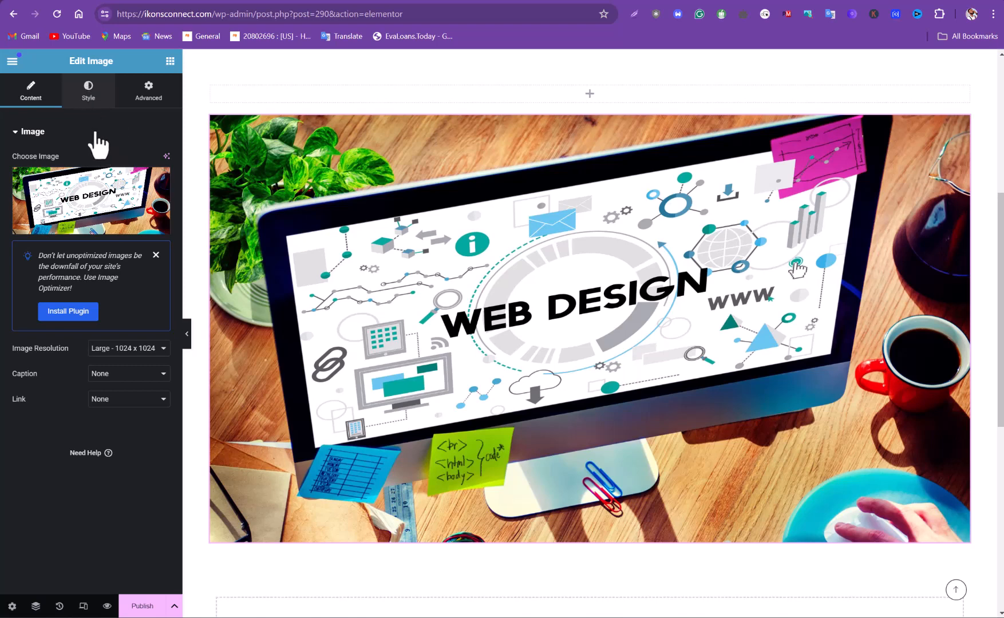
left_click(88, 91)
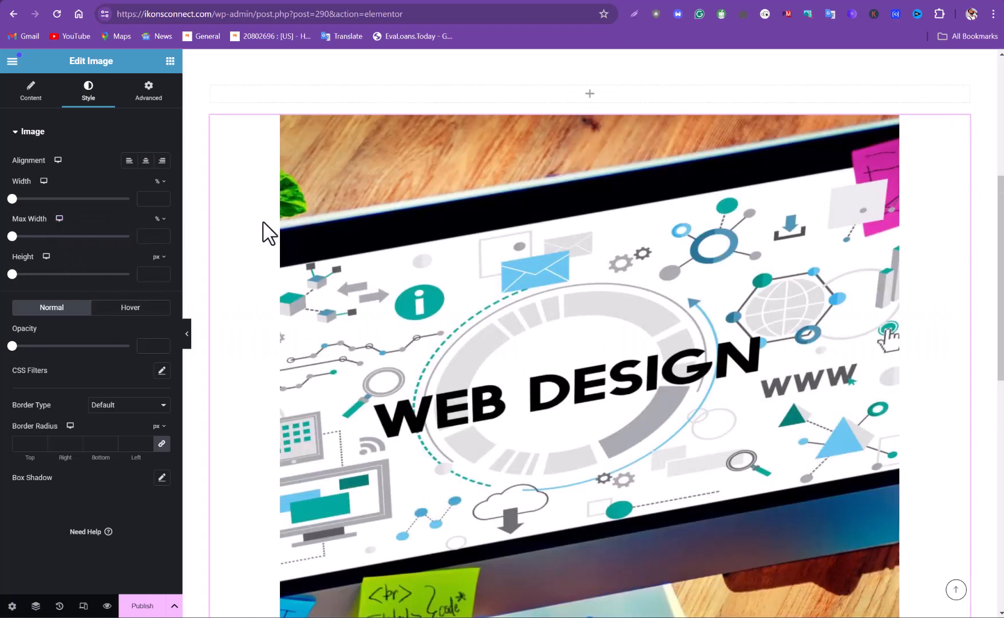
scroll(269, 232, "down", 3)
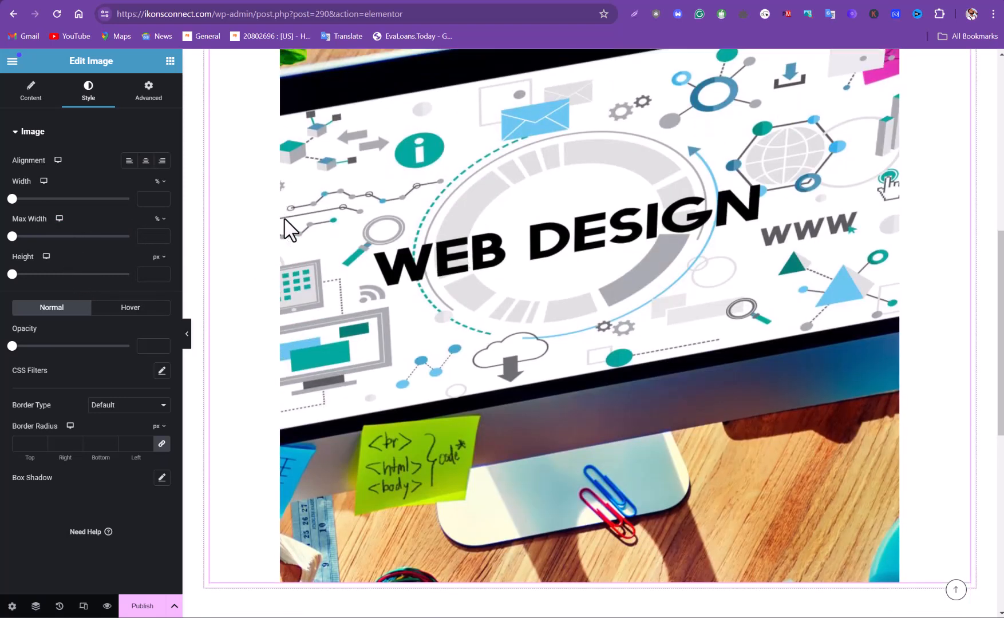
scroll(286, 229, "down", 6)
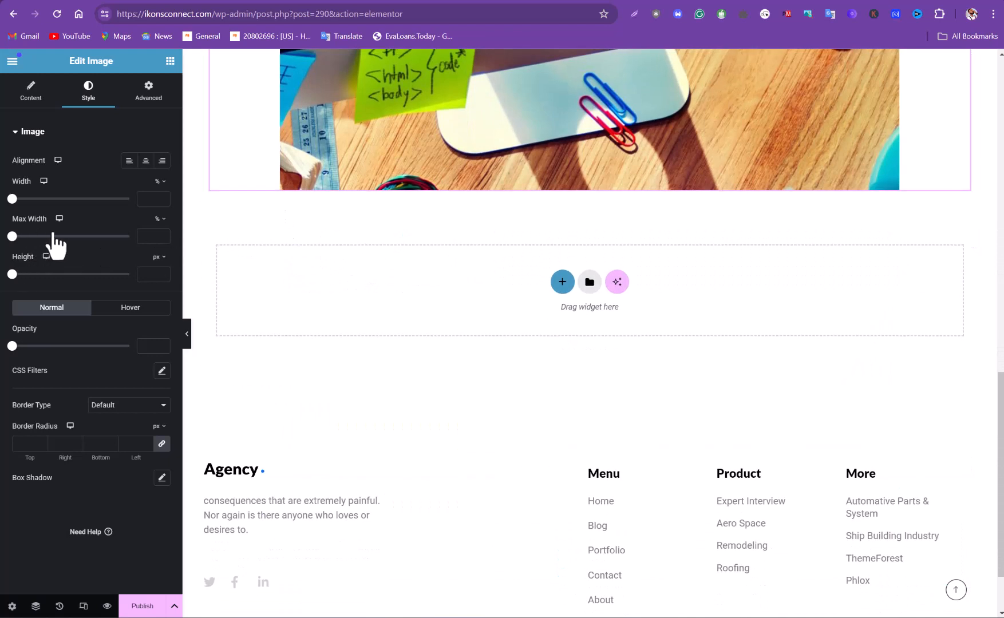
Try resizing the picture with a max width of 1%, a height of 88 px and a max width of 43%.
left_click_drag(53, 234, 7, 242)
scroll(482, 150, "up", 4)
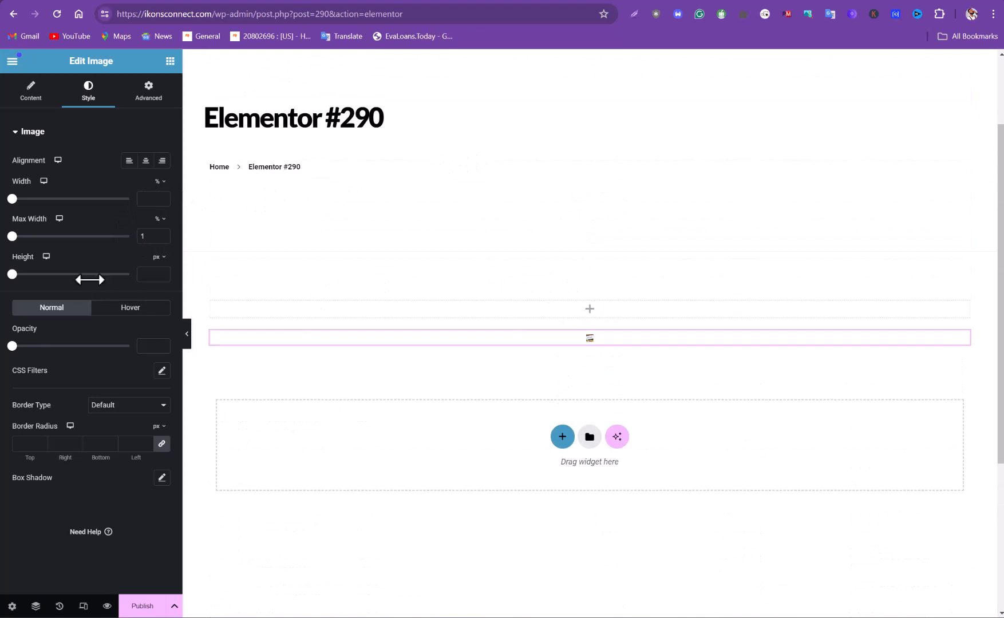
left_click(33, 274)
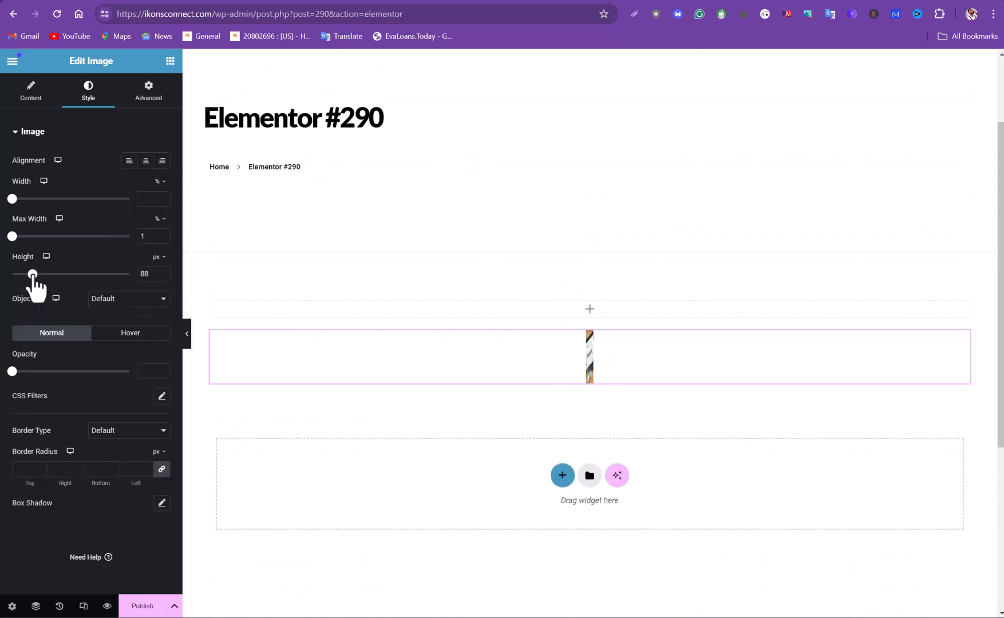
left_click(63, 238)
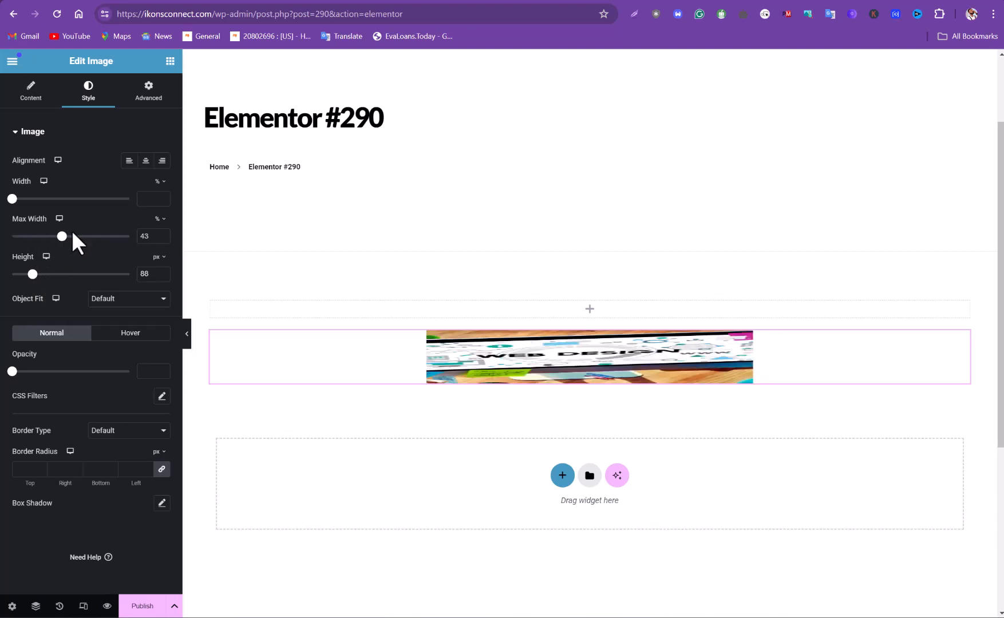
Undo the max width and height changes and the picture choice, back to the placeholder image.
key("ctrl+z")
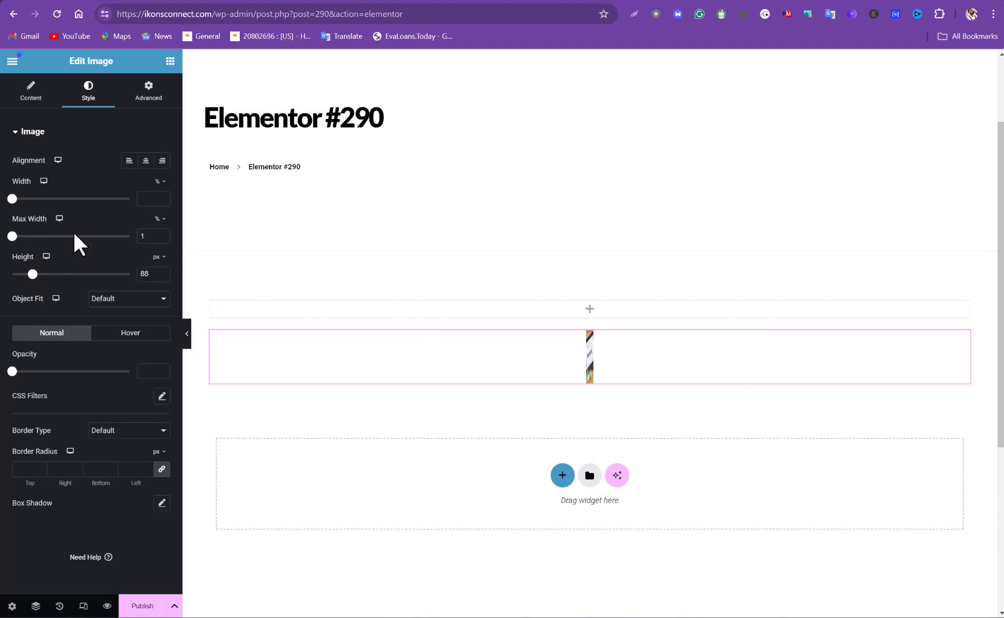
key("ctrl+z")
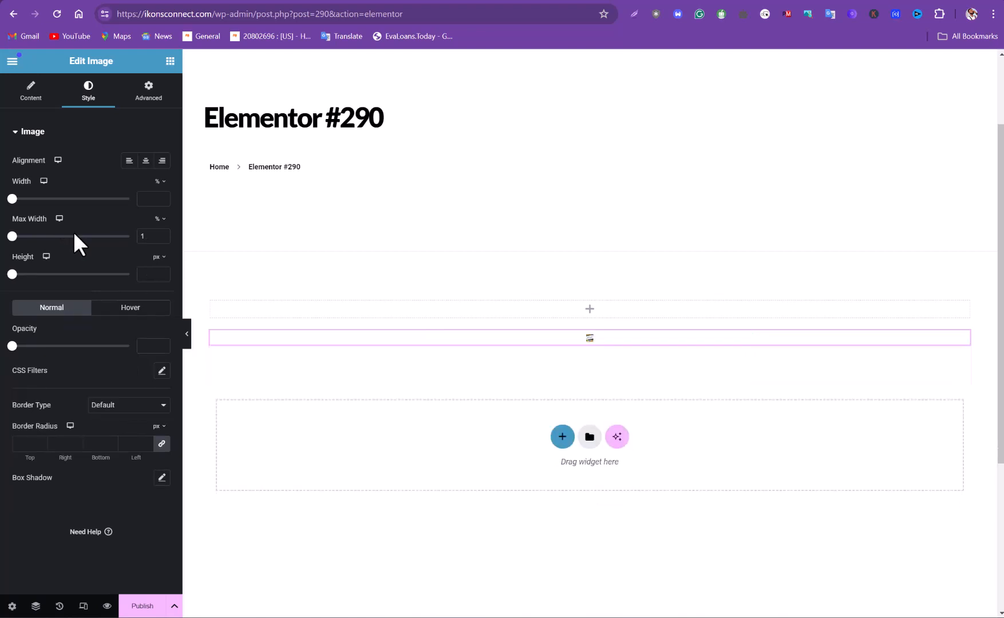
key("ctrl+z")
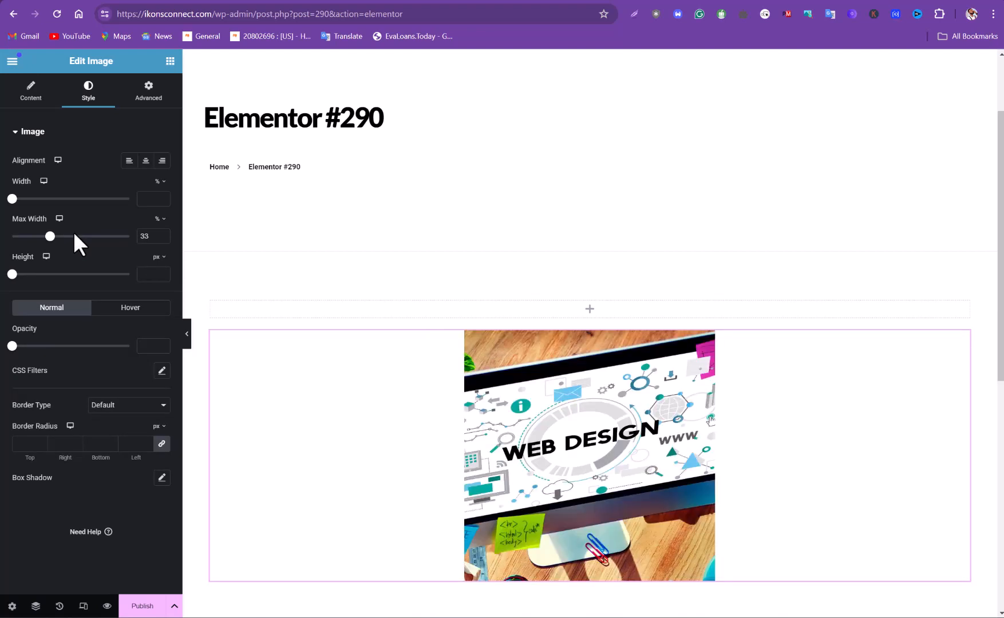
key("ctrl+z")
scroll(332, 272, "down", 5)
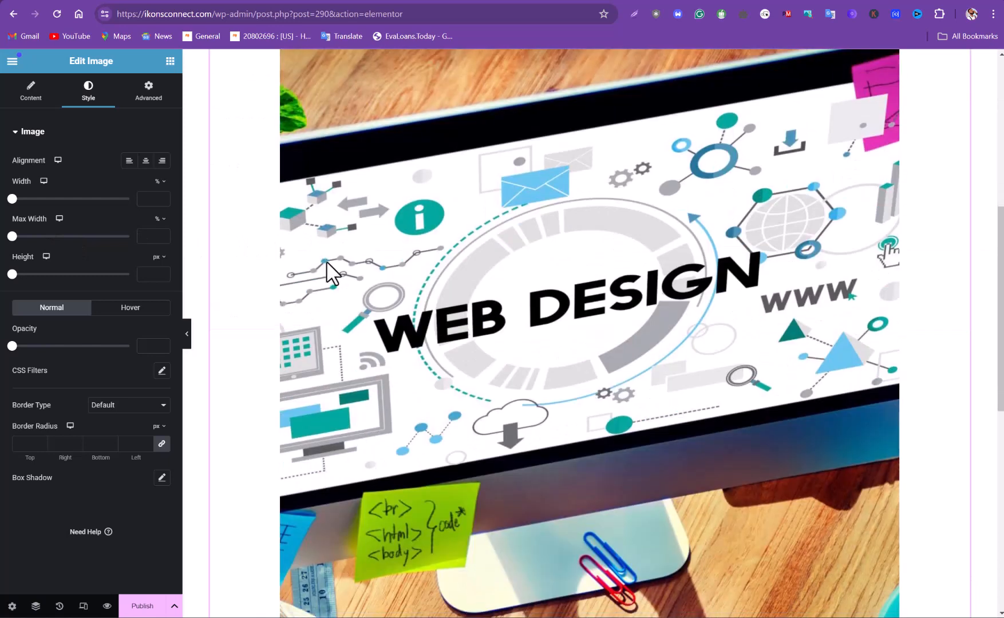
key("ctrl+z")
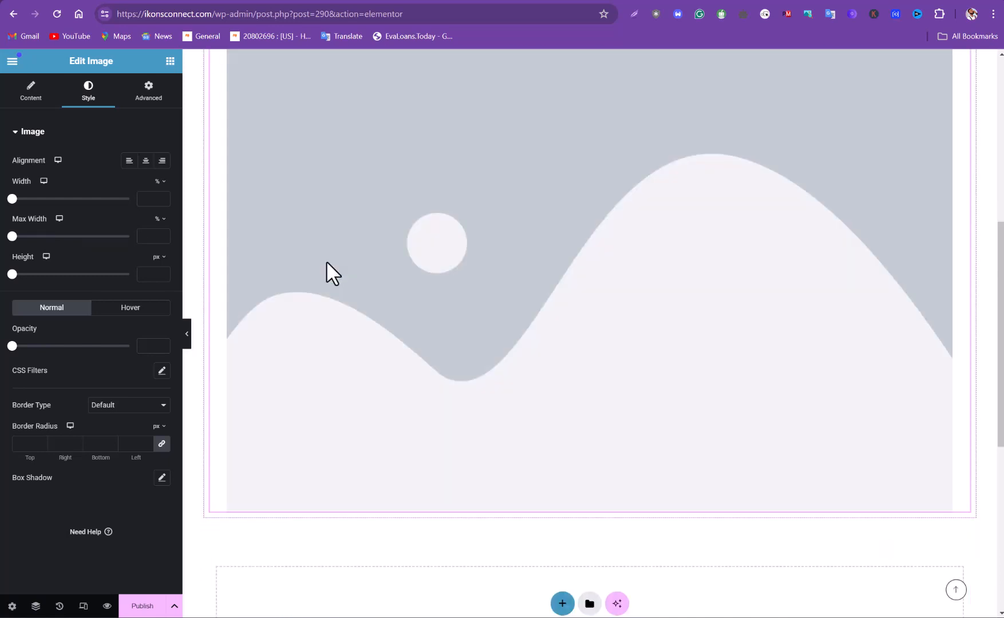
Replace the placeholder in the Image widget with the WEB DESIGN photo, R-scaled.jpeg, from the media library.
scroll(328, 271, "up", 5)
scroll(364, 272, "down", 1)
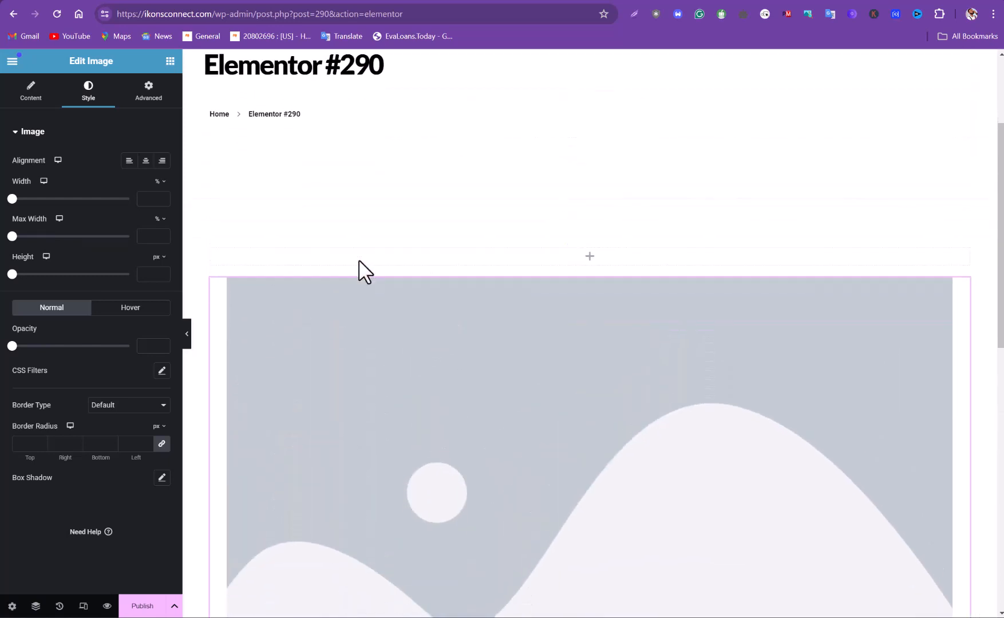
left_click(37, 90)
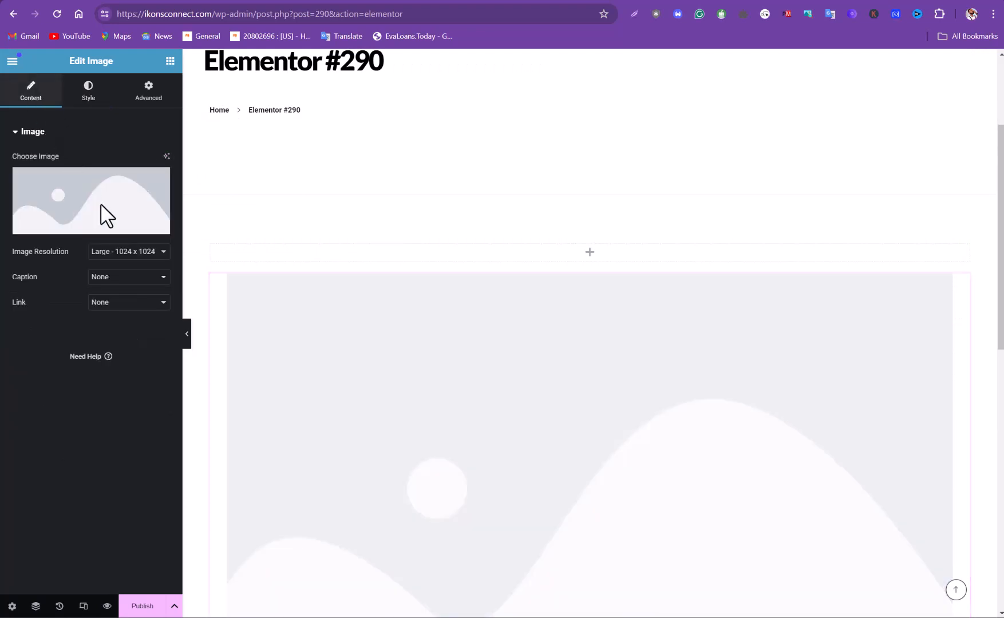
left_click(98, 239)
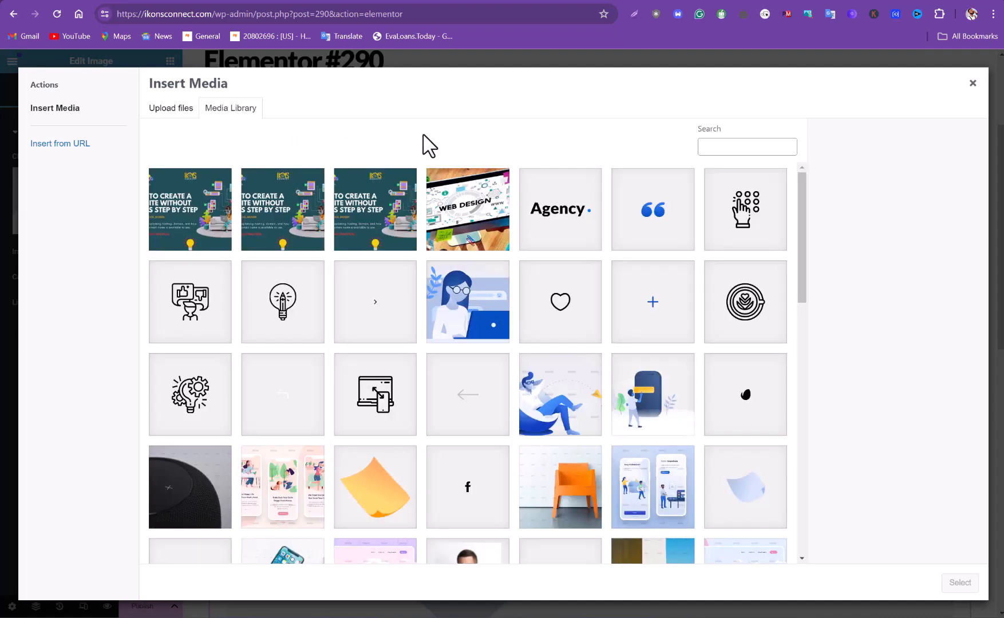
left_click(460, 210)
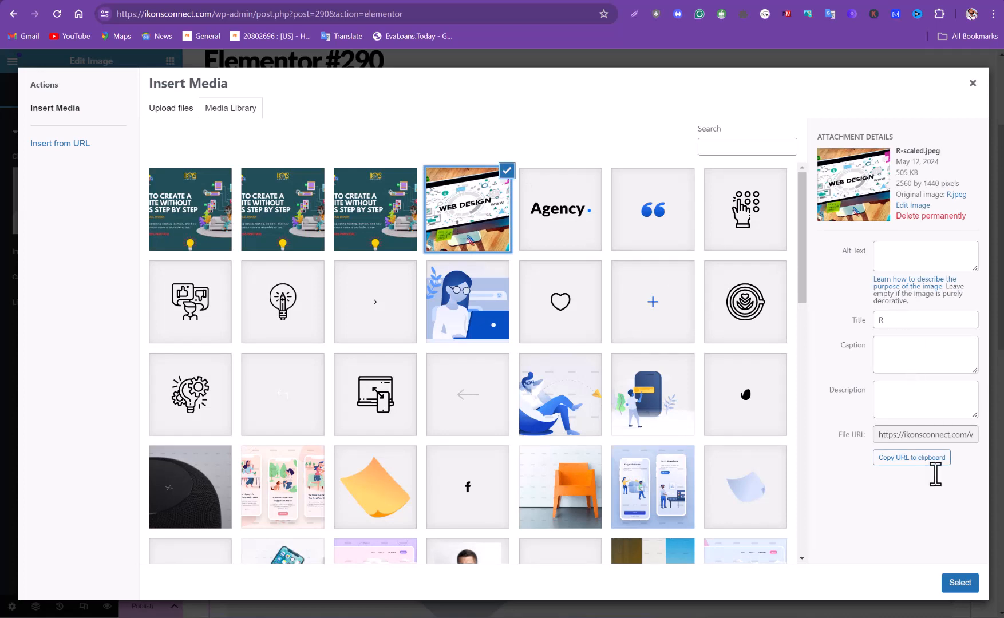
left_click(958, 583)
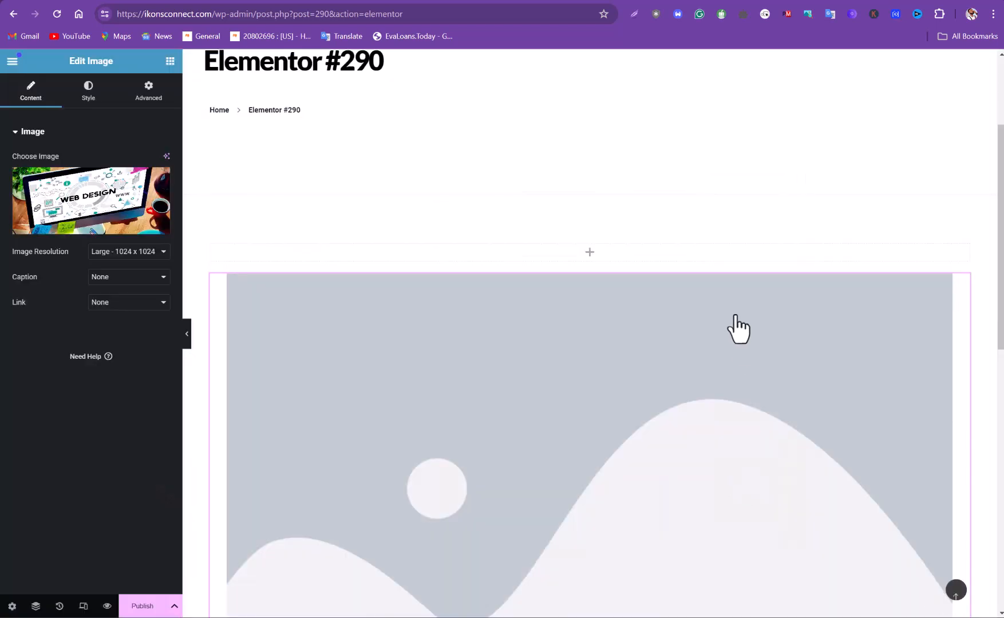
Deselect the Image widget and look over the WEB DESIGN picture and the empty area beneath it on the page.
scroll(743, 327, "down", 3)
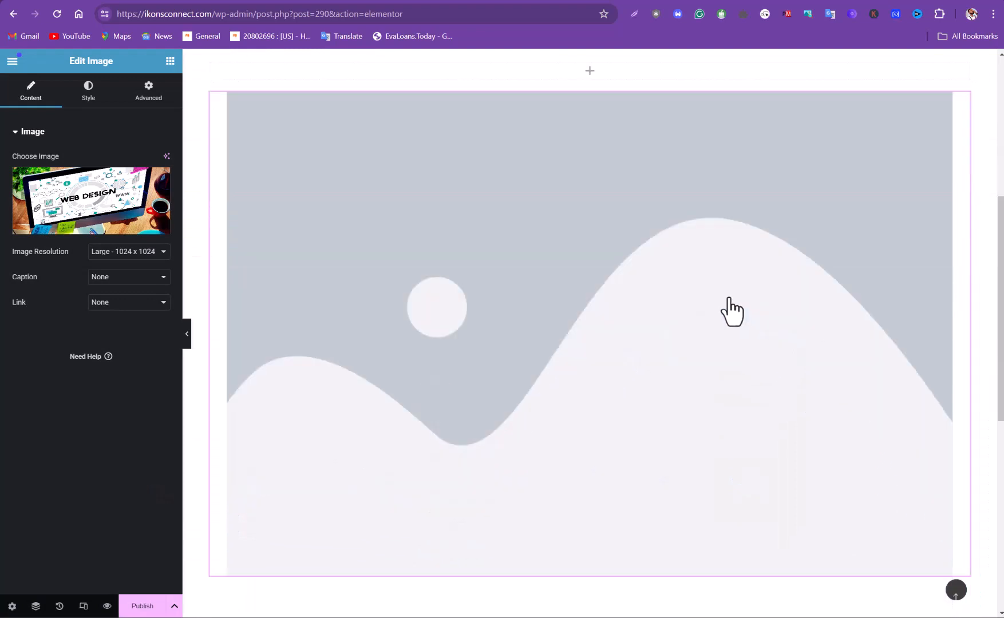
scroll(640, 90, "up", 3)
left_click(639, 90)
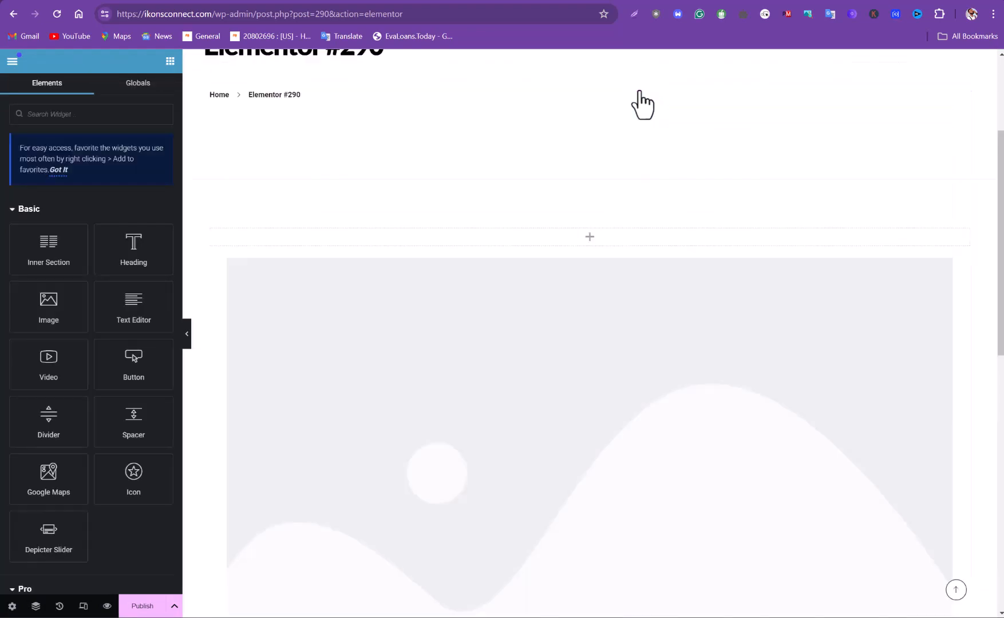
scroll(639, 91, "down", 4)
scroll(641, 89, "down", 5)
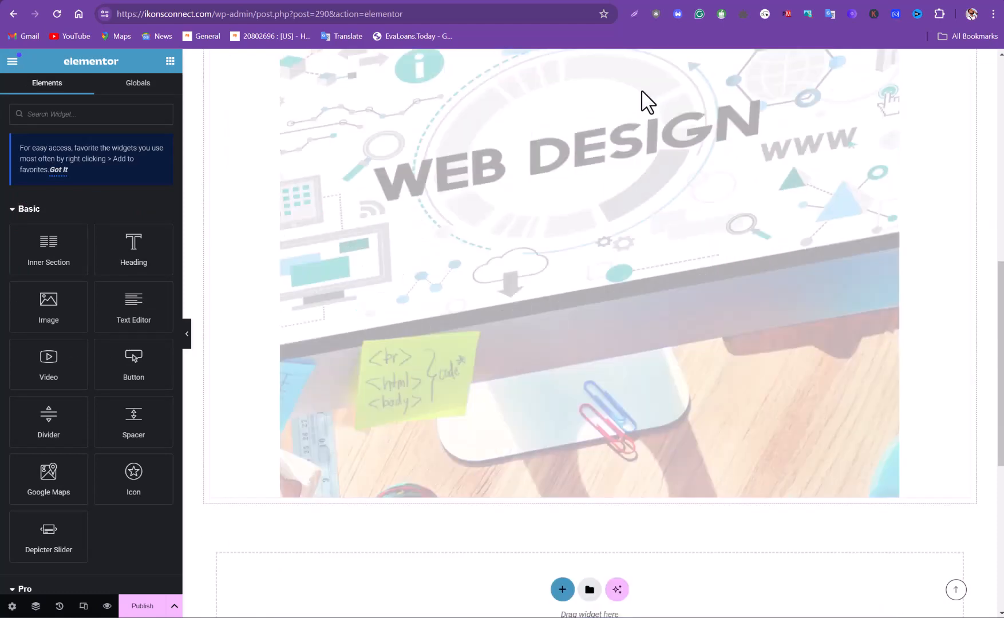
scroll(435, 146, "up", 5)
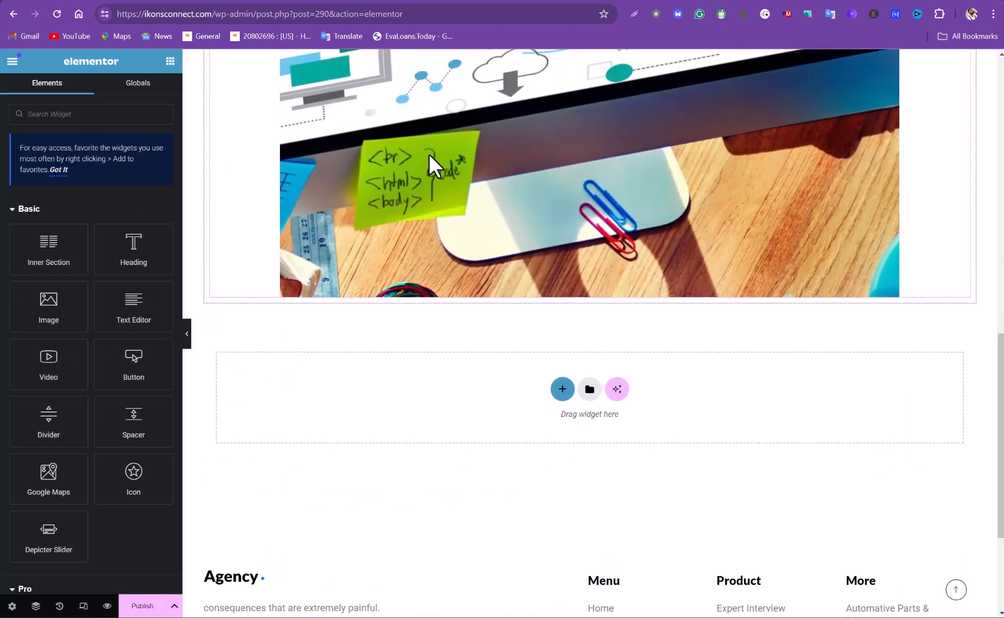
scroll(439, 143, "up", 3)
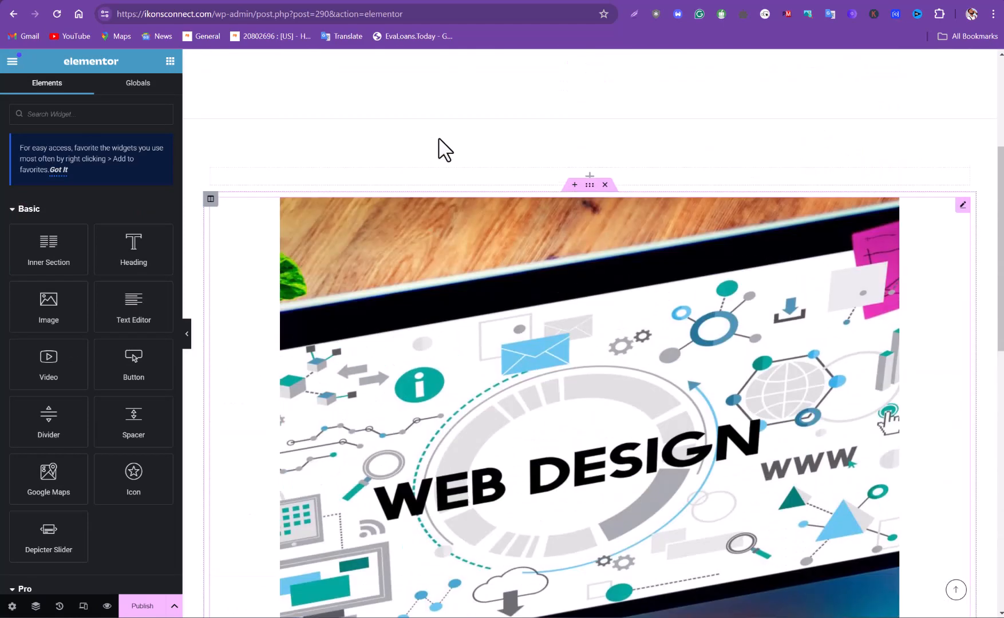
scroll(439, 143, "down", 7)
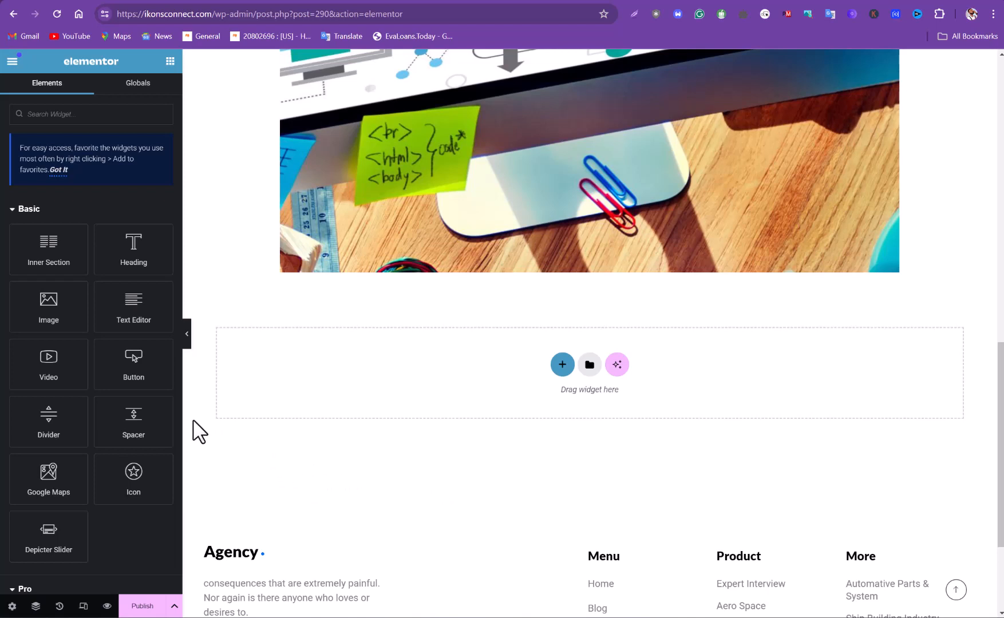
Add a Spacer below the WEB DESIGN picture, set its space to 81 px, and return to the widget list.
scroll(303, 418, "down", 1)
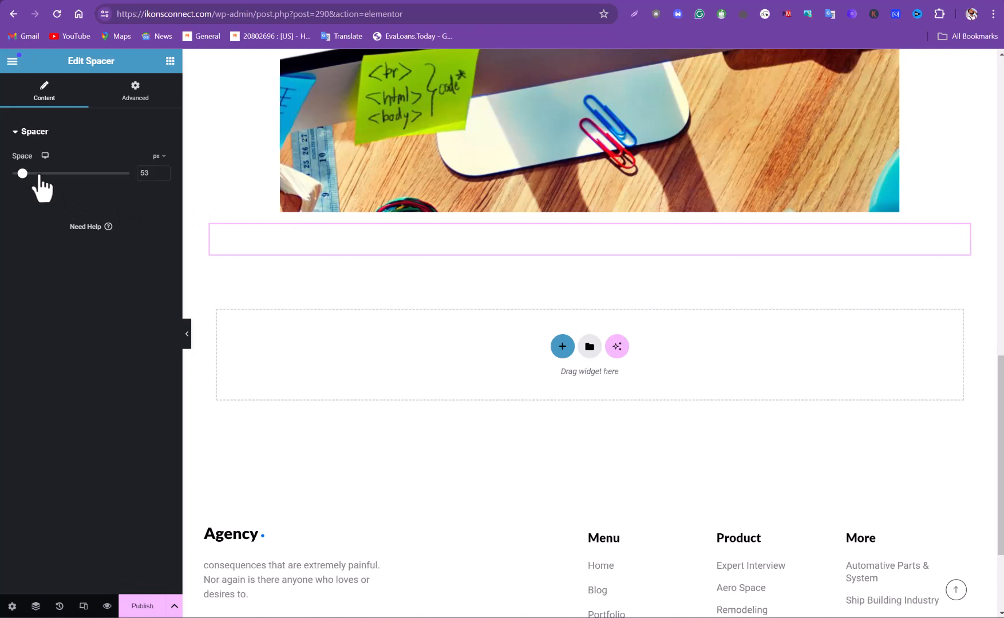
left_click(38, 172)
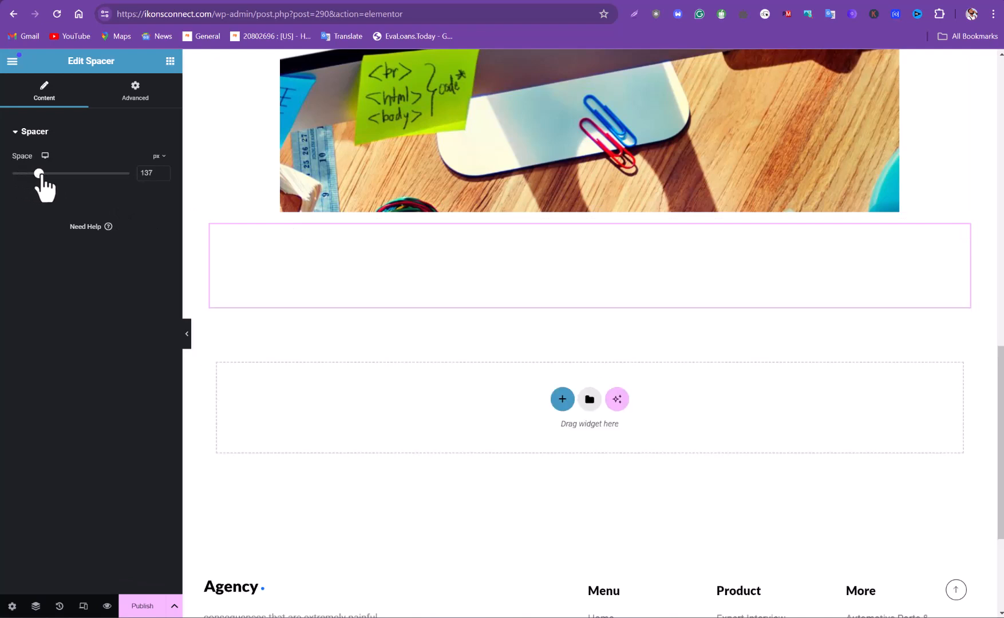
left_click_drag(41, 179, 31, 174)
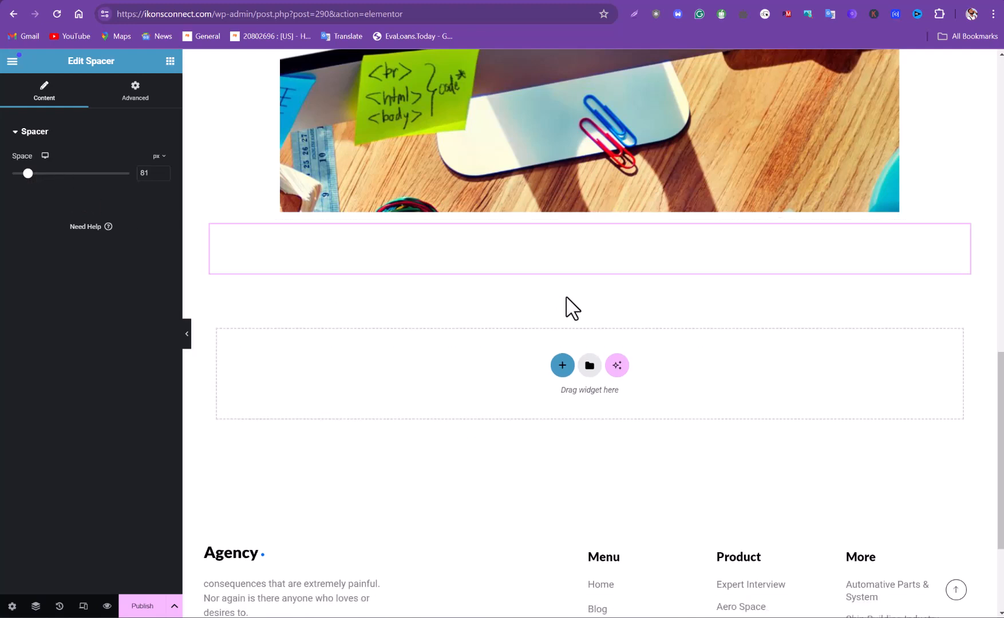
triple_click(563, 557)
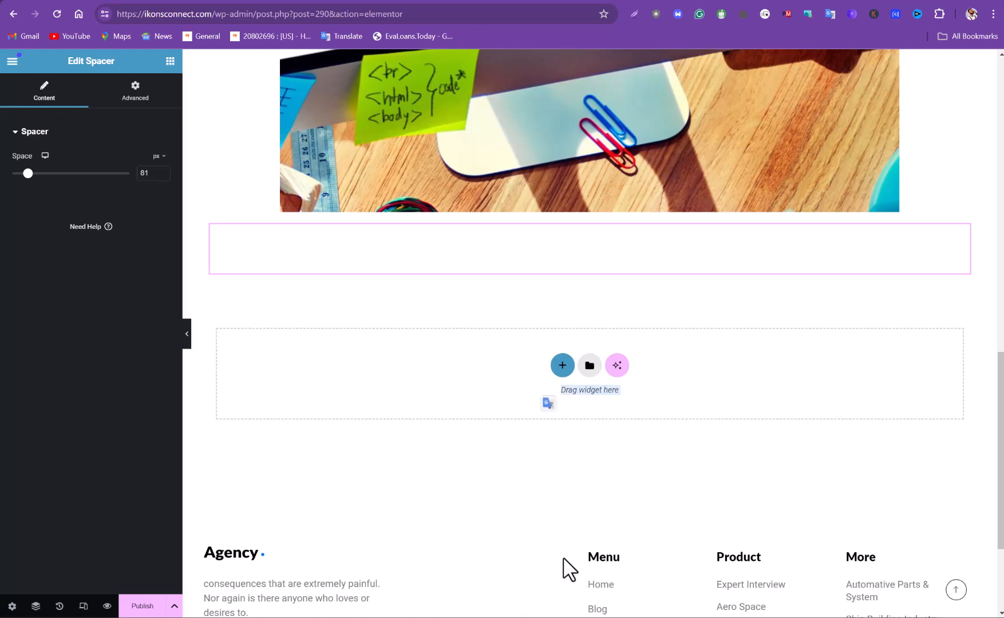
left_click(522, 307)
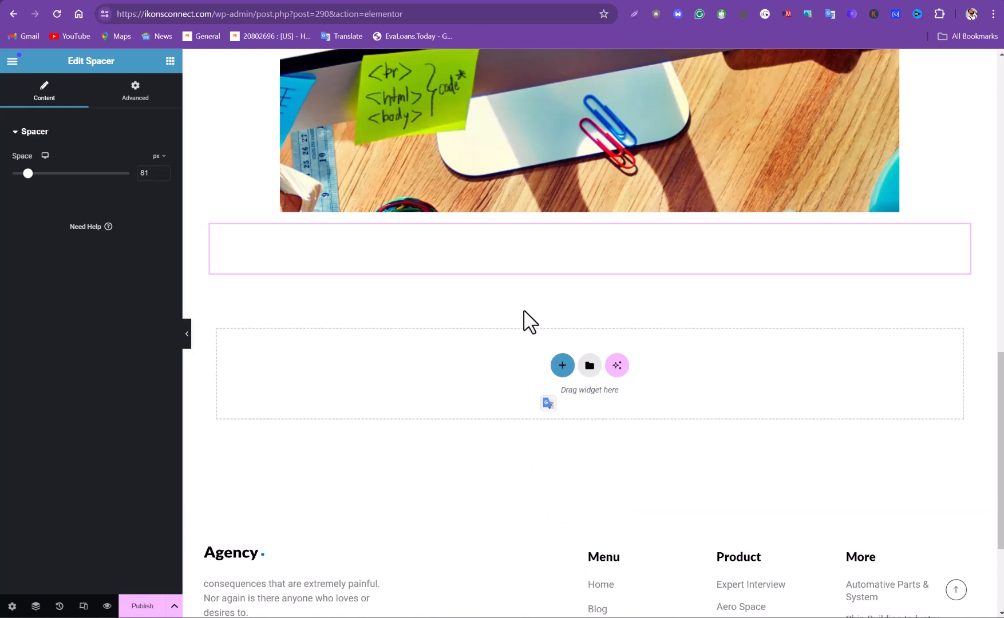
triple_click(564, 560)
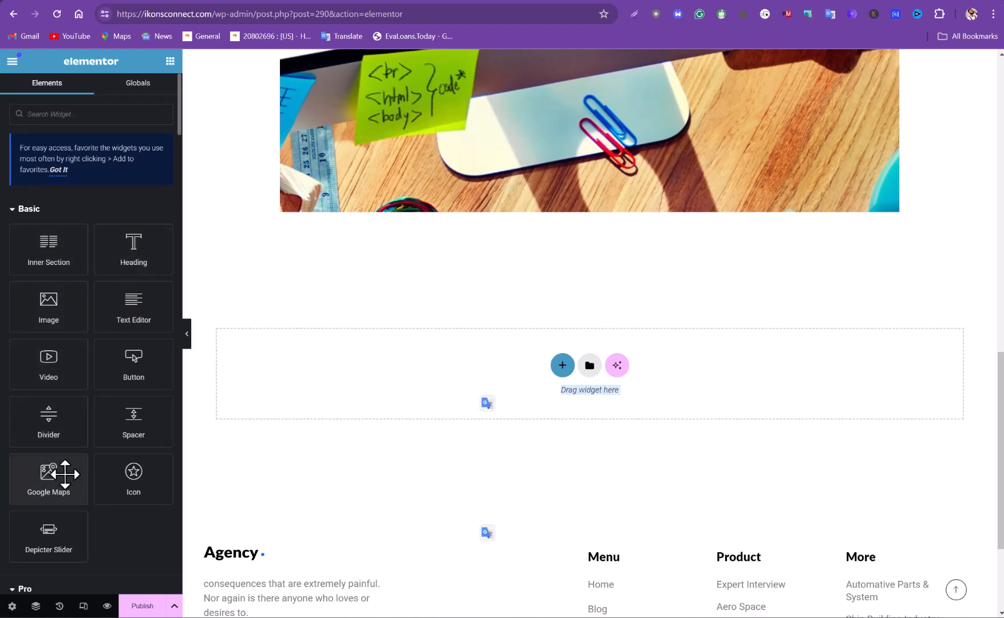
Add a Heading widget below the spacer and set its title to "Page creation class".
scroll(67, 471, "down", 2)
scroll(76, 435, "up", 3)
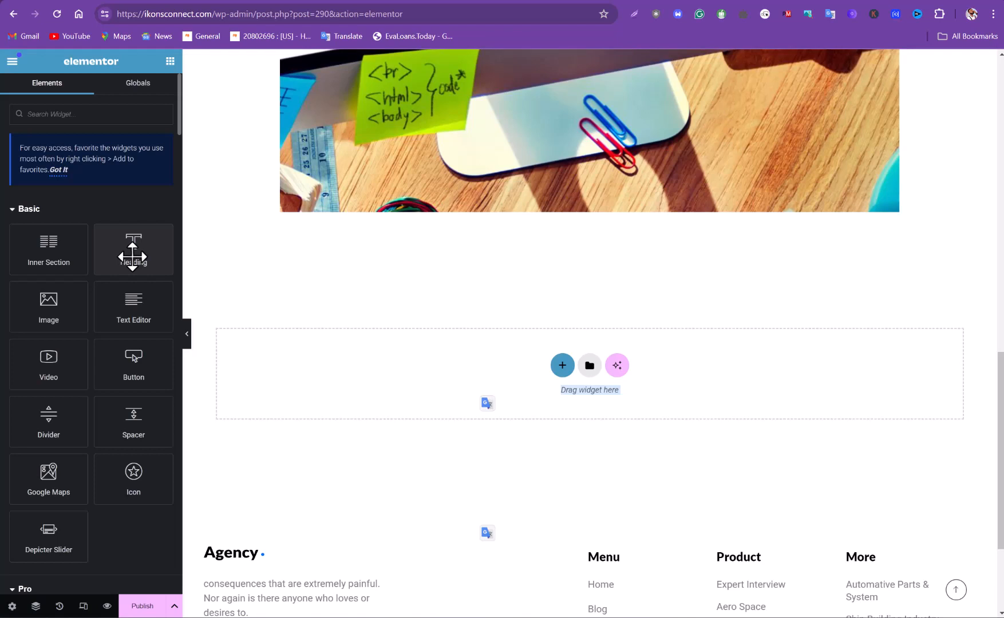
left_click_drag(132, 256, 378, 458)
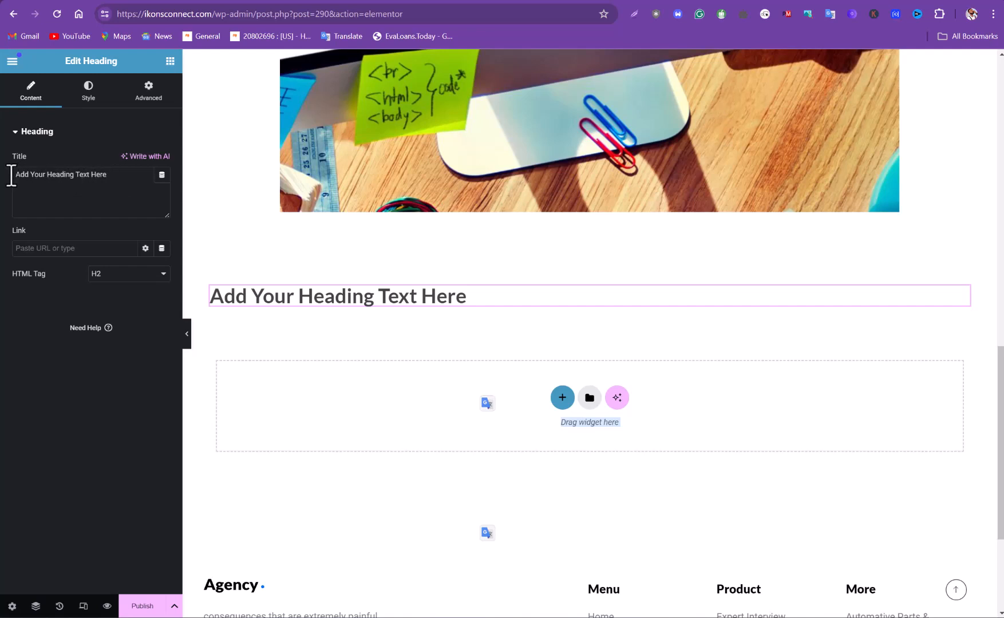
triple_click(109, 175)
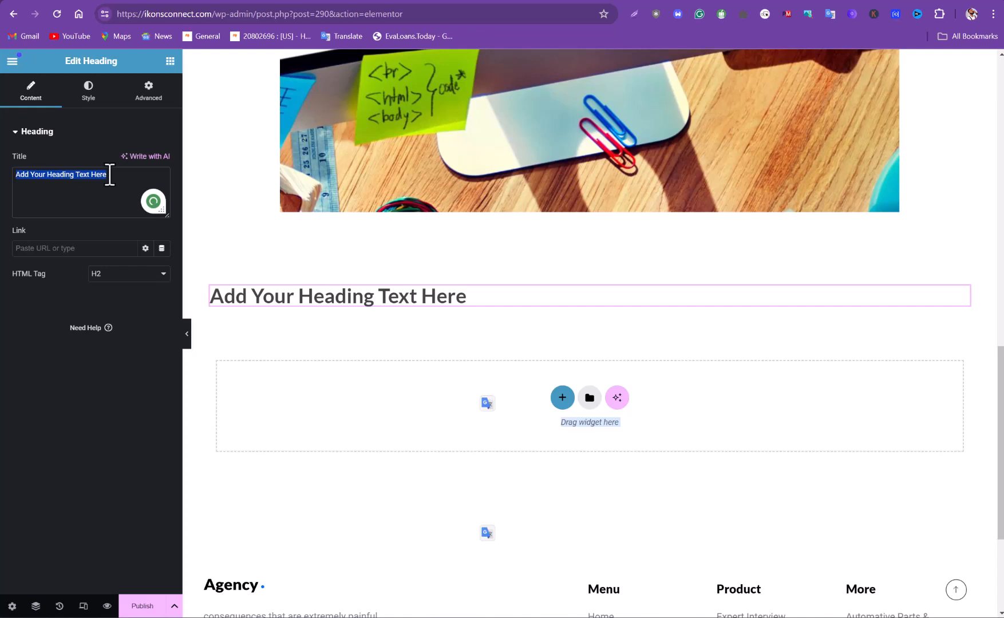
type("Page")
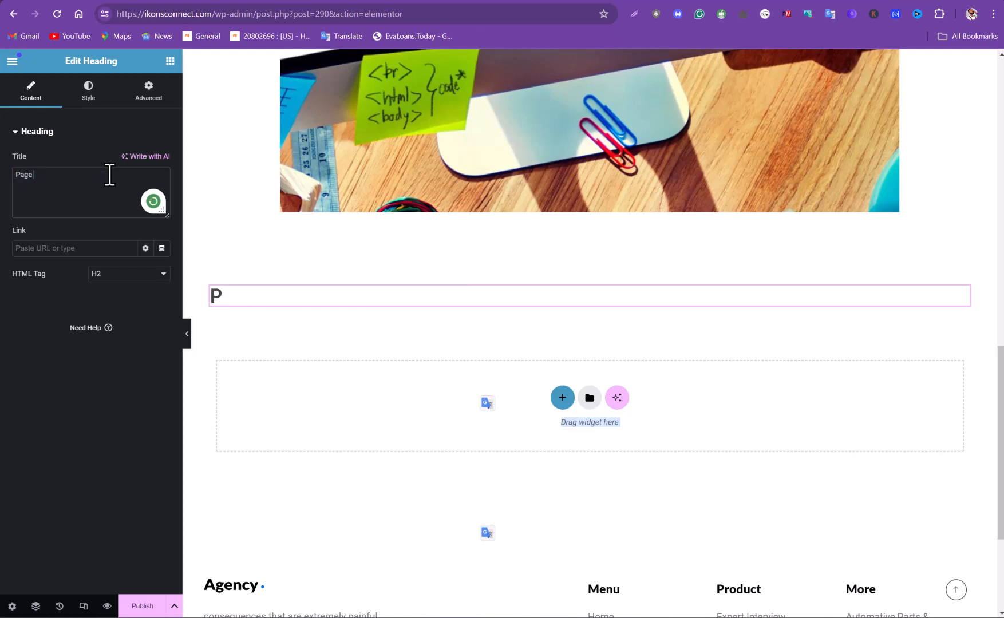
type(" creation class")
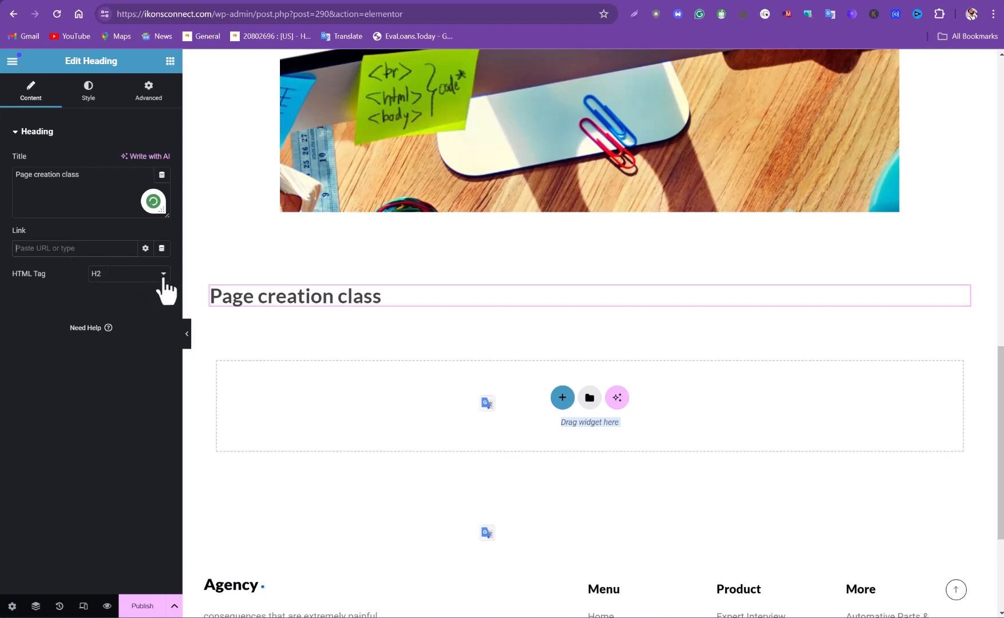
Try the H3 HTML tag on the "Page creation class" heading and set it back to H2.
left_click(163, 274)
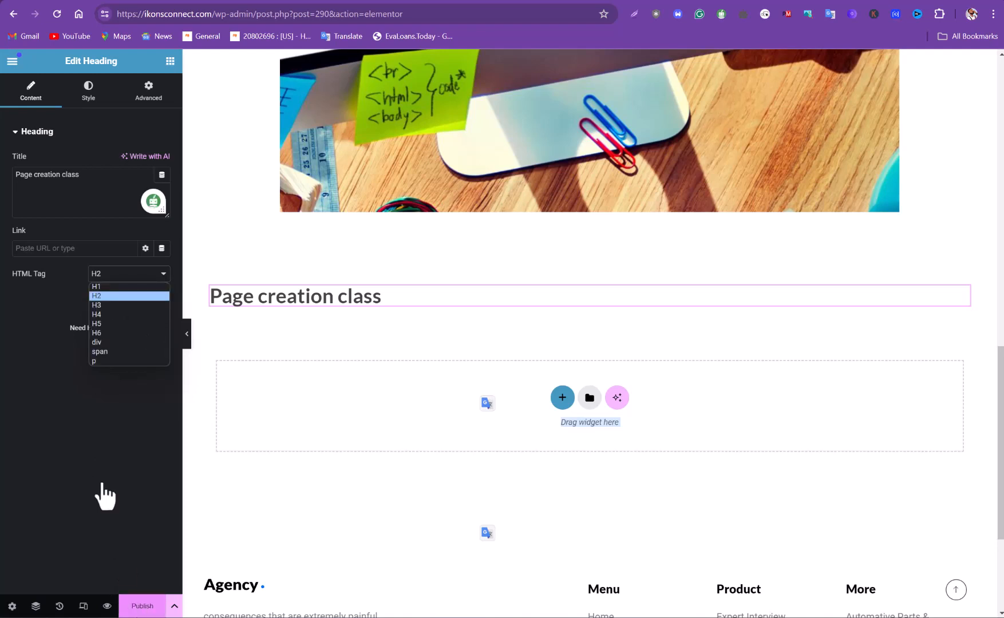
left_click(106, 304)
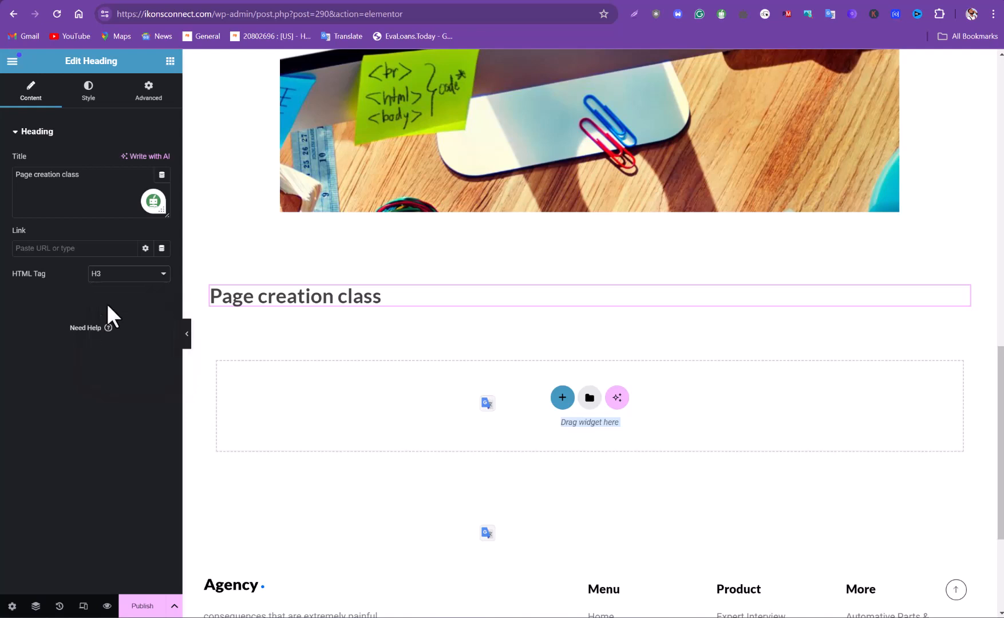
left_click(134, 283)
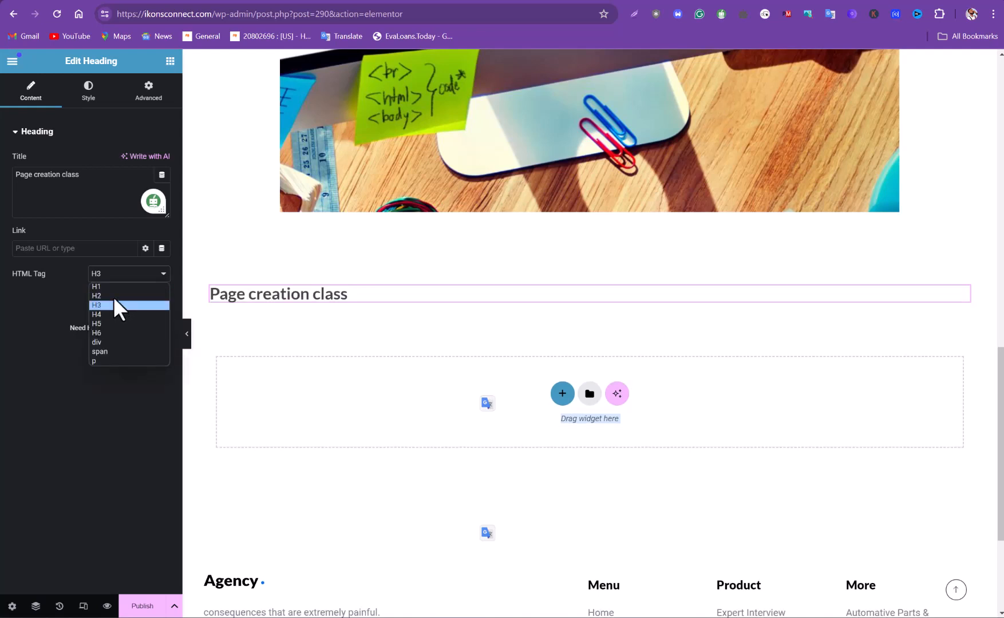
left_click(113, 297)
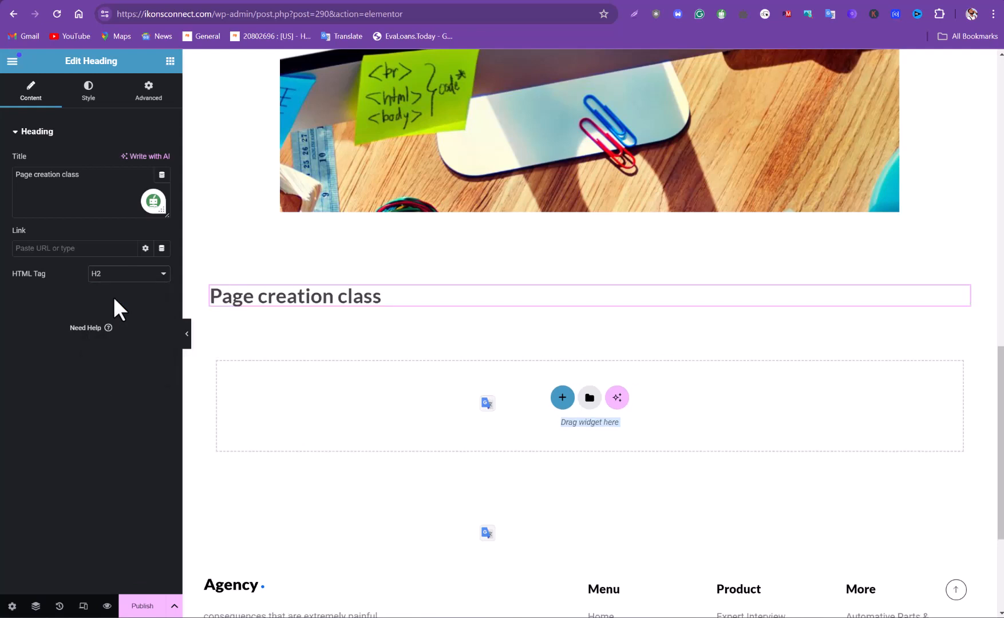
Examine the heading's style options, including Text Stroke, and its advanced layout settings, and return to the widget list.
left_click(89, 96)
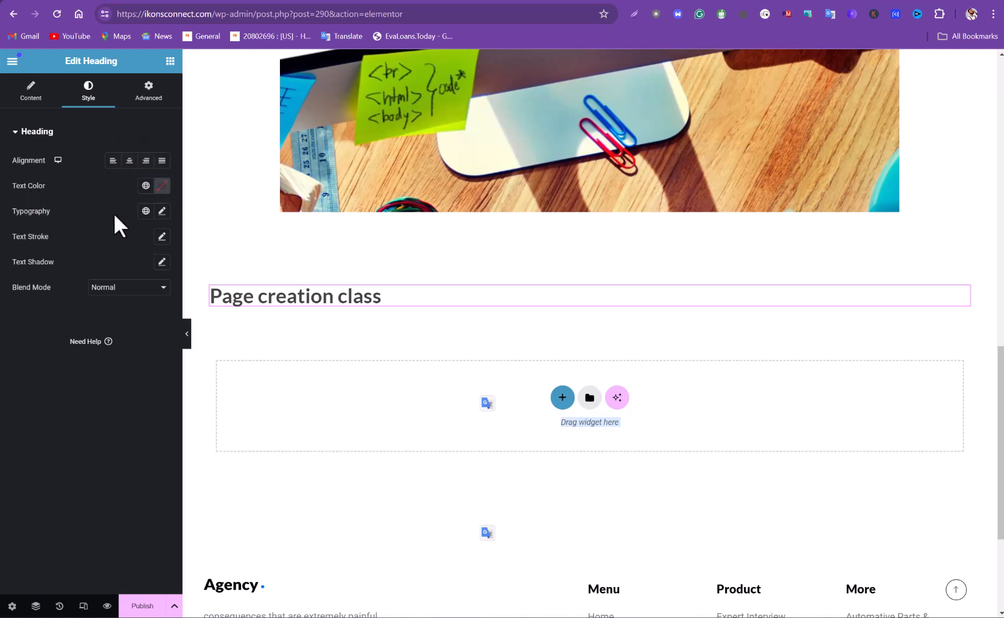
left_click(162, 237)
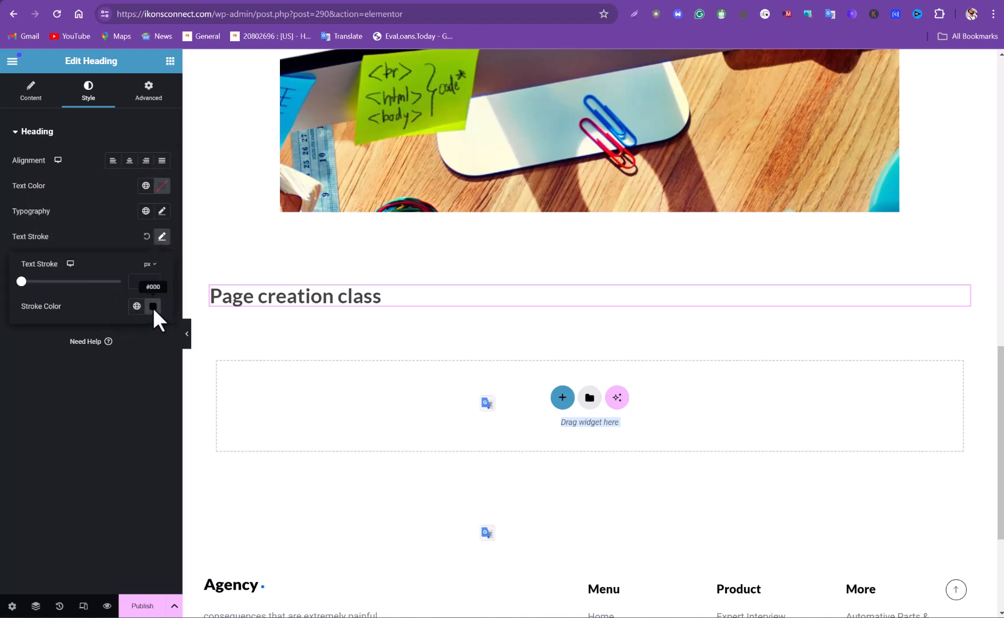
left_click(162, 238)
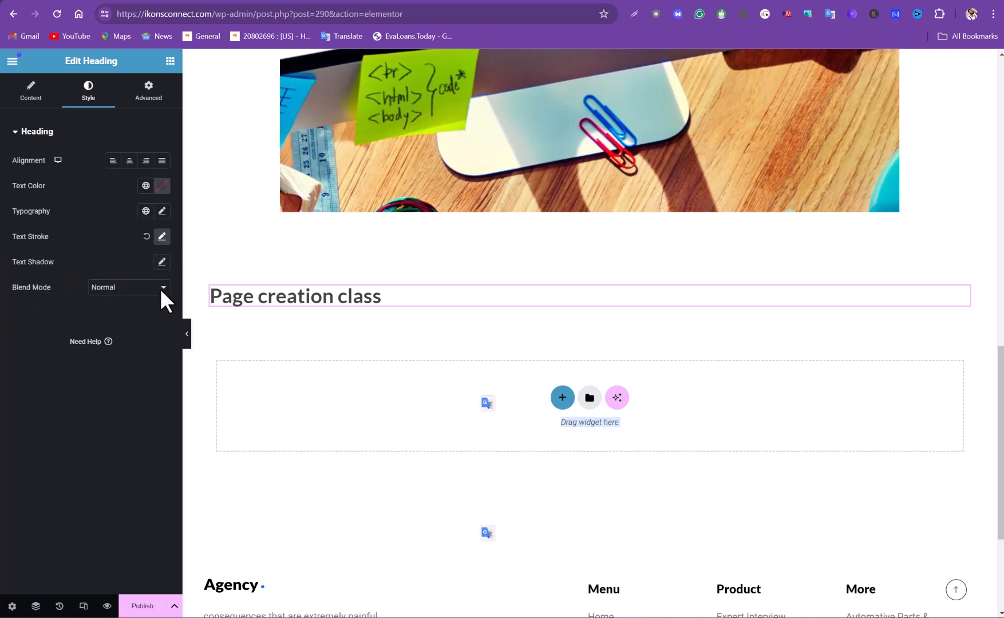
left_click(158, 103)
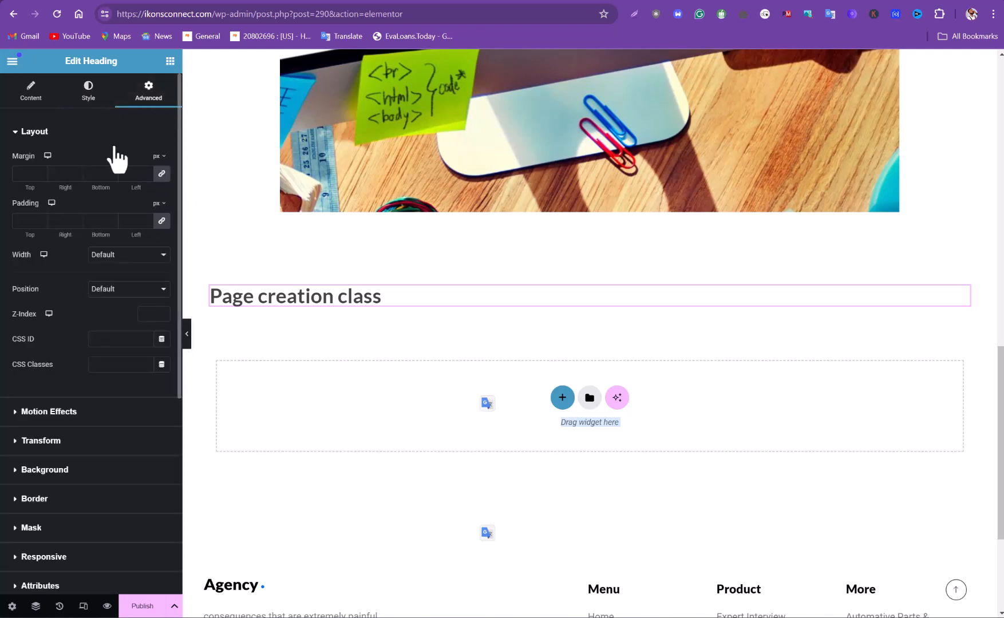
scroll(91, 229, "down", 5)
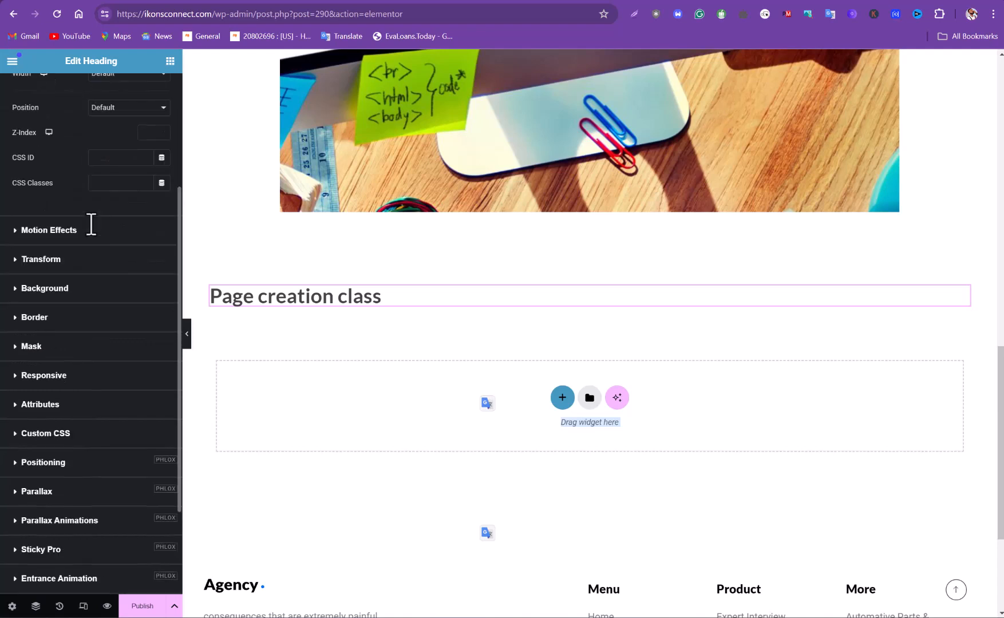
scroll(92, 235, "up", 5)
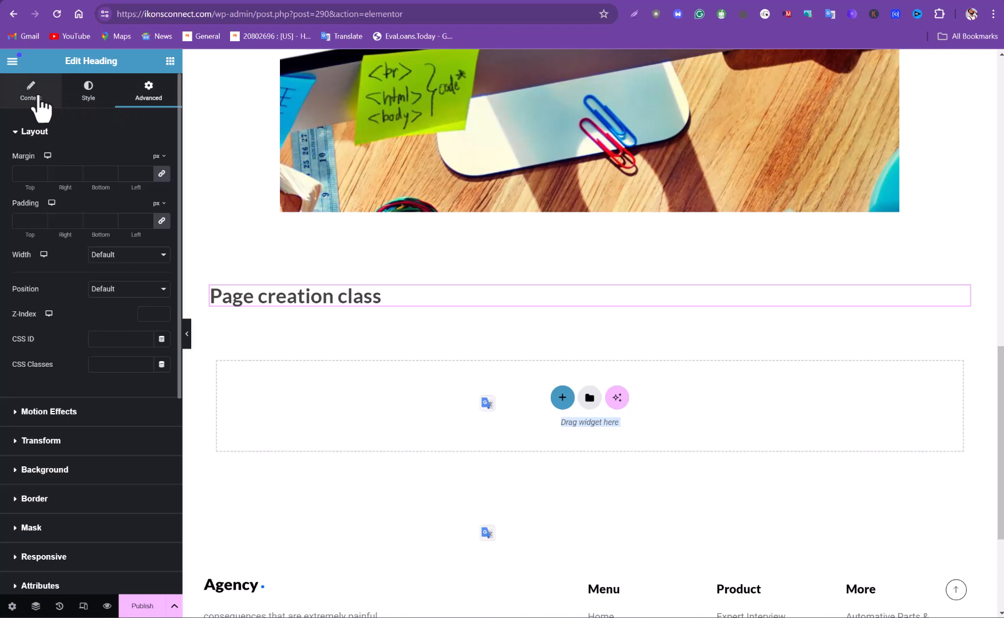
left_click(40, 103)
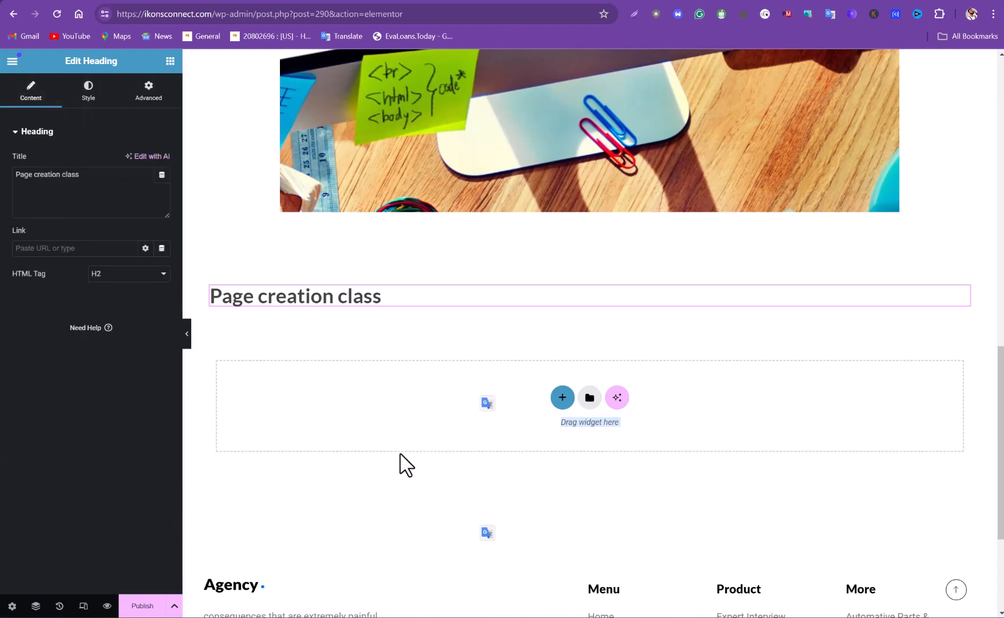
left_click(459, 344)
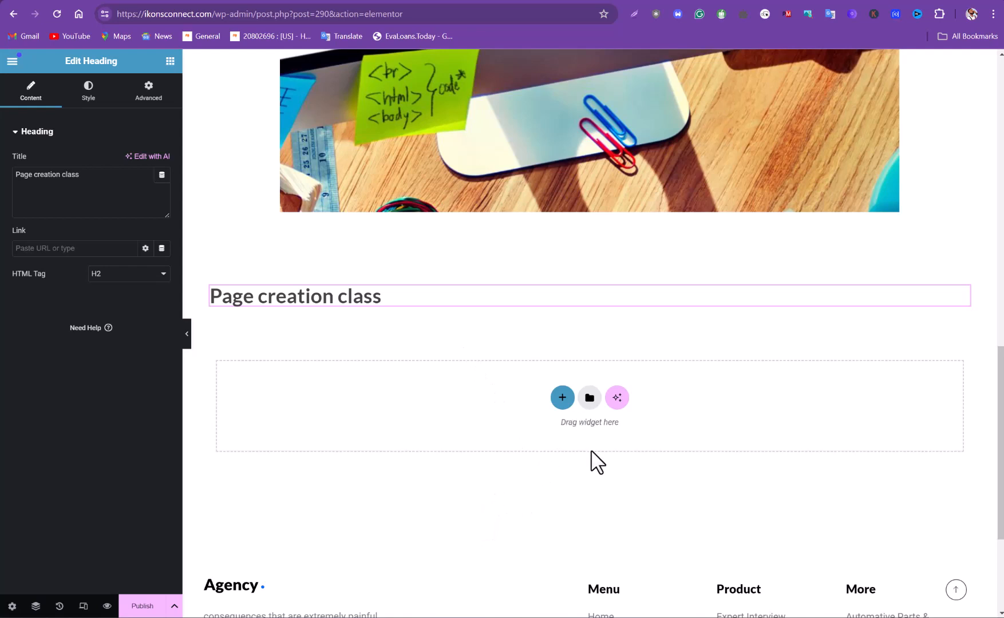
left_click(578, 567)
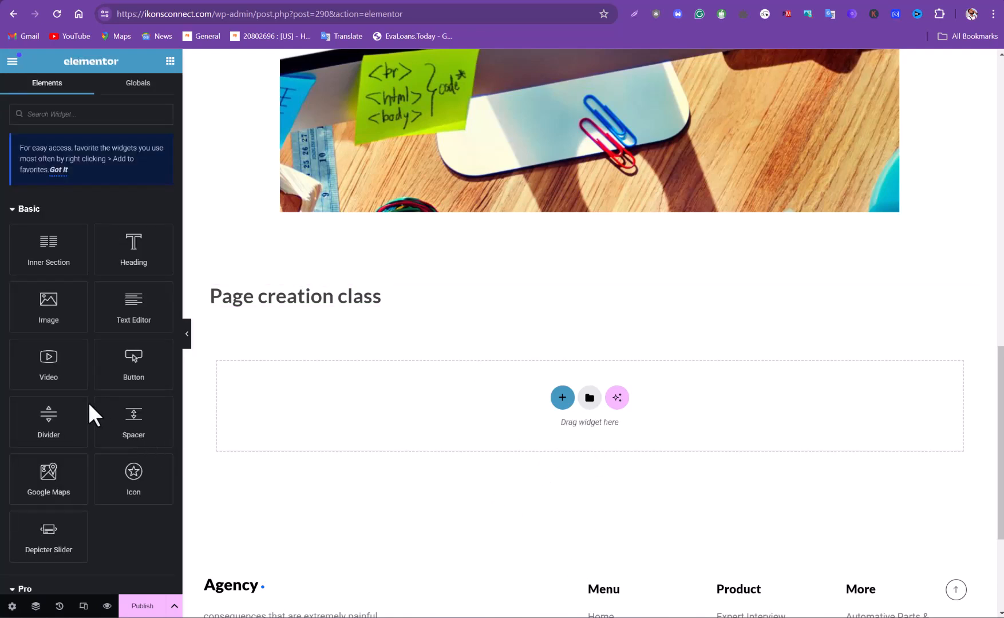
Add a Text Editor widget with its default Lorem ipsum text below the "Page creation class" heading, choosing to wait for the unresponsive page.
left_click_drag(79, 314, 124, 328)
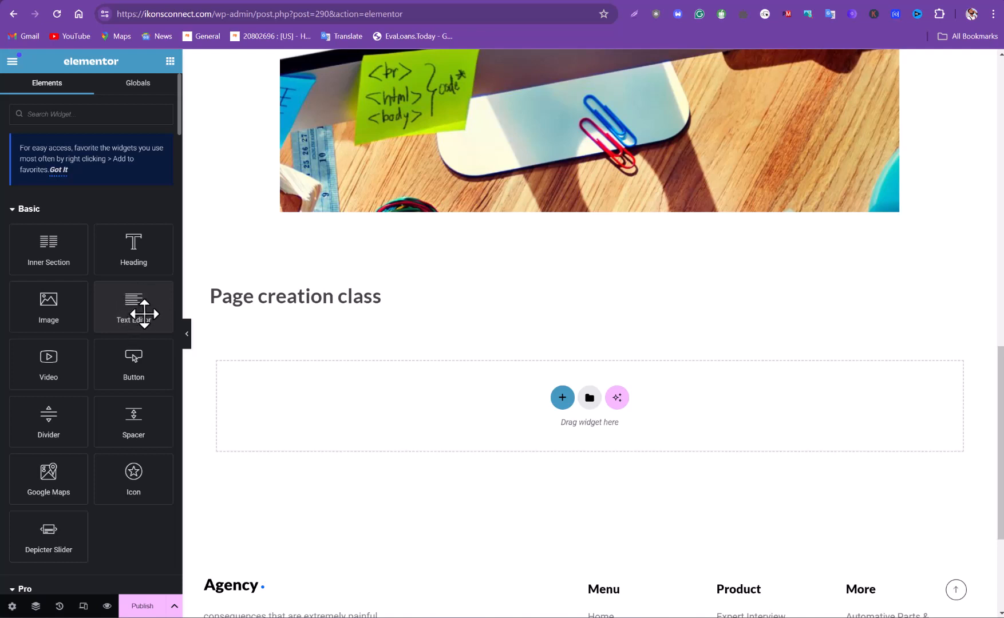
left_click_drag(144, 314, 573, 573)
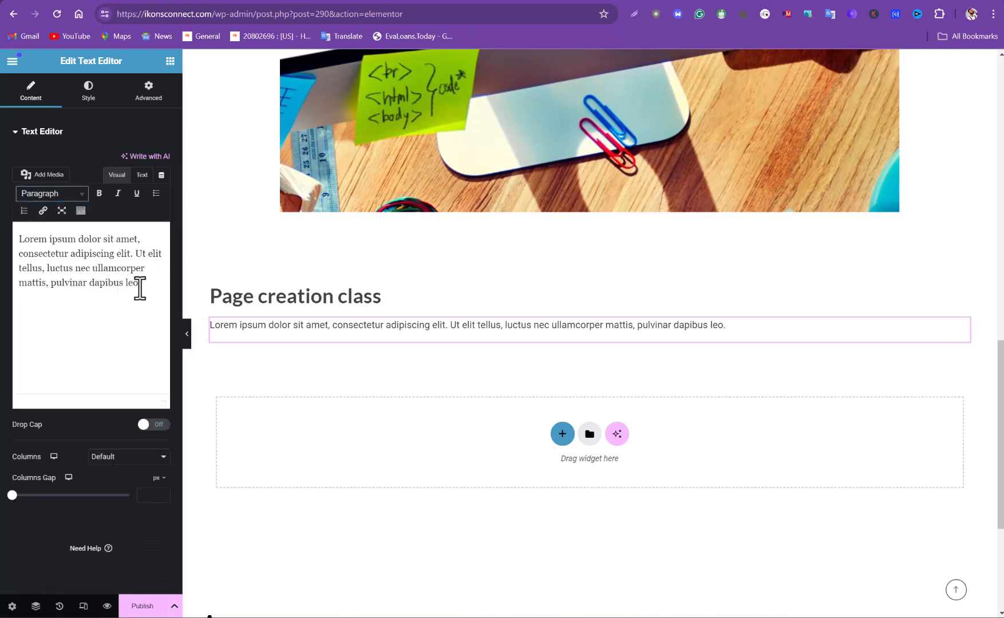
left_click_drag(147, 283, 48, 256)
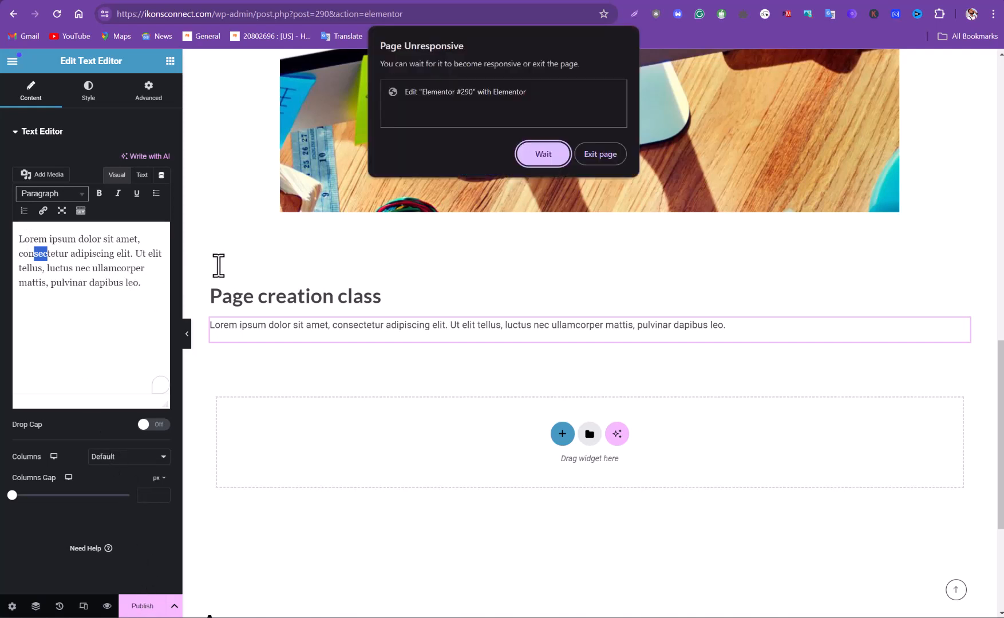
left_click(543, 154)
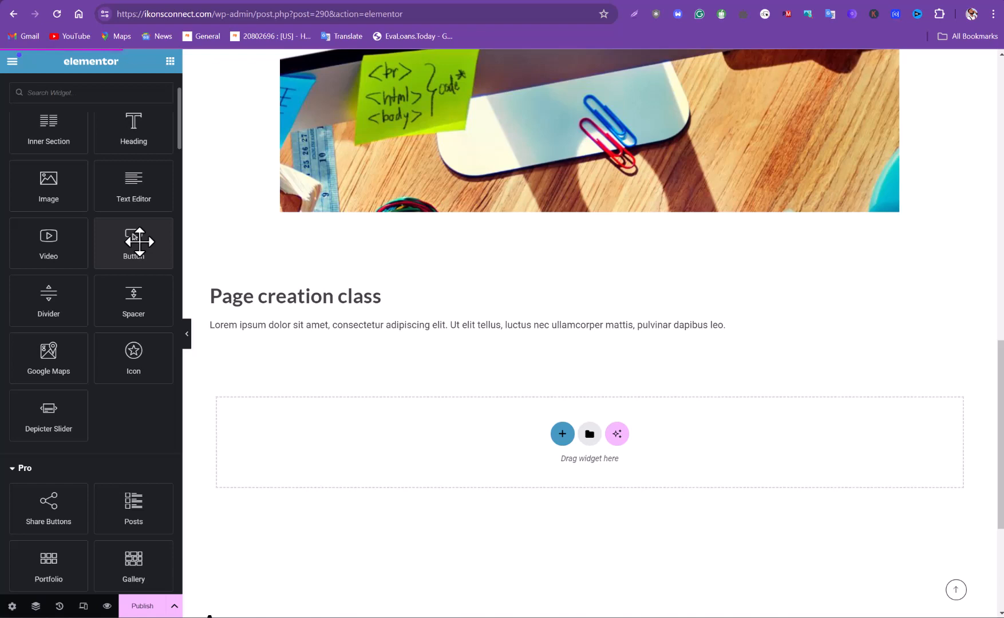
Add a Button widget below the Lorem ipsum paragraph and set its text to "click here".
left_click_drag(139, 241, 495, 528)
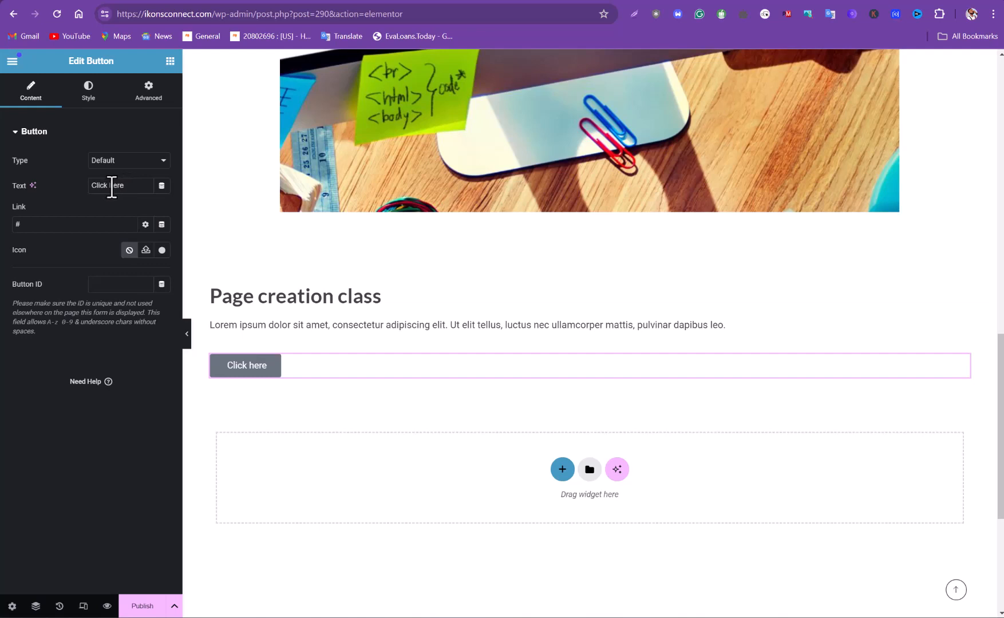
triple_click(120, 188)
type("c")
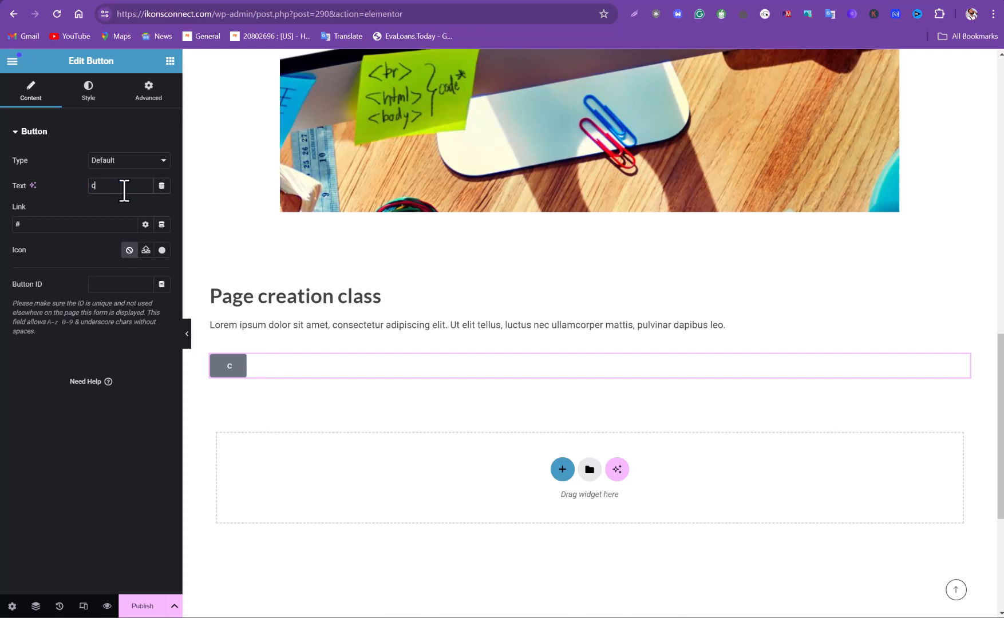
type("lick")
type("here")
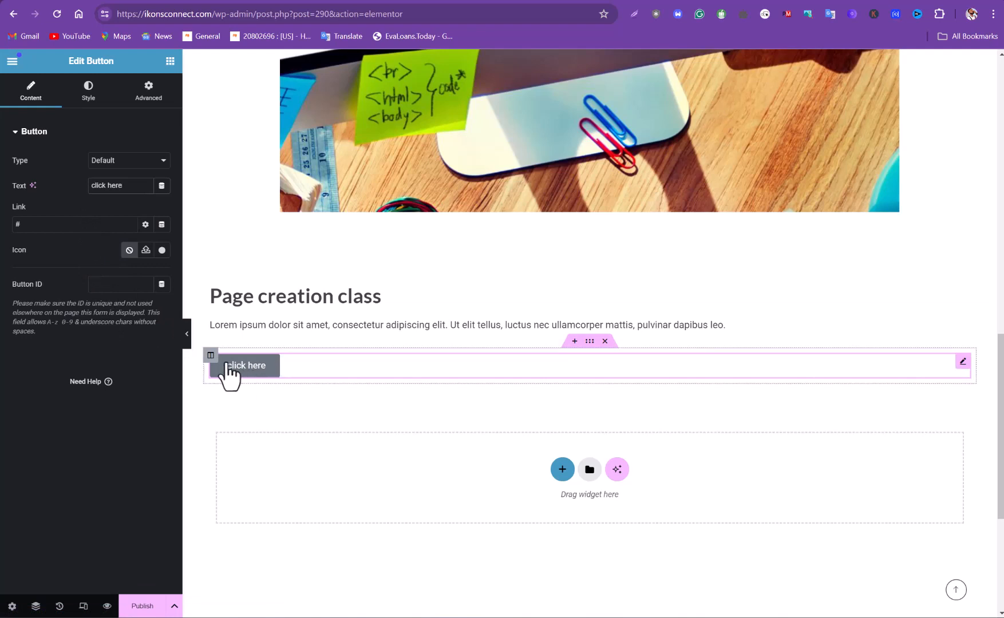
Clear the "click here" button's link and publish the page.
left_click(27, 228)
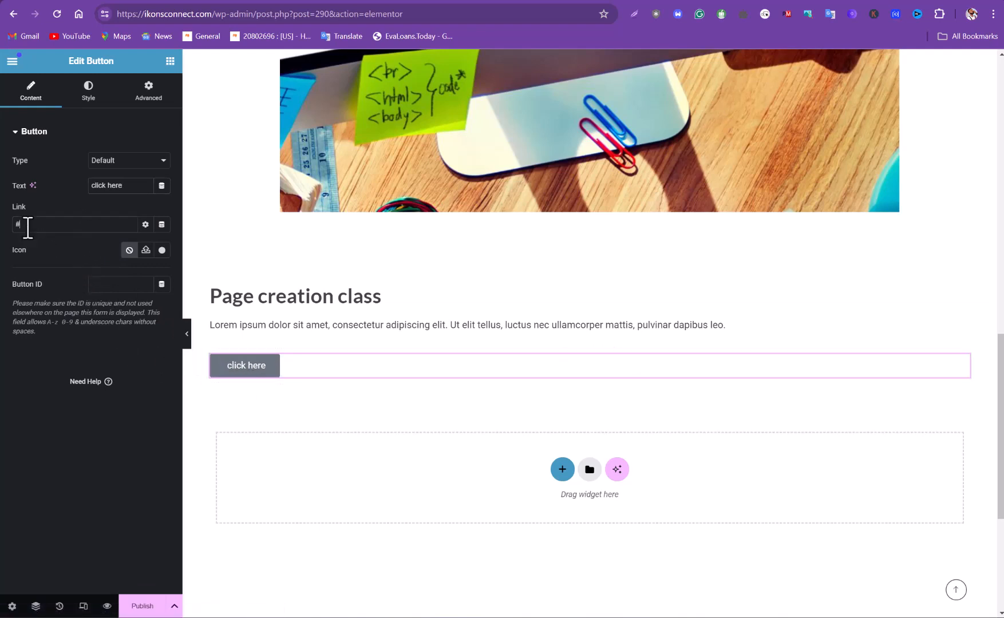
key("BackSpace")
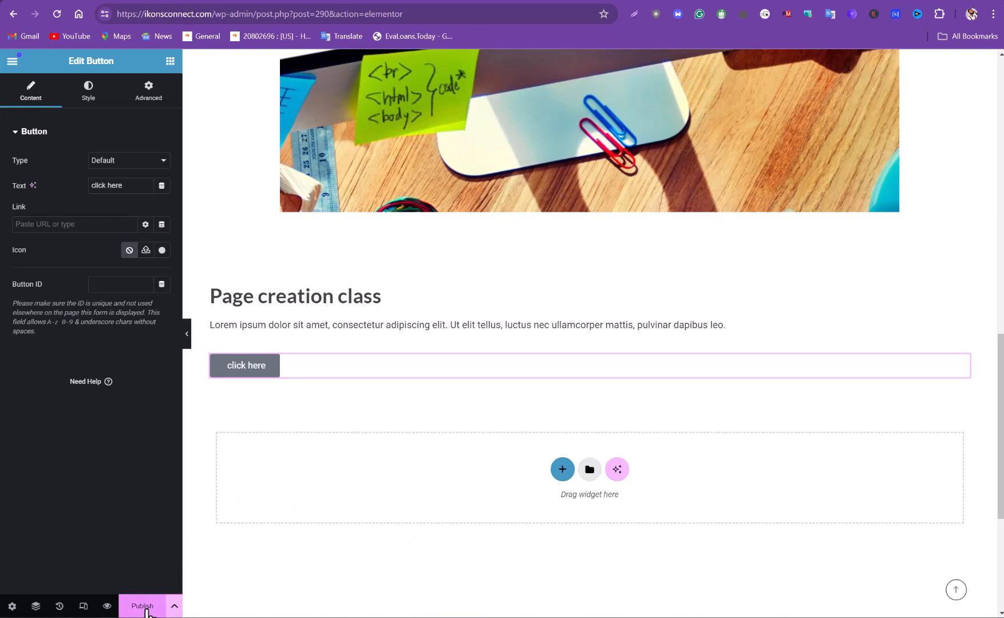
left_click(143, 607)
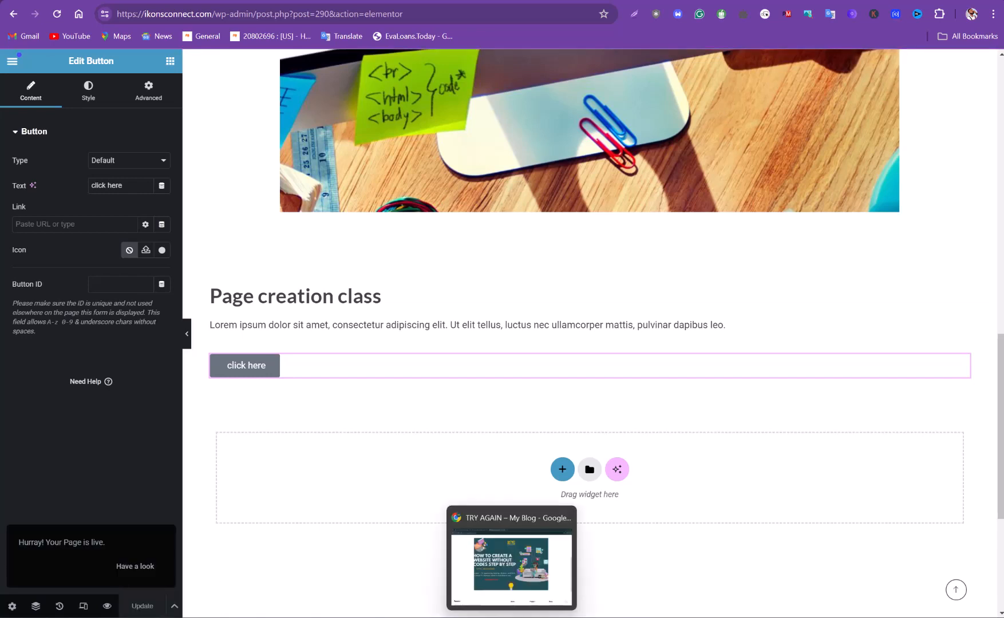
Switch to the browser window showing the TRY AGAIN page and load the site's home page at ikonsconnect.com.
left_click(512, 605)
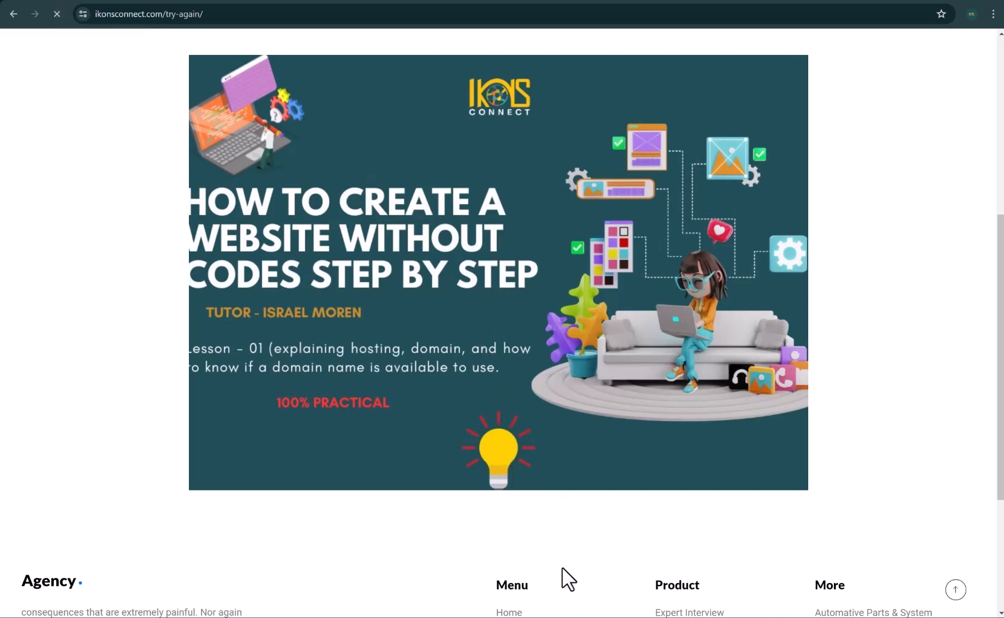
scroll(561, 579, "down", 2)
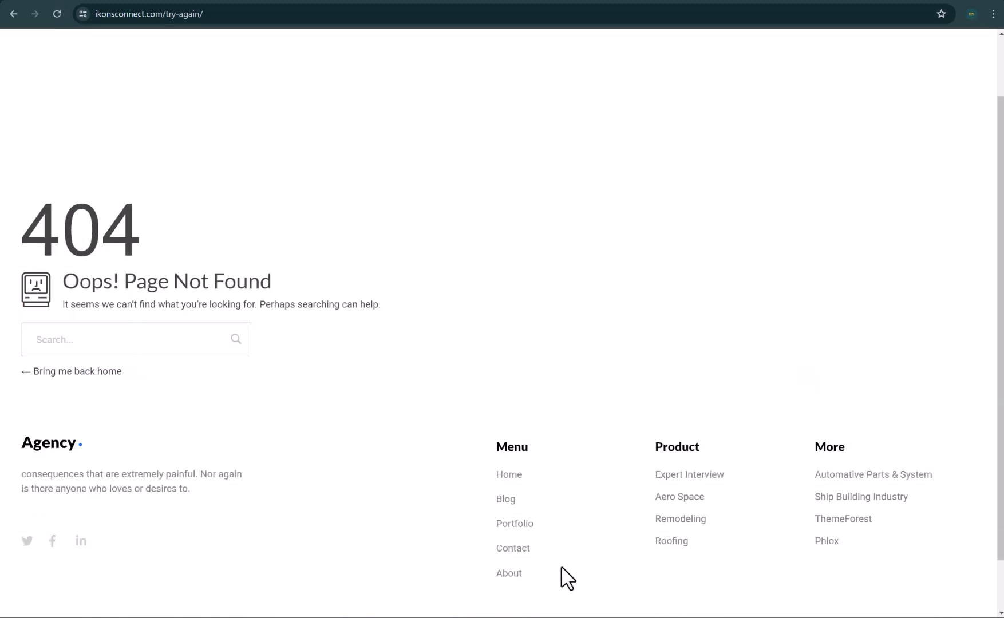
left_click(211, 14)
key("End")
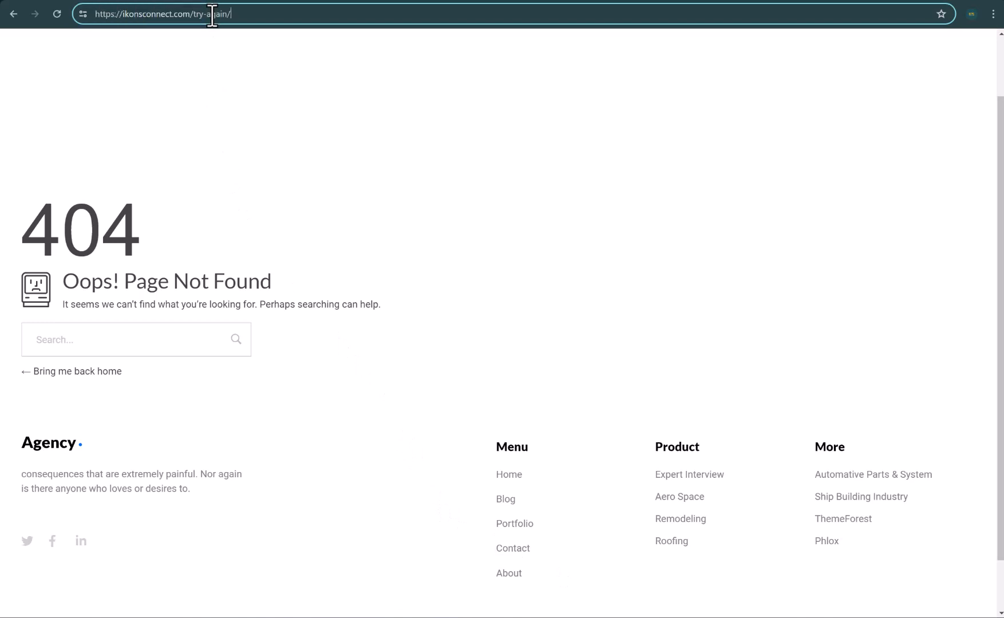
key("BackSpace")
key("BackSpace")
key("BackSpace")
key("BackSpace")
key("BackSpace")
key("BackSpace")
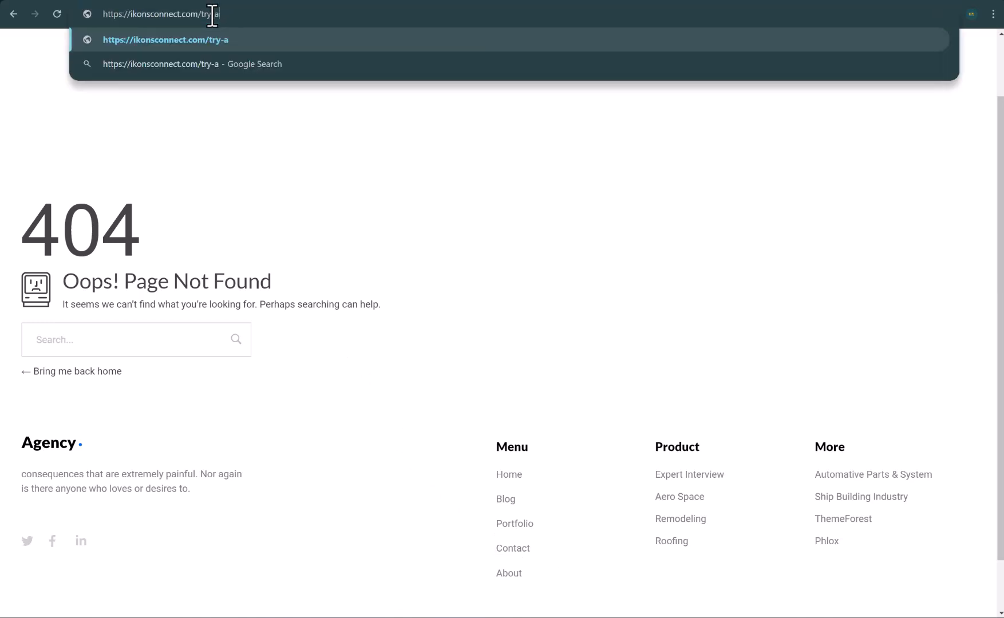
key("BackSpace")
key("BackSpace")
key("BackSpace")
key("BackSpace")
key("BackSpace")
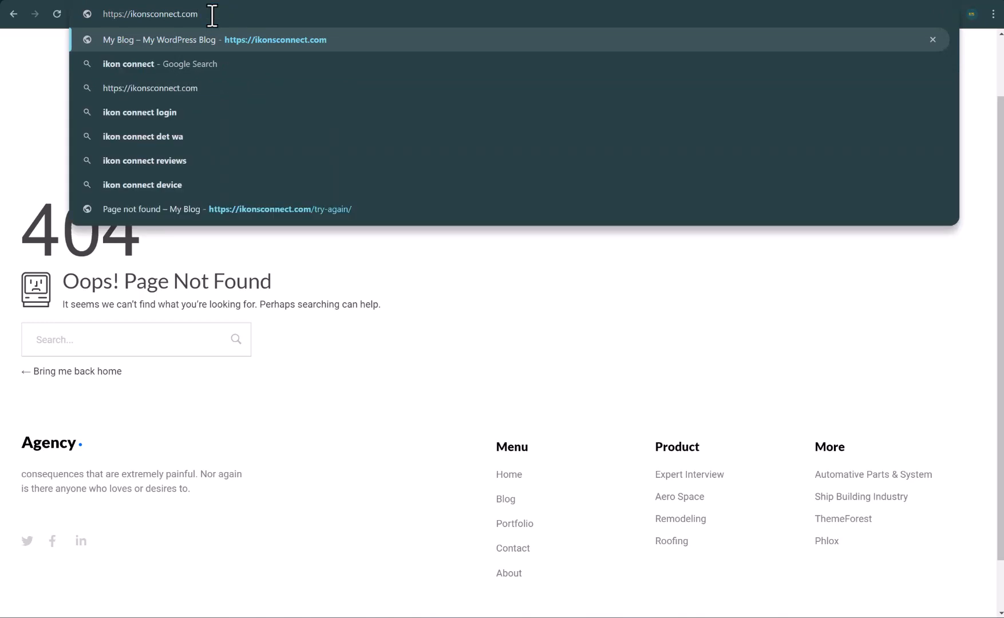
key("Return")
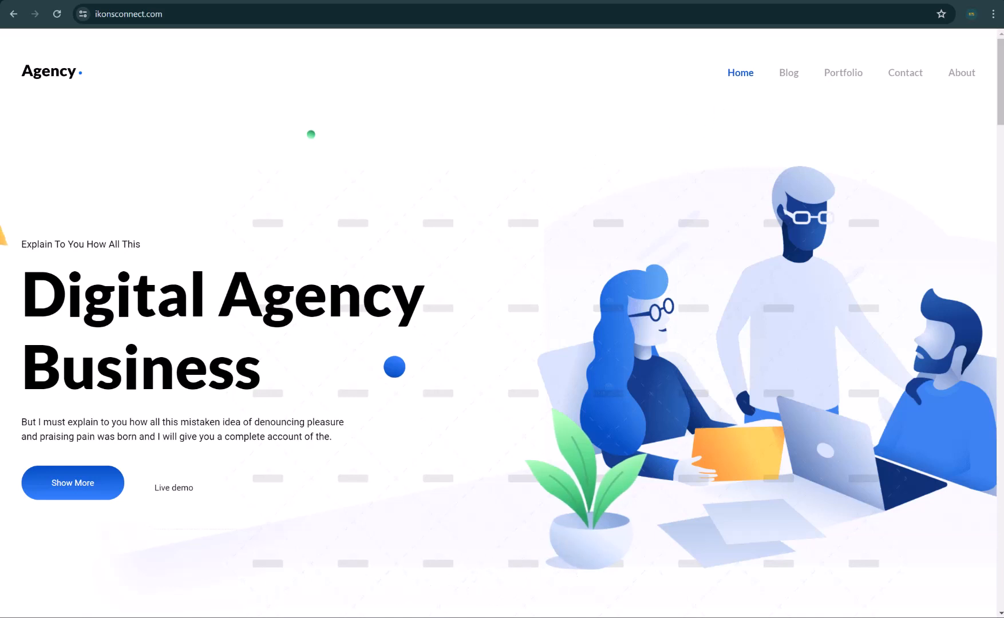
Return to the Elementor editor window and review the page's WEB DESIGN picture, heading, text and button.
mouse_move(192, 617)
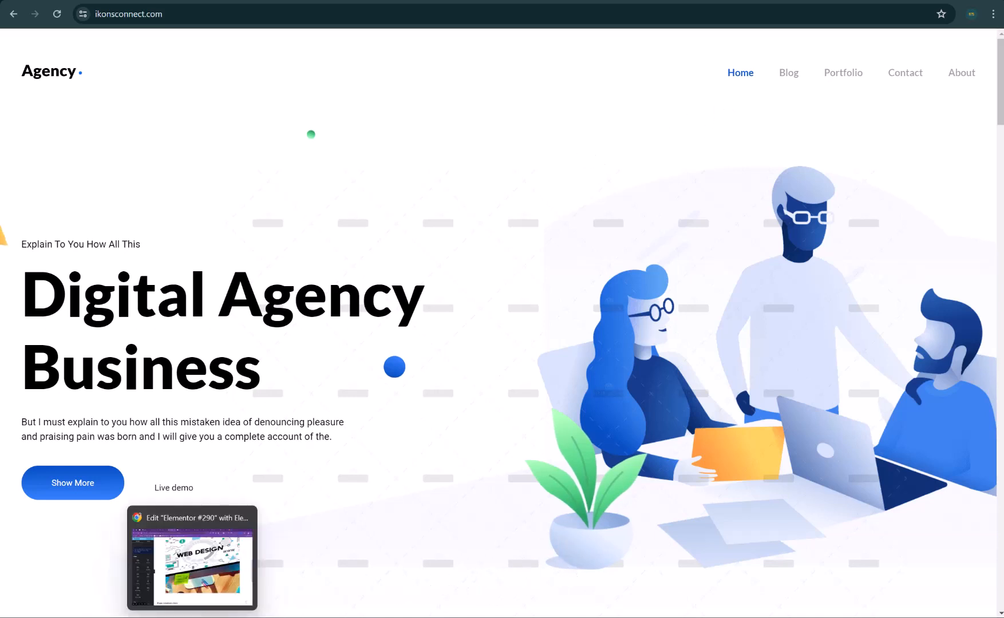
left_click(193, 586)
scroll(347, 358, "down", 2)
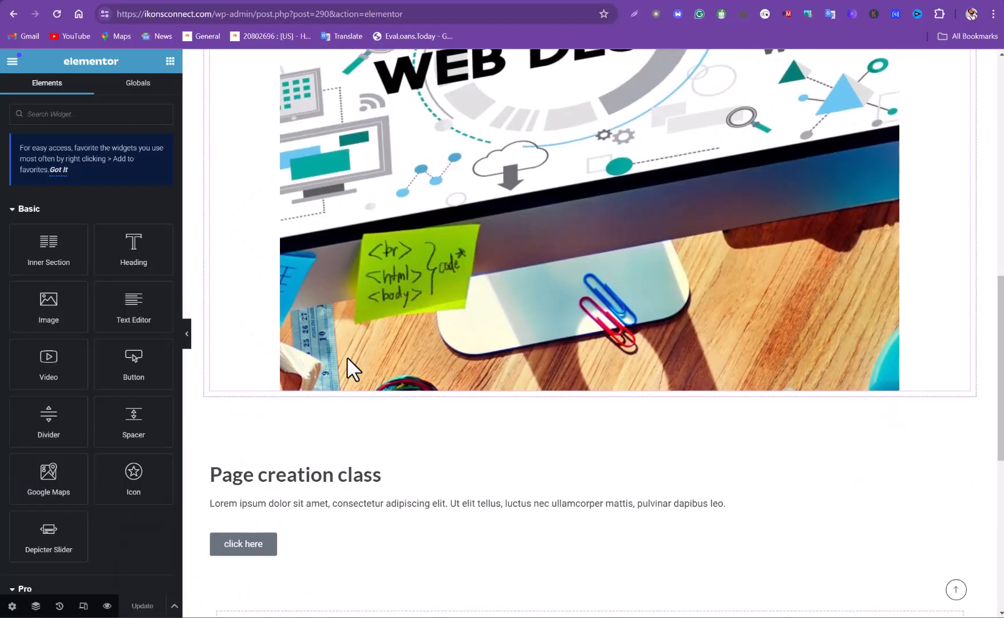
scroll(347, 356, "down", 1)
scroll(348, 370, "down", 3)
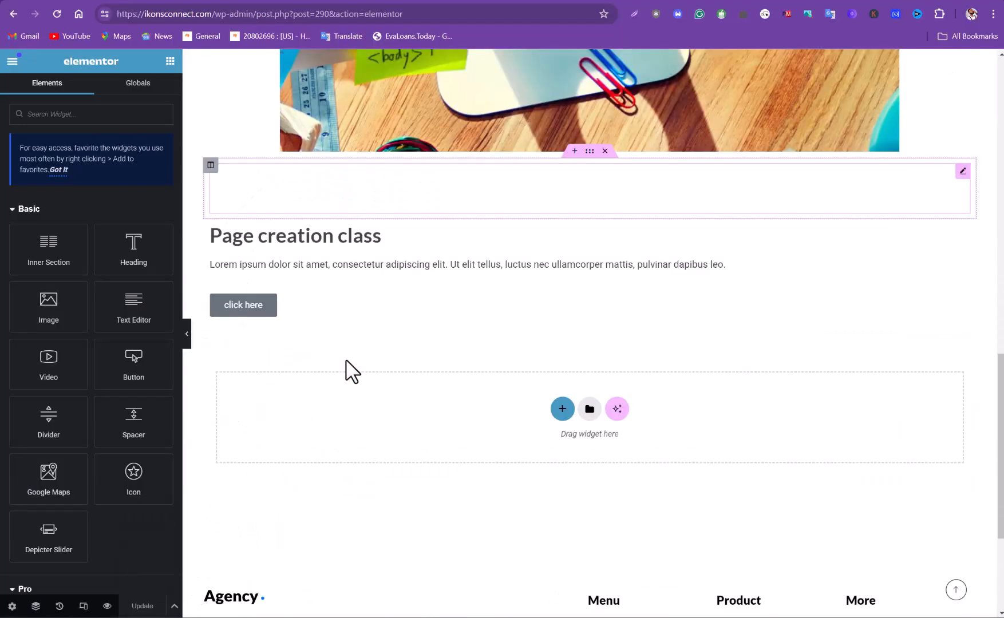
scroll(359, 354, "up", 2)
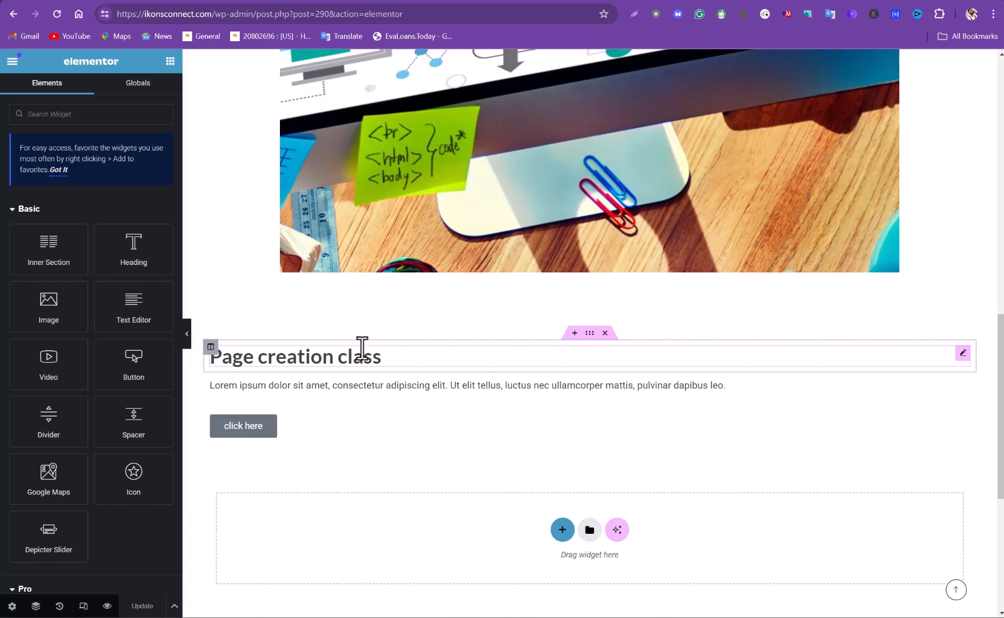
scroll(361, 347, "up", 2)
scroll(363, 352, "up", 2)
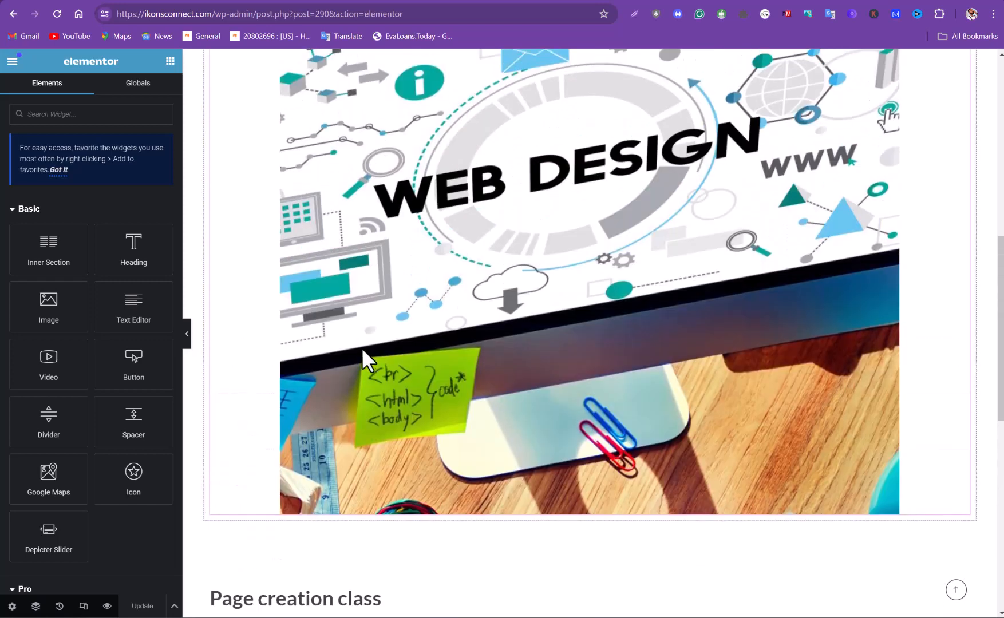
scroll(361, 360, "down", 3)
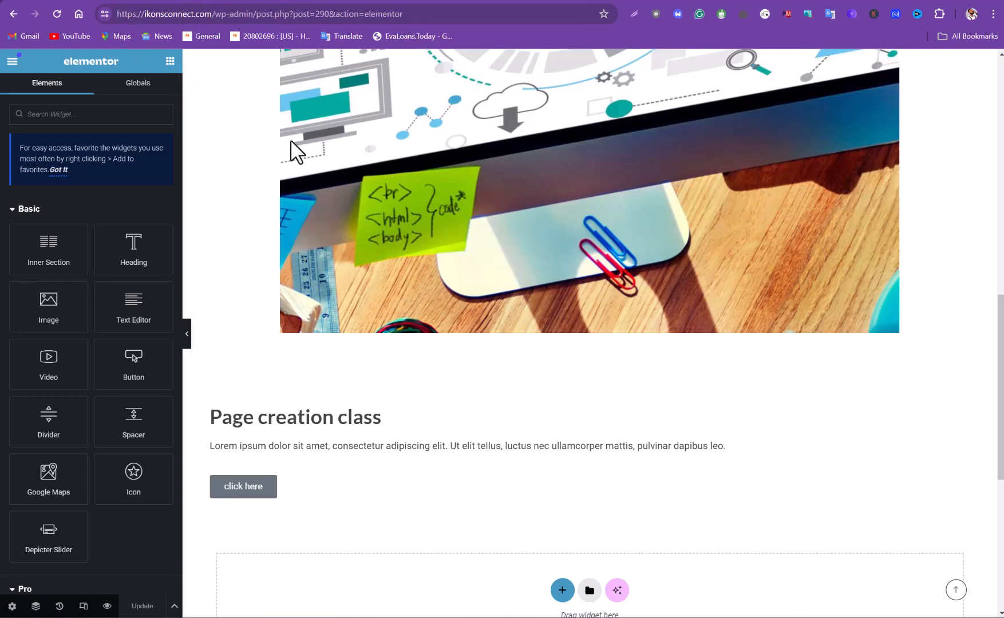
scroll(395, 171, "up", 1)
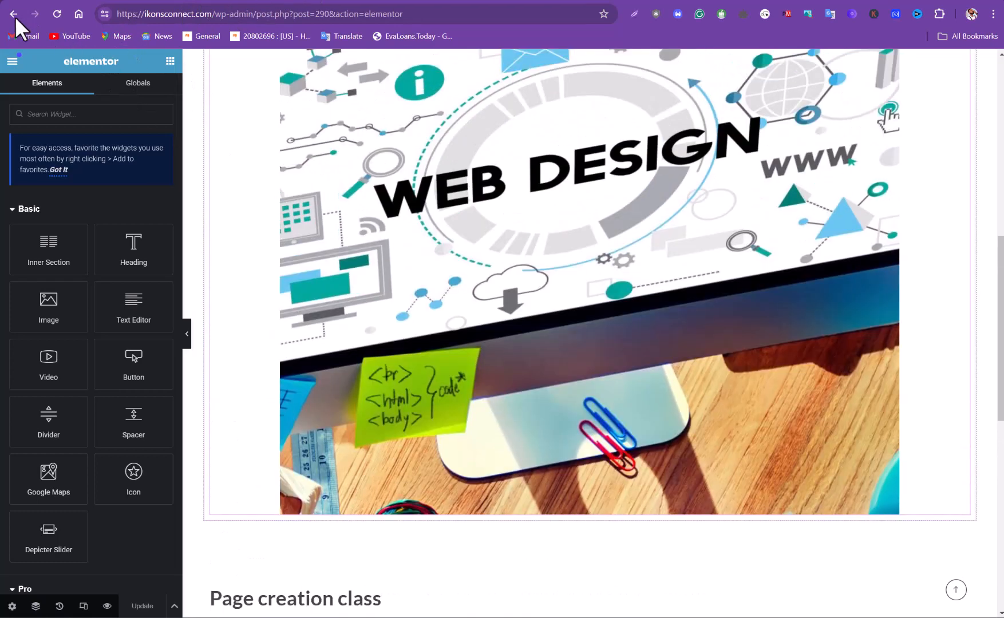
Leave the Elementor editor for the WordPress pages list and open the site's menu management page.
left_click(14, 19)
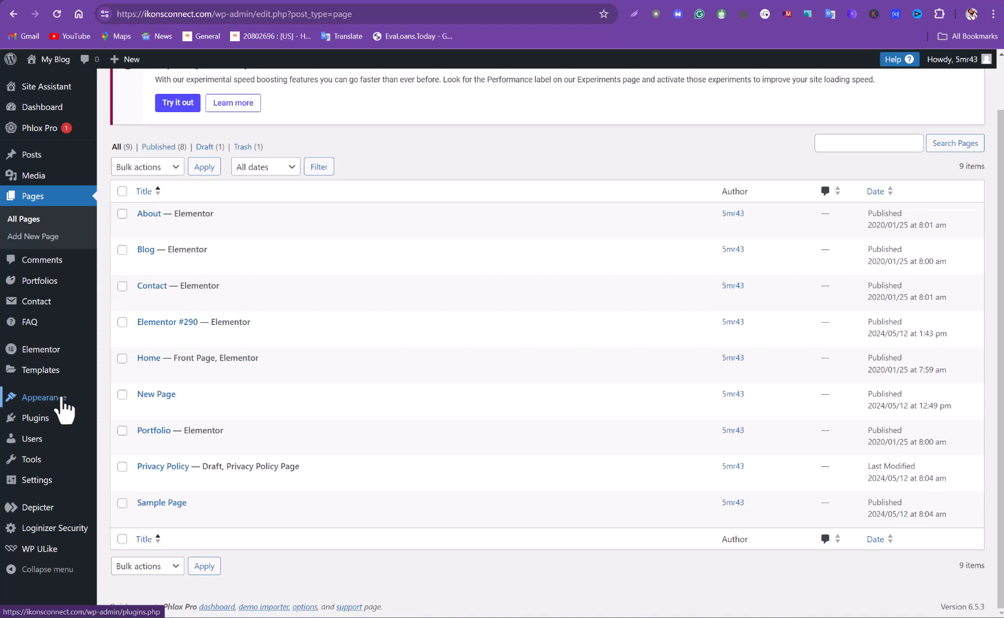
mouse_move(64, 407)
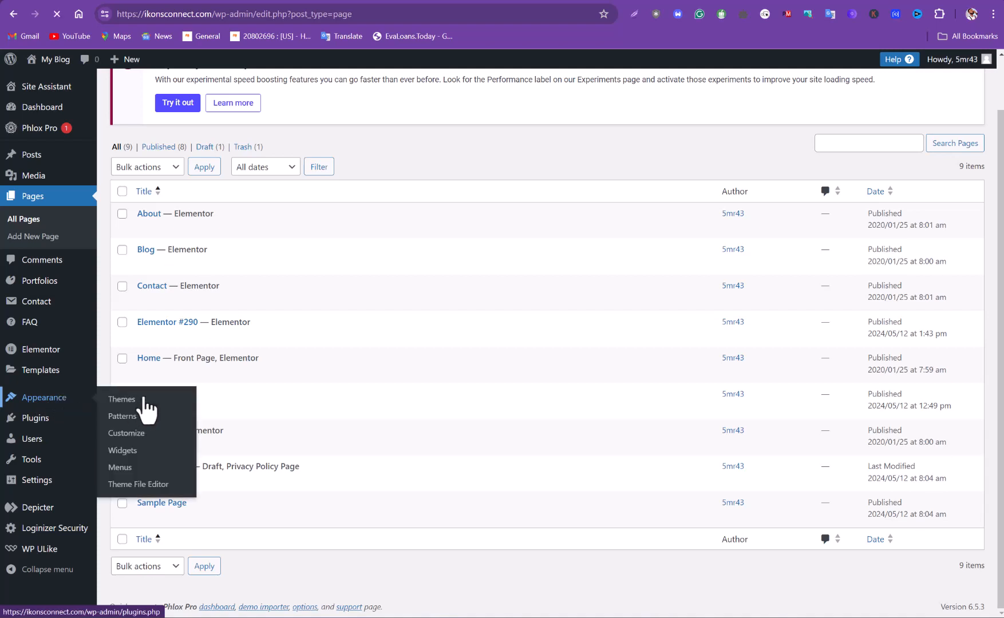
left_click(122, 451)
left_click(121, 468)
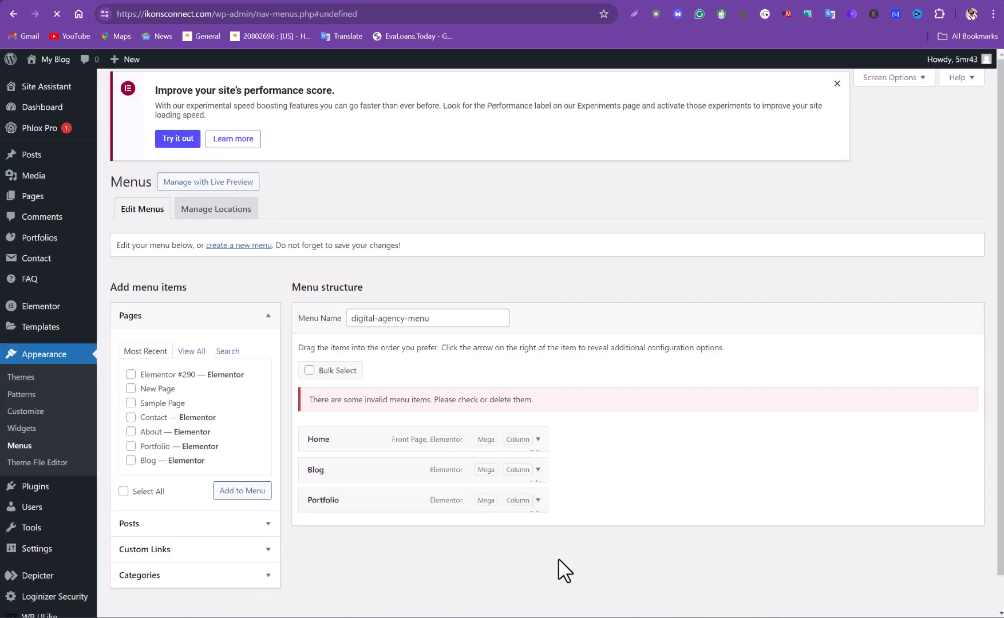
Add the Elementor #290 page to the digital-agency-menu.
scroll(375, 486, "down", 3)
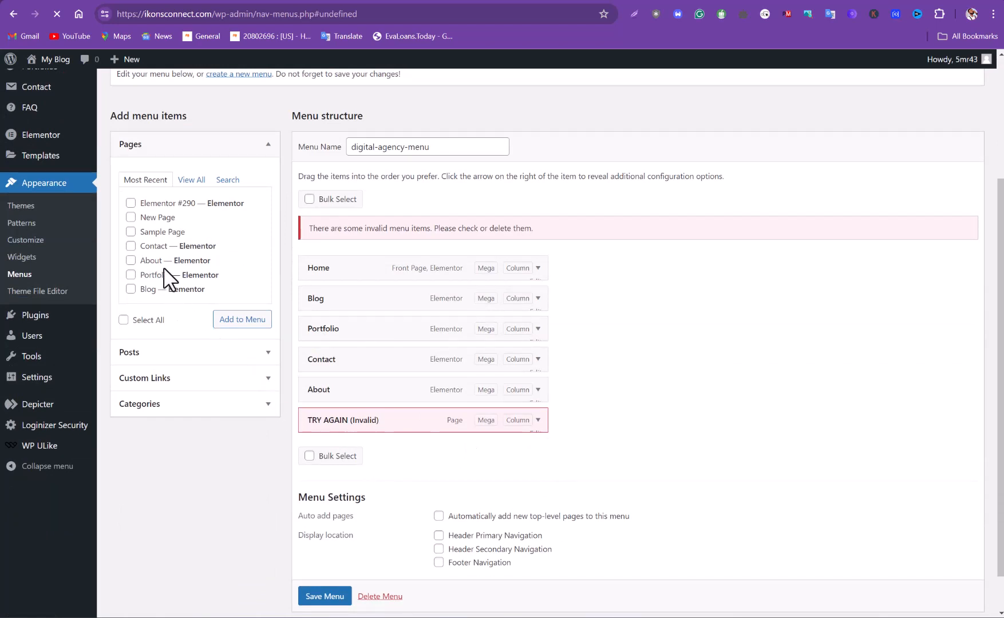
scroll(166, 224, "up", 1)
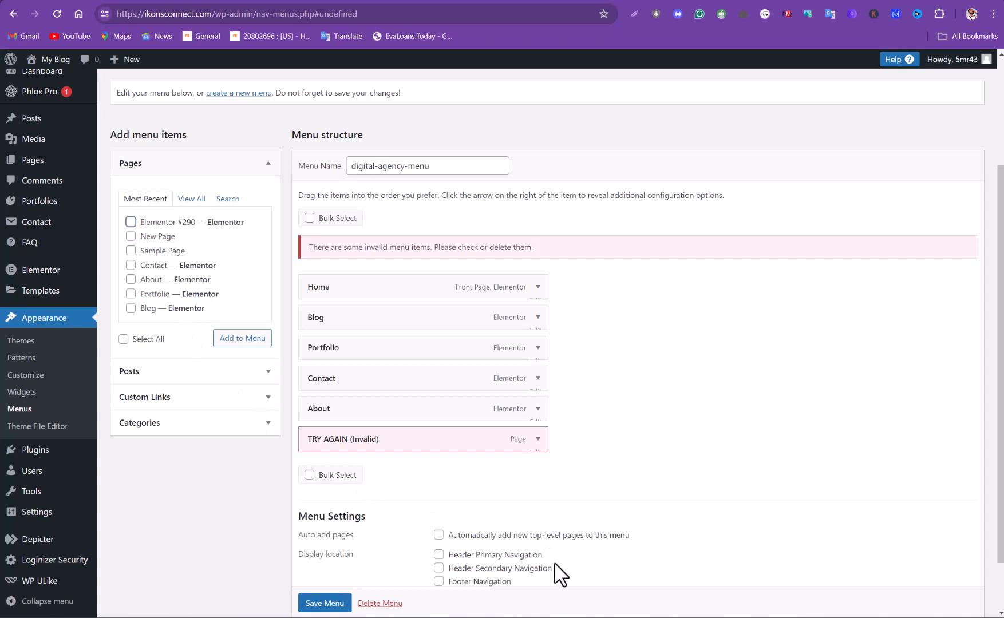
left_click(131, 222)
scroll(151, 248, "down", 1)
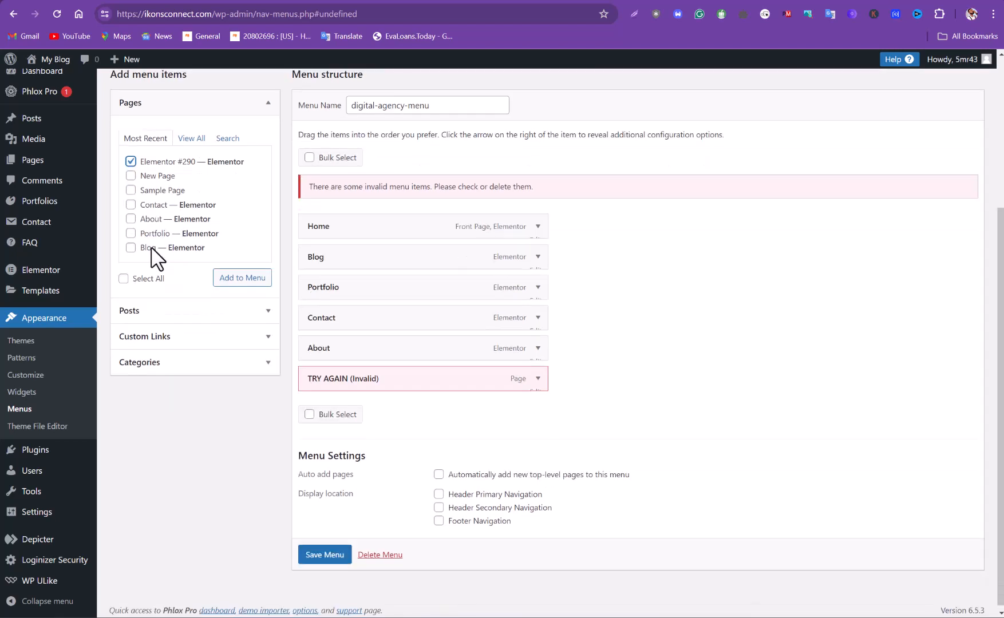
left_click(237, 280)
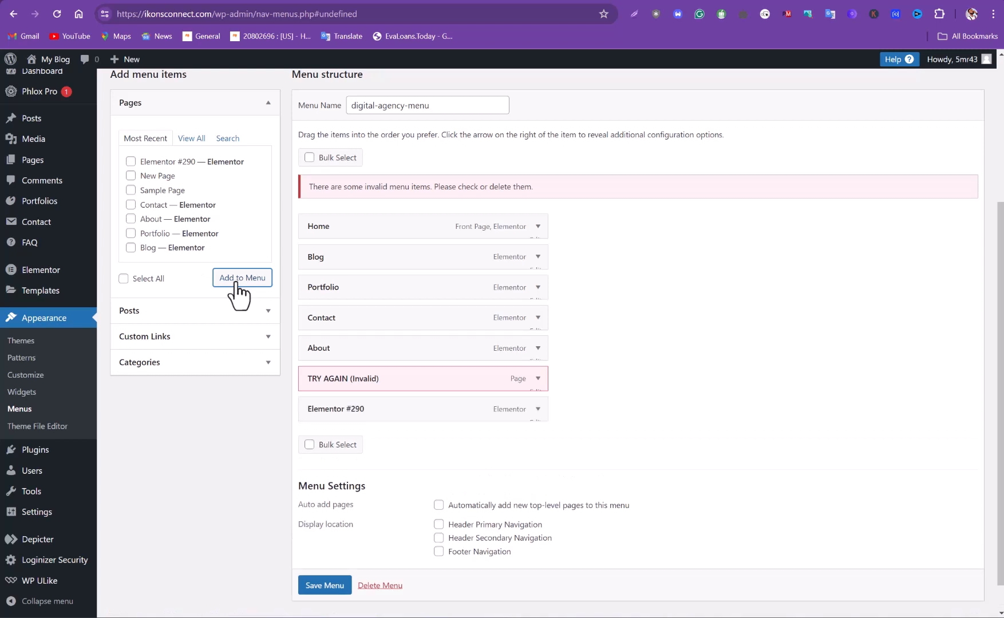
Remove the invalid TRY AGAIN item from the digital-agency-menu and save the menu.
left_click(538, 380)
scroll(541, 389, "down", 7)
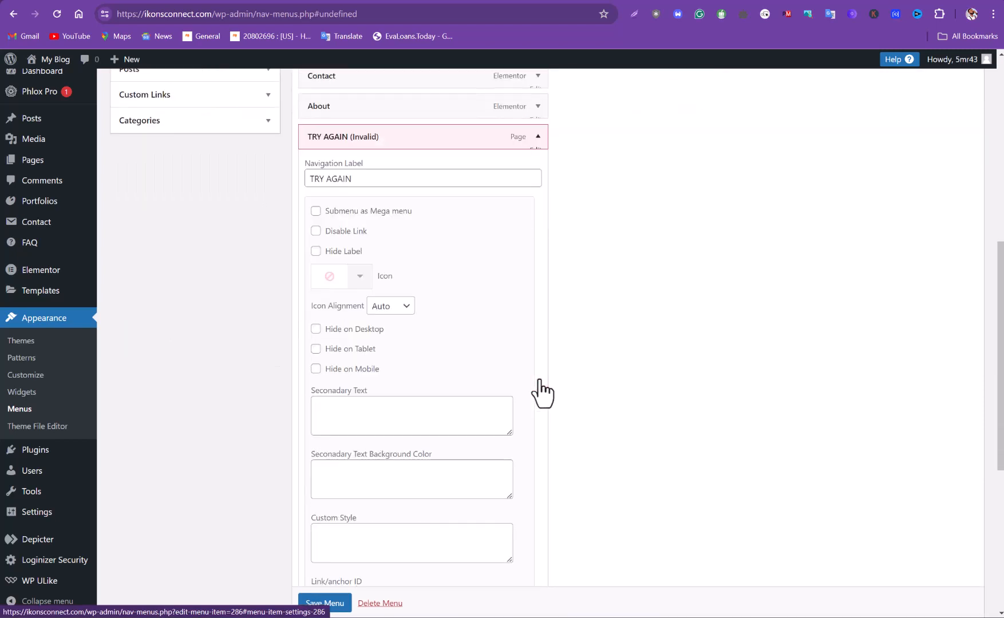
scroll(541, 393, "down", 3)
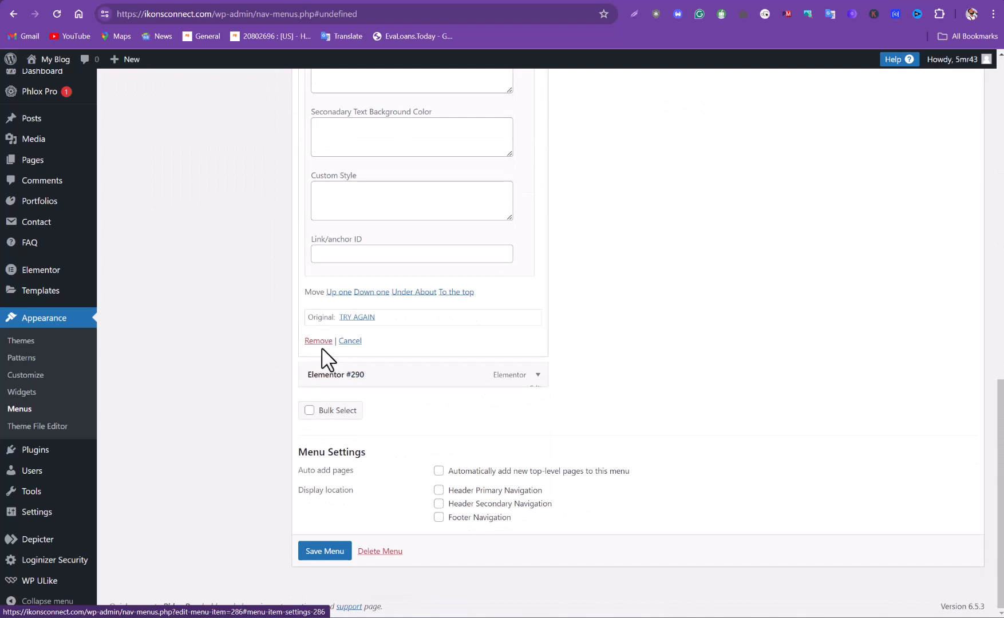
left_click(320, 342)
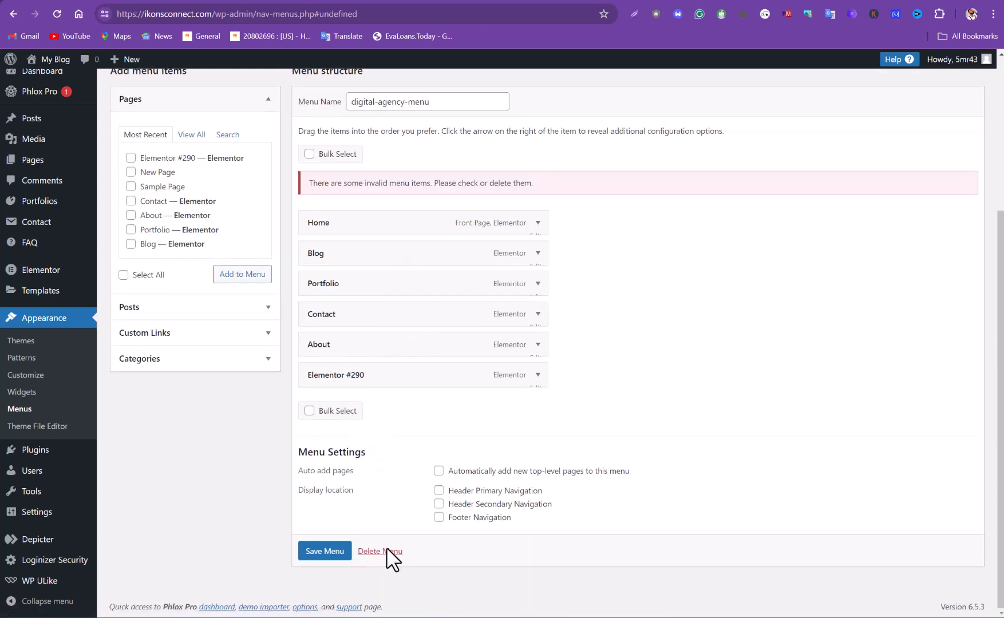
left_click(322, 551)
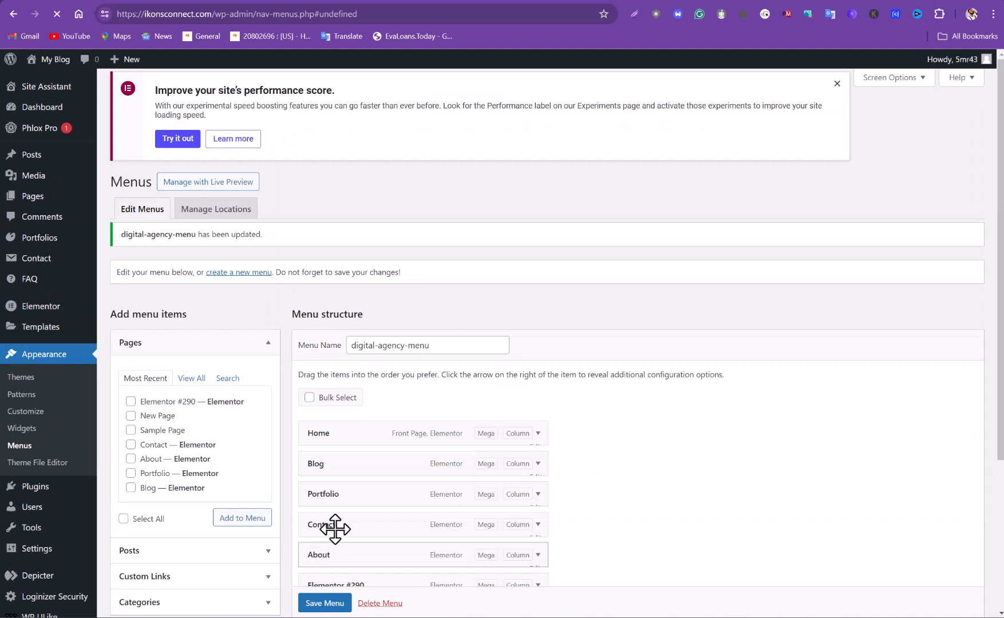
scroll(365, 450, "down", 3)
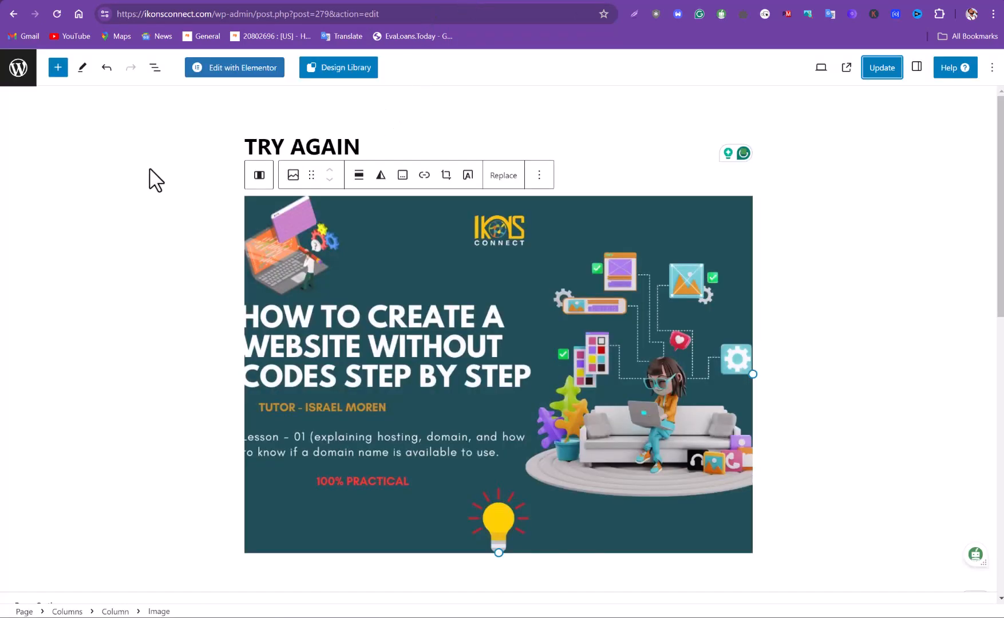
Review the published Elementor #290 page from its picture to its footer, and go back to the site's home page.
left_click(504, 5)
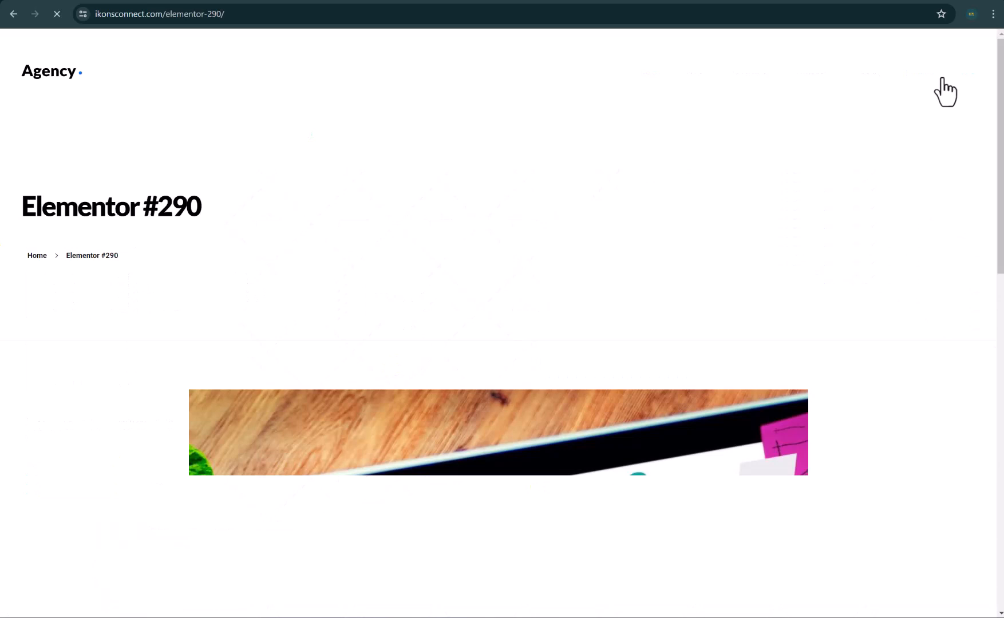
scroll(756, 239, "down", 4)
scroll(753, 239, "down", 4)
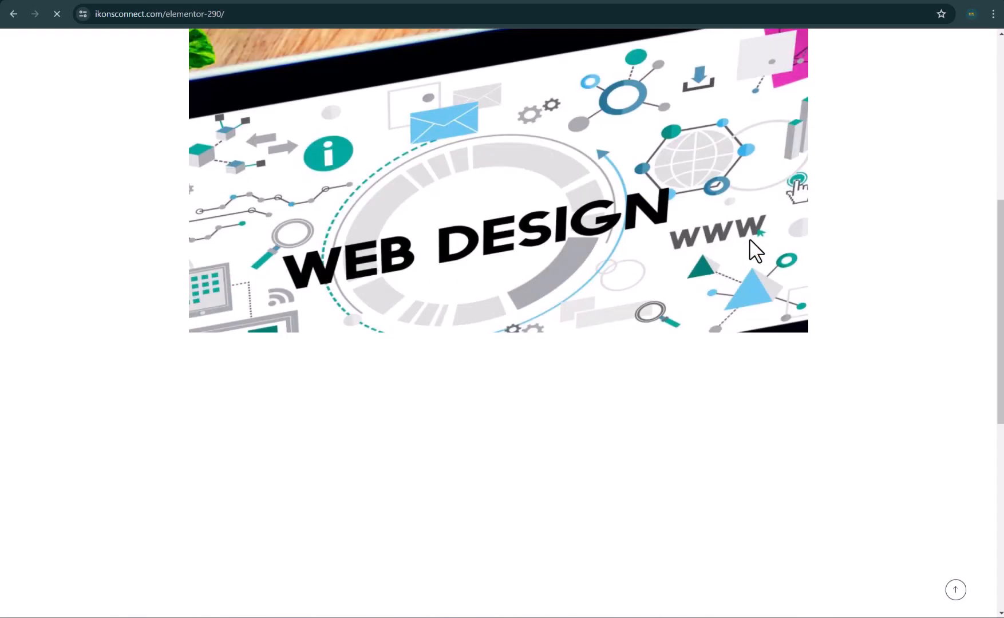
scroll(751, 247, "down", 3)
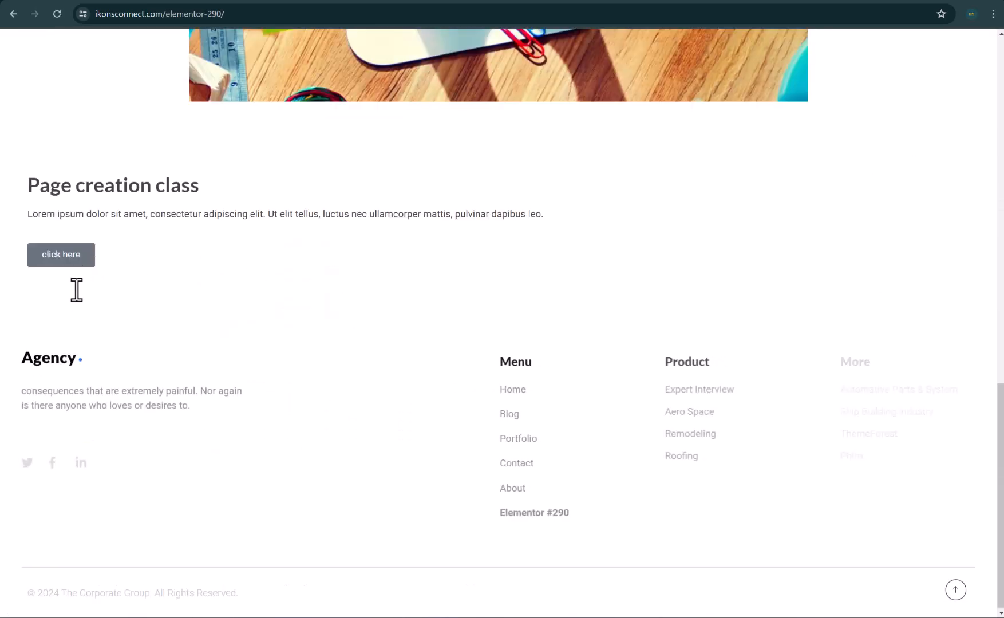
scroll(86, 291, "up", 8)
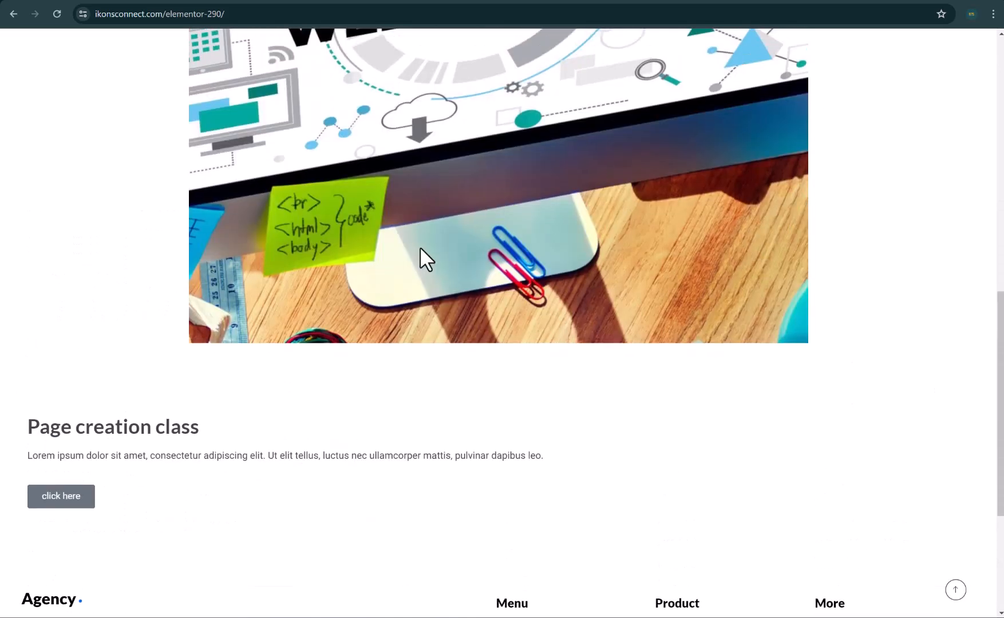
scroll(517, 211, "up", 7)
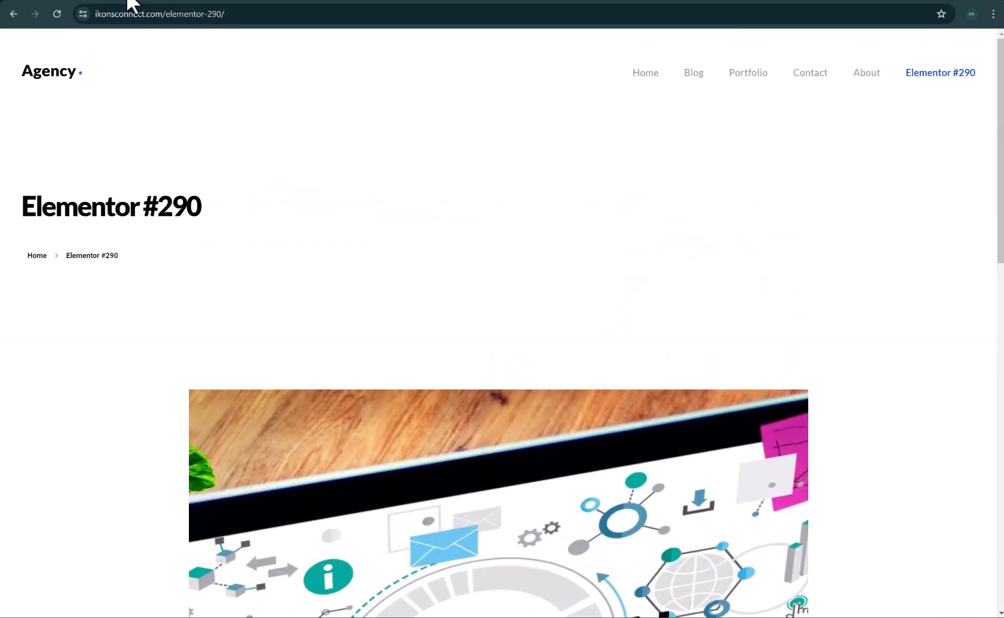
left_click(15, 12)
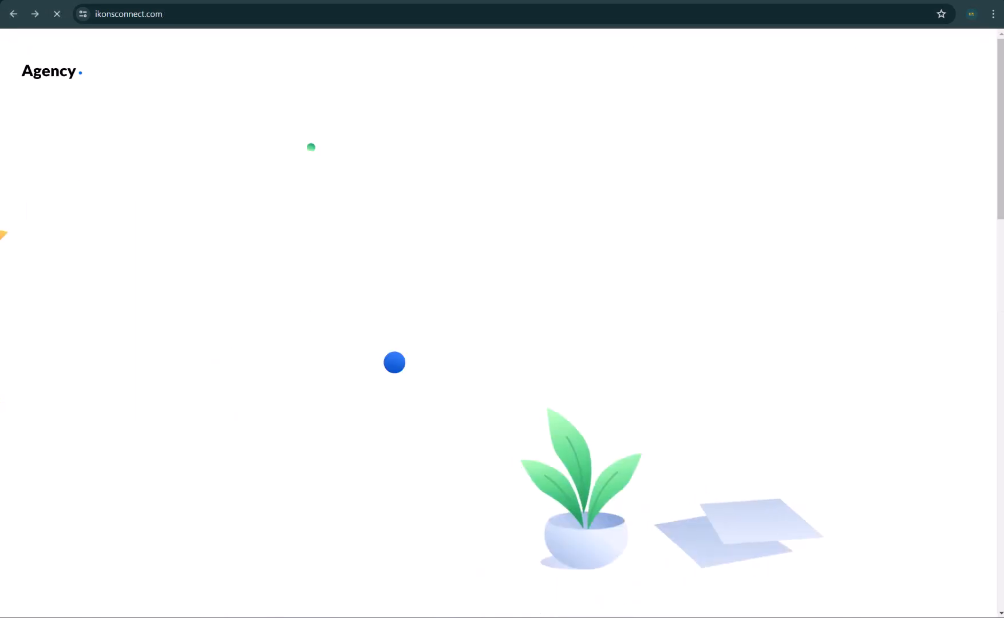
Return to the WordPress menu management page and leave it to visit the live site's home page.
mouse_move(197, 608)
left_click(200, 574)
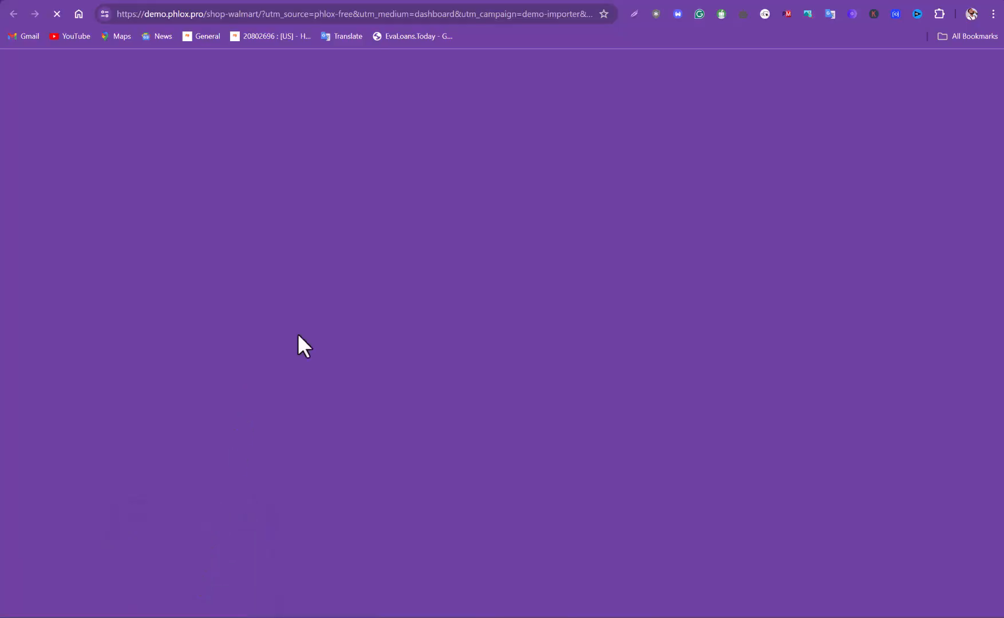
left_click(367, 0)
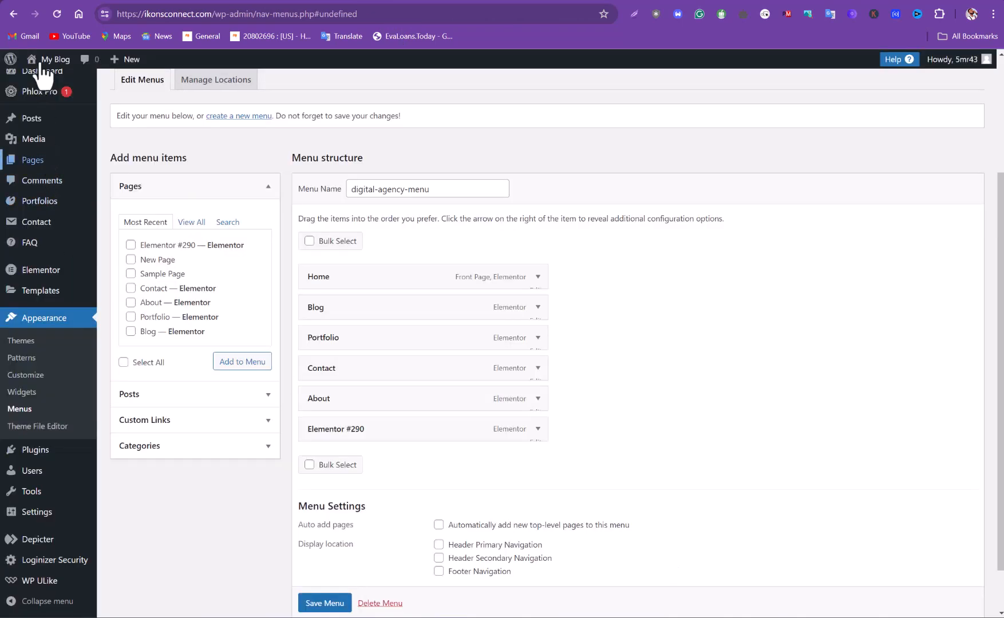
mouse_move(43, 61)
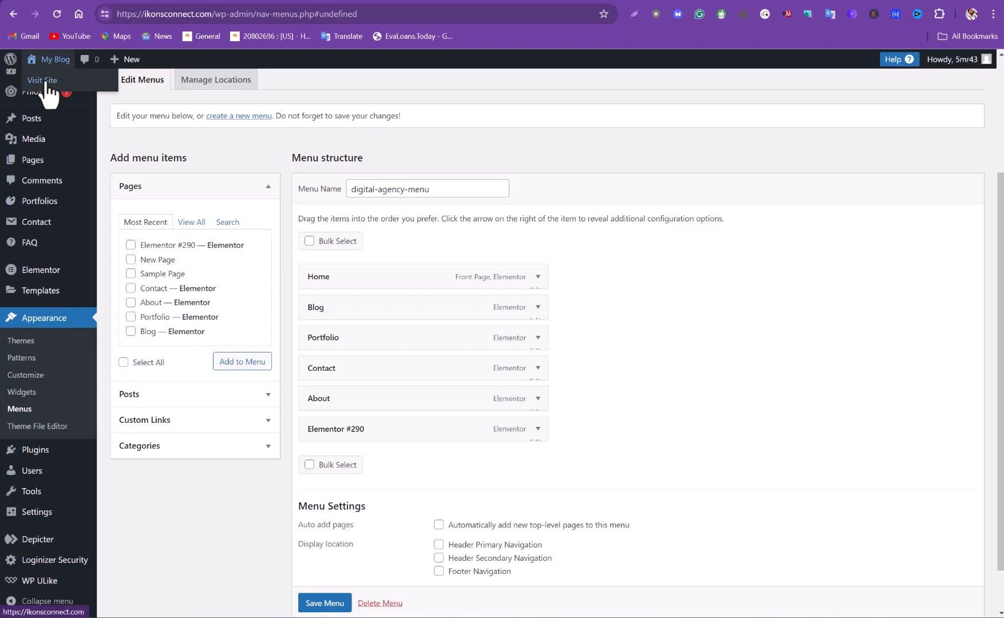
left_click(43, 80)
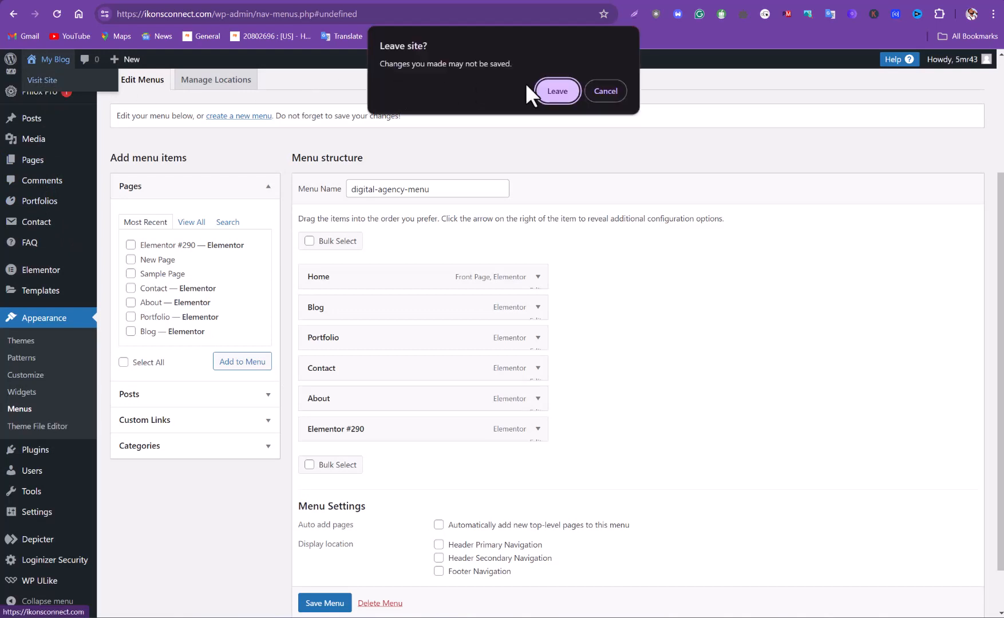
left_click(570, 89)
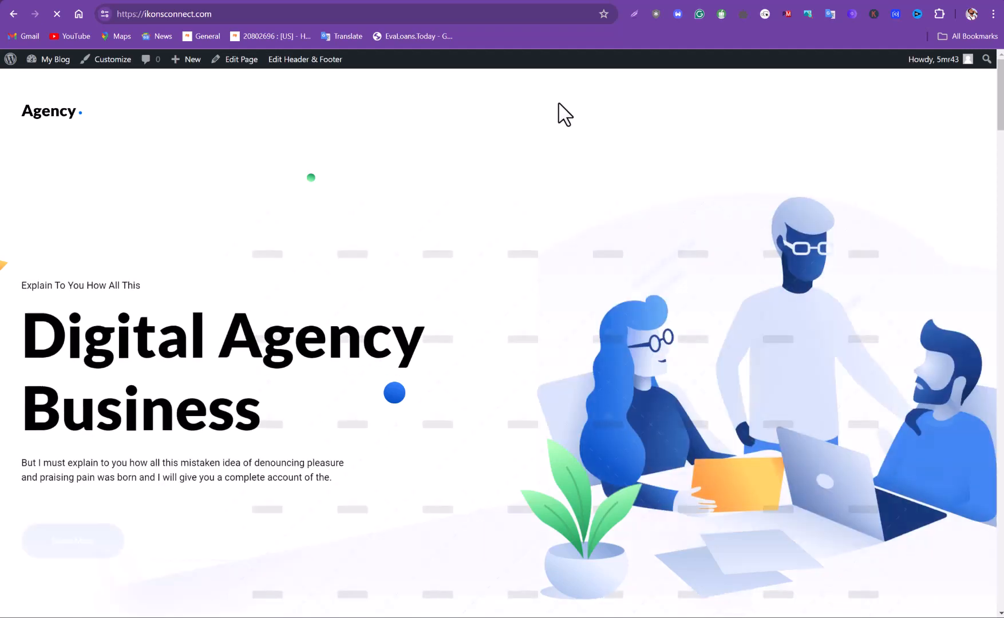
Open the site's home page for editing with Elementor from the live site.
scroll(559, 218, "down", 6)
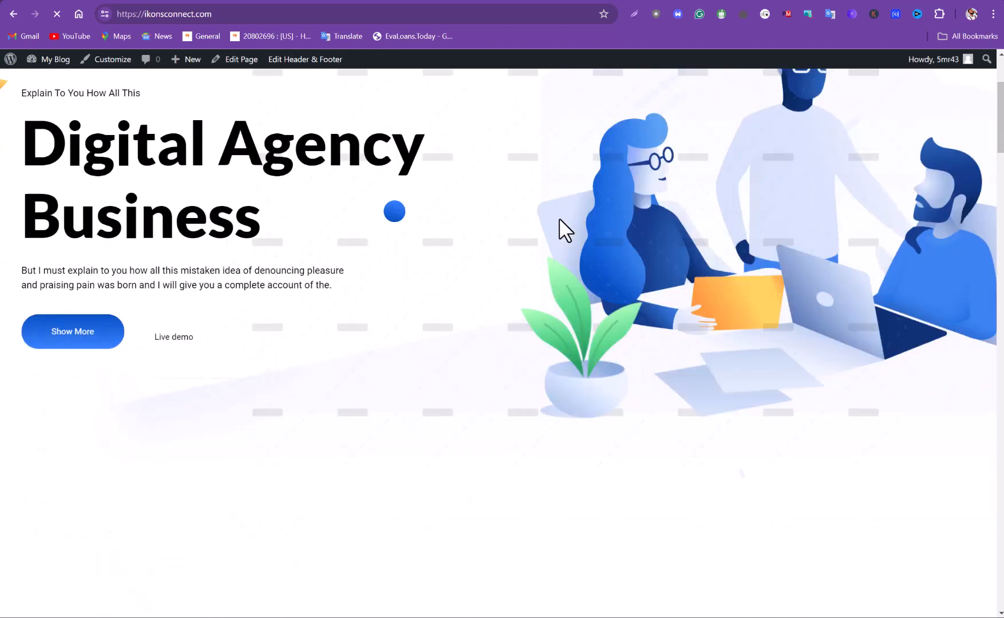
scroll(560, 228, "up", 5)
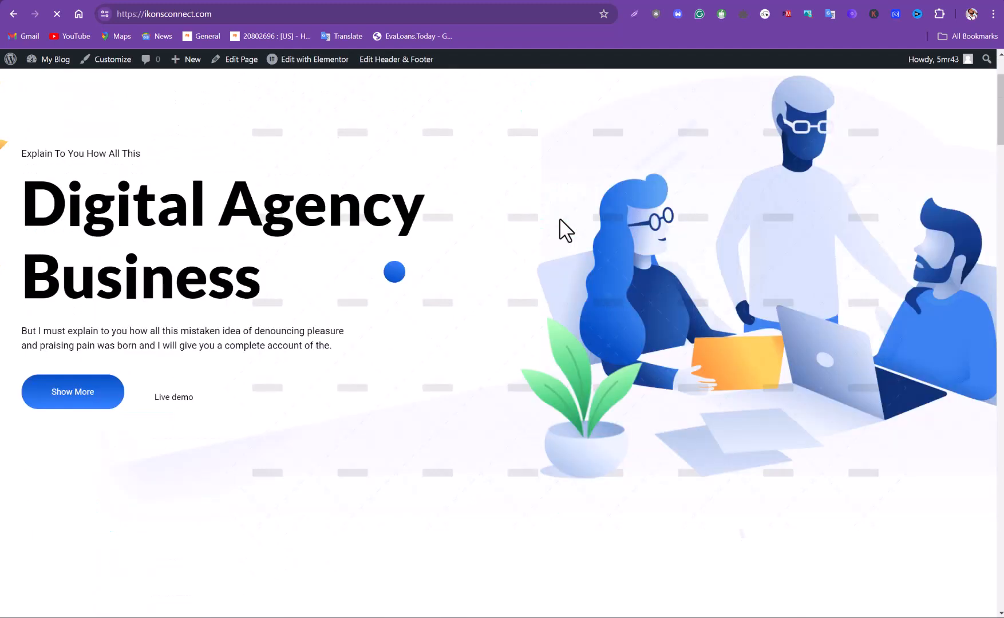
scroll(532, 231, "up", 2)
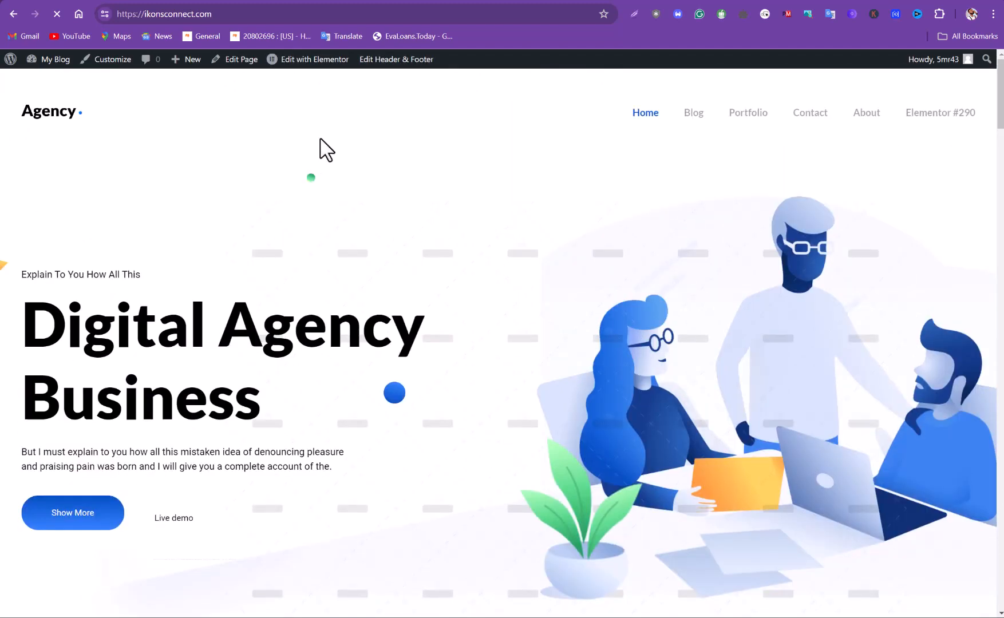
left_click(312, 60)
scroll(511, 161, "down", 10)
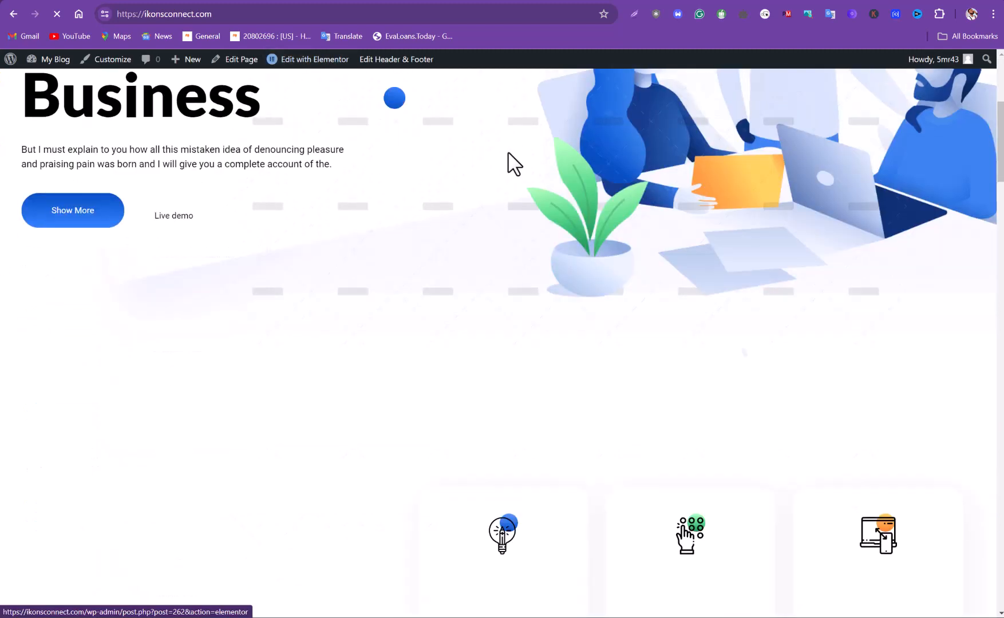
scroll(509, 154, "down", 6)
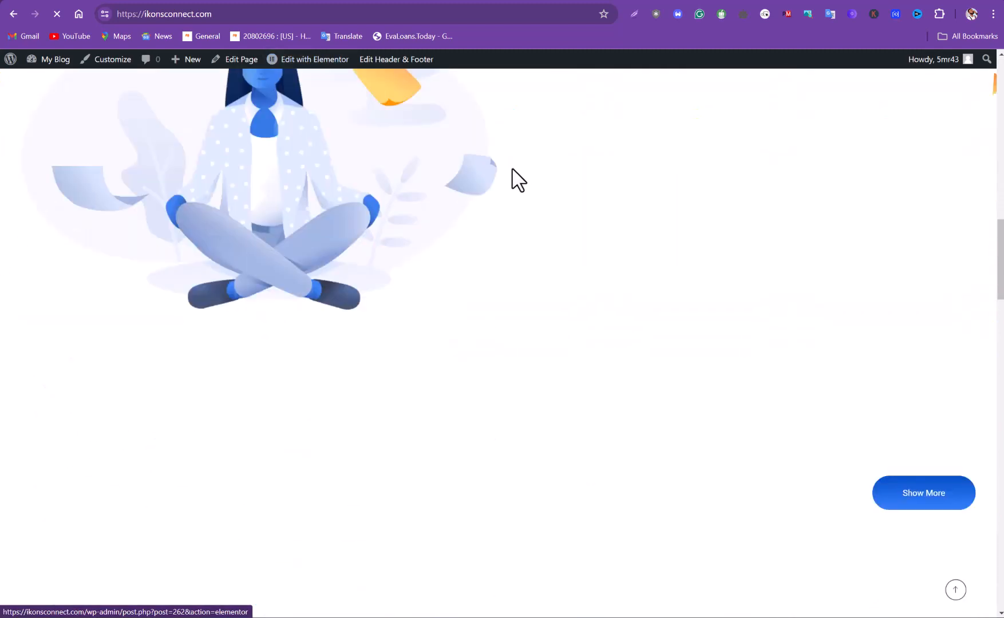
scroll(513, 171, "down", 8)
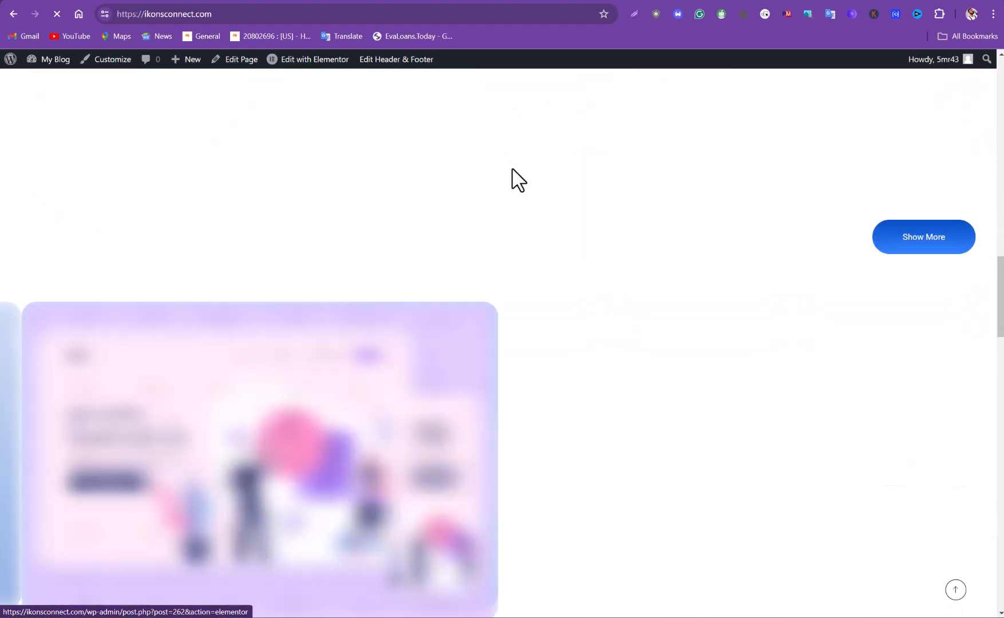
scroll(511, 179, "up", 3)
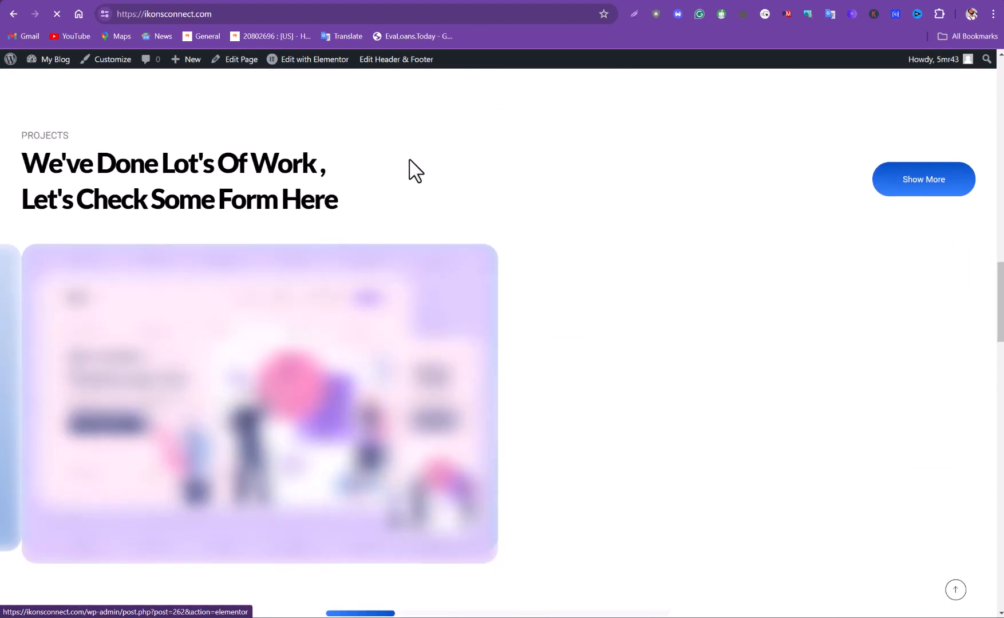
scroll(410, 171, "up", 6)
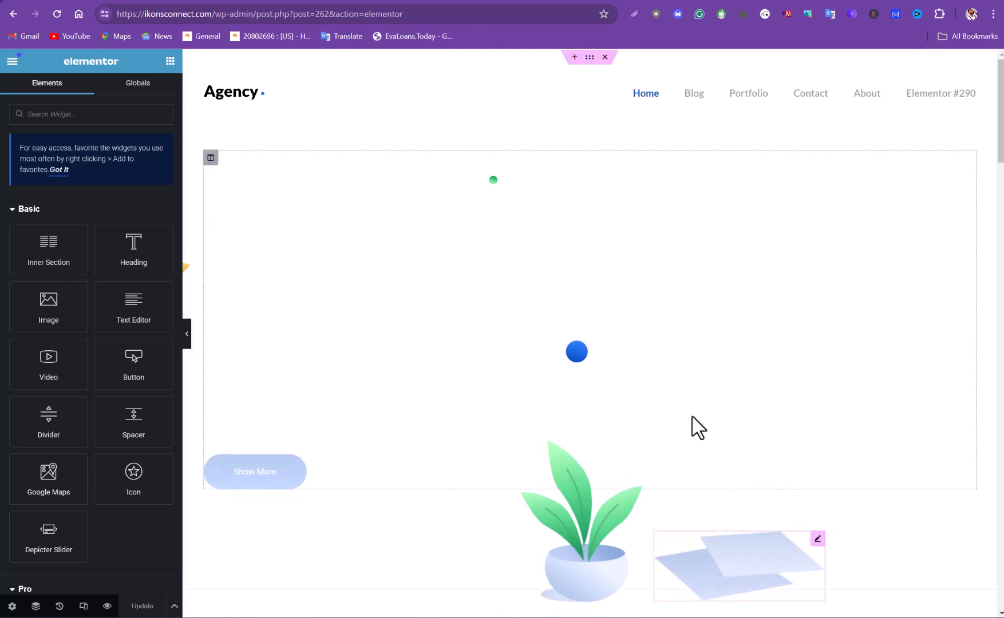
Change the small title above the main heading in the home page's hero section to "Something different".
scroll(628, 286, "down", 12)
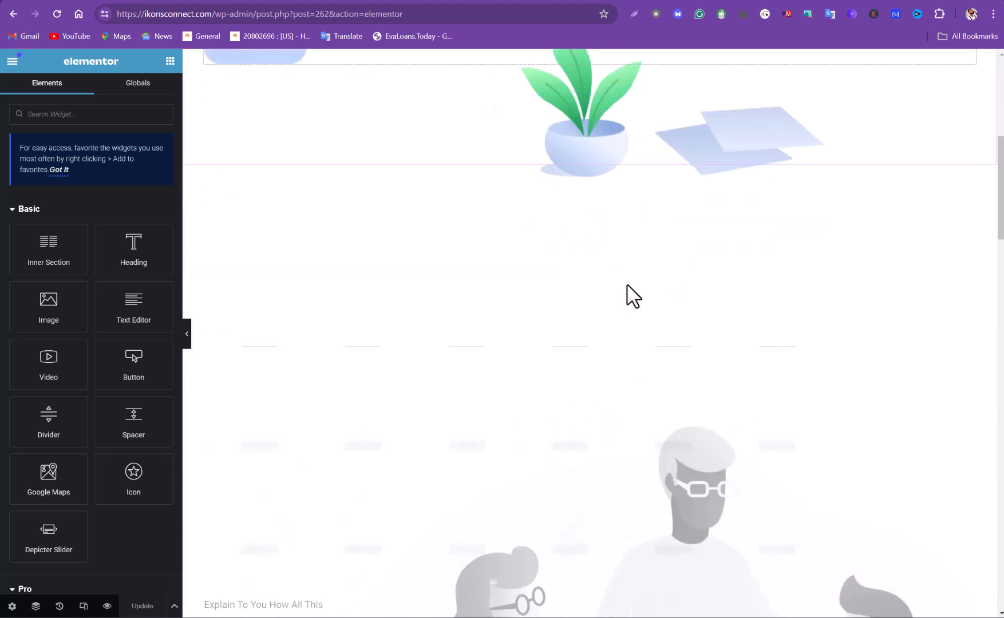
scroll(627, 284, "down", 2)
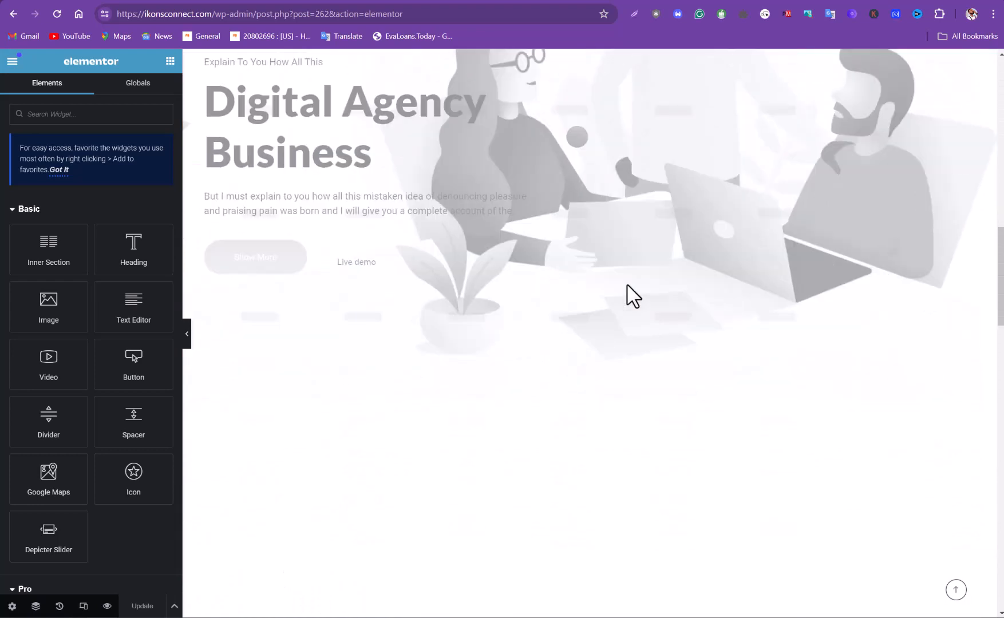
scroll(627, 283, "up", 3)
scroll(628, 285, "up", 2)
scroll(628, 285, "down", 6)
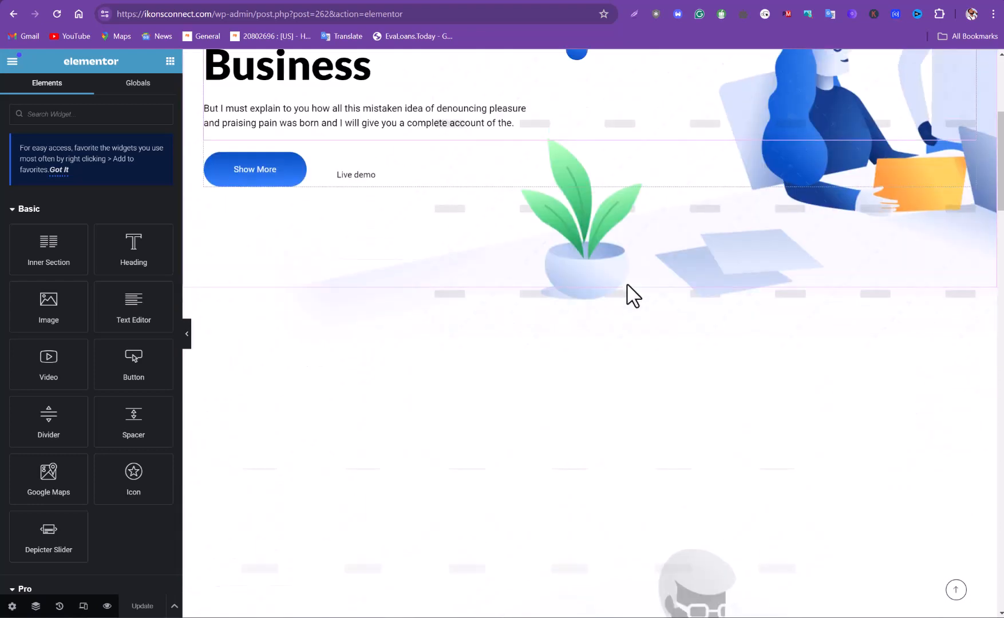
scroll(627, 285, "up", 6)
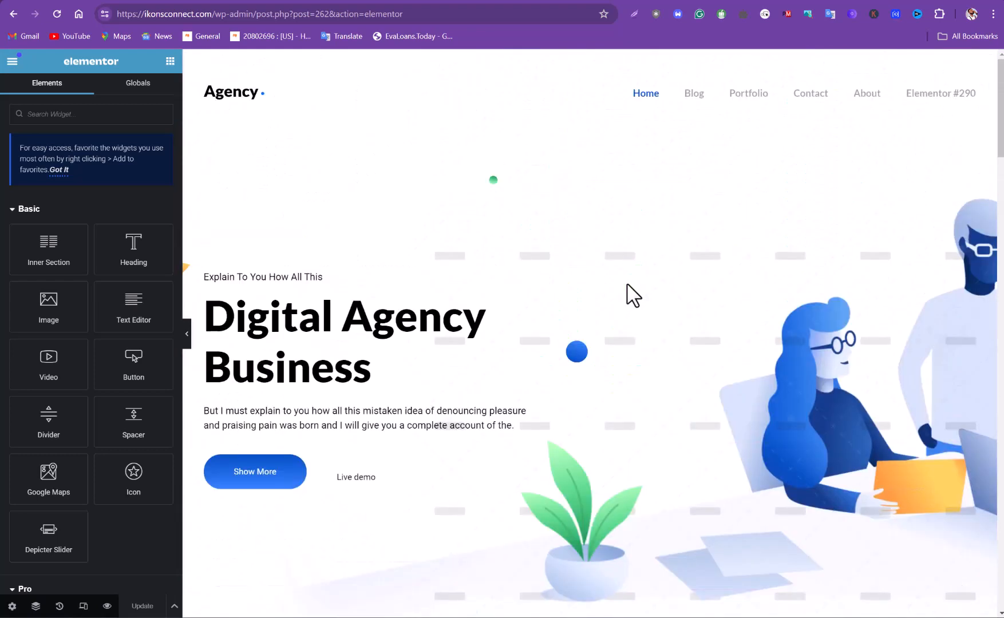
scroll(627, 285, "down", 4)
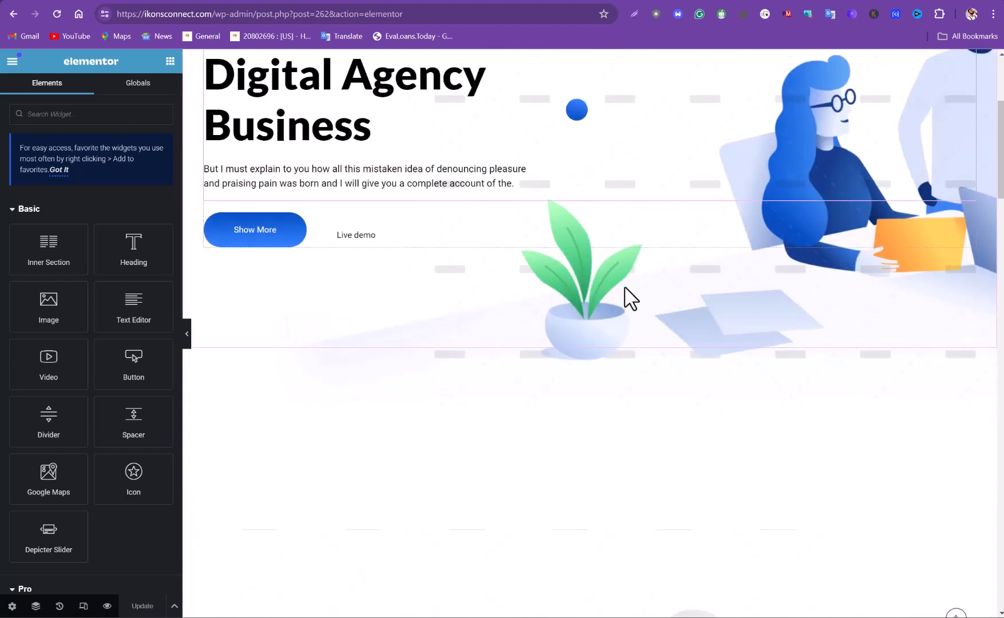
scroll(627, 298, "up", 4)
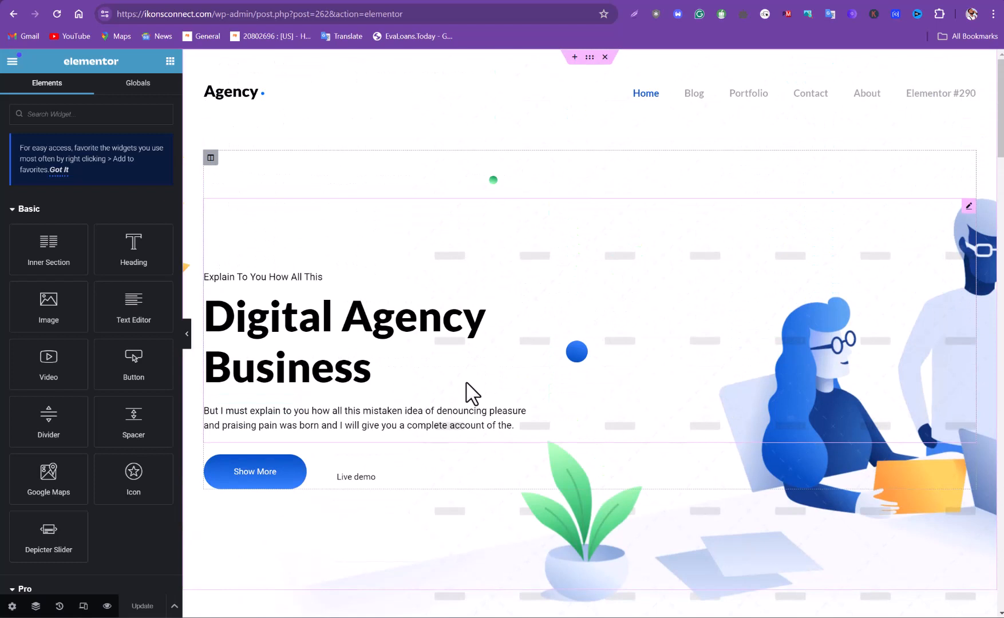
left_click(966, 207)
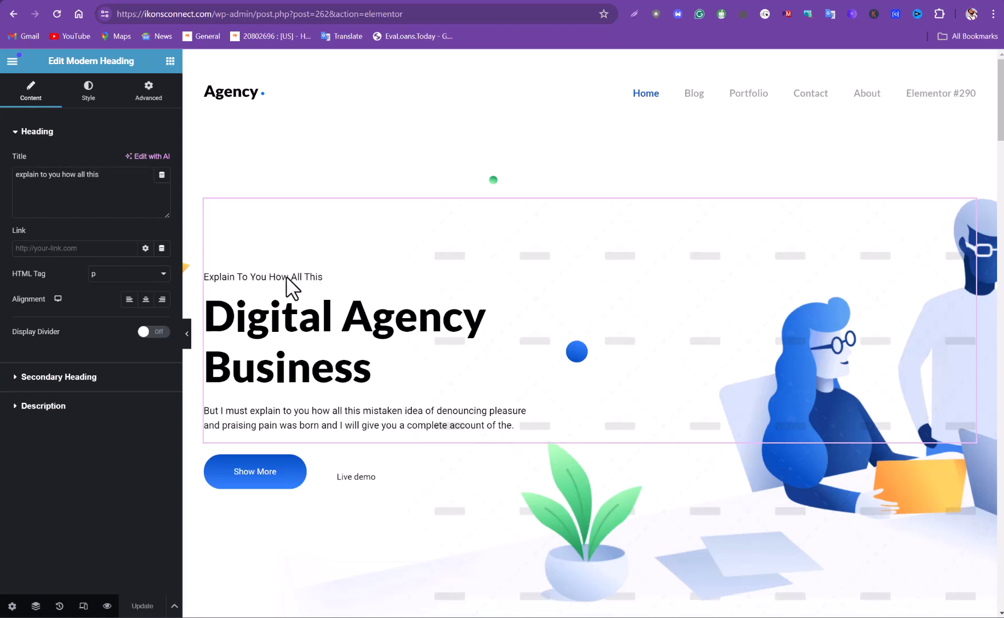
left_click_drag(98, 177, 12, 179)
type("something different")
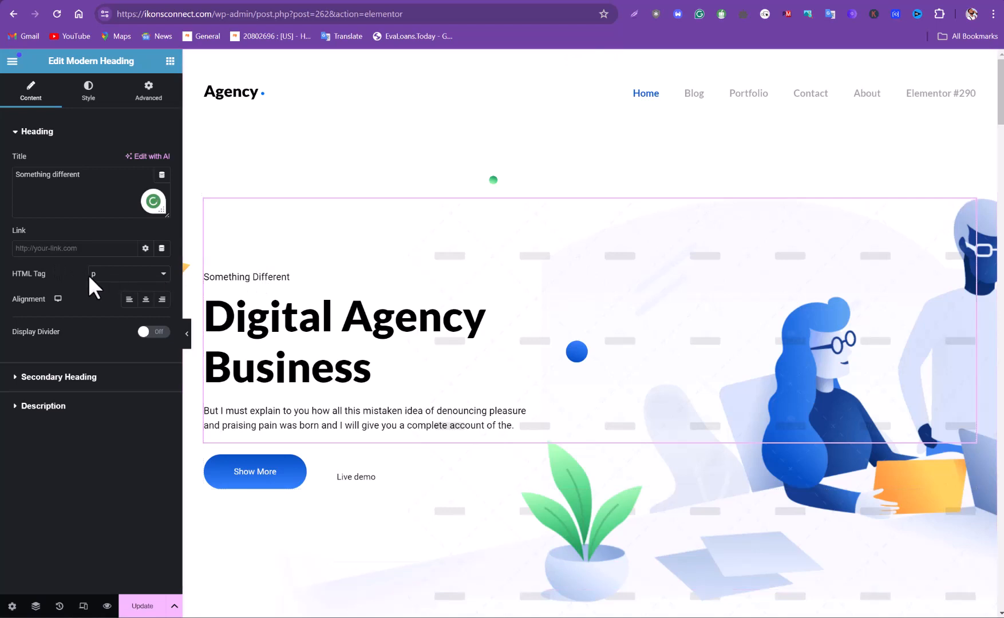
left_click(17, 133)
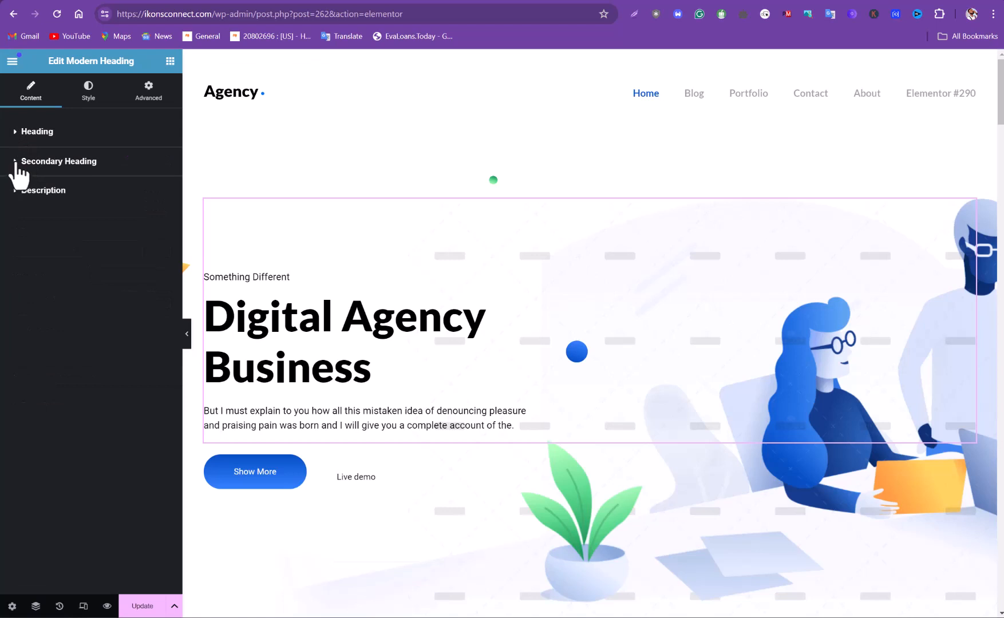
Set the highlighted text of the hero's secondary heading to "Also Edit This one" and collapse its settings.
left_click(18, 163)
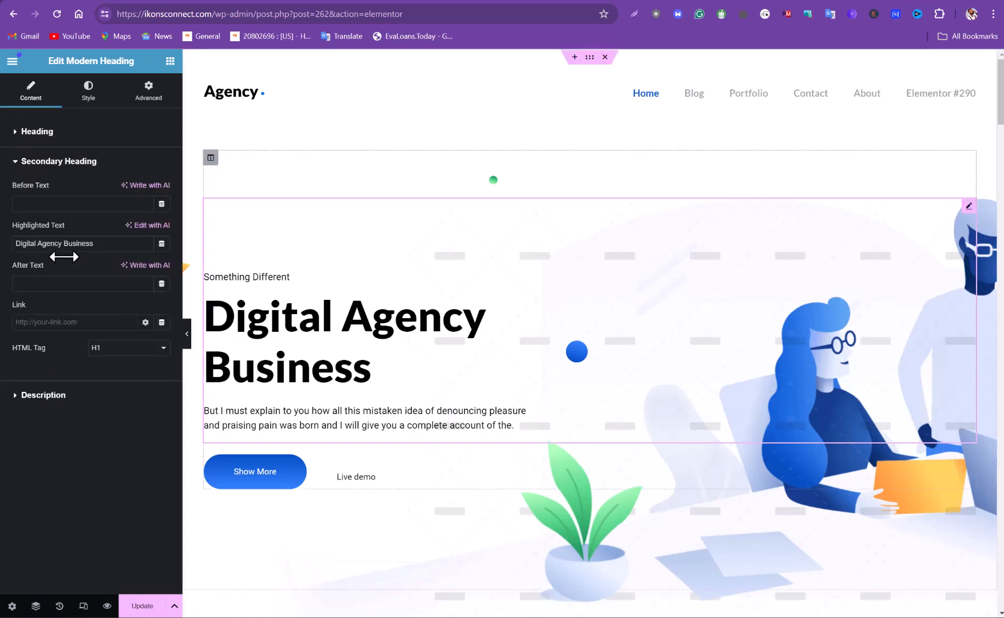
left_click_drag(103, 245, 1, 243)
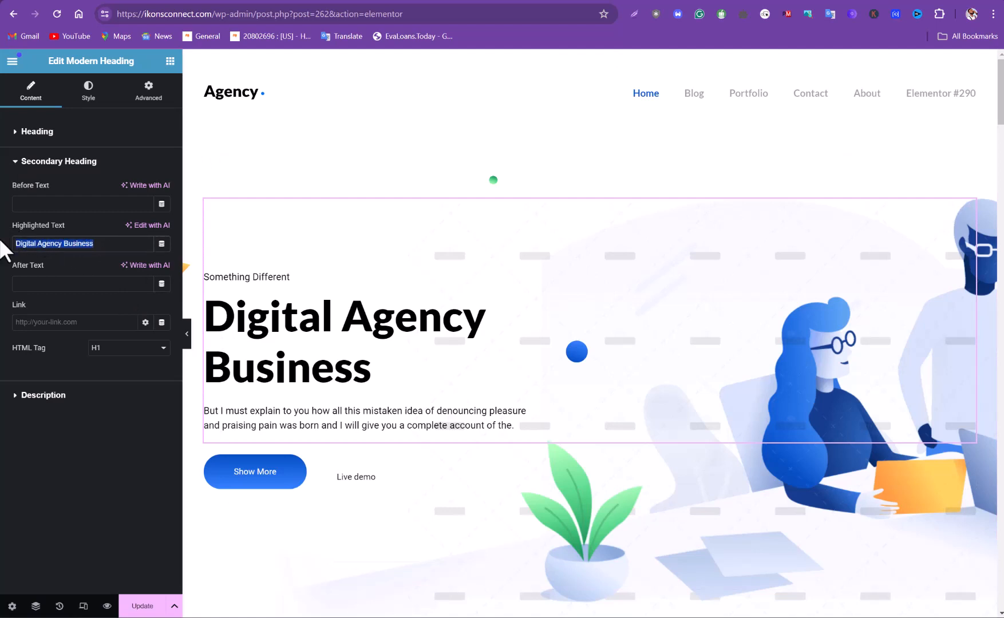
type("A")
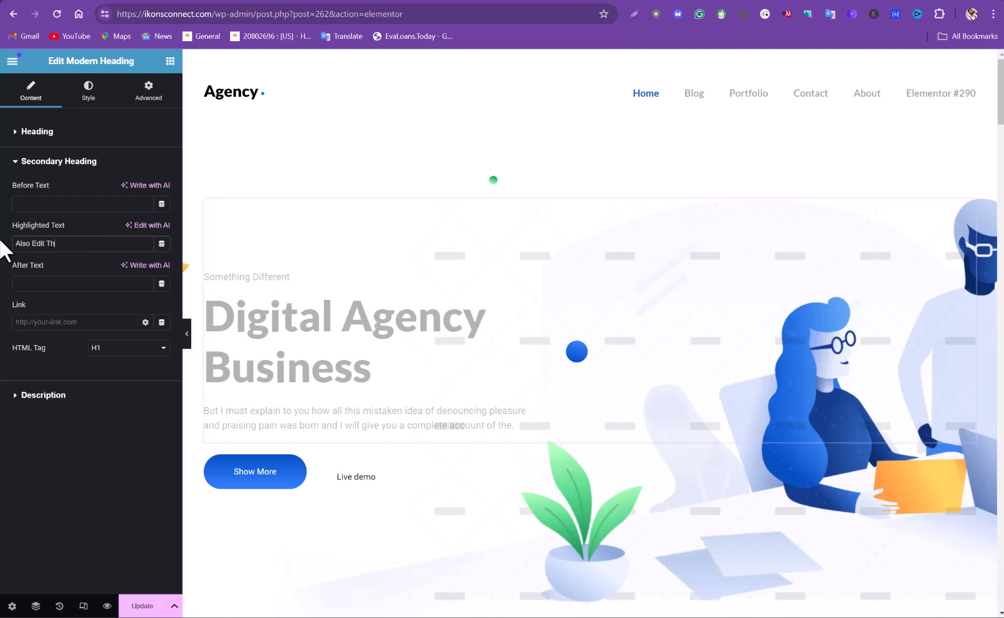
type("lso Edit Th")
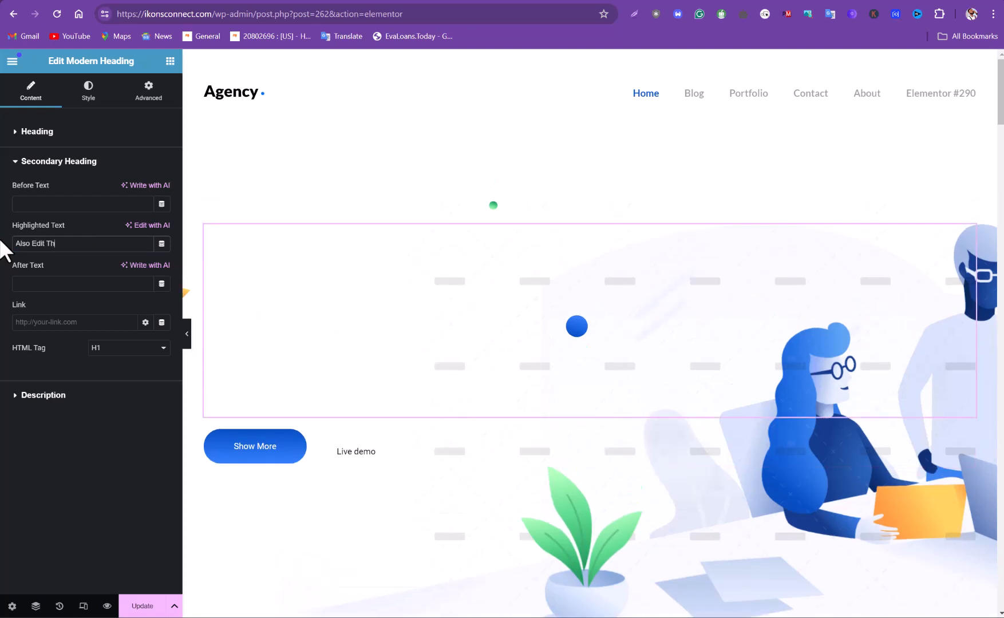
type("is o")
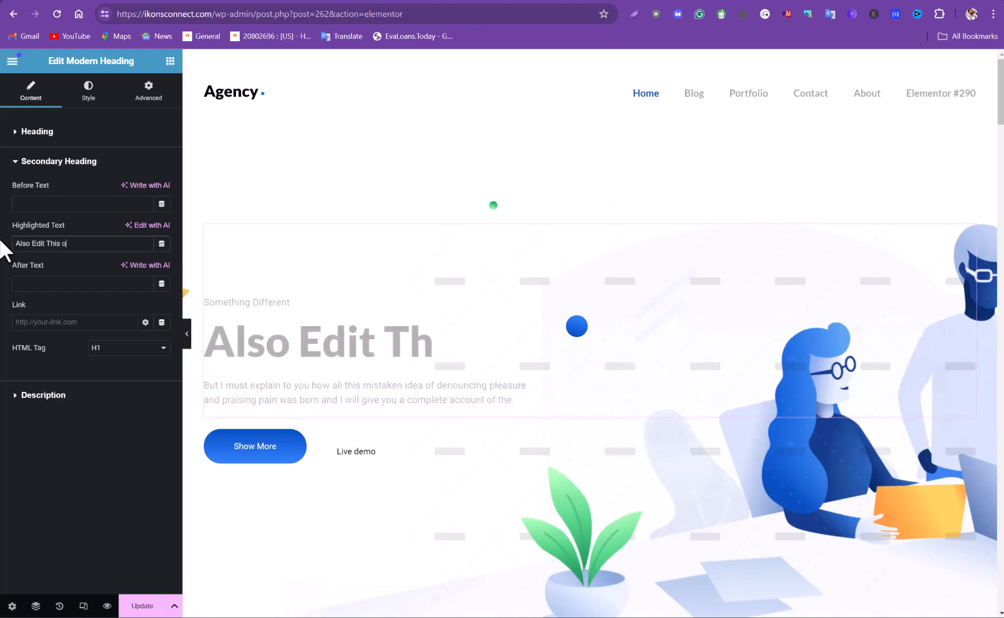
type("ne")
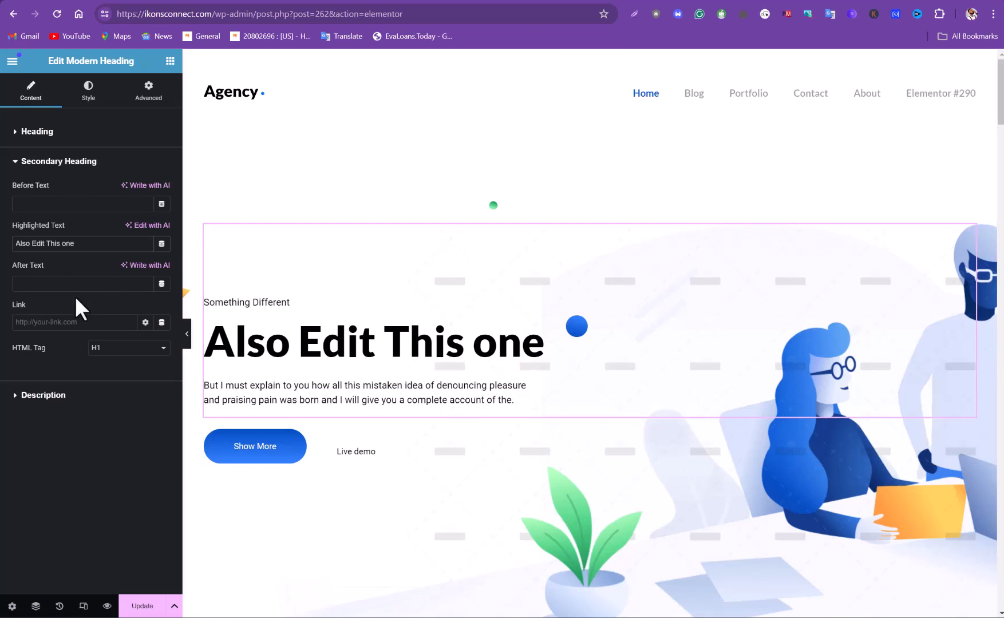
left_click(16, 165)
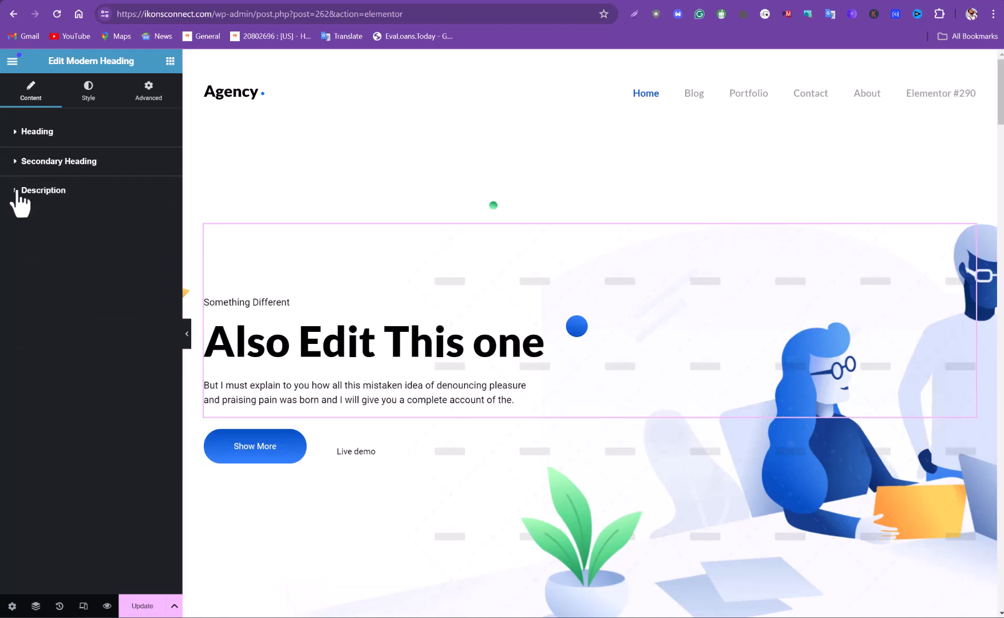
Replace the hero heading's description with "Highlight everything and put what you want".
left_click(19, 194)
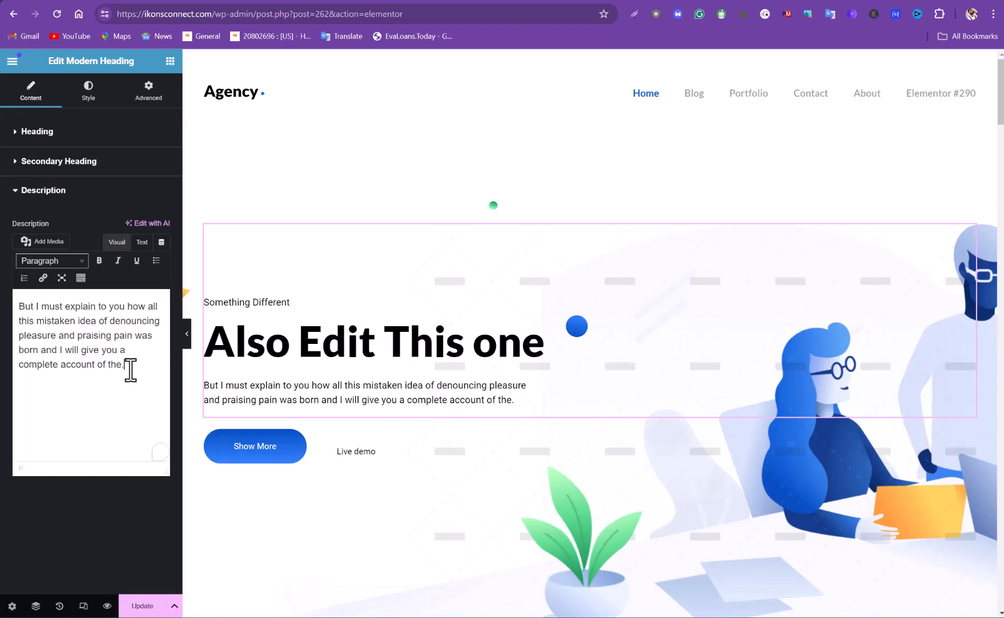
key("ctrl+a")
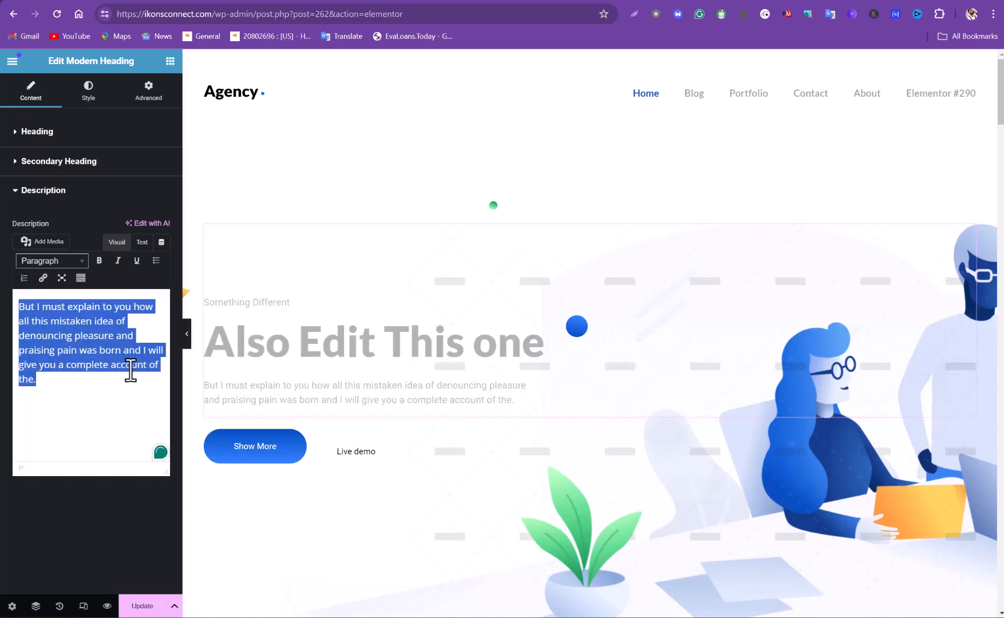
type("H")
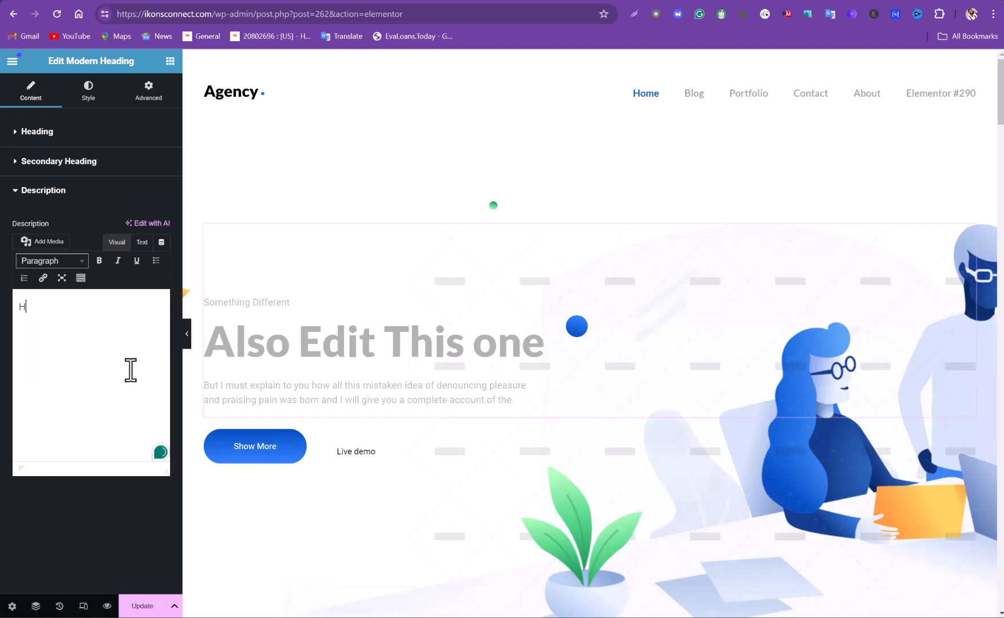
type("ighlight everyth")
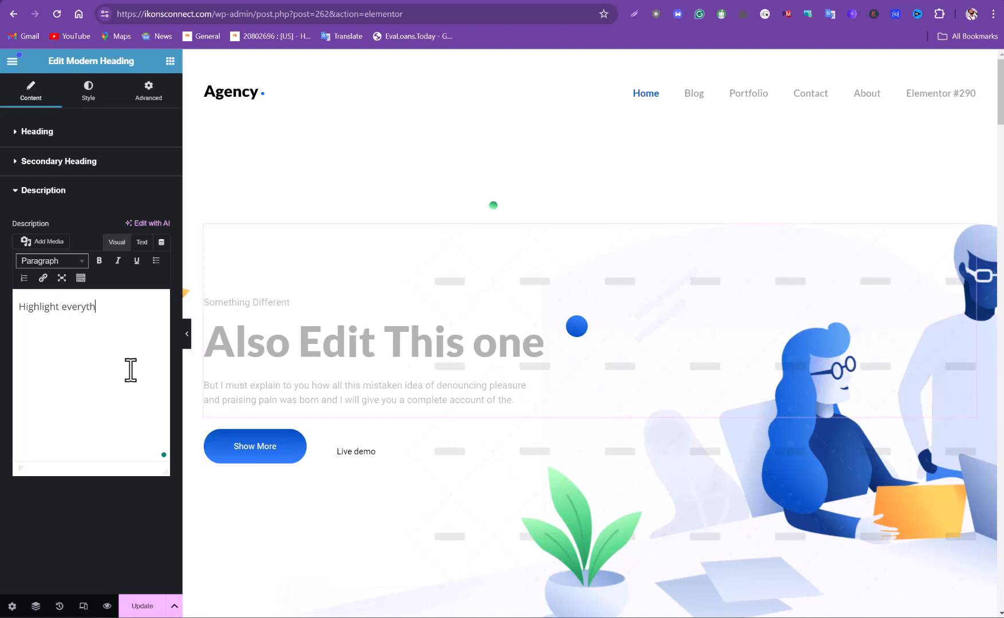
type("ing and put what you wa")
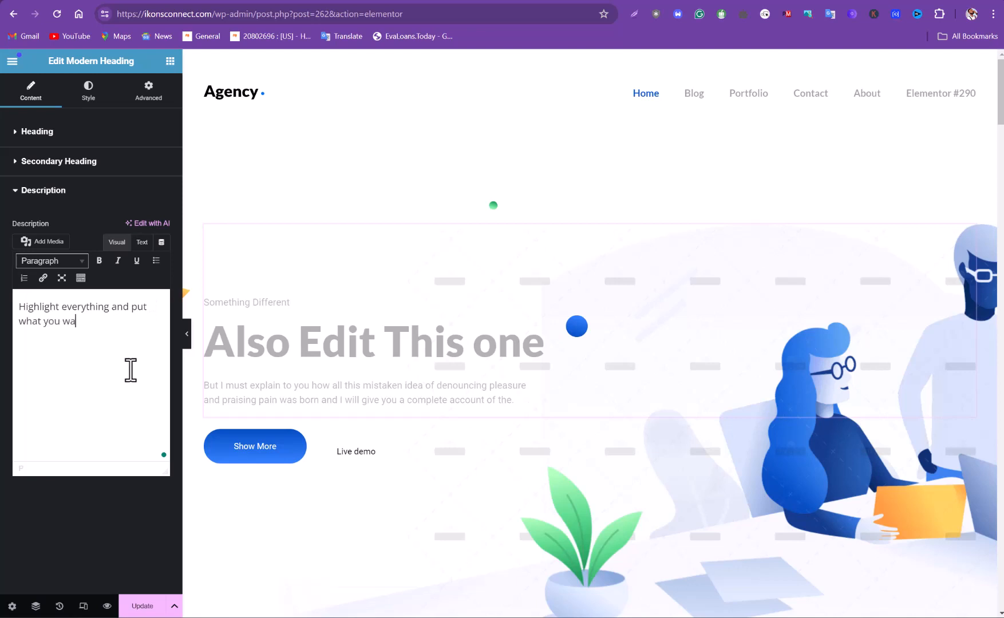
type("nt")
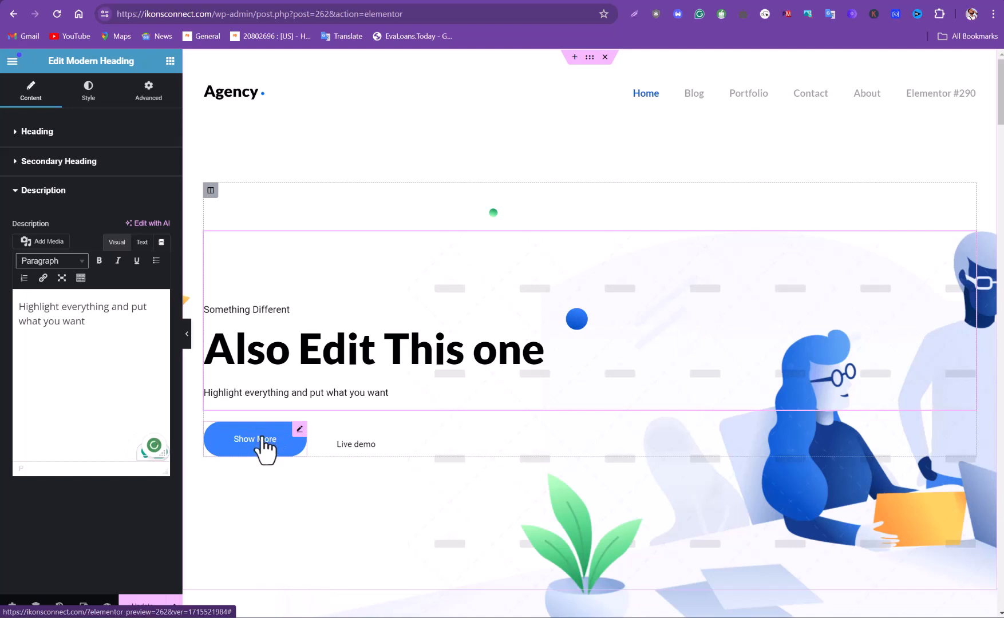
Open the settings of the hero's Show More button and of the potted plant image.
left_click(300, 431)
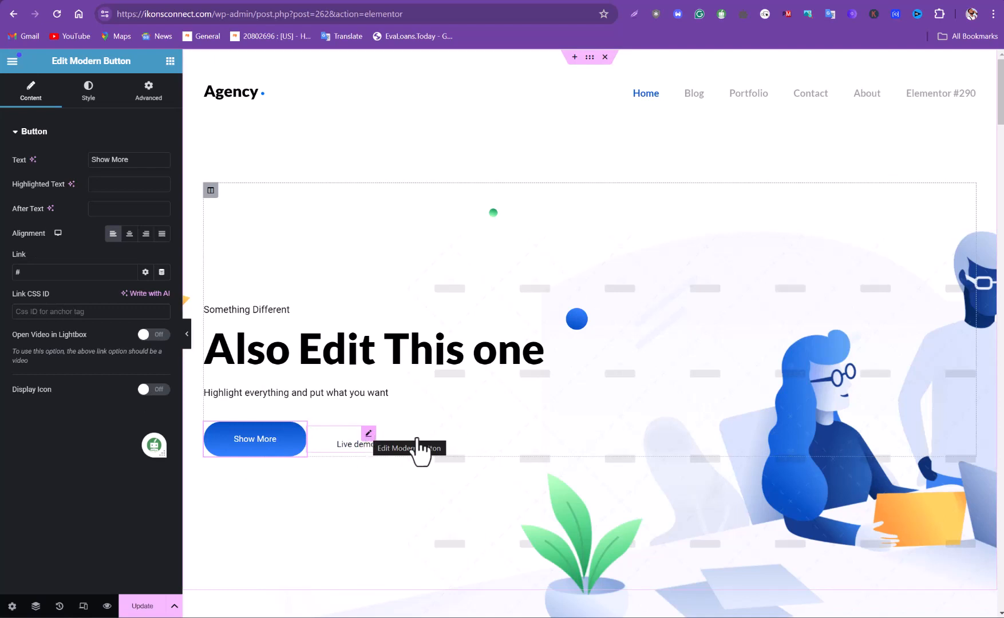
scroll(461, 427, "down", 4)
scroll(466, 422, "down", 2)
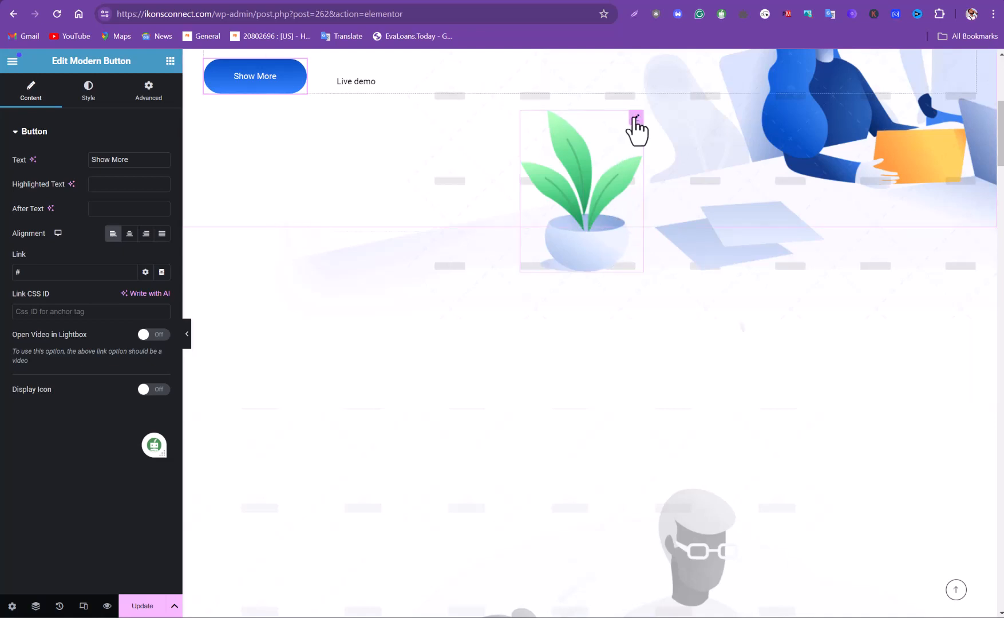
left_click(635, 118)
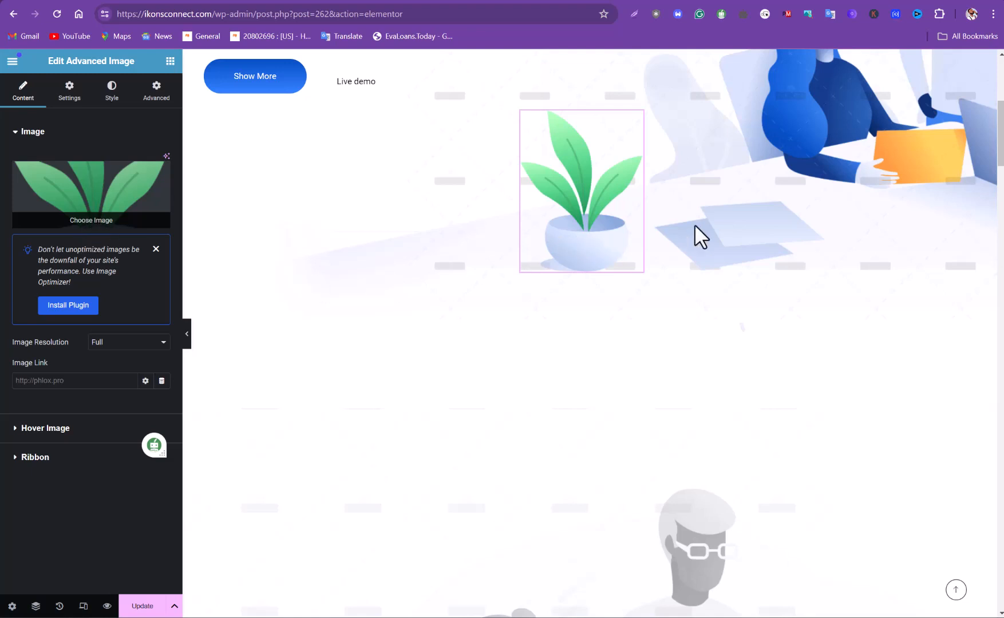
Open the settings of the hero's large team illustration to inspect its image choice.
scroll(710, 220, "up", 3)
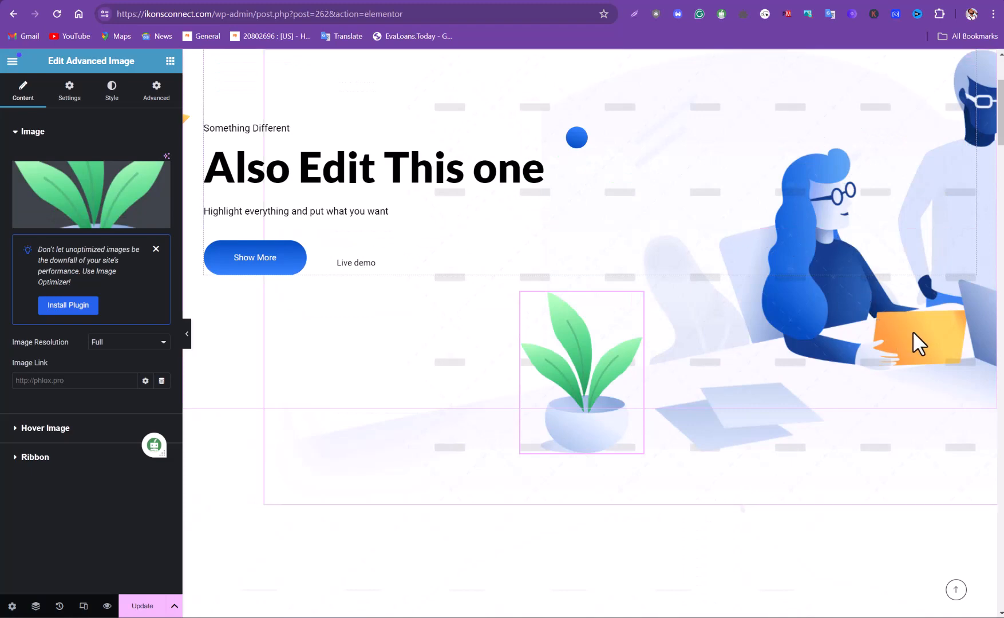
scroll(926, 329, "up", 2)
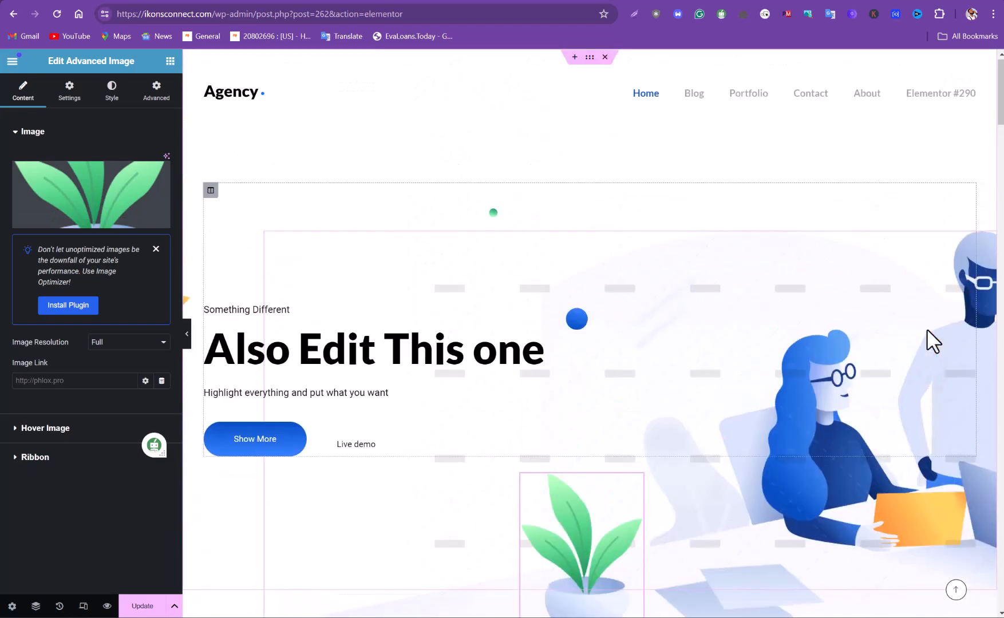
left_click(926, 329)
scroll(963, 433, "down", 1)
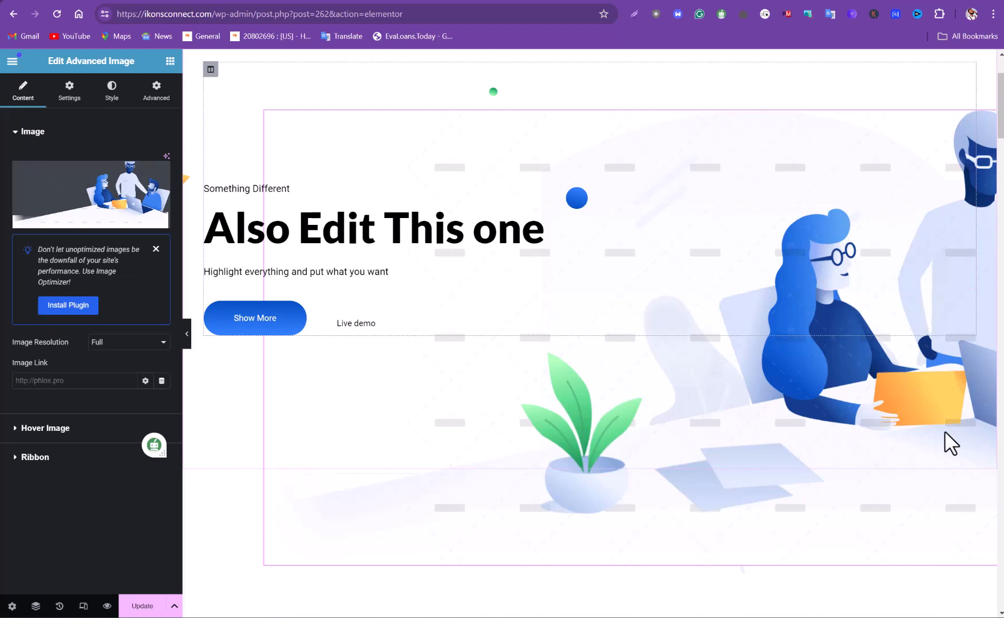
mouse_move(44, 198)
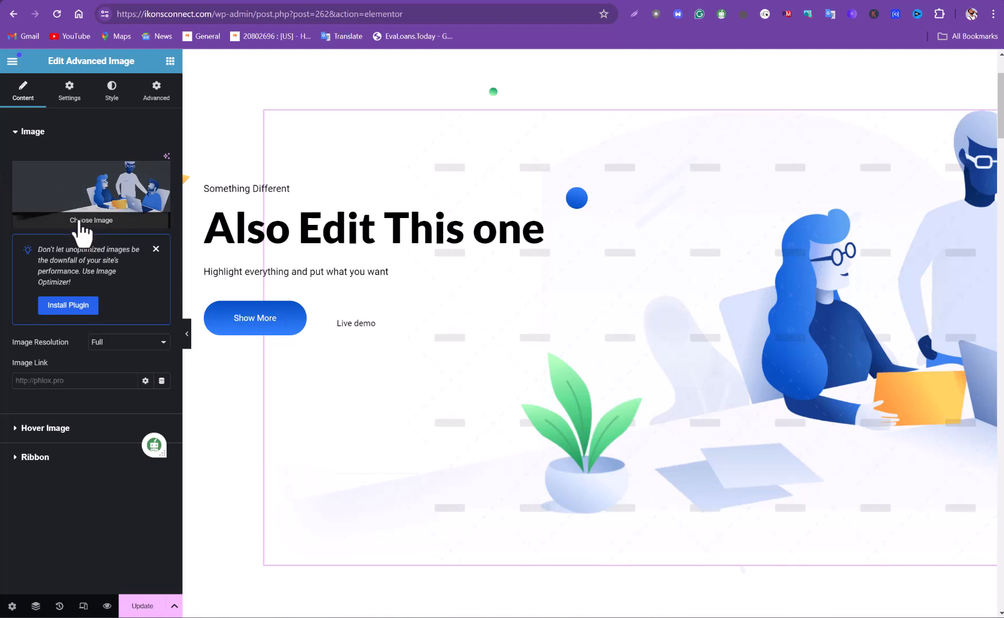
Examine the remaining home page sections below the hero, including the features, About Us and Projects areas.
scroll(541, 286, "down", 2)
scroll(544, 289, "down", 8)
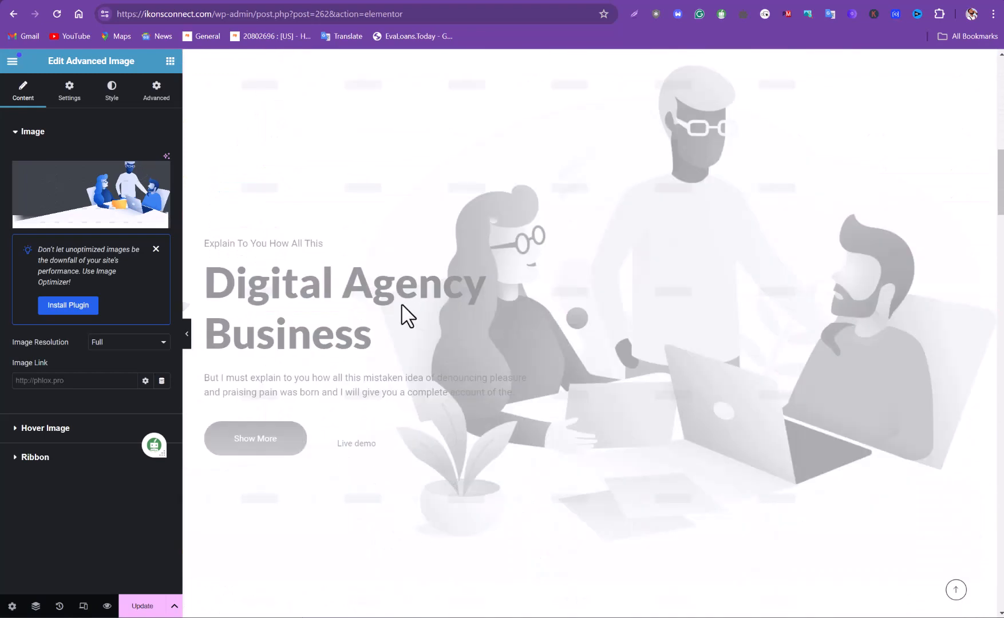
scroll(430, 324, "down", 3)
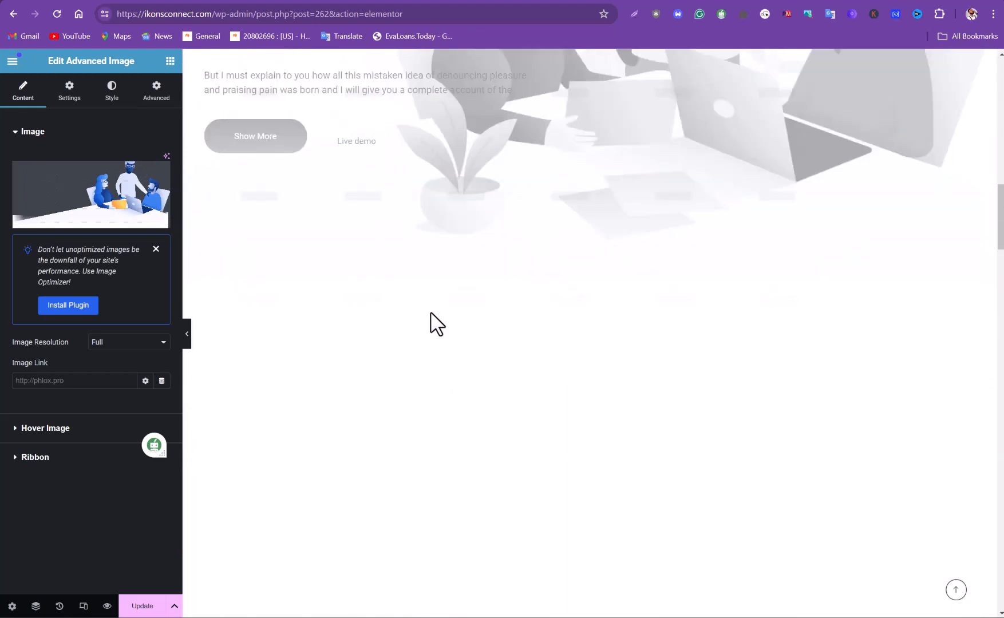
scroll(431, 313, "down", 10)
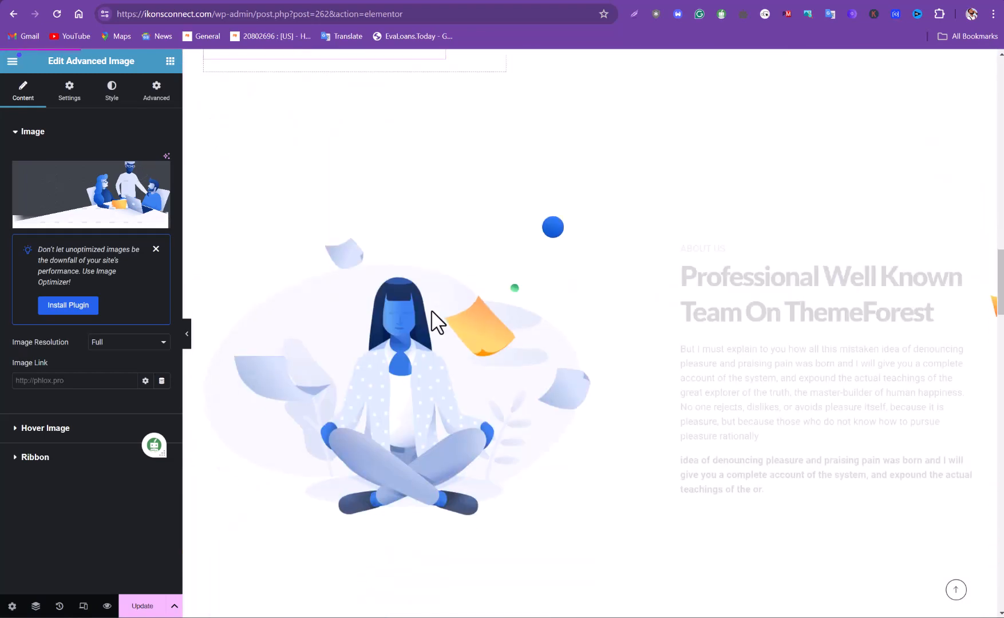
scroll(433, 315, "down", 3)
scroll(429, 282, "up", 4)
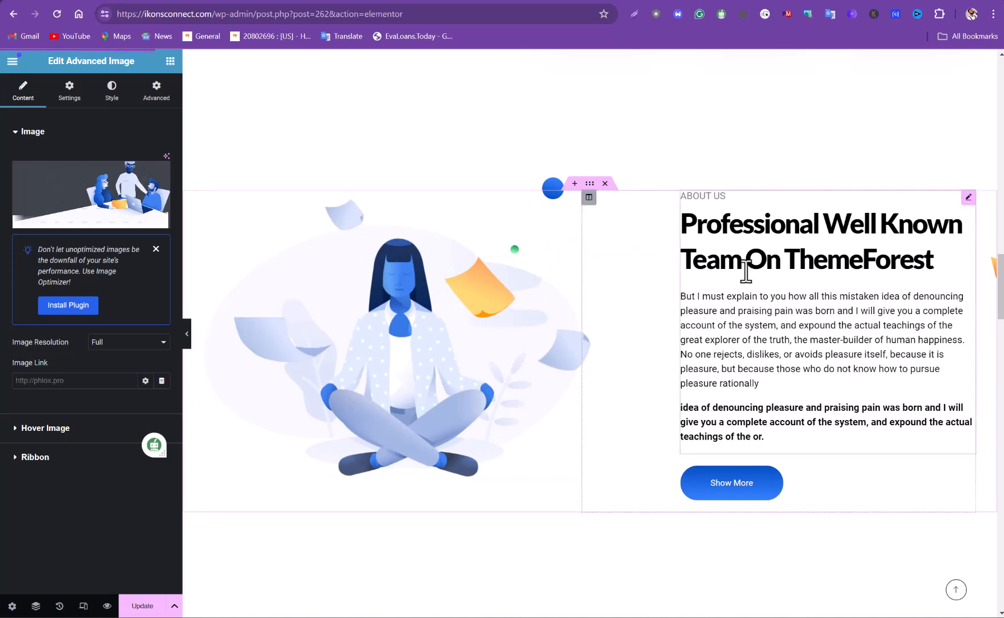
scroll(745, 272, "down", 8)
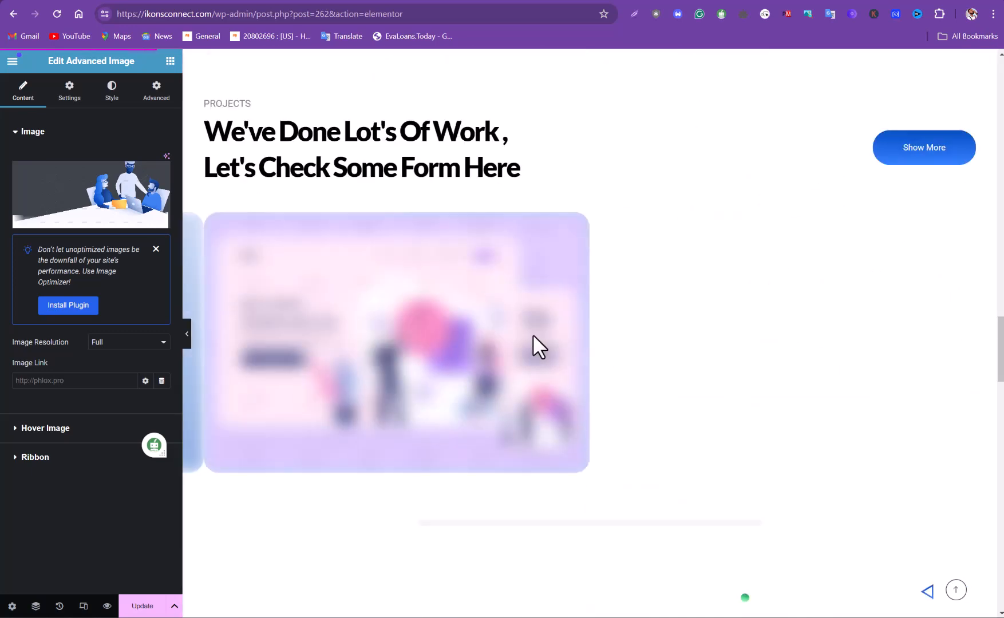
scroll(518, 331, "down", 9)
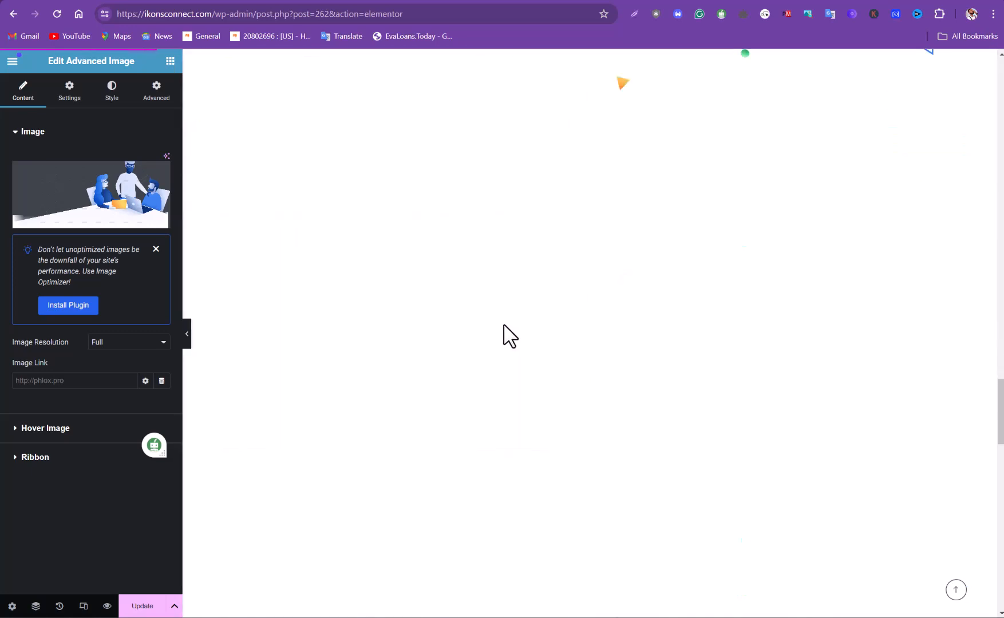
scroll(507, 336, "down", 3)
scroll(504, 336, "up", 5)
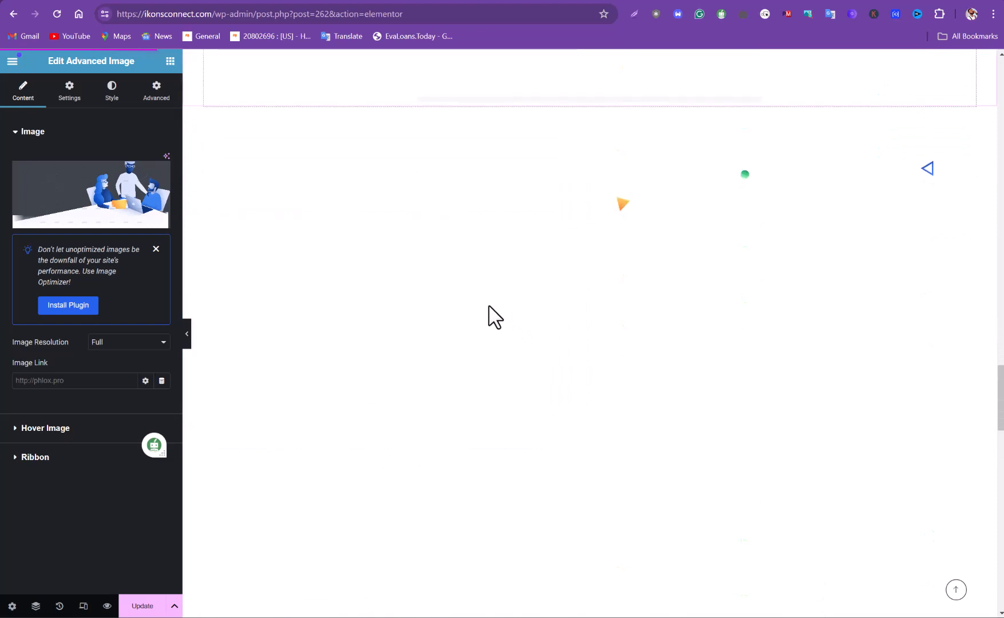
scroll(489, 308, "up", 8)
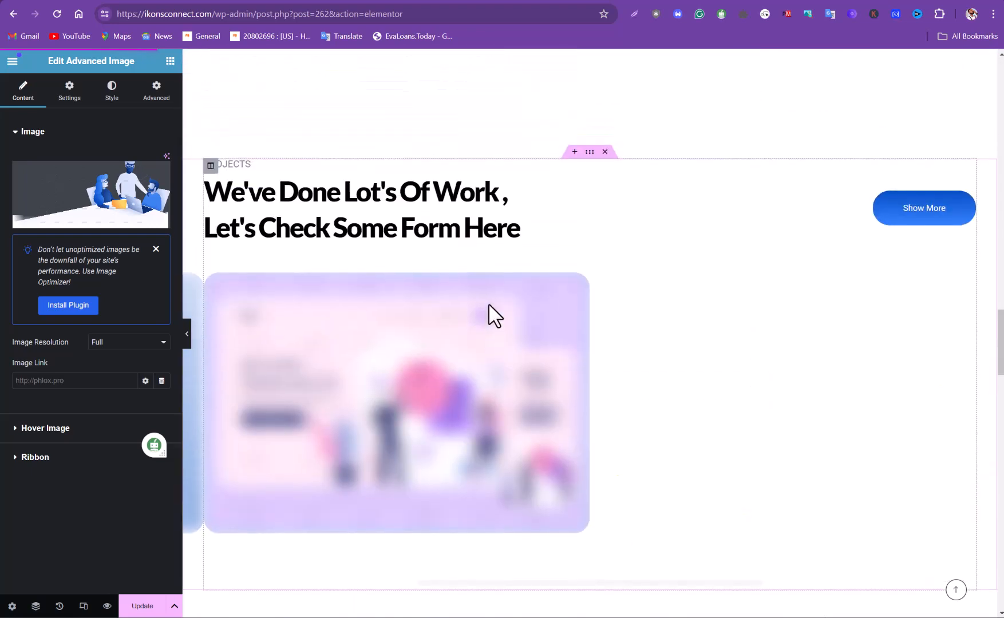
scroll(495, 316, "up", 1)
scroll(487, 304, "up", 1)
scroll(487, 304, "down", 4)
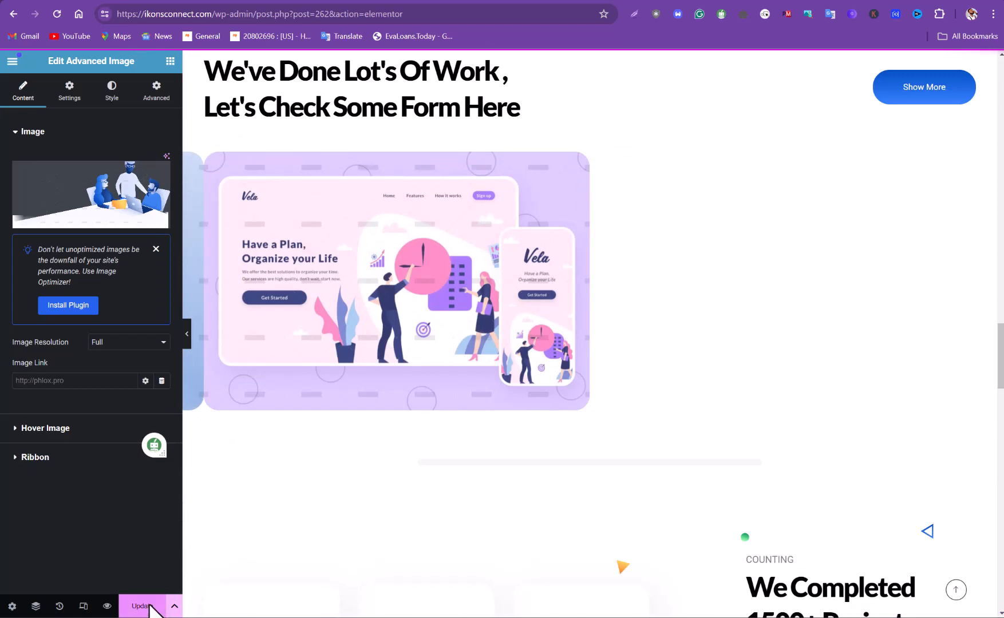
Update the home page to save the edited hero content.
left_click(146, 607)
scroll(601, 412, "up", 5)
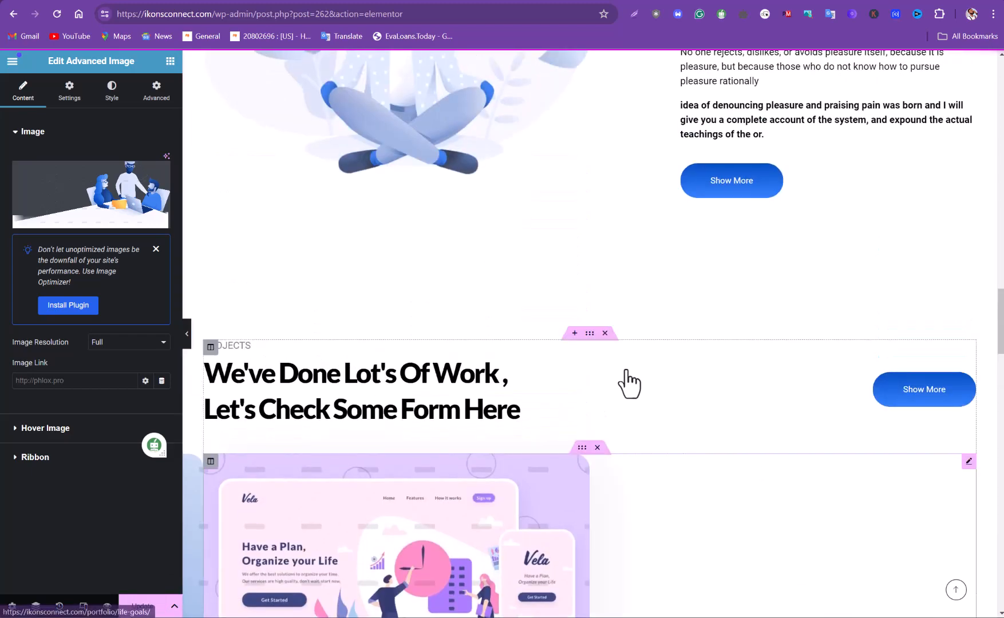
scroll(630, 384, "up", 8)
scroll(410, 375, "up", 1)
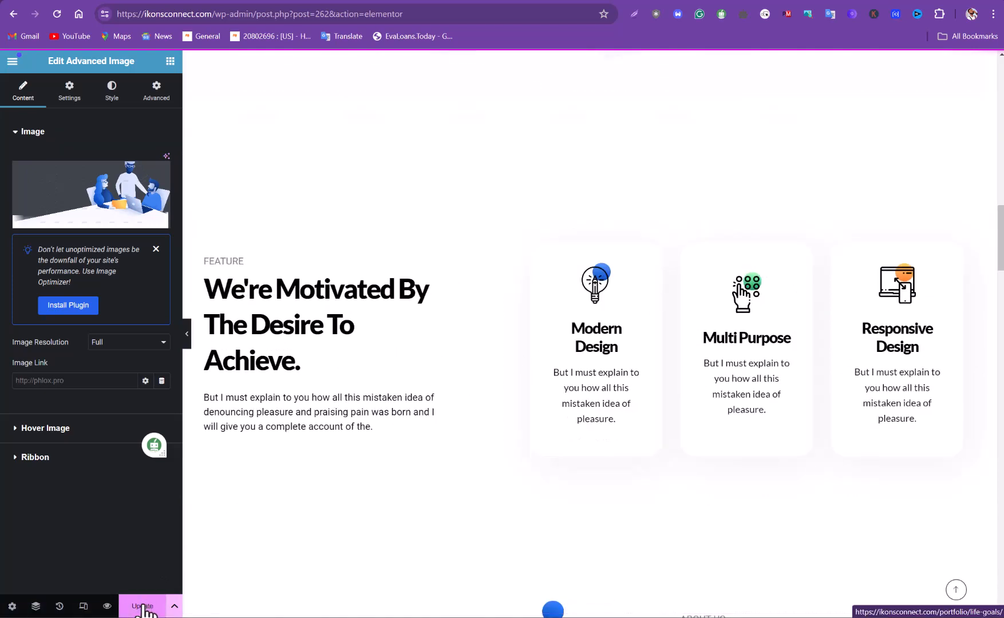
left_click(143, 608)
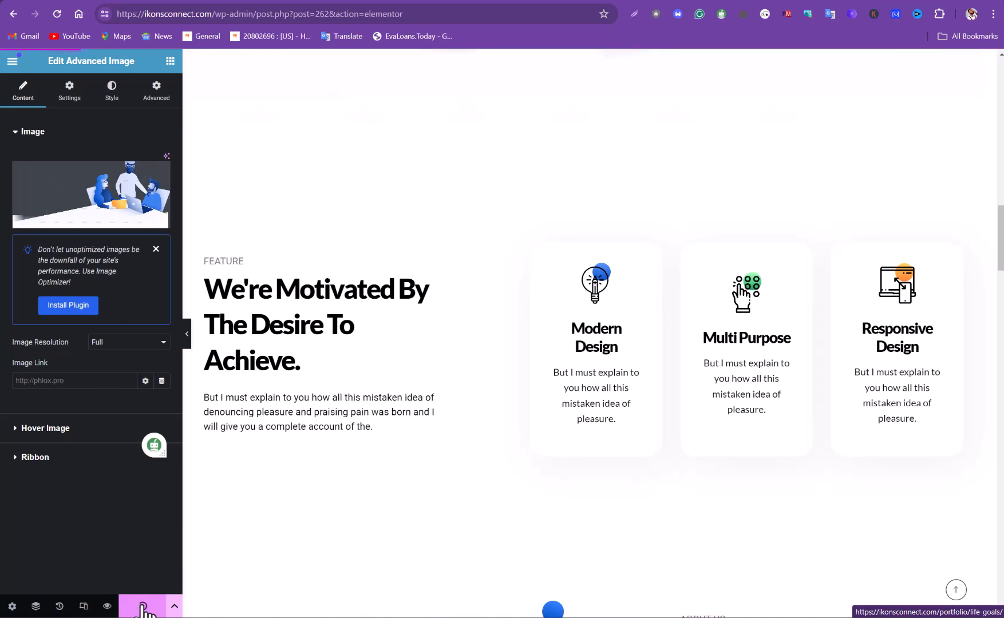
Review the saved hero section at the start of the home page and display the Elementor widget library.
scroll(367, 407, "up", 6)
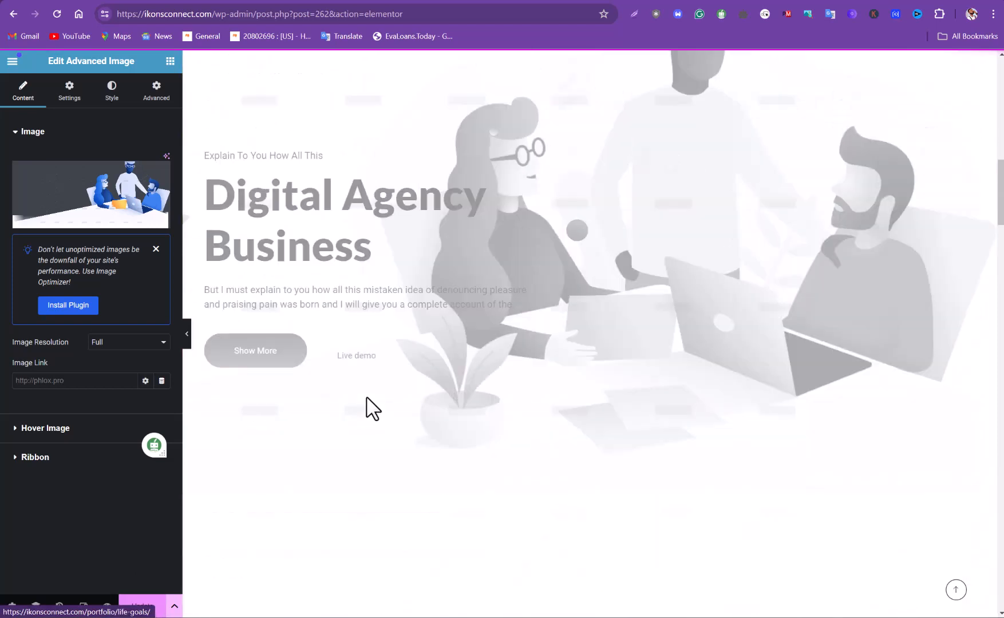
scroll(401, 381, "up", 7)
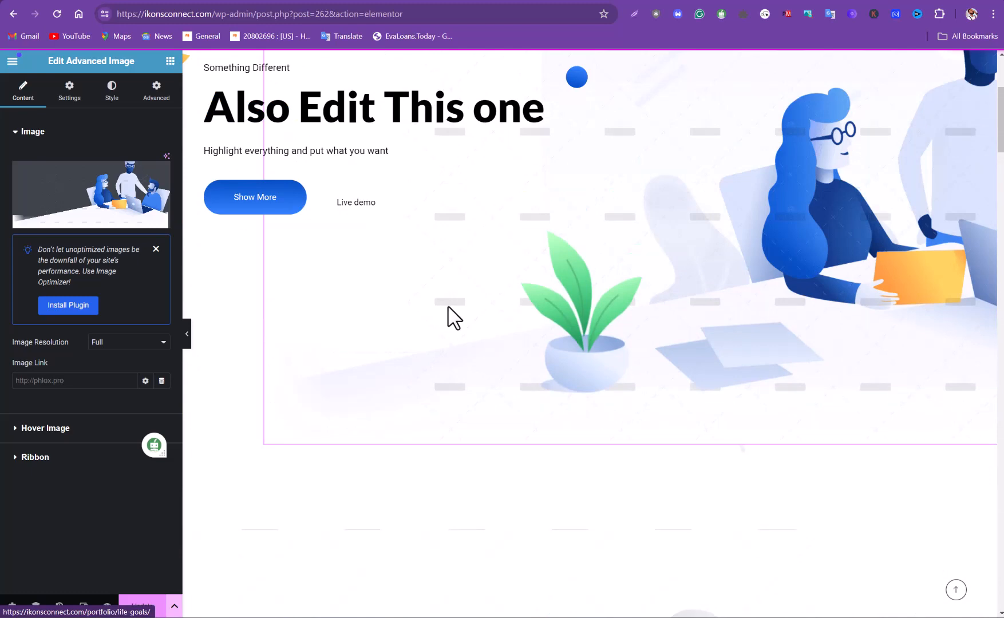
scroll(461, 306, "up", 4)
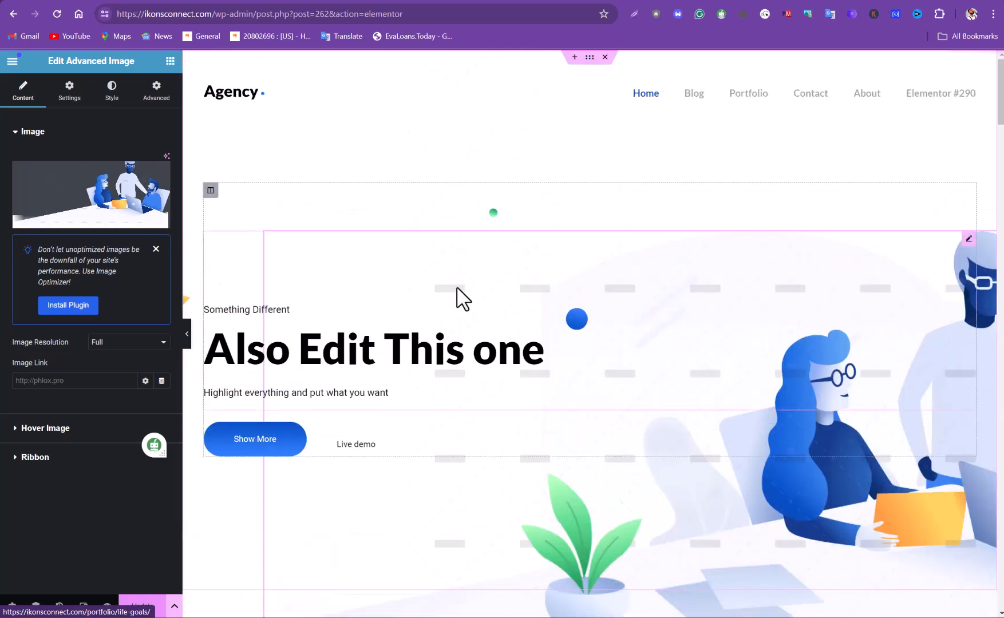
scroll(458, 309, "down", 3)
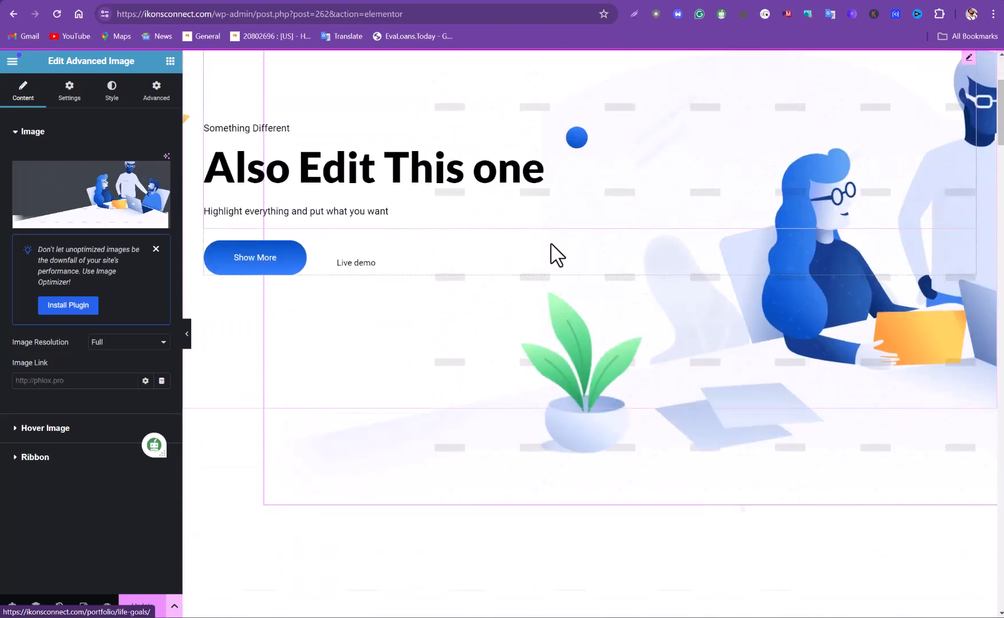
scroll(554, 253, "up", 3)
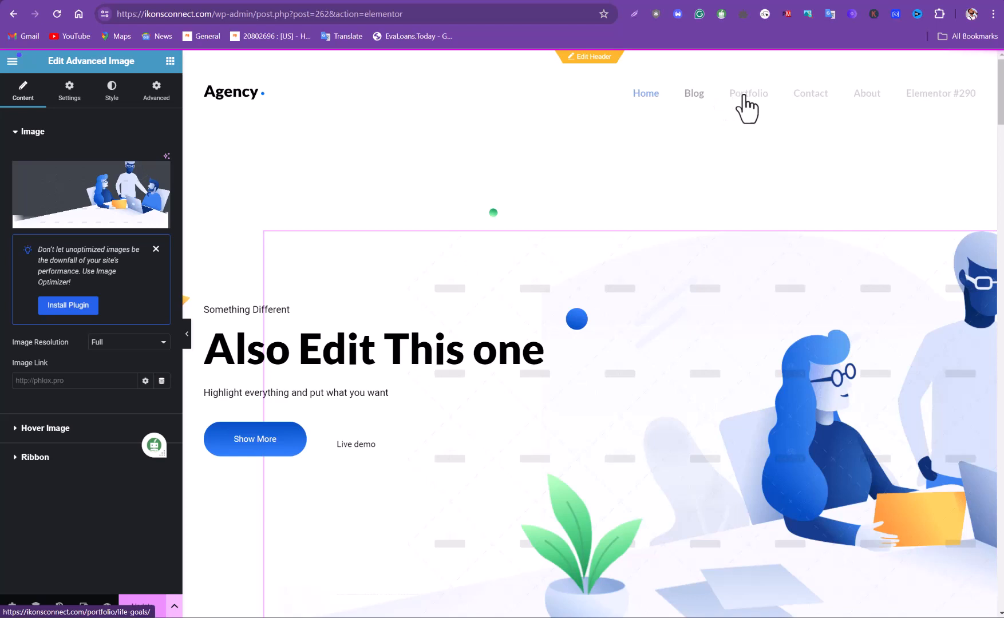
left_click(170, 61)
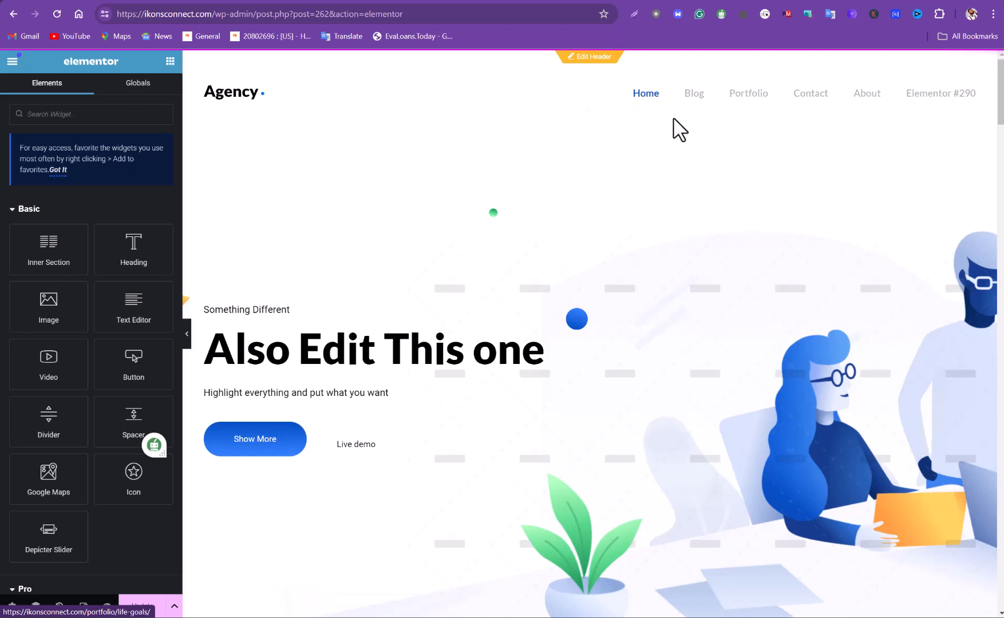
scroll(678, 129, "down", 2)
scroll(684, 74, "up", 2)
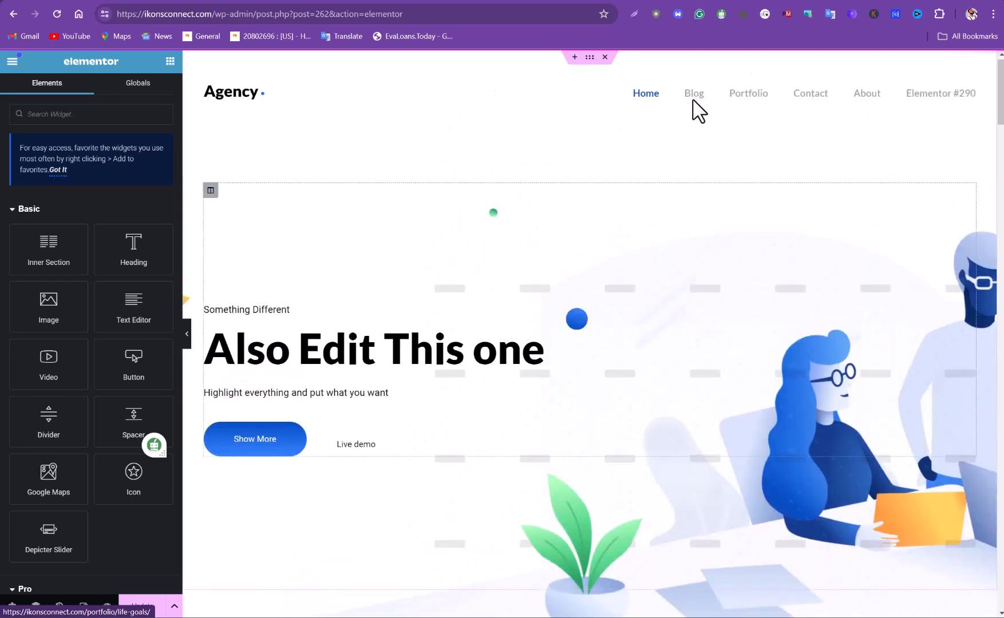
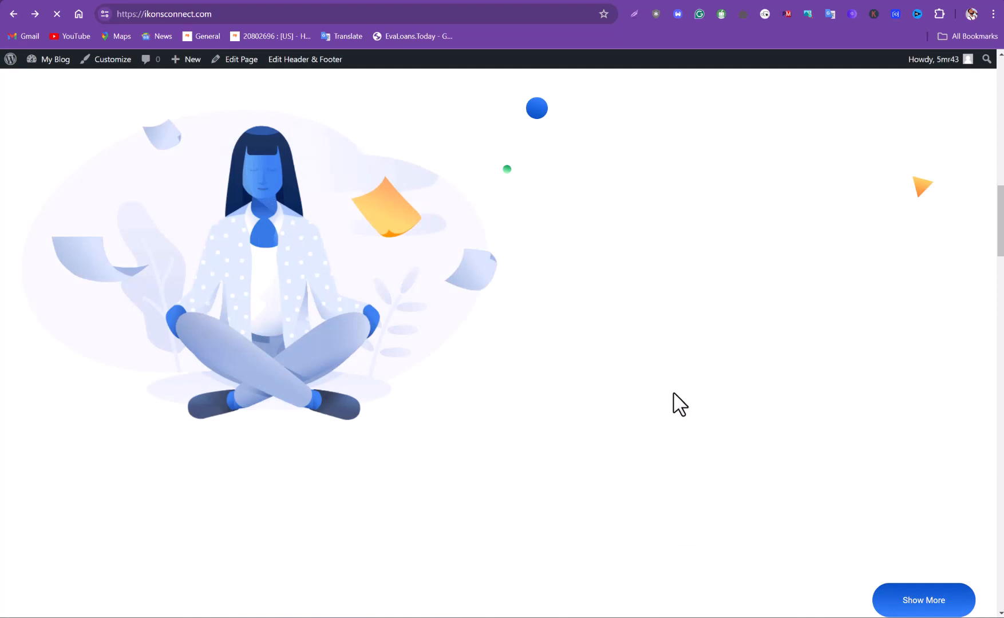
Open the live site's Portfolio page, look through its project grid and bring up its Elementor editing options.
scroll(683, 392, "up", 10)
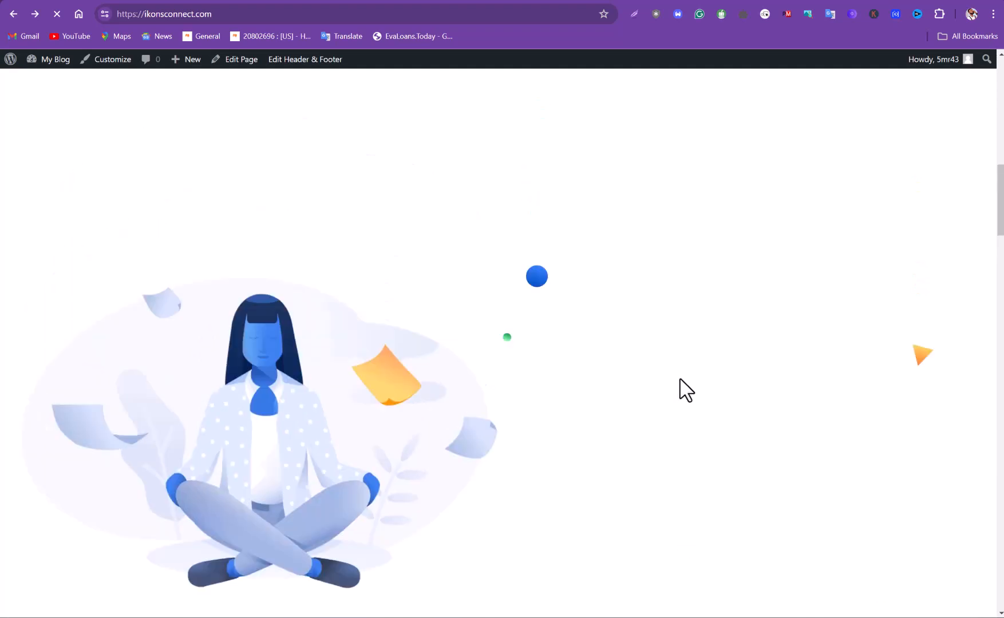
scroll(701, 374, "up", 5)
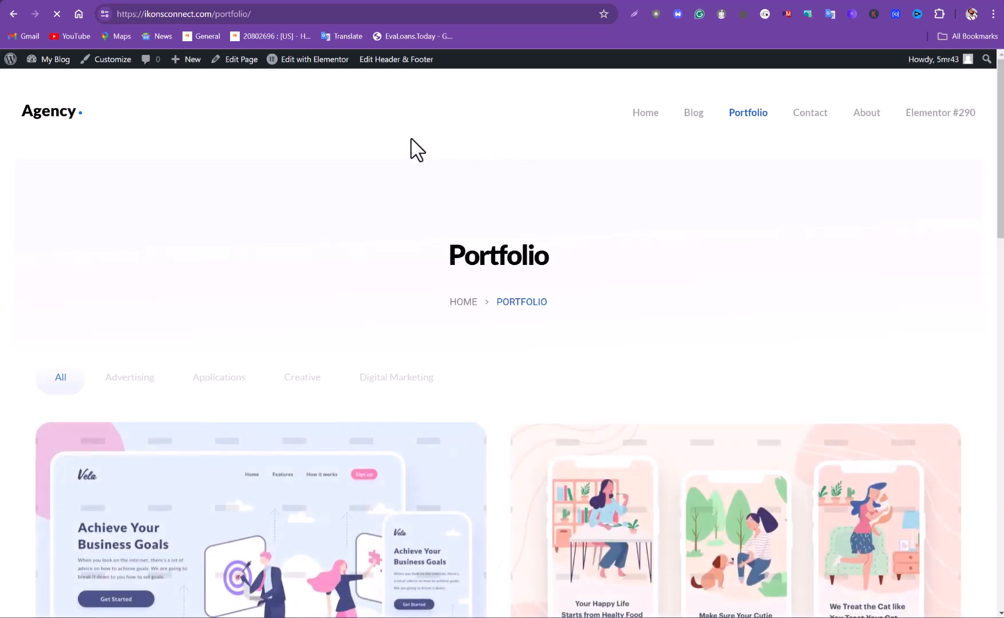
scroll(452, 224, "down", 4)
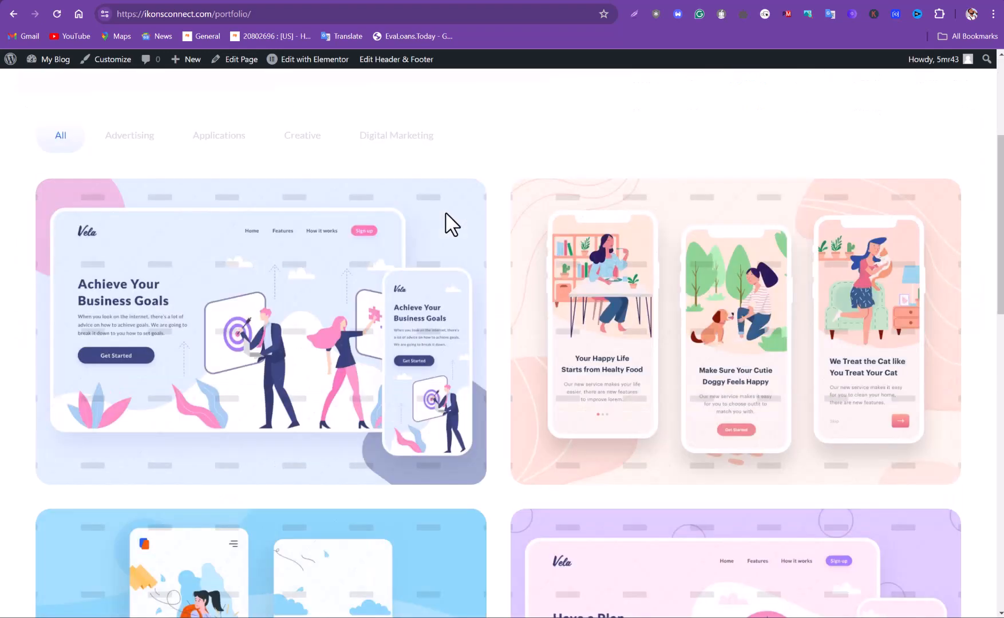
scroll(452, 224, "down", 6)
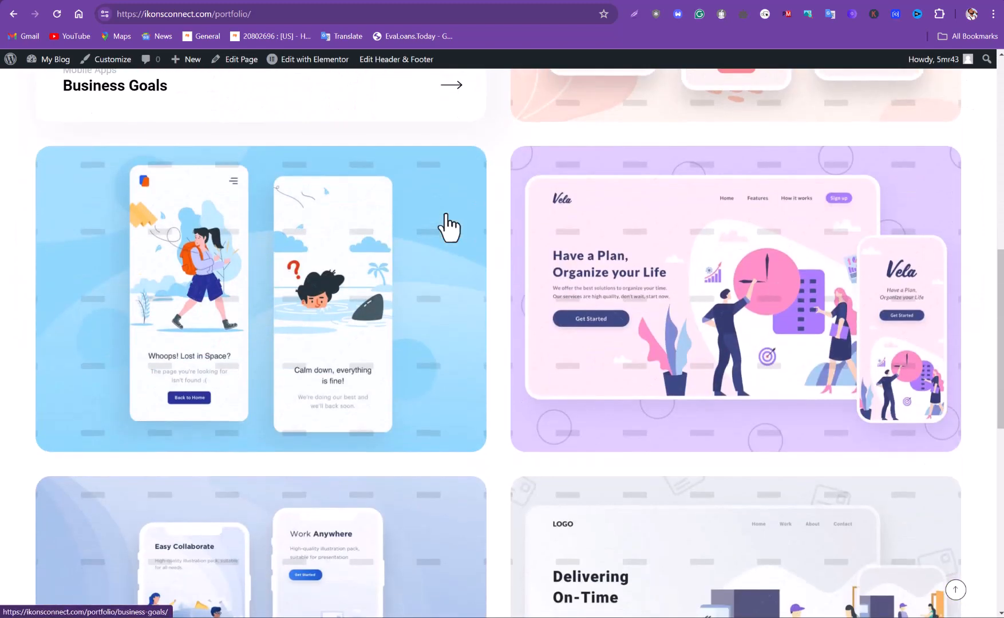
scroll(450, 226, "up", 3)
scroll(451, 226, "up", 7)
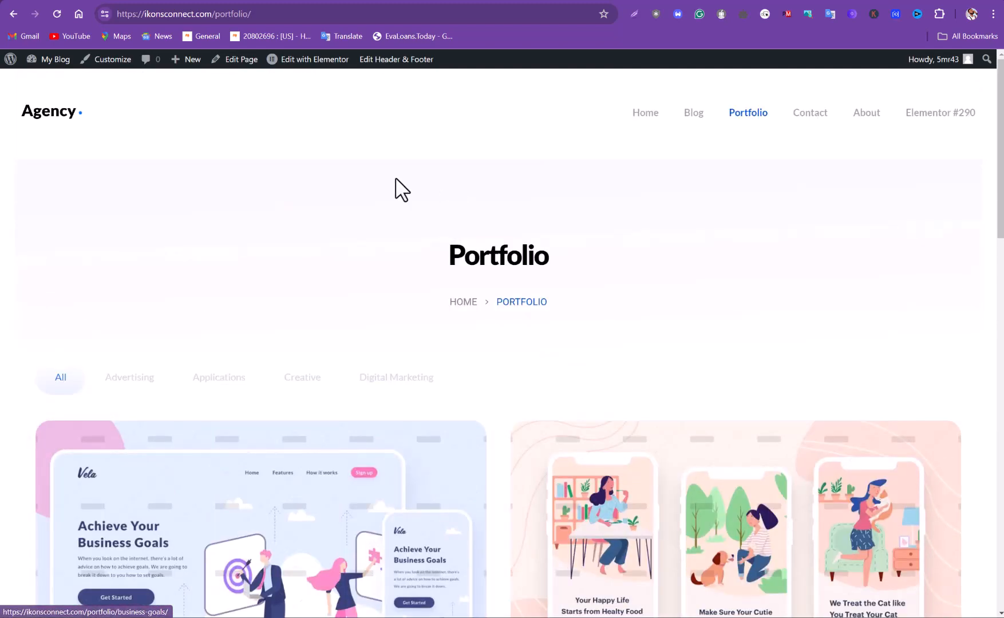
mouse_move(331, 60)
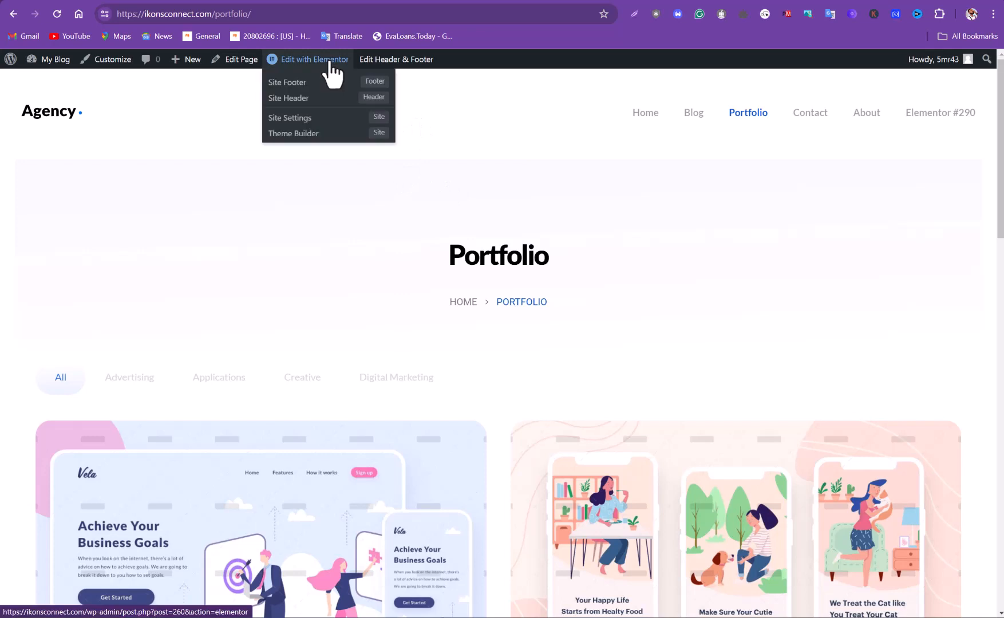